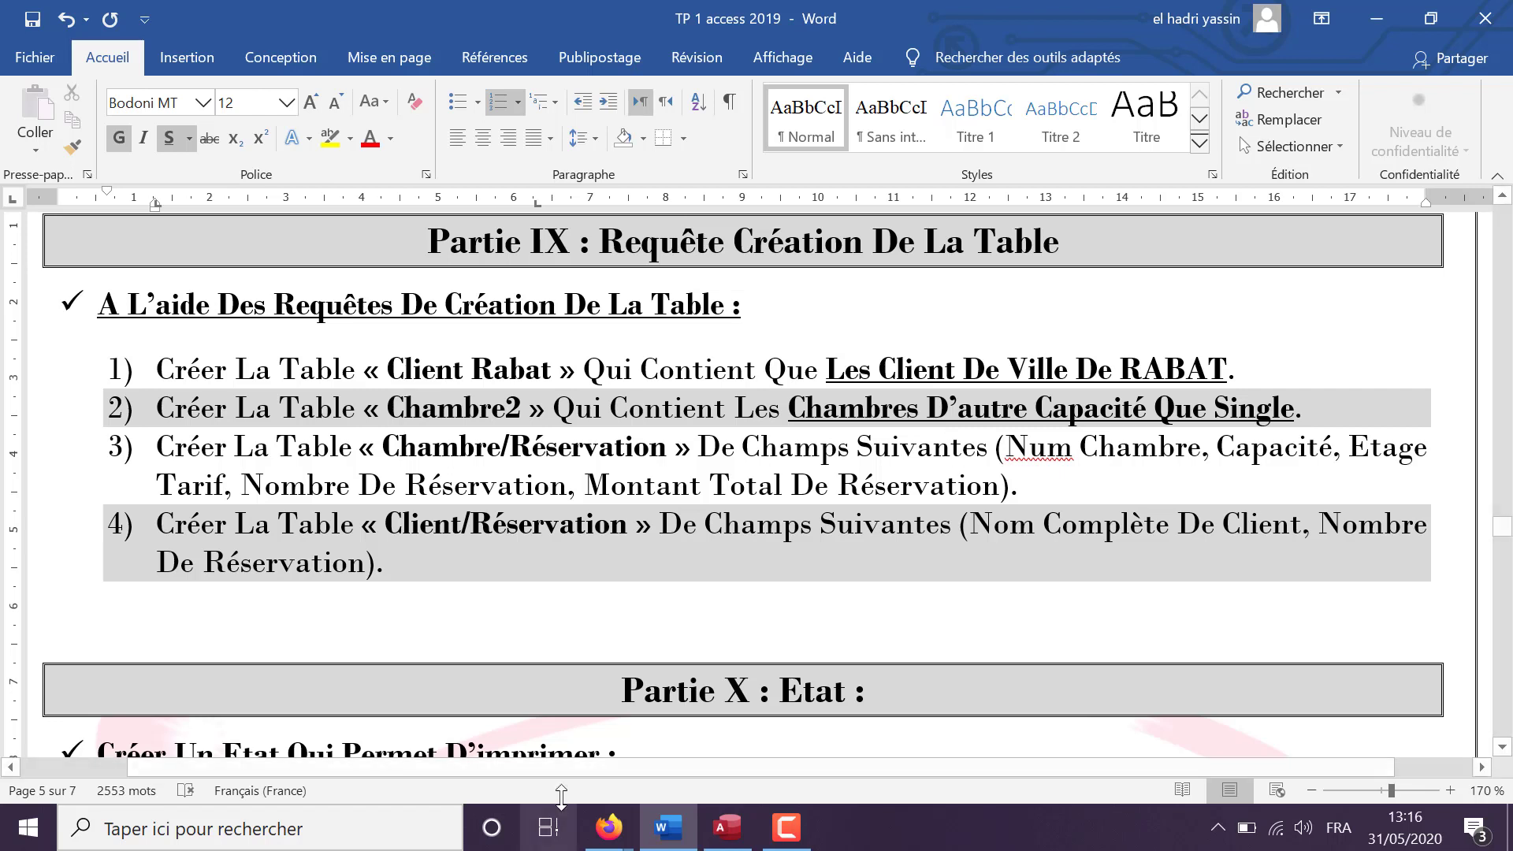
- Switch to the Gestion Hôtel database in Access and start a new query design based on Table Client
{"action": "left_click", "coordinate": [726, 827]}
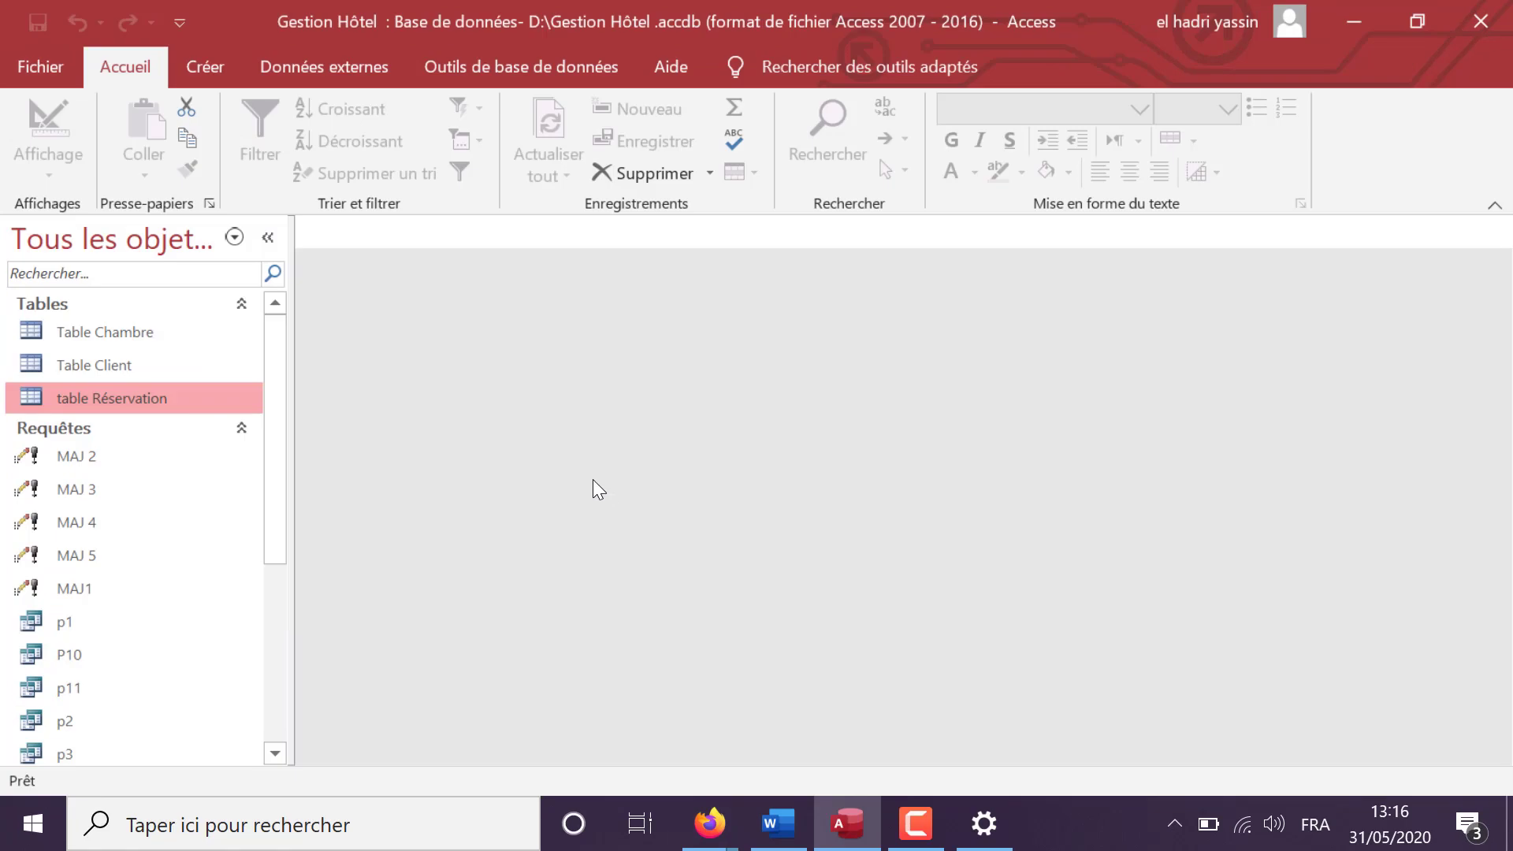
{"action": "left_click", "coordinate": [915, 821]}
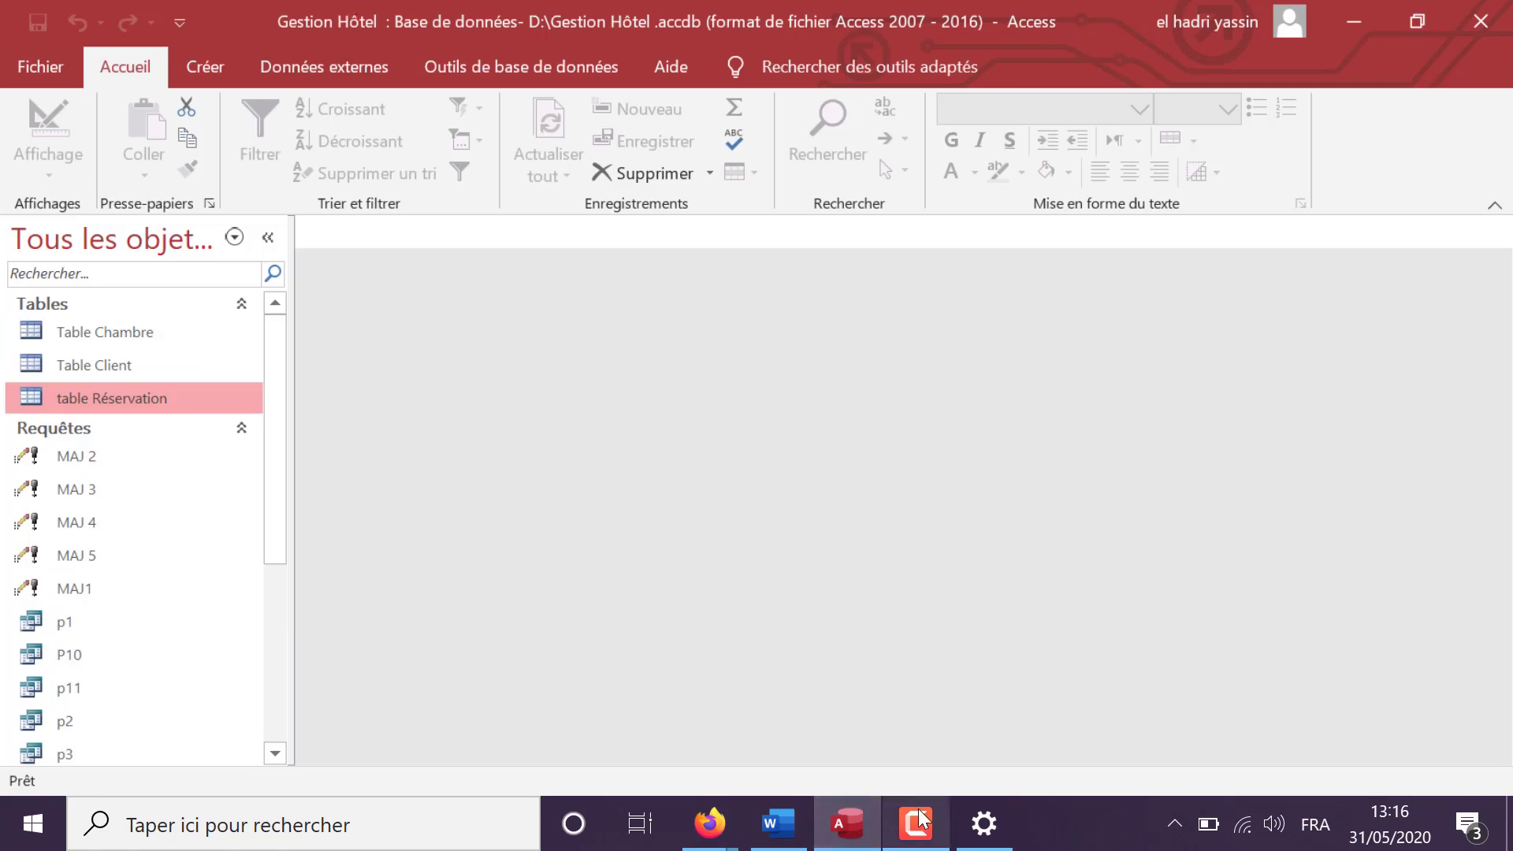
{"action": "left_click", "coordinate": [917, 822]}
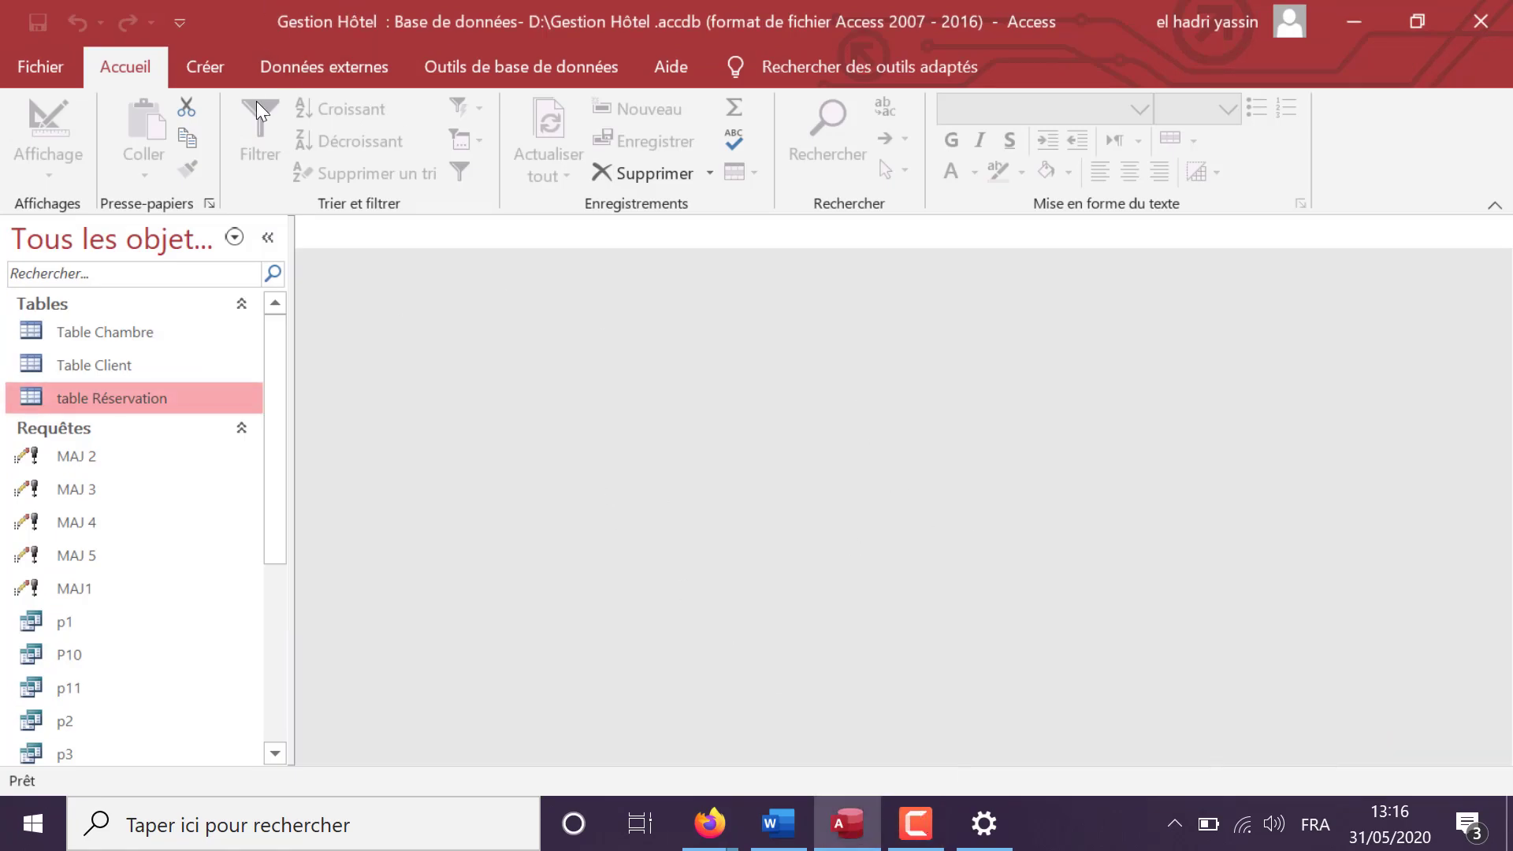
{"action": "left_click", "coordinate": [204, 63]}
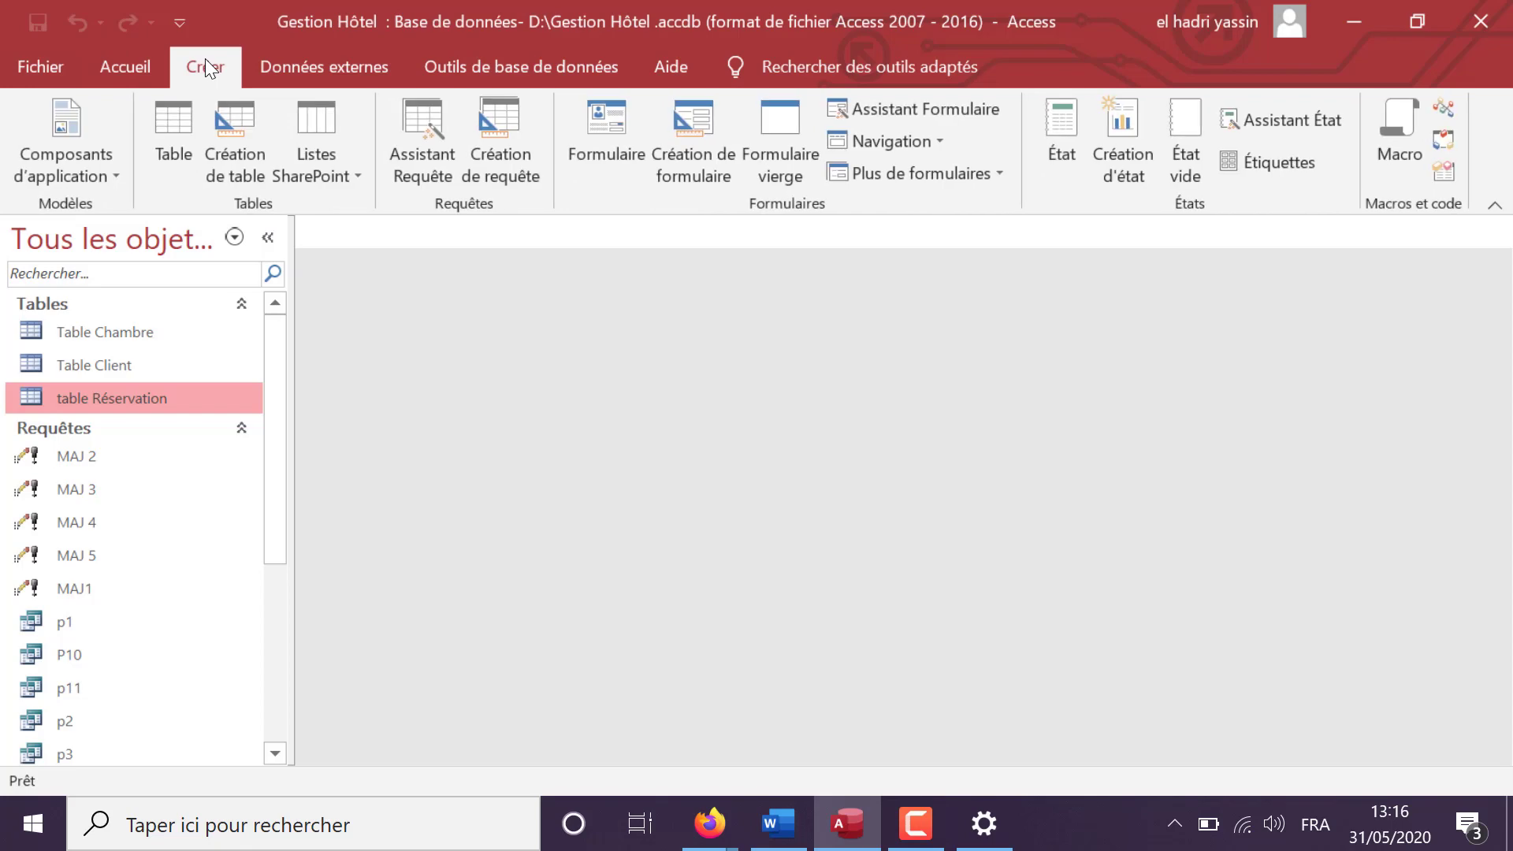
{"action": "left_click", "coordinate": [495, 135]}
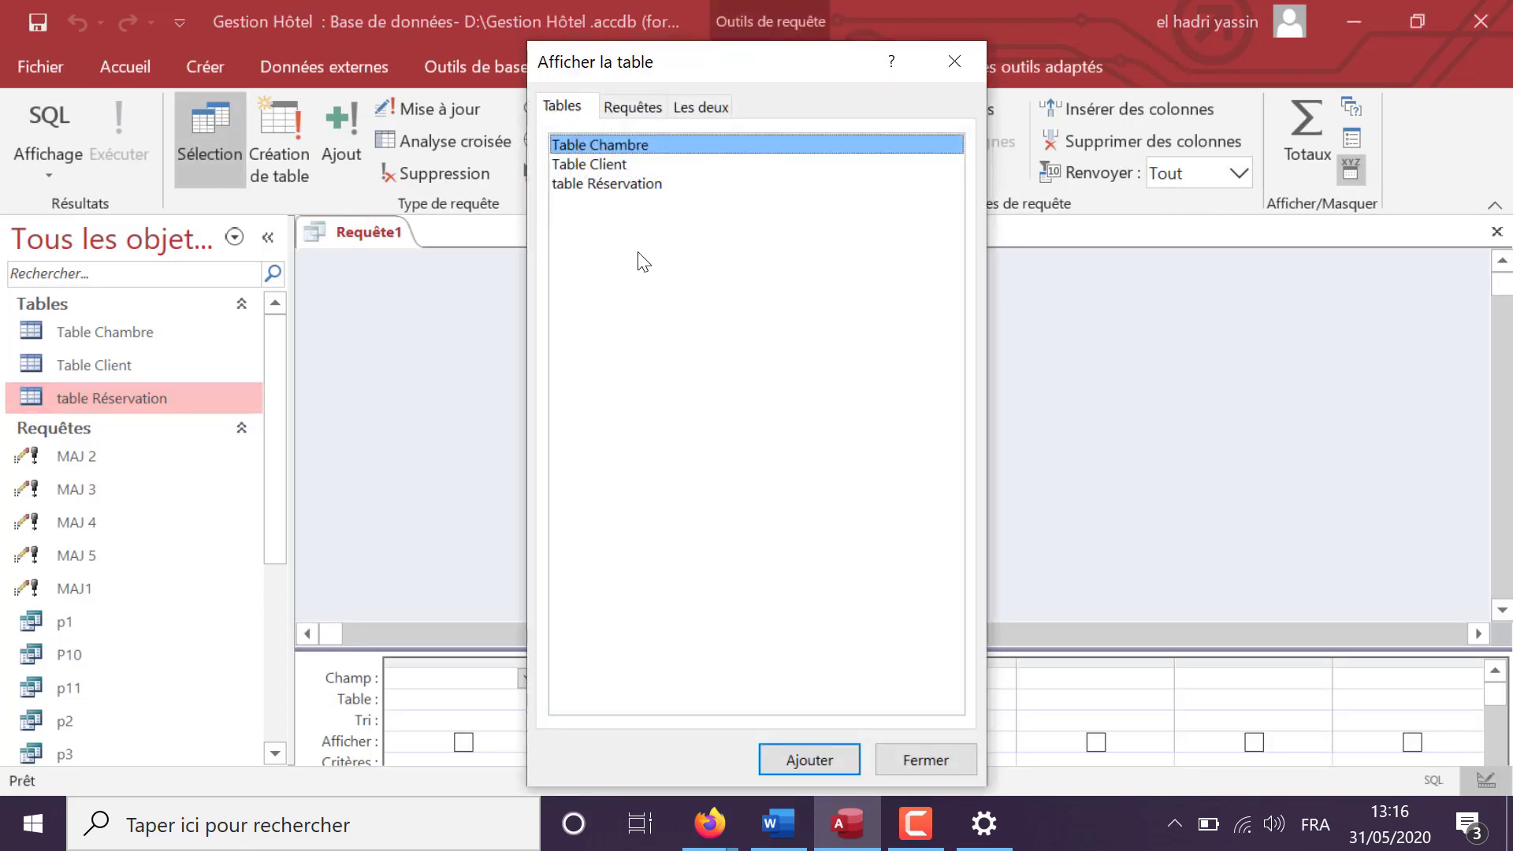
{"action": "double_click", "coordinate": [622, 165]}
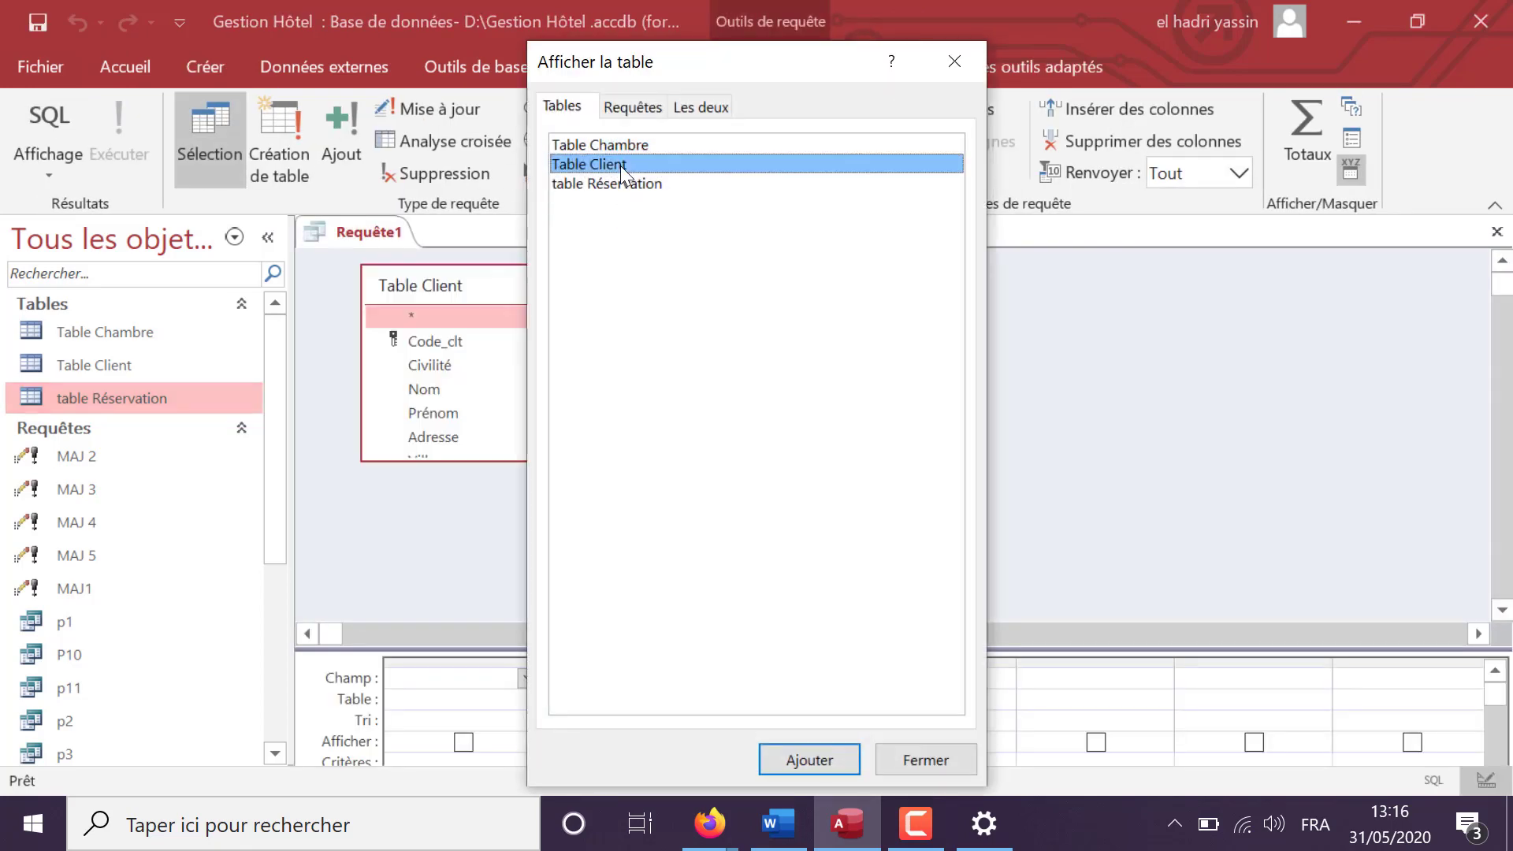
{"action": "left_click", "coordinate": [952, 63]}
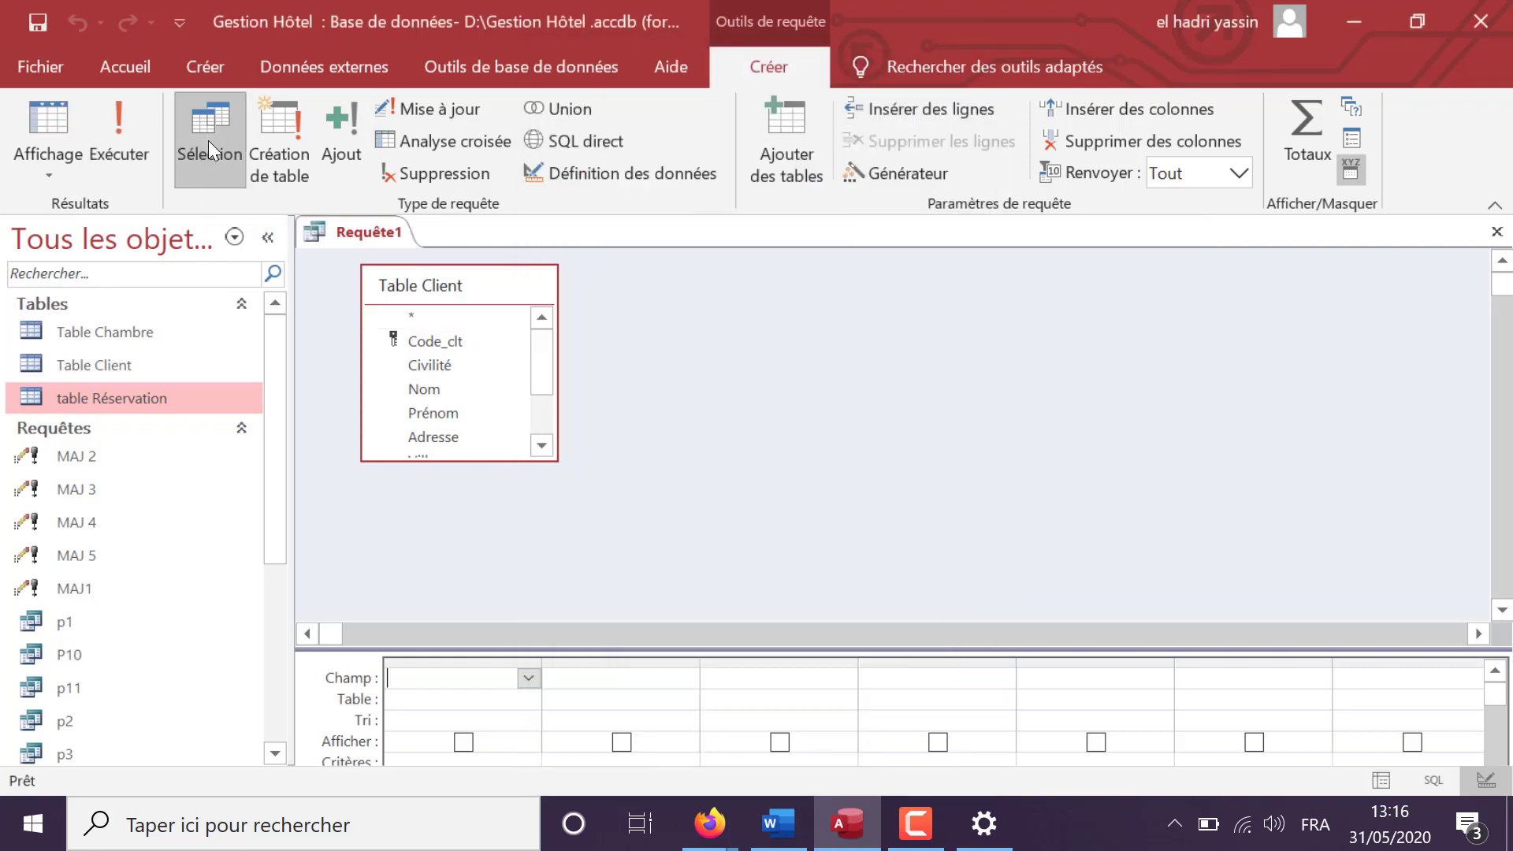
- Make the query a make-table query that creates "Client Rabat" in the current database, checking the name against the Word exercise
{"action": "left_click", "coordinate": [280, 144]}
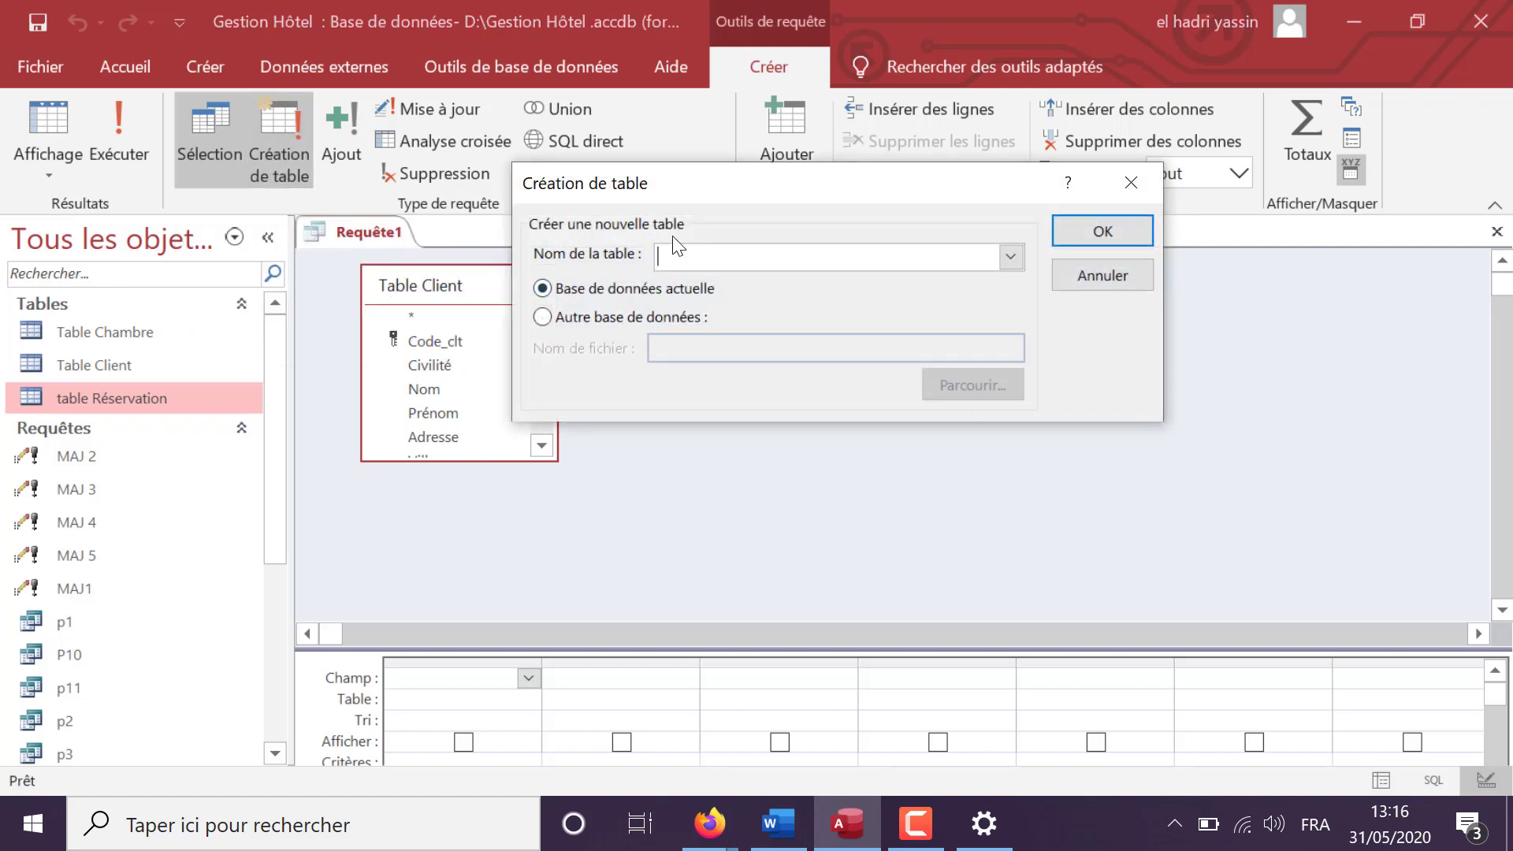
{"action": "type", "text": "Client Rabat"}
{"action": "left_click", "coordinate": [778, 823]}
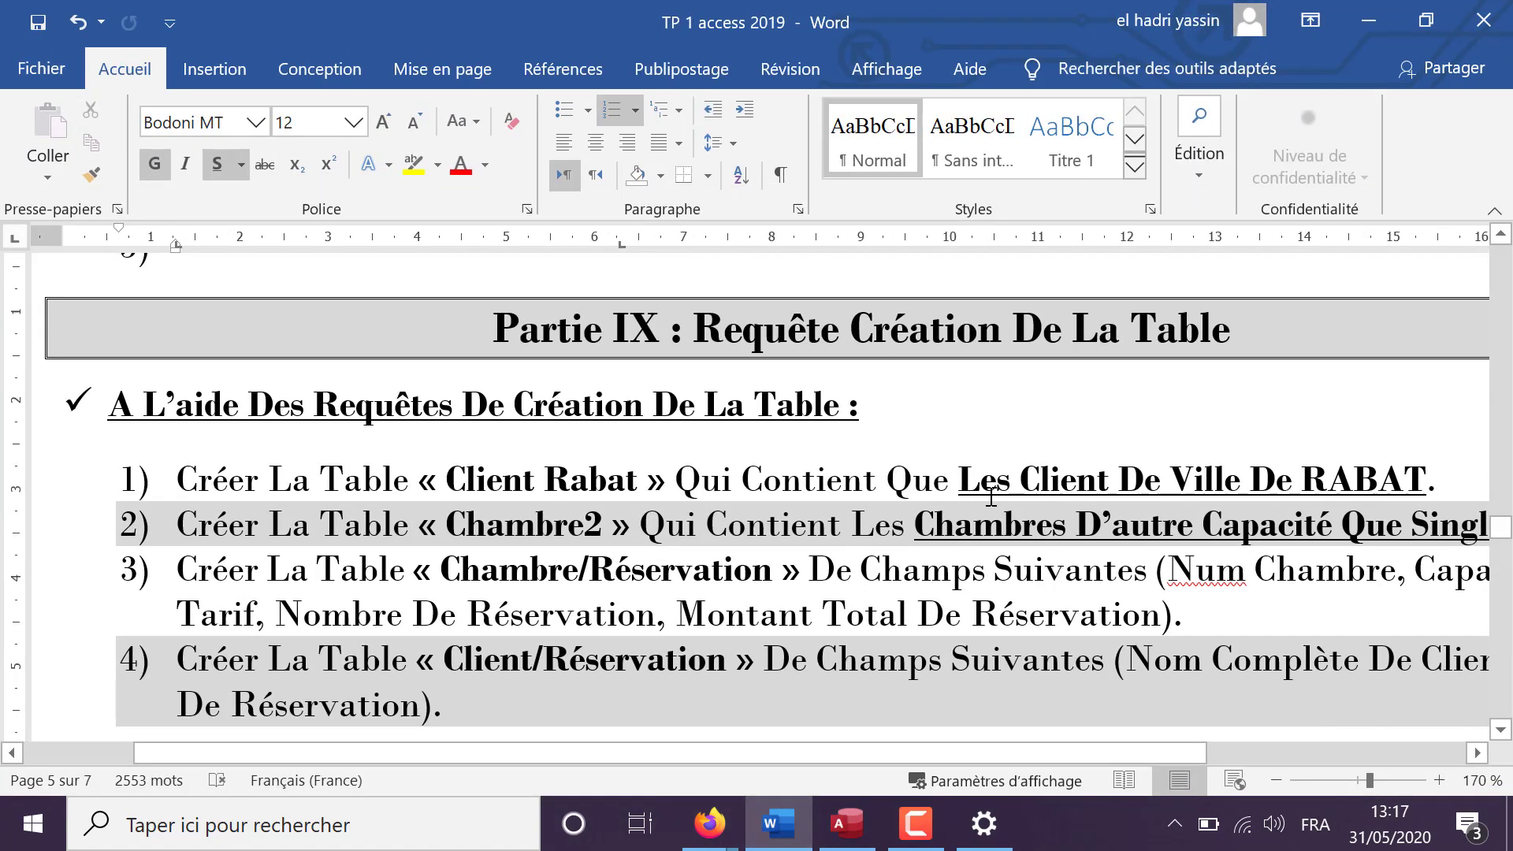
{"action": "left_click", "coordinate": [847, 824]}
{"action": "left_click", "coordinate": [1071, 233]}
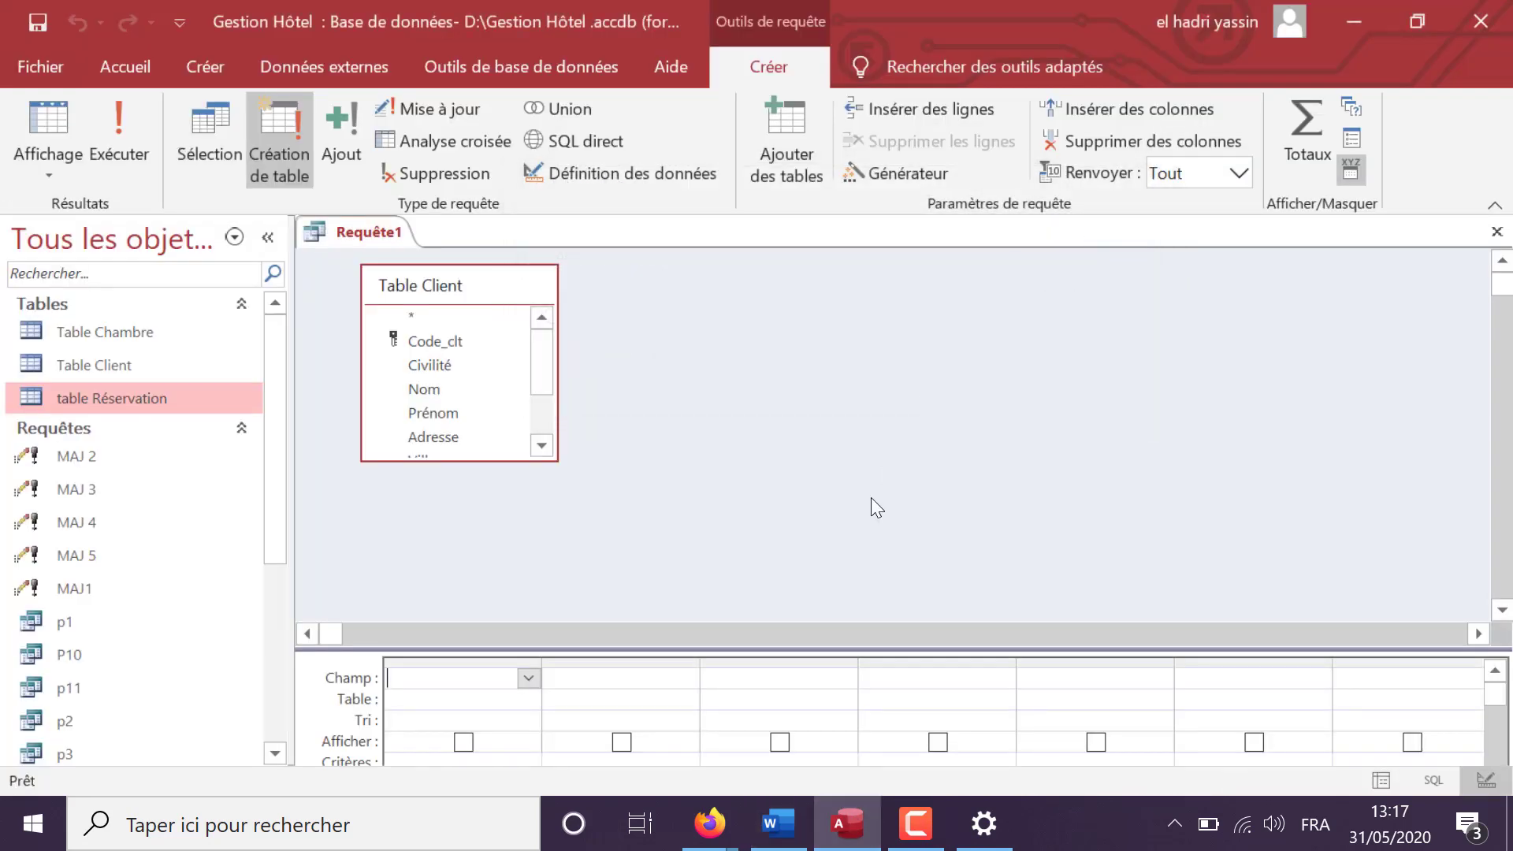
- Enlarge the query's design grid and the Table Client field list, and add all of the table's fields to the query
{"action": "left_click_drag", "start_coordinate": [829, 620], "coordinate": [827, 544]}
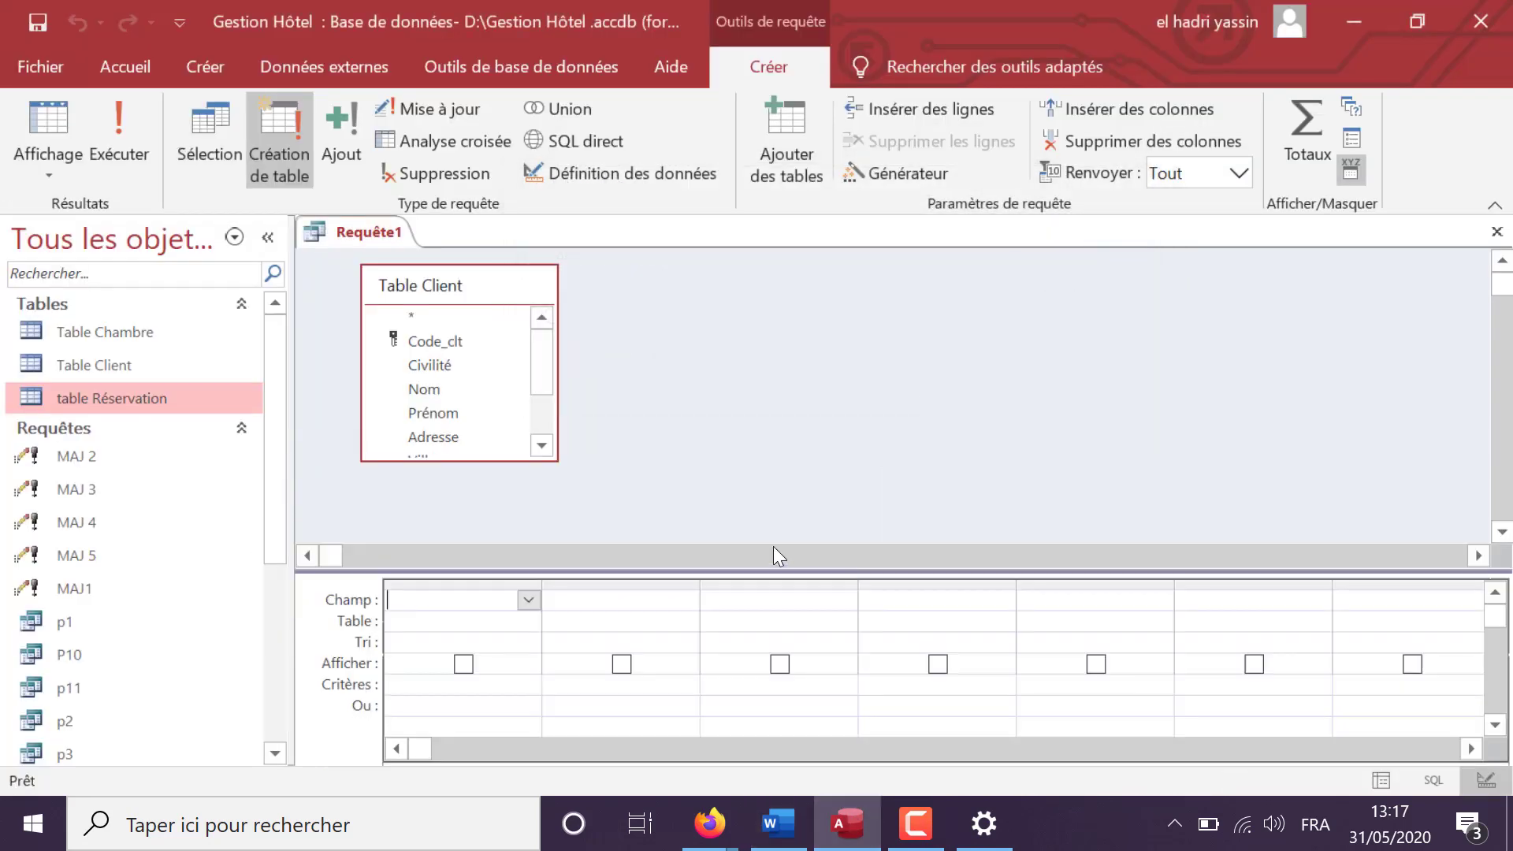
{"action": "left_click", "coordinate": [459, 472]}
{"action": "left_click_drag", "start_coordinate": [458, 474], "coordinate": [460, 519]}
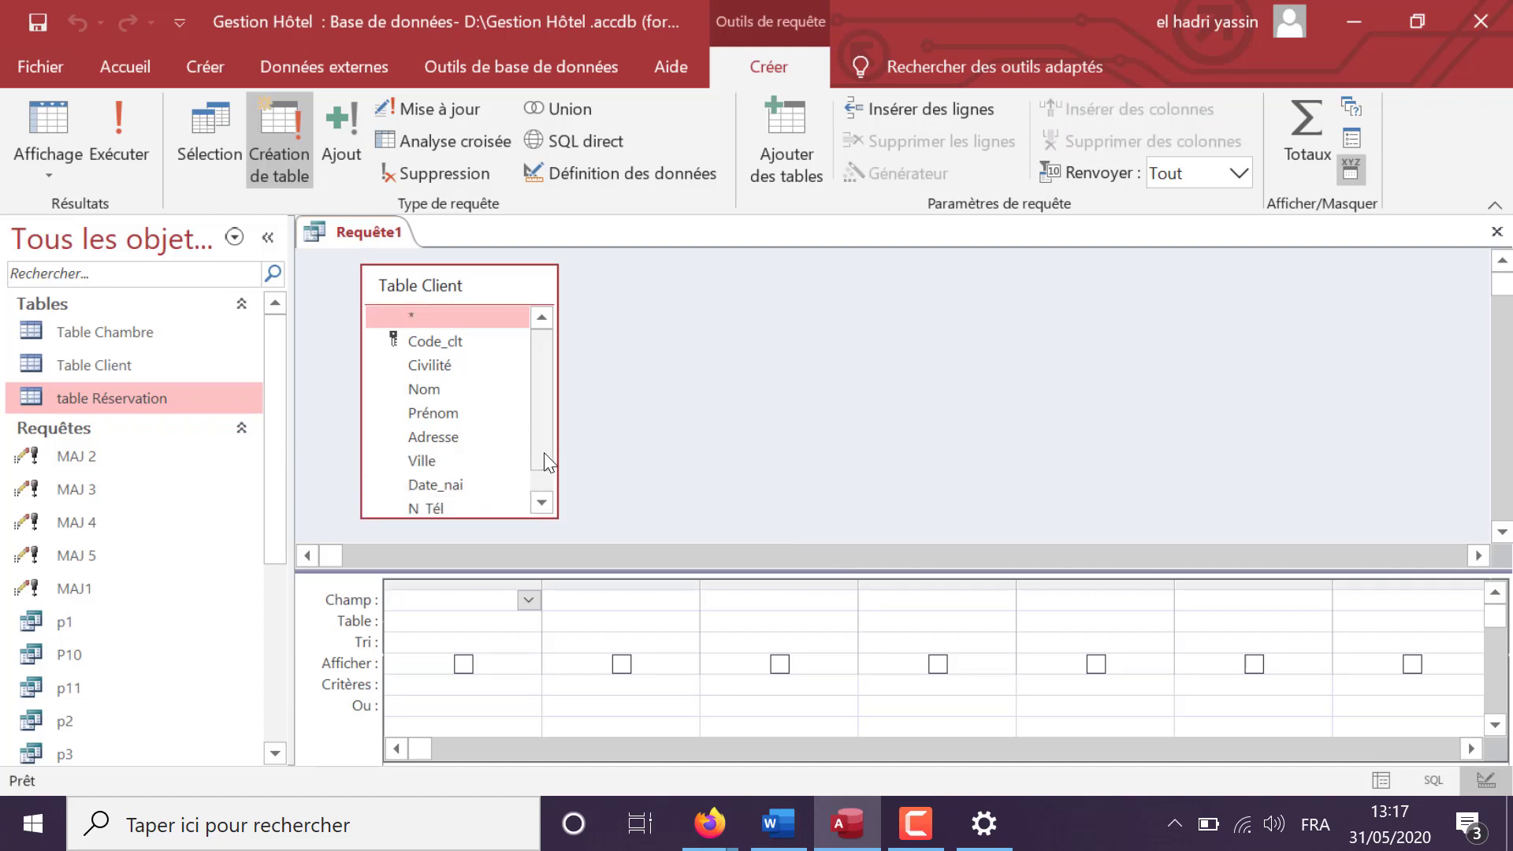
{"action": "left_click", "coordinate": [541, 505]}
{"action": "scroll", "coordinate": [537, 497], "scroll_direction": "up", "scroll_amount": 1}
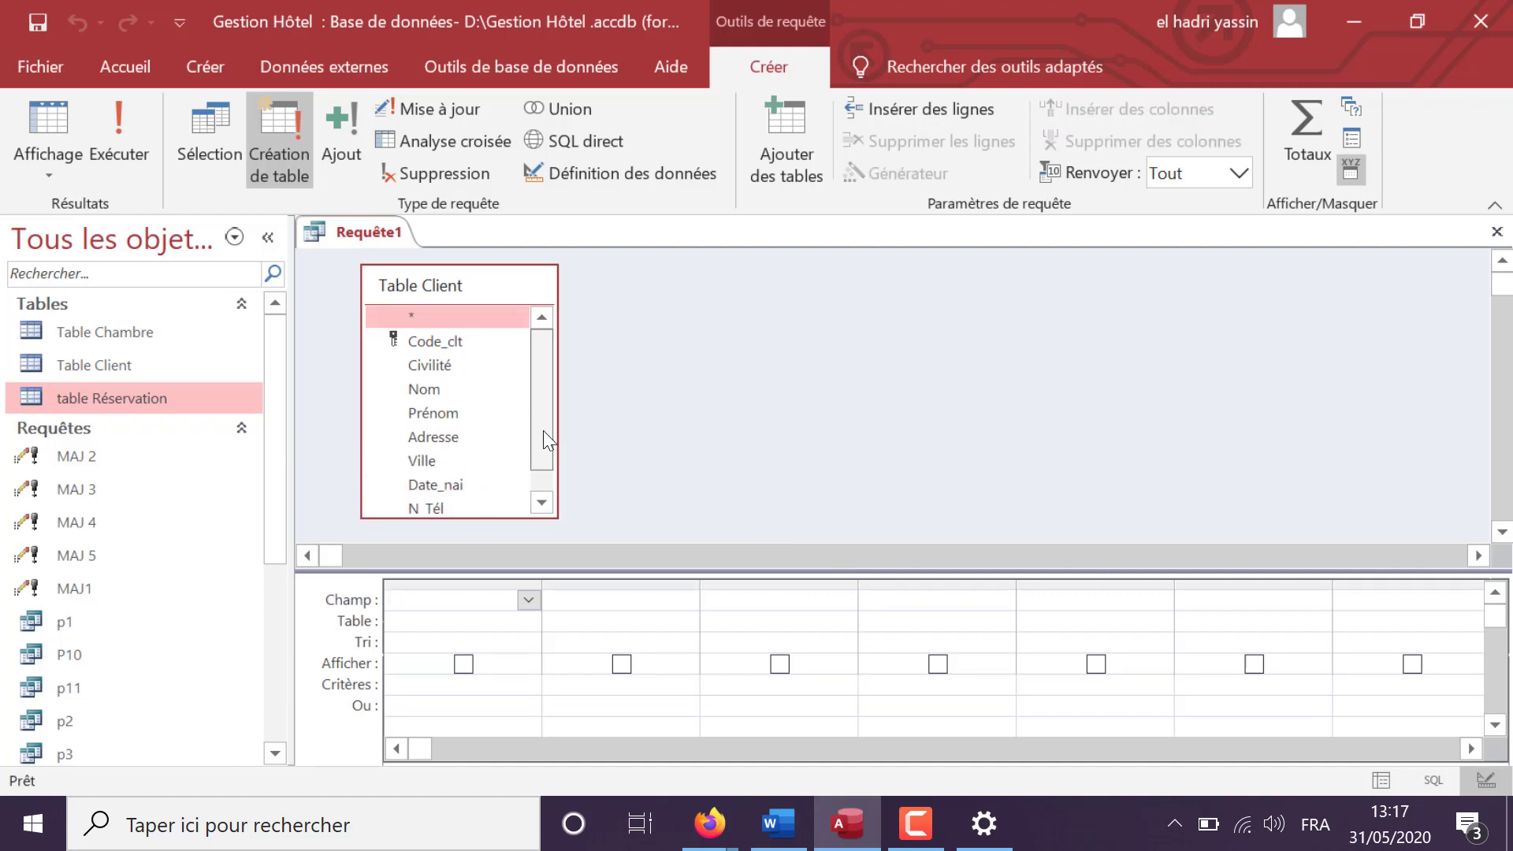
{"action": "double_click", "coordinate": [464, 317]}
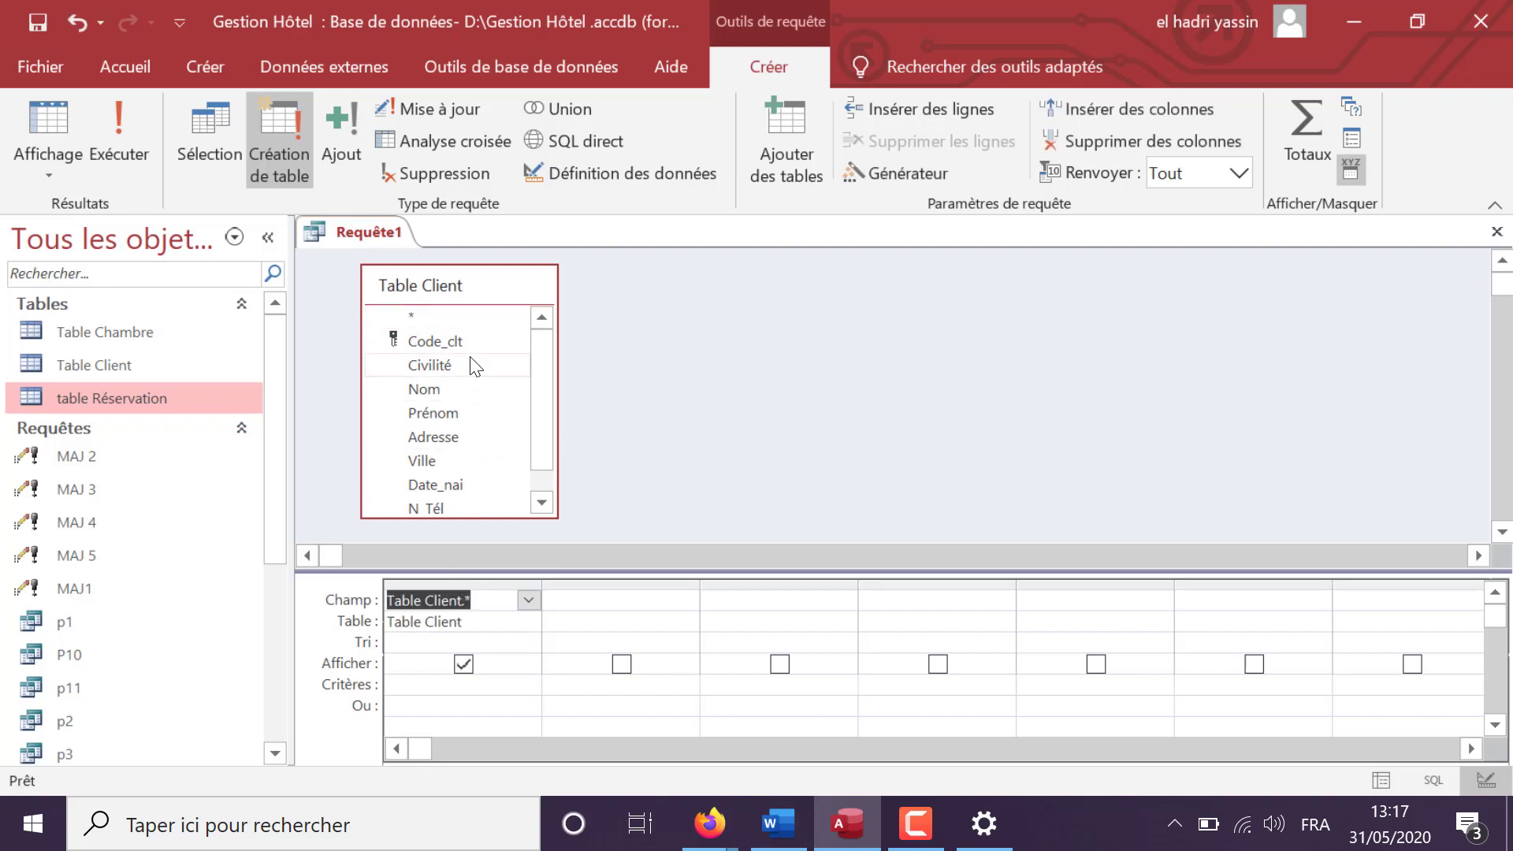
- Add the Ville field to the query with the criterion Rabat
{"action": "double_click", "coordinate": [462, 465]}
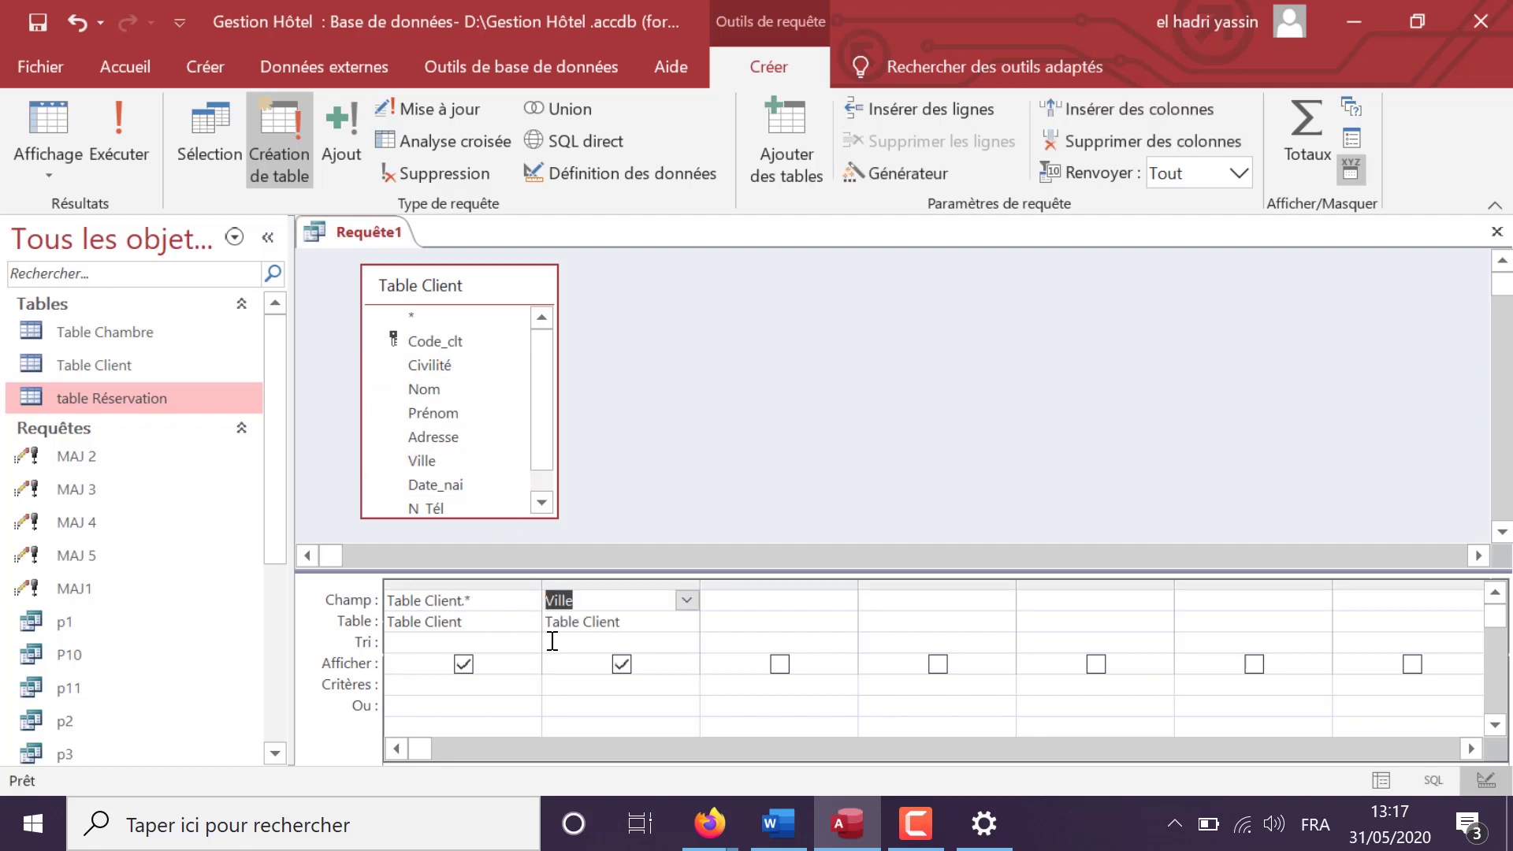
{"action": "left_click", "coordinate": [577, 688]}
{"action": "type", "text": "Rabat"}
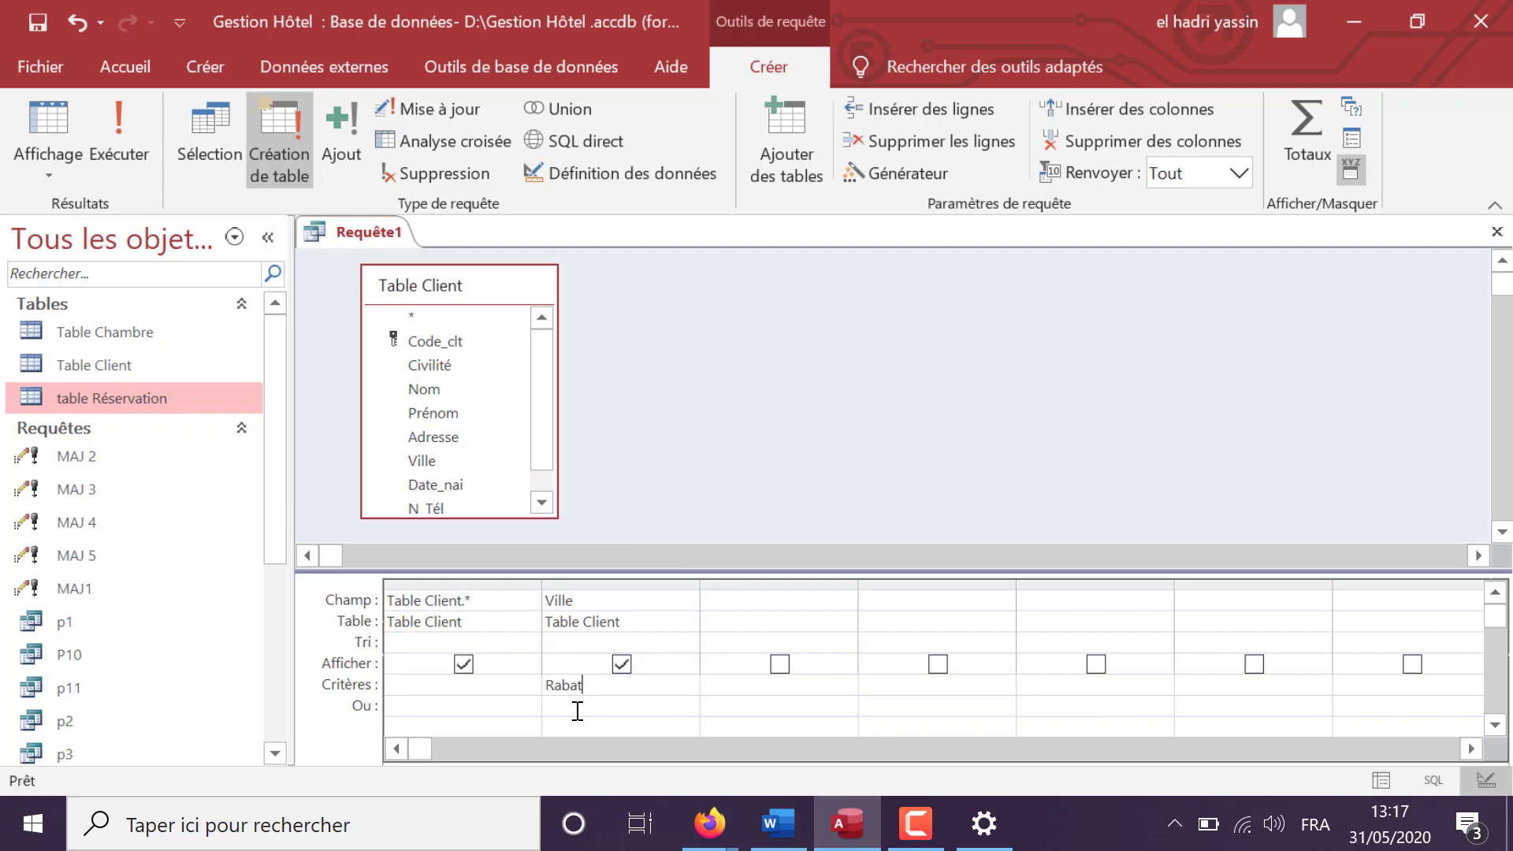
{"action": "left_click", "coordinate": [577, 711]}
- Exclude the duplicate Ville column from the query output and run the query to create the Client Rabat table
{"action": "left_click", "coordinate": [137, 148]}
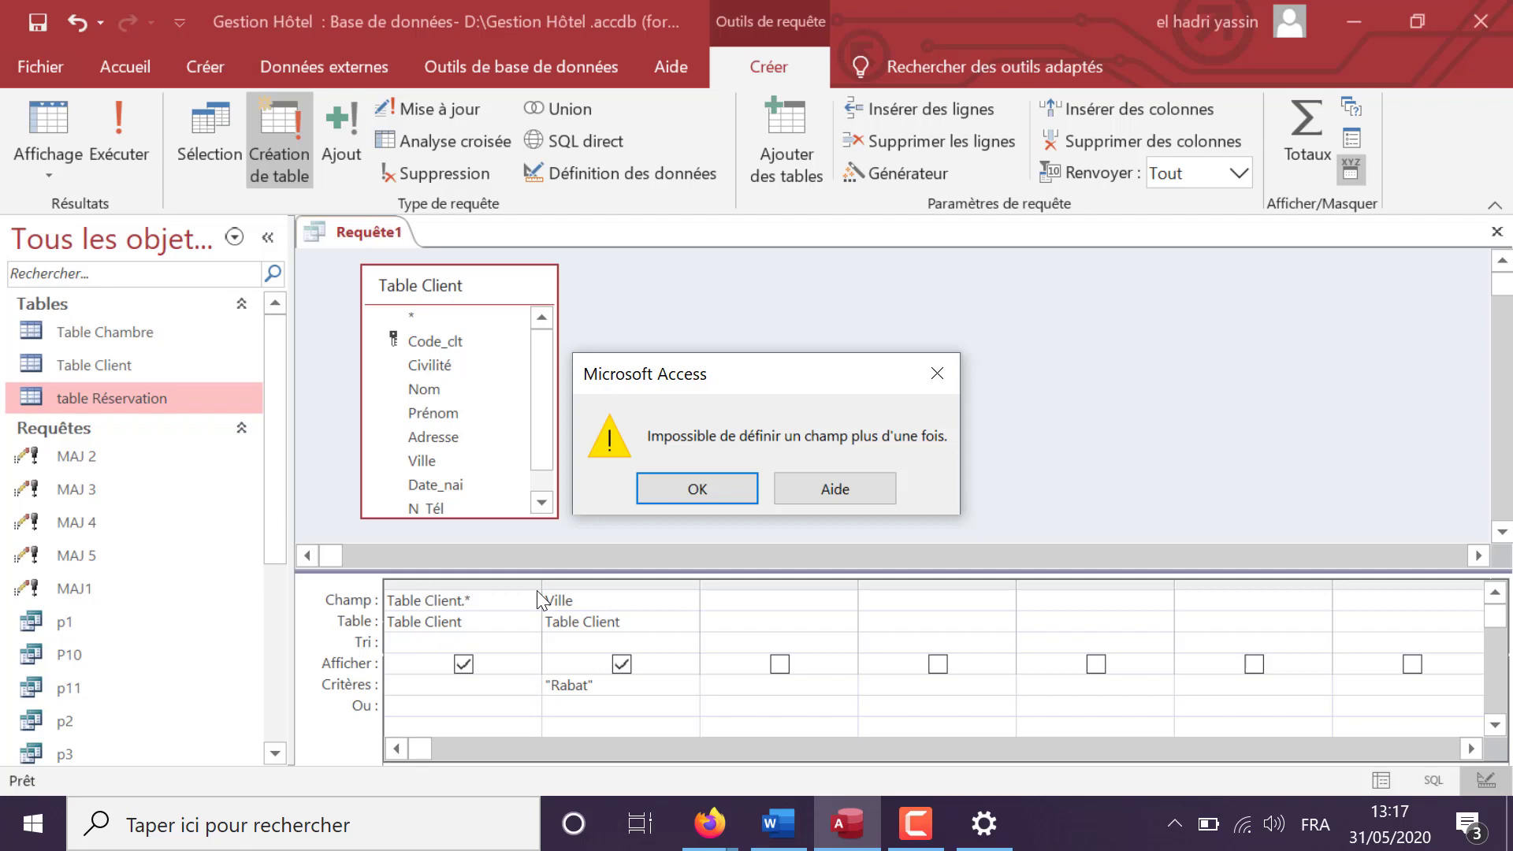
{"action": "left_click", "coordinate": [737, 489]}
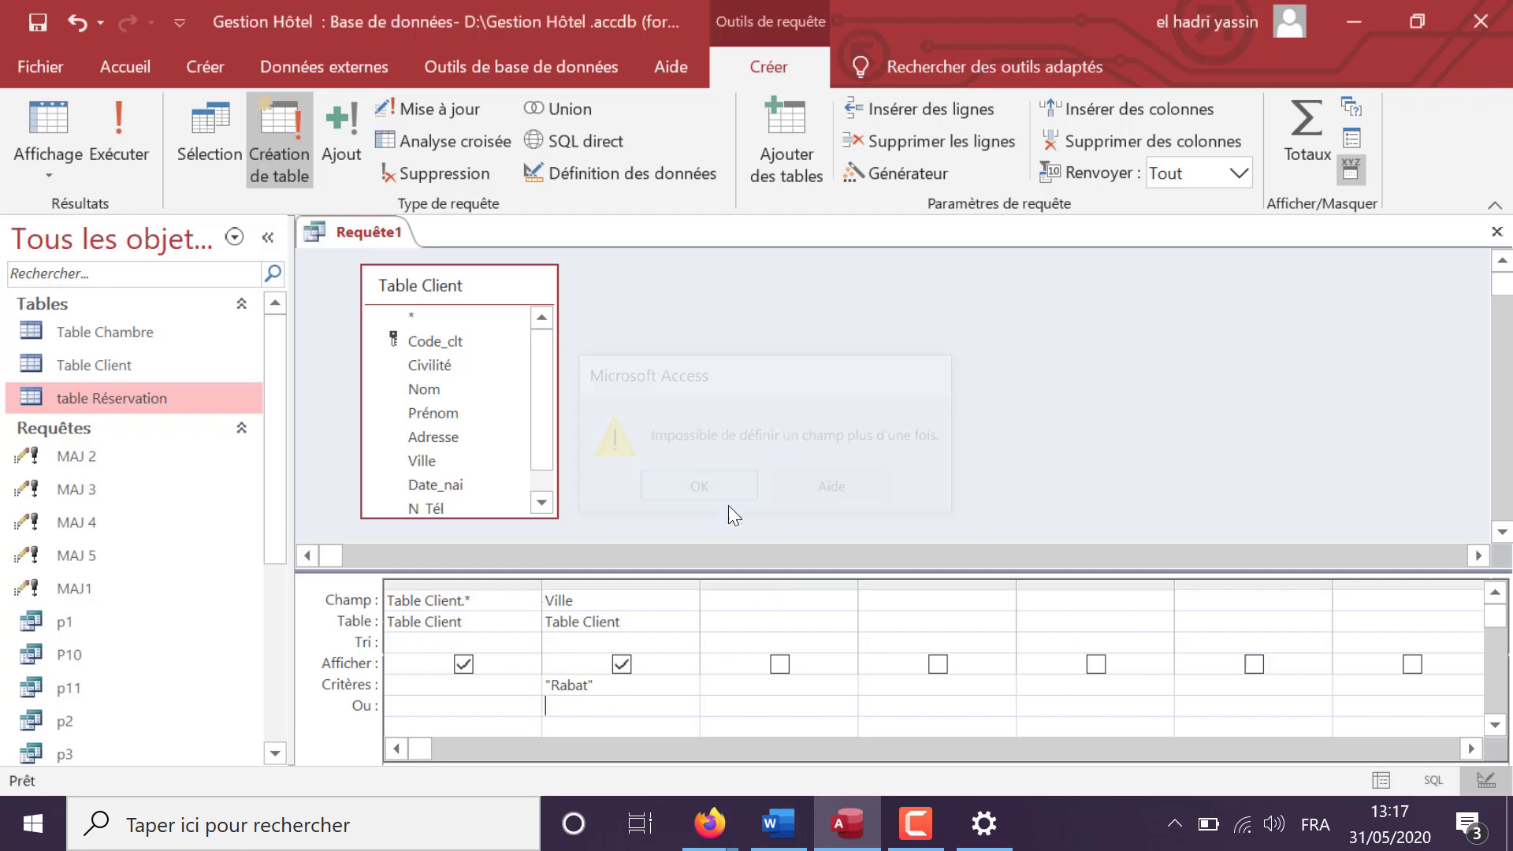
{"action": "left_click", "coordinate": [623, 666]}
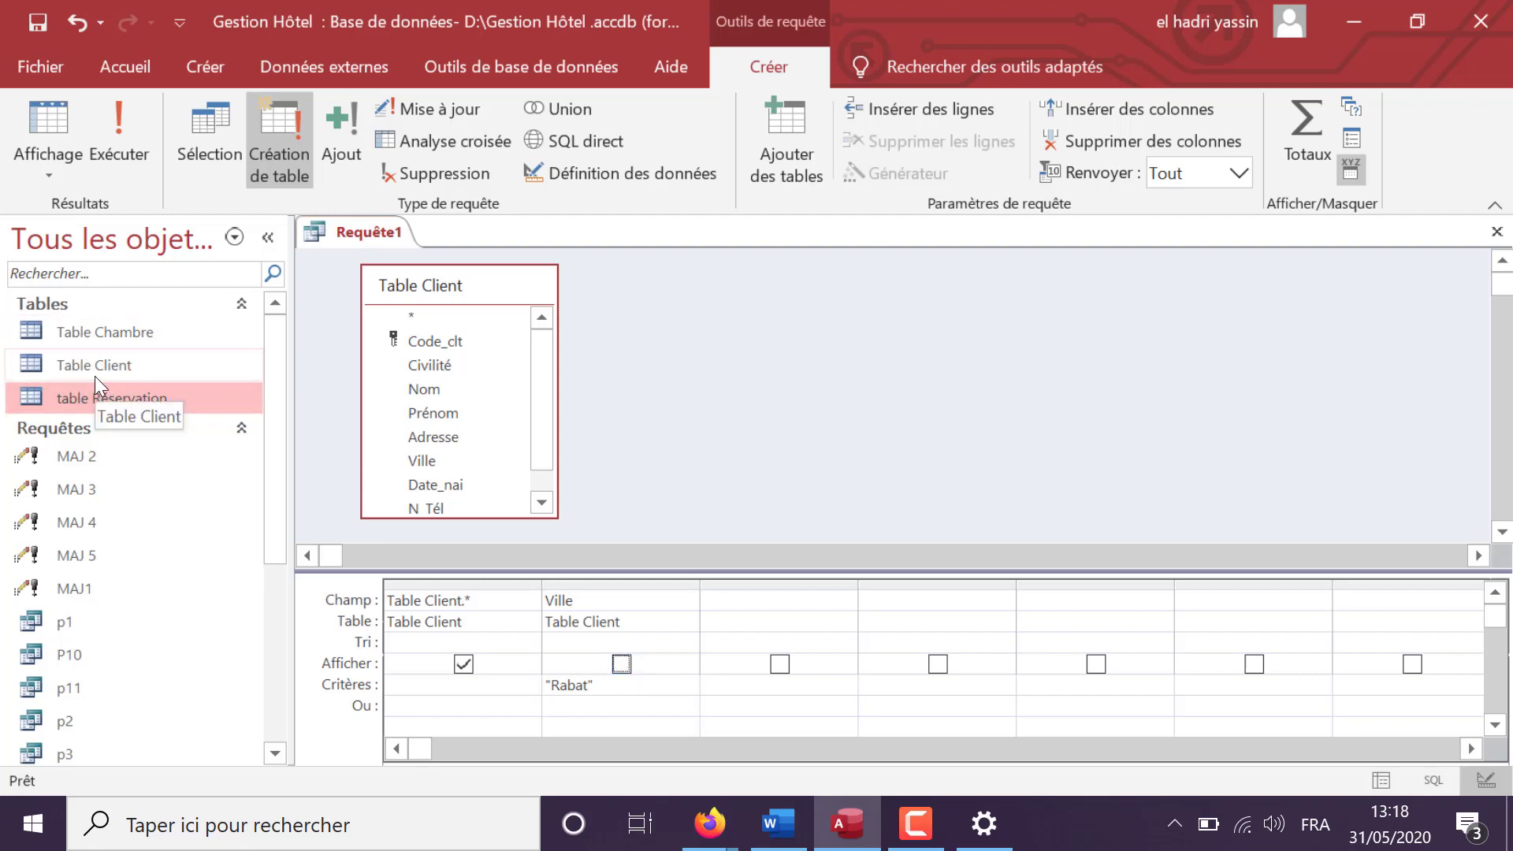
{"action": "left_click", "coordinate": [125, 155]}
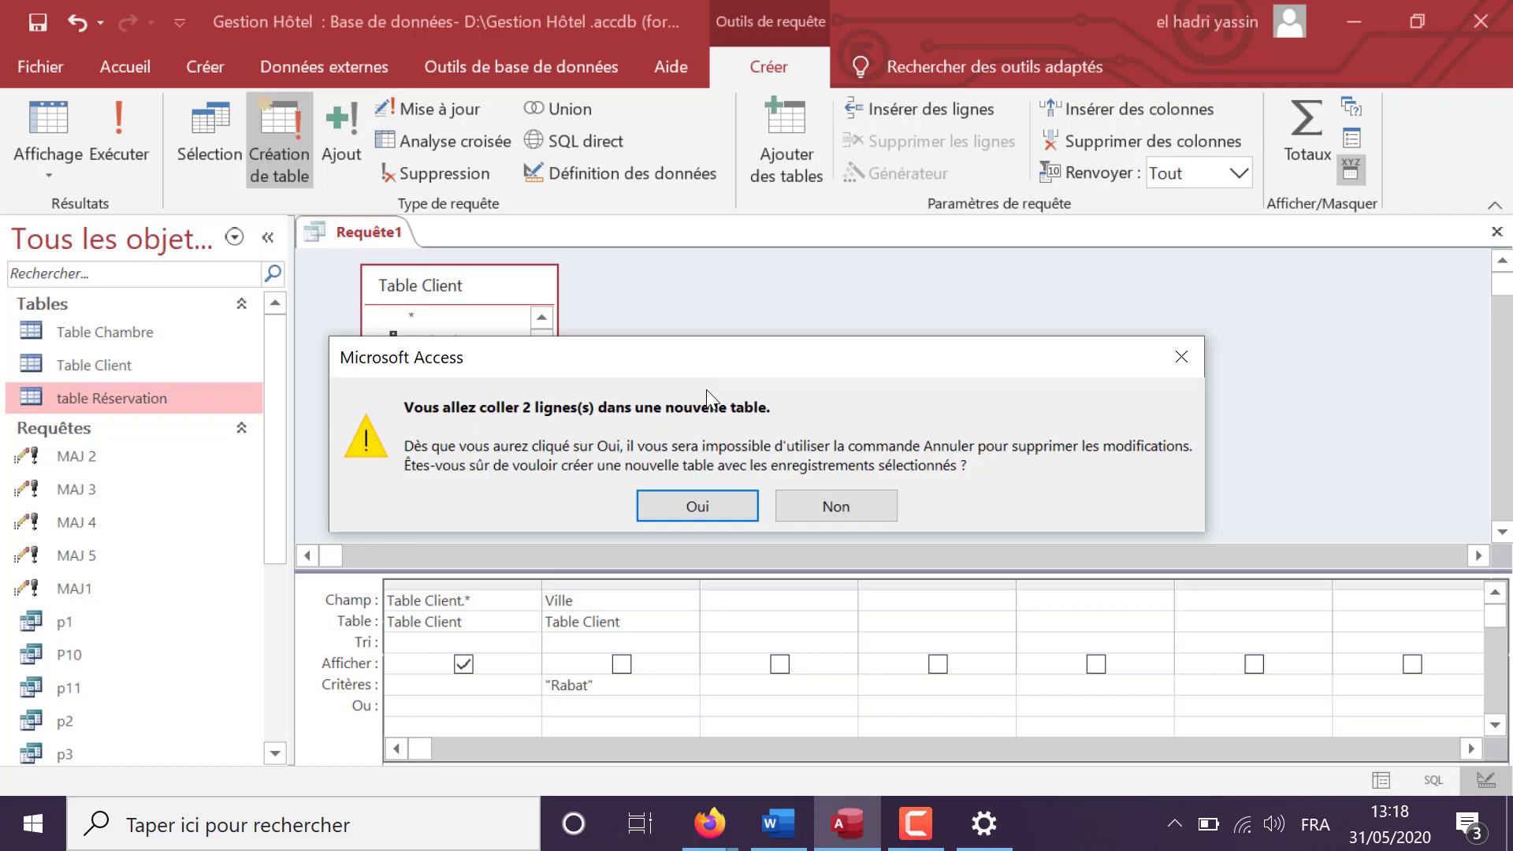
{"action": "left_click", "coordinate": [715, 506]}
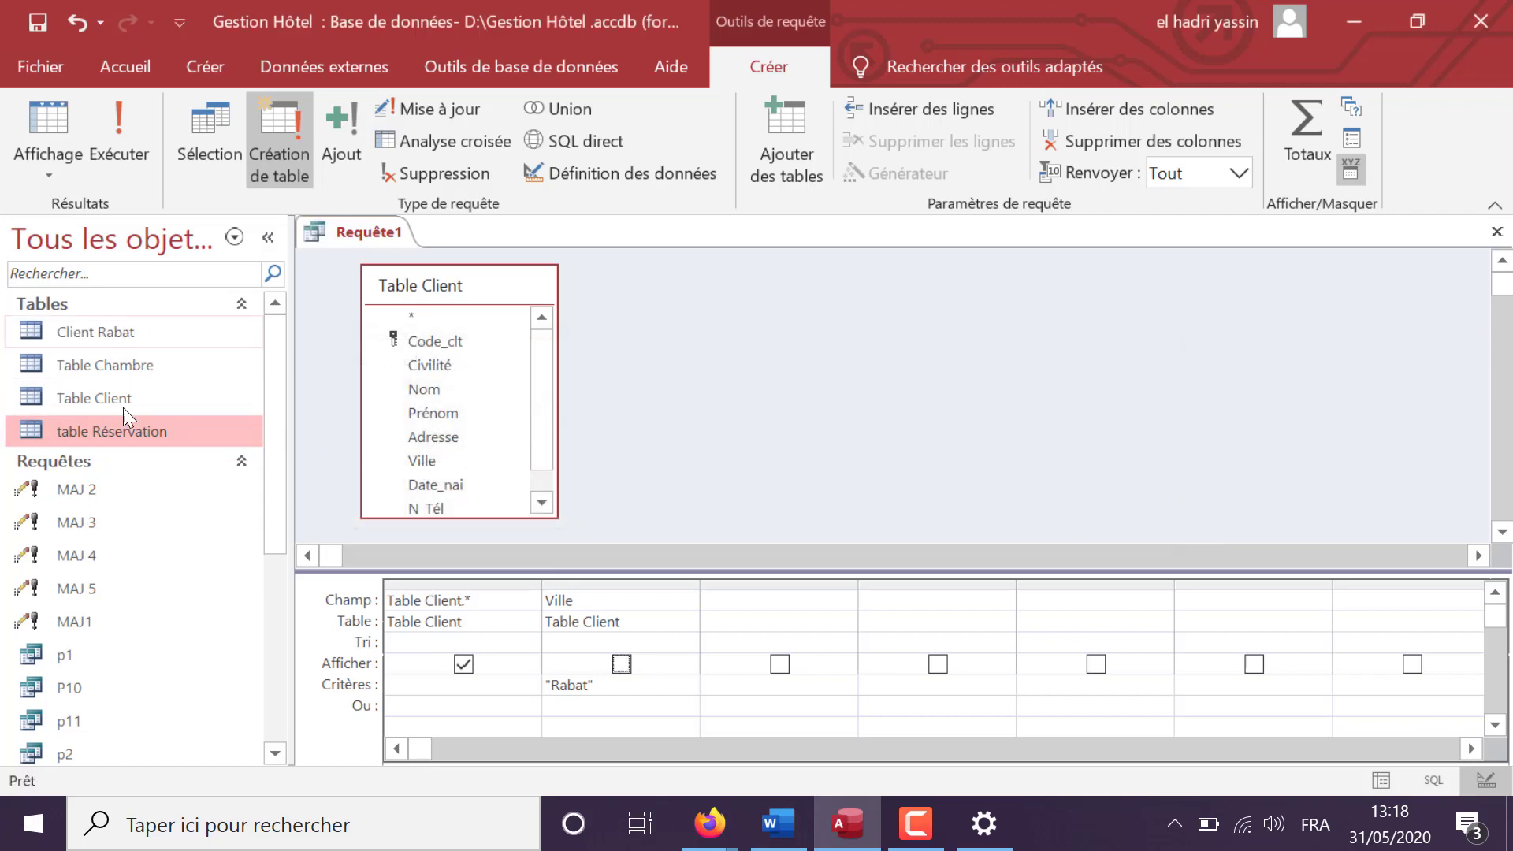
- Check the records in the Client Rabat table, close it, and close the query, saving it as req_creation_1
{"action": "double_click", "coordinate": [124, 334]}
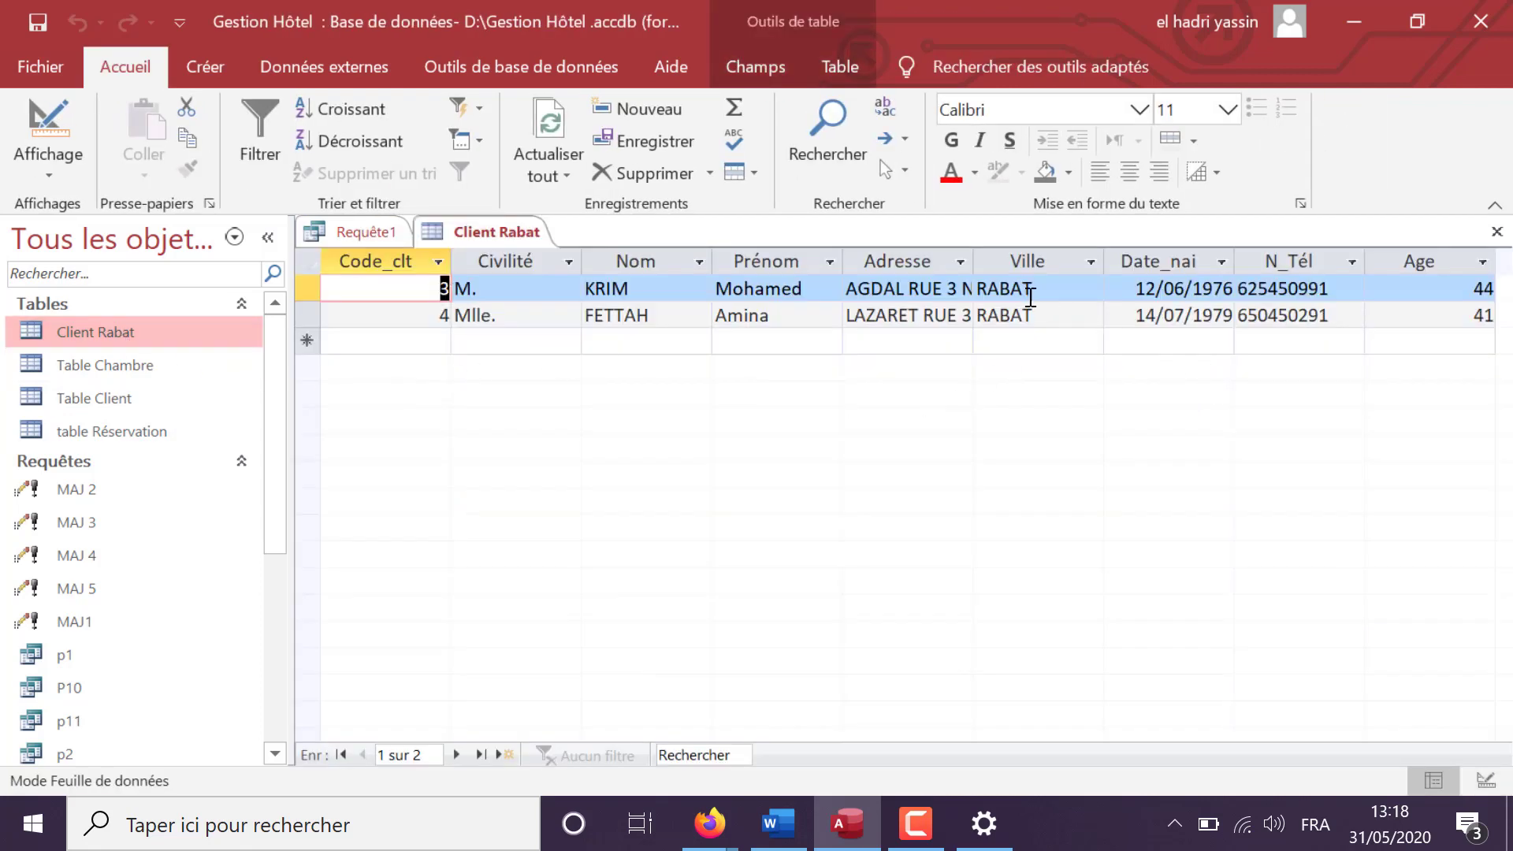
{"action": "left_click", "coordinate": [1496, 231]}
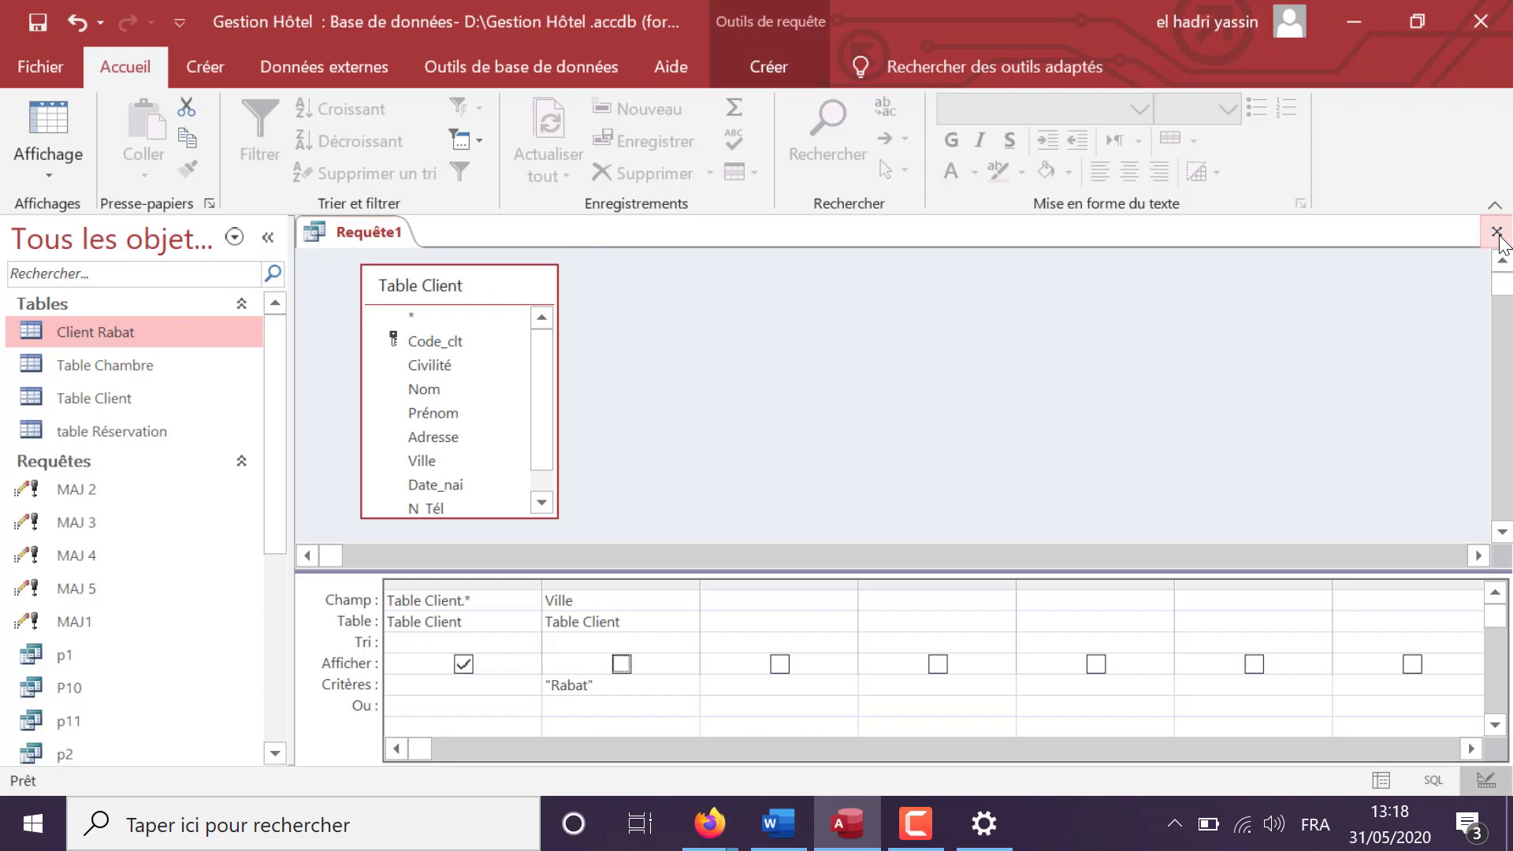
{"action": "left_click", "coordinate": [1497, 233]}
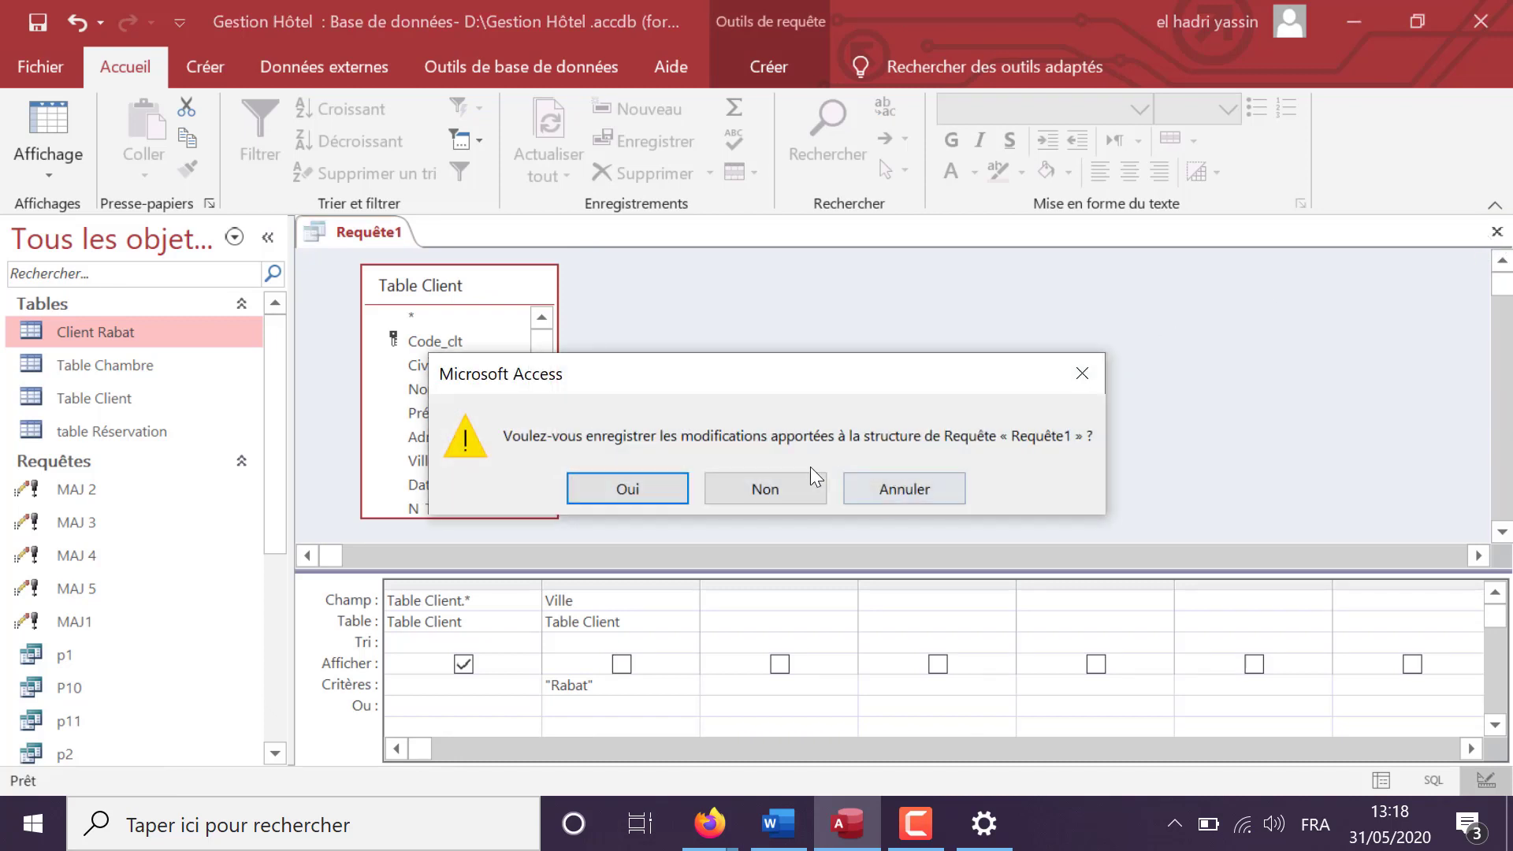
{"action": "left_click", "coordinate": [603, 495]}
{"action": "type", "text": "r"}
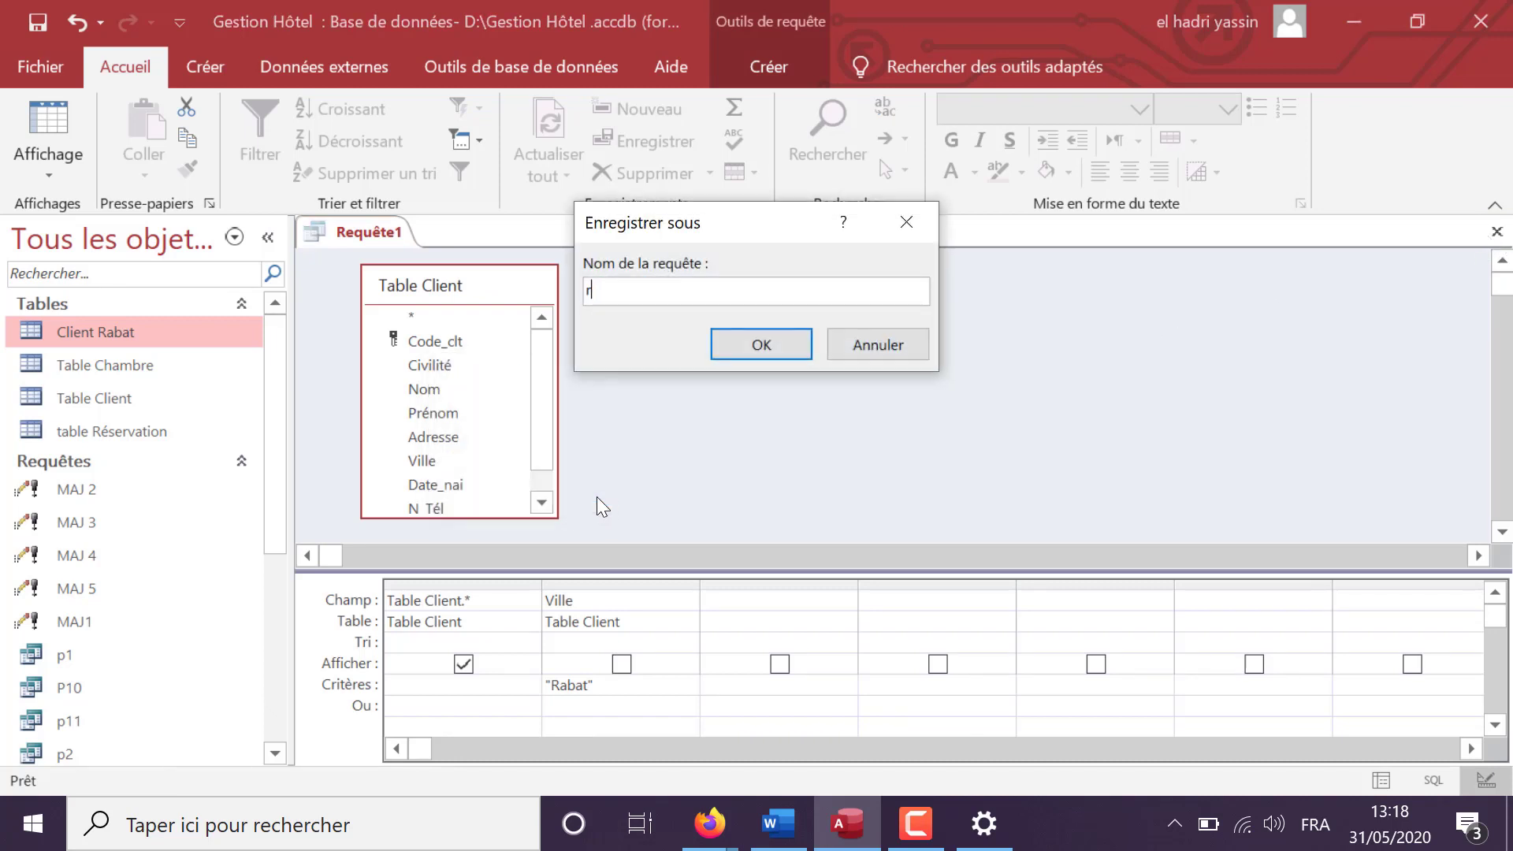
{"action": "type", "text": "eq_creation_1"}
{"action": "key", "text": "Return"}
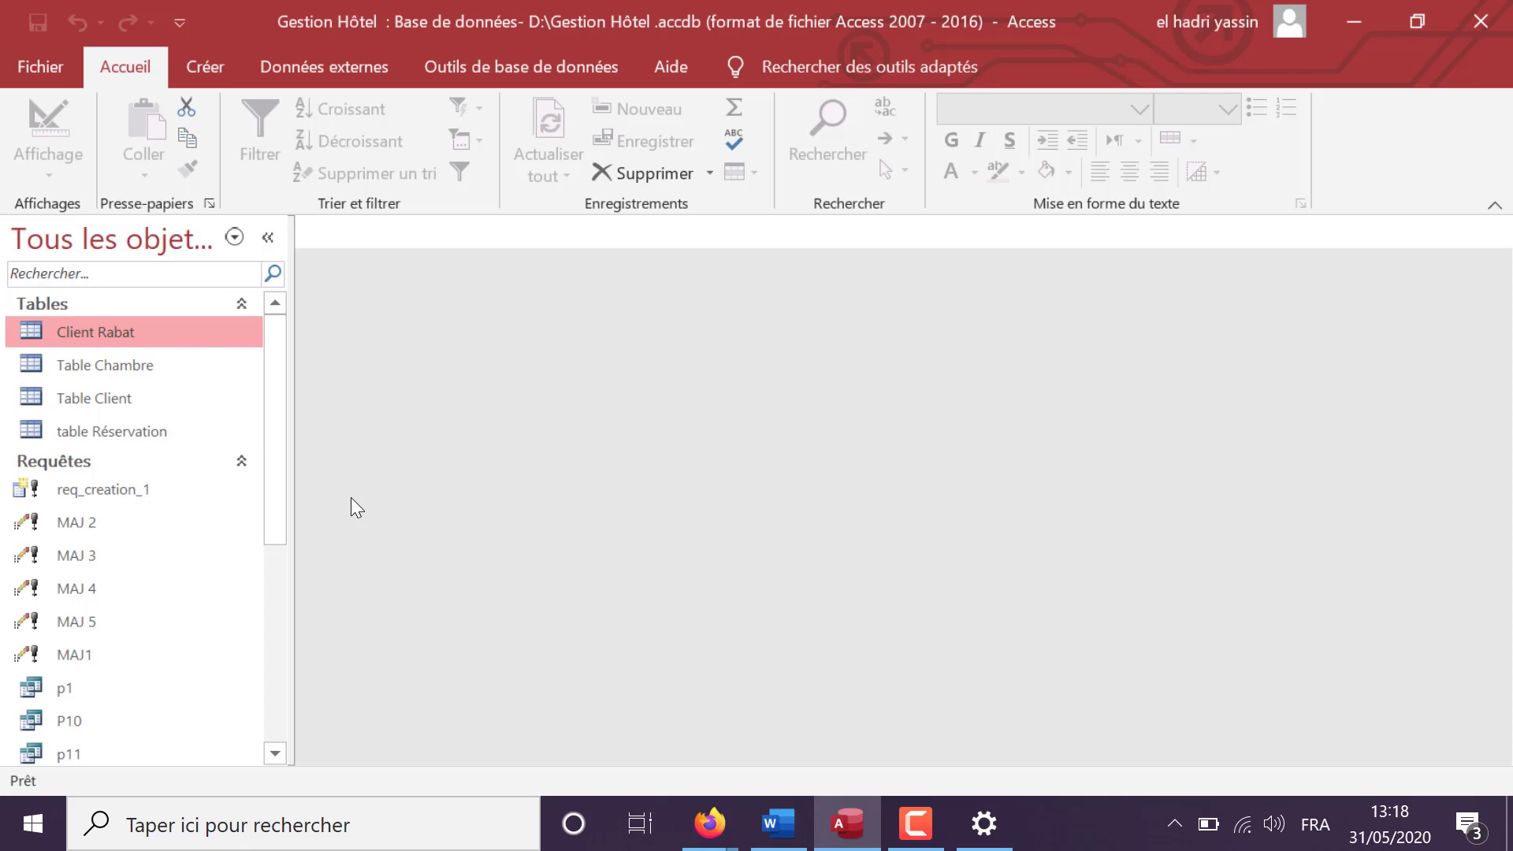
- Read the second task in the Word exercise, and start a new query design in Access based on Table Chambre
{"action": "left_click", "coordinate": [775, 829]}
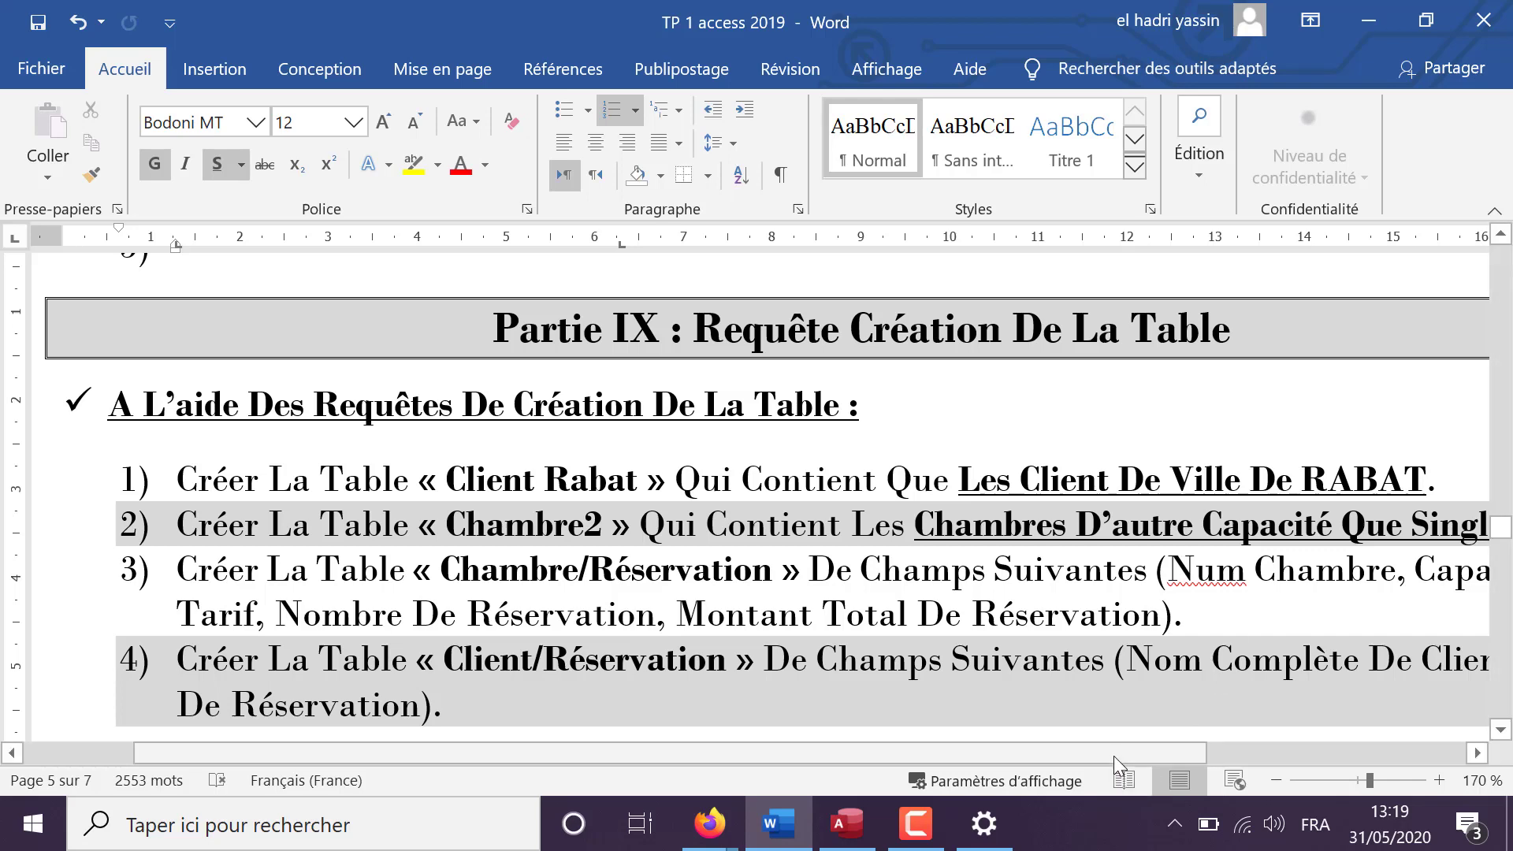
{"action": "left_click_drag", "start_coordinate": [1113, 755], "coordinate": [1177, 753]}
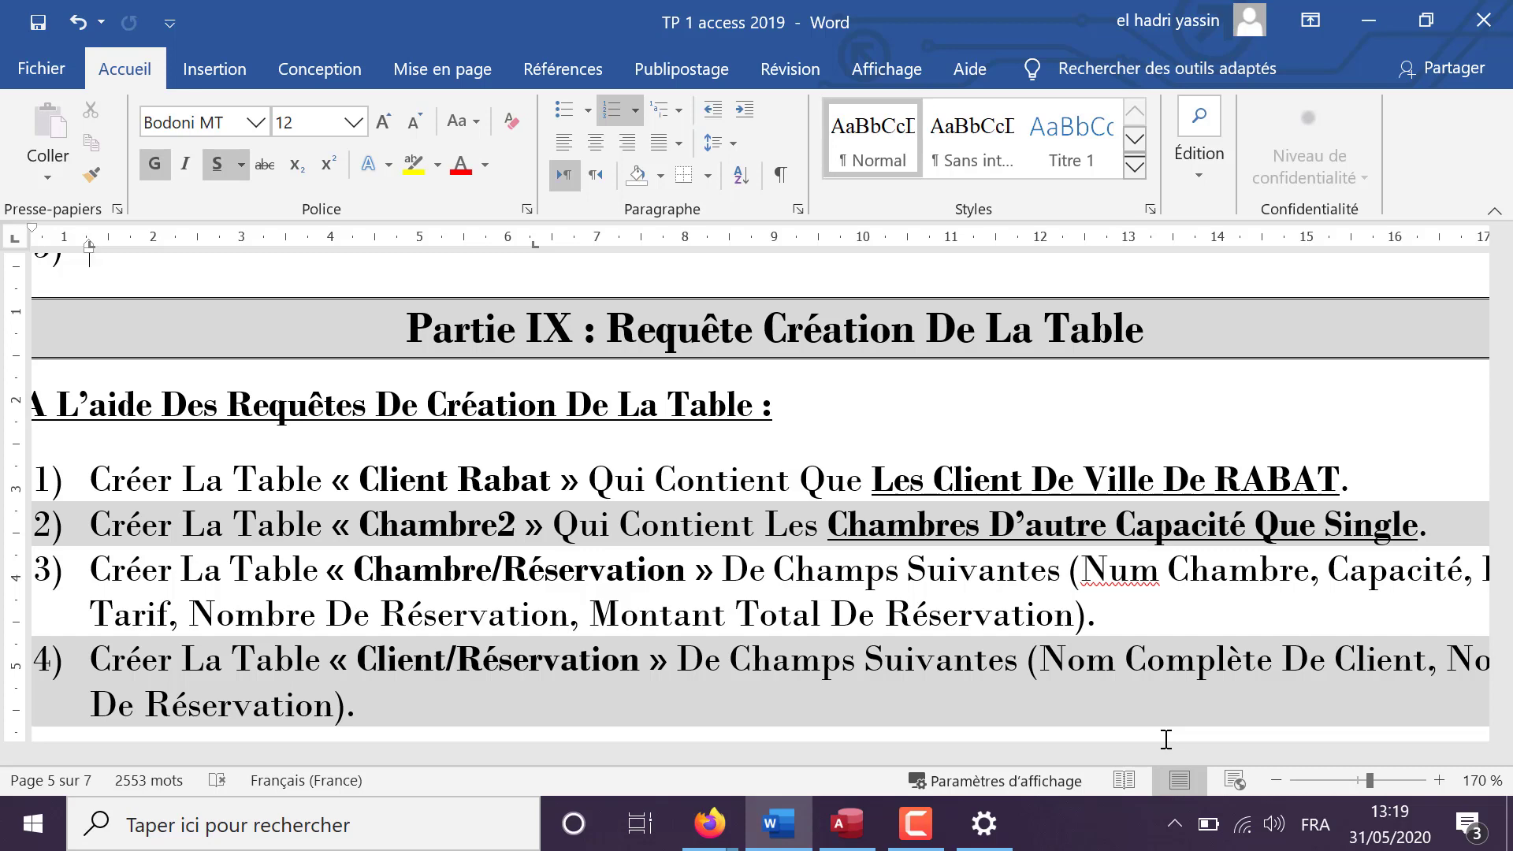
{"action": "left_click", "coordinate": [870, 812]}
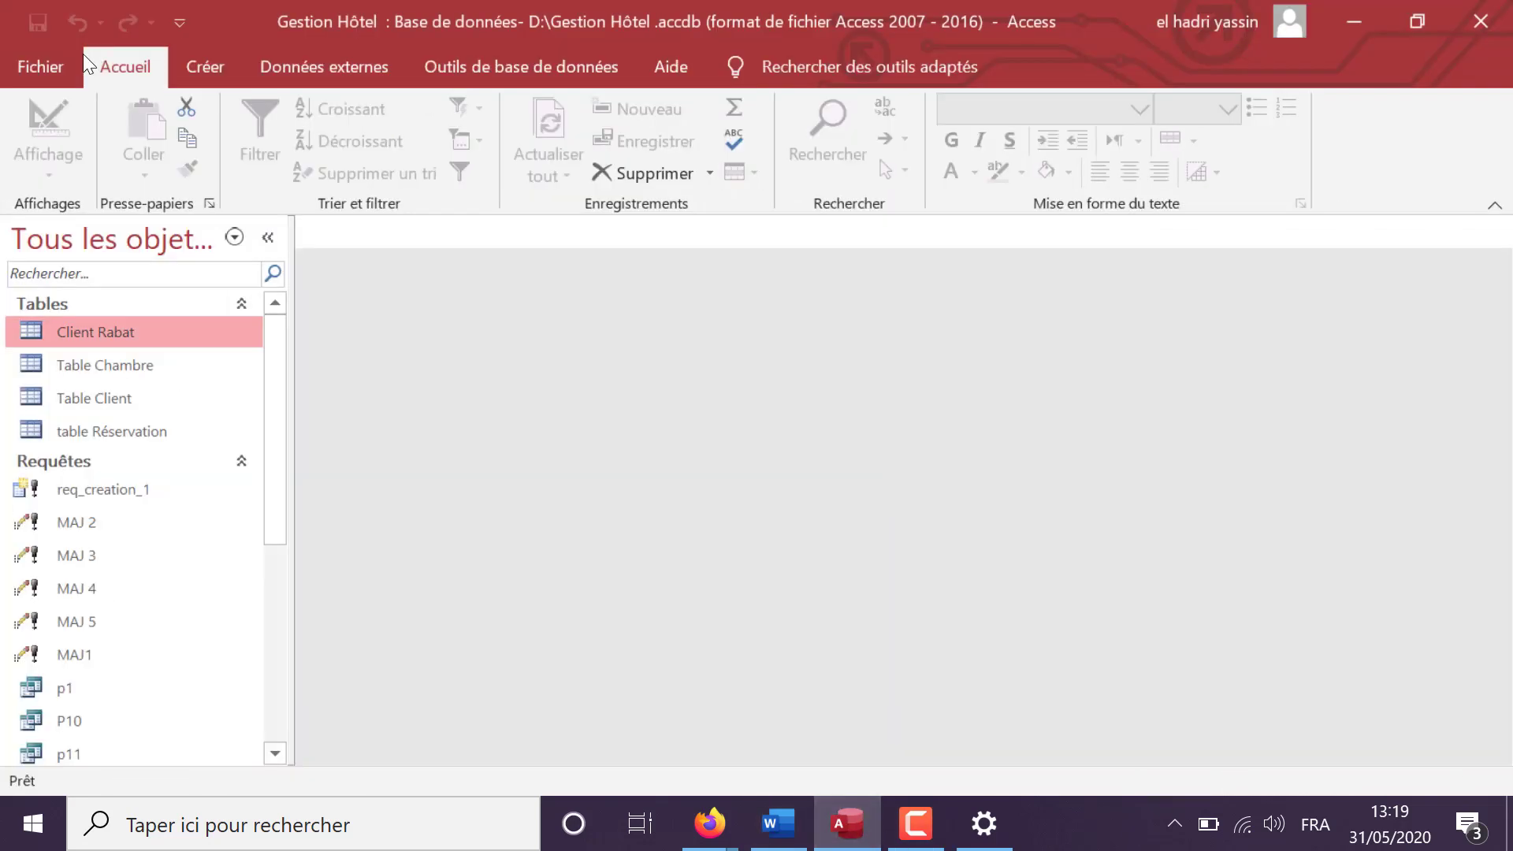
{"action": "left_click", "coordinate": [218, 65]}
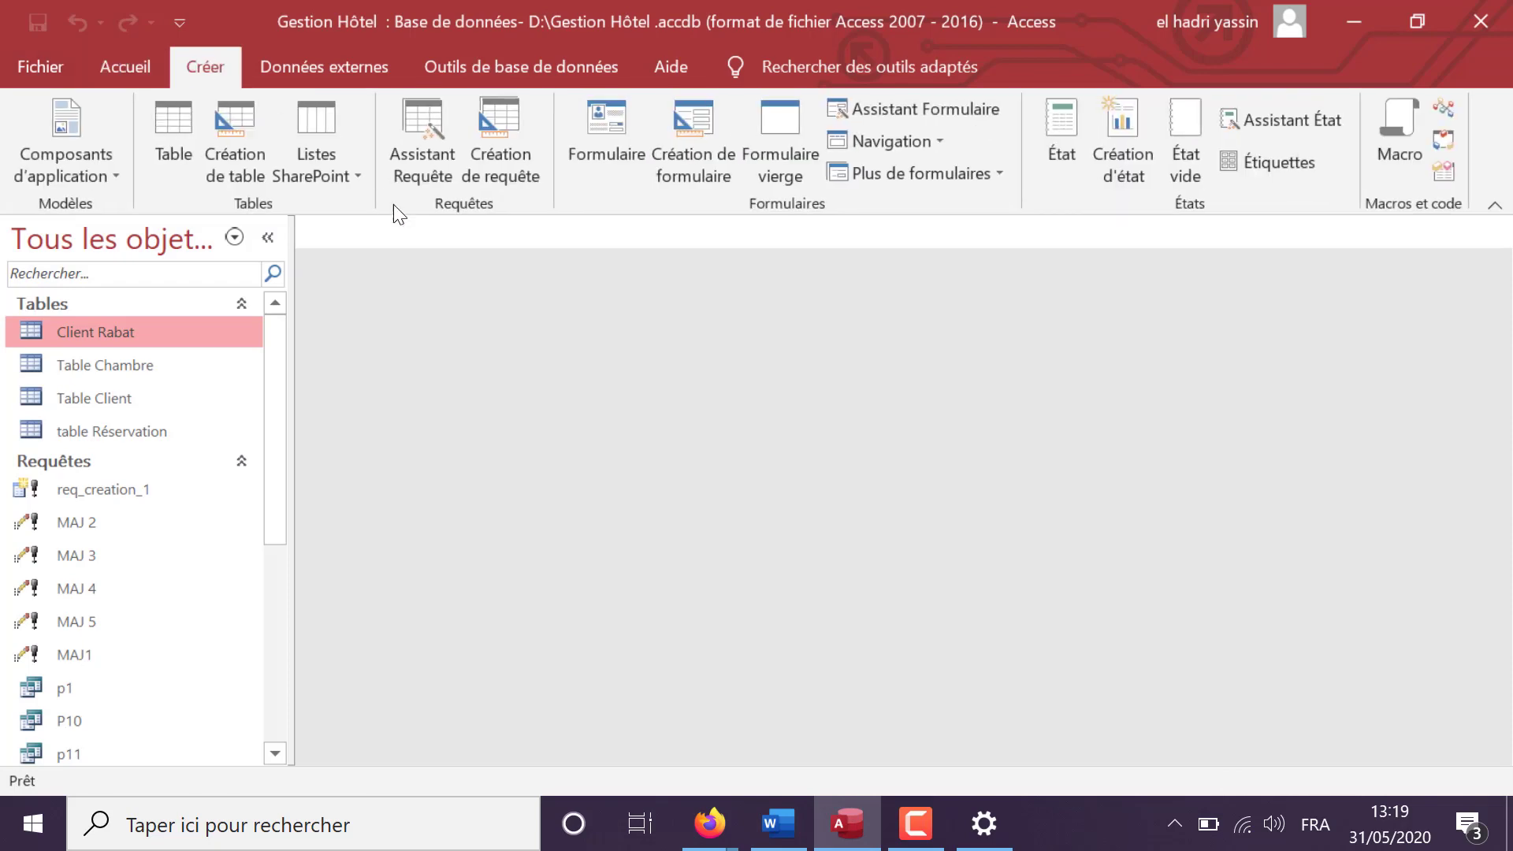
{"action": "left_click", "coordinate": [509, 152]}
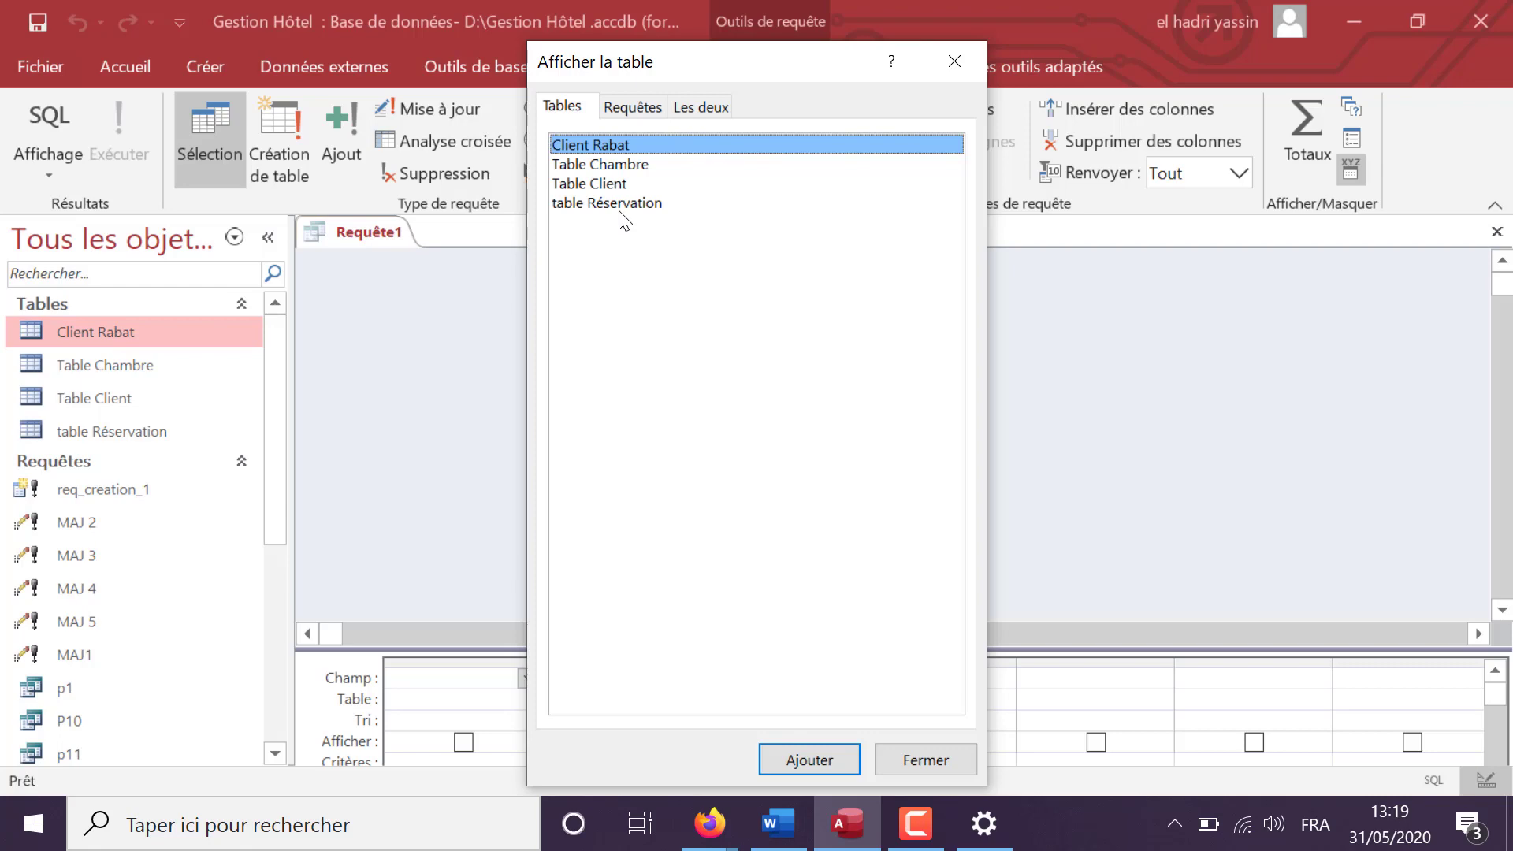
{"action": "double_click", "coordinate": [614, 164]}
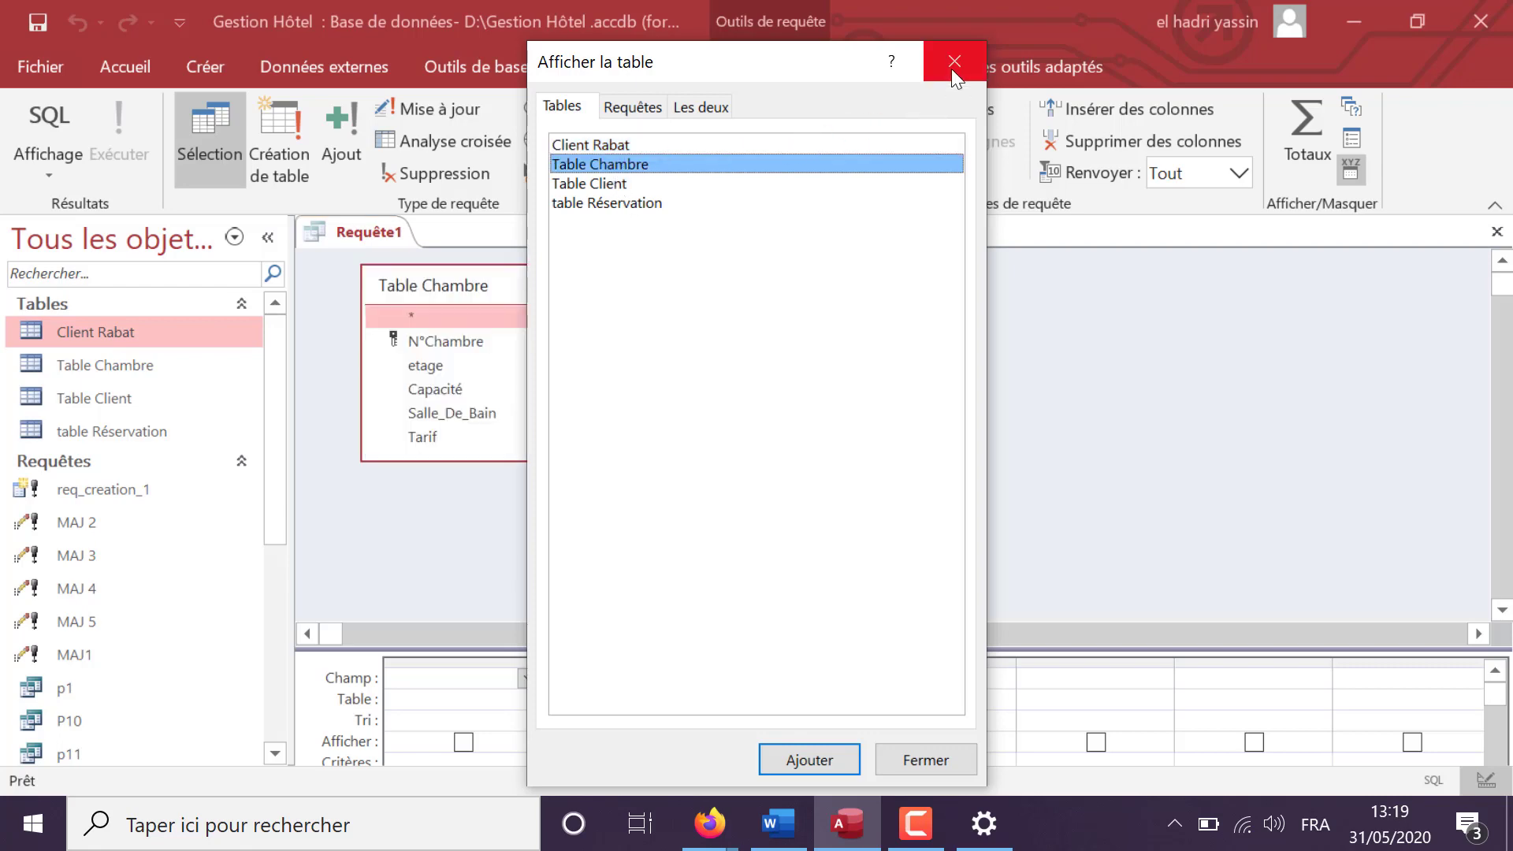
{"action": "left_click", "coordinate": [953, 63]}
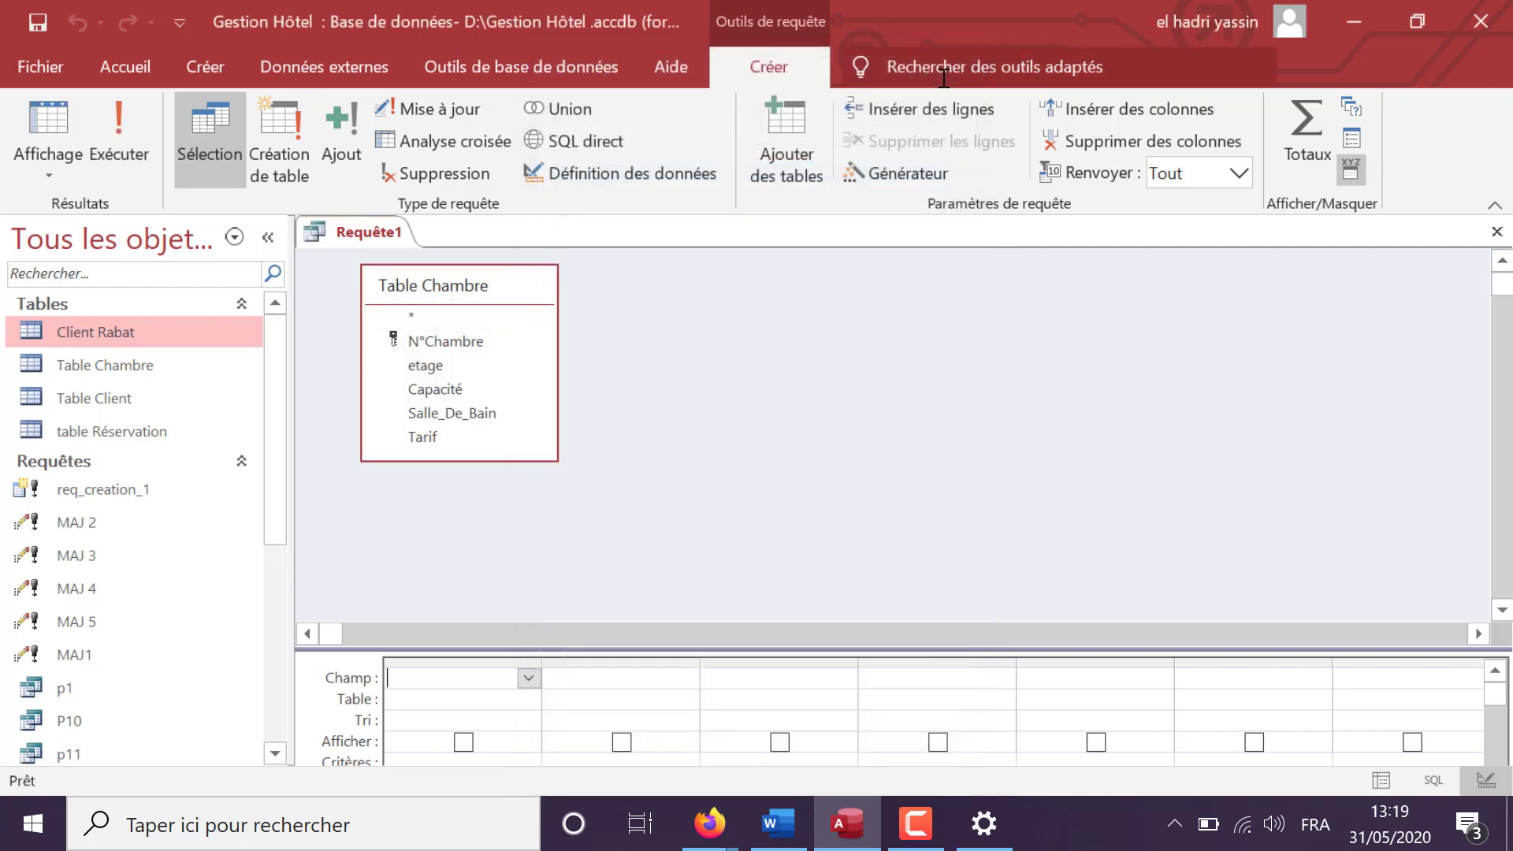
- Make the Table Chambre query a make-table query that creates the table Chambre2 in the current database
{"action": "left_click", "coordinate": [279, 157]}
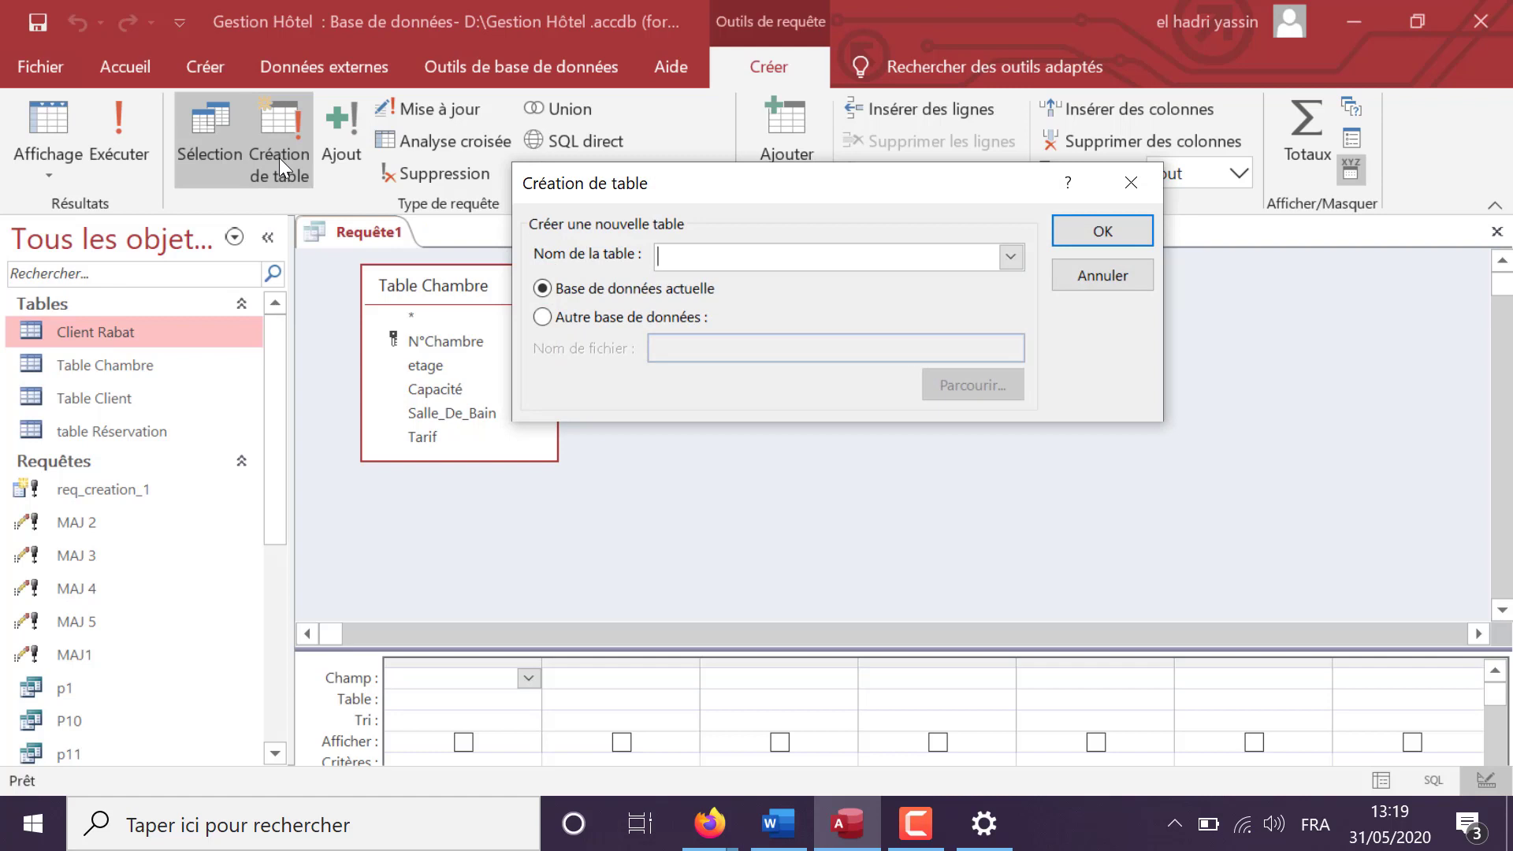
{"action": "type", "text": "C"}
{"action": "type", "text": "bre2"}
{"action": "key", "text": "Return"}
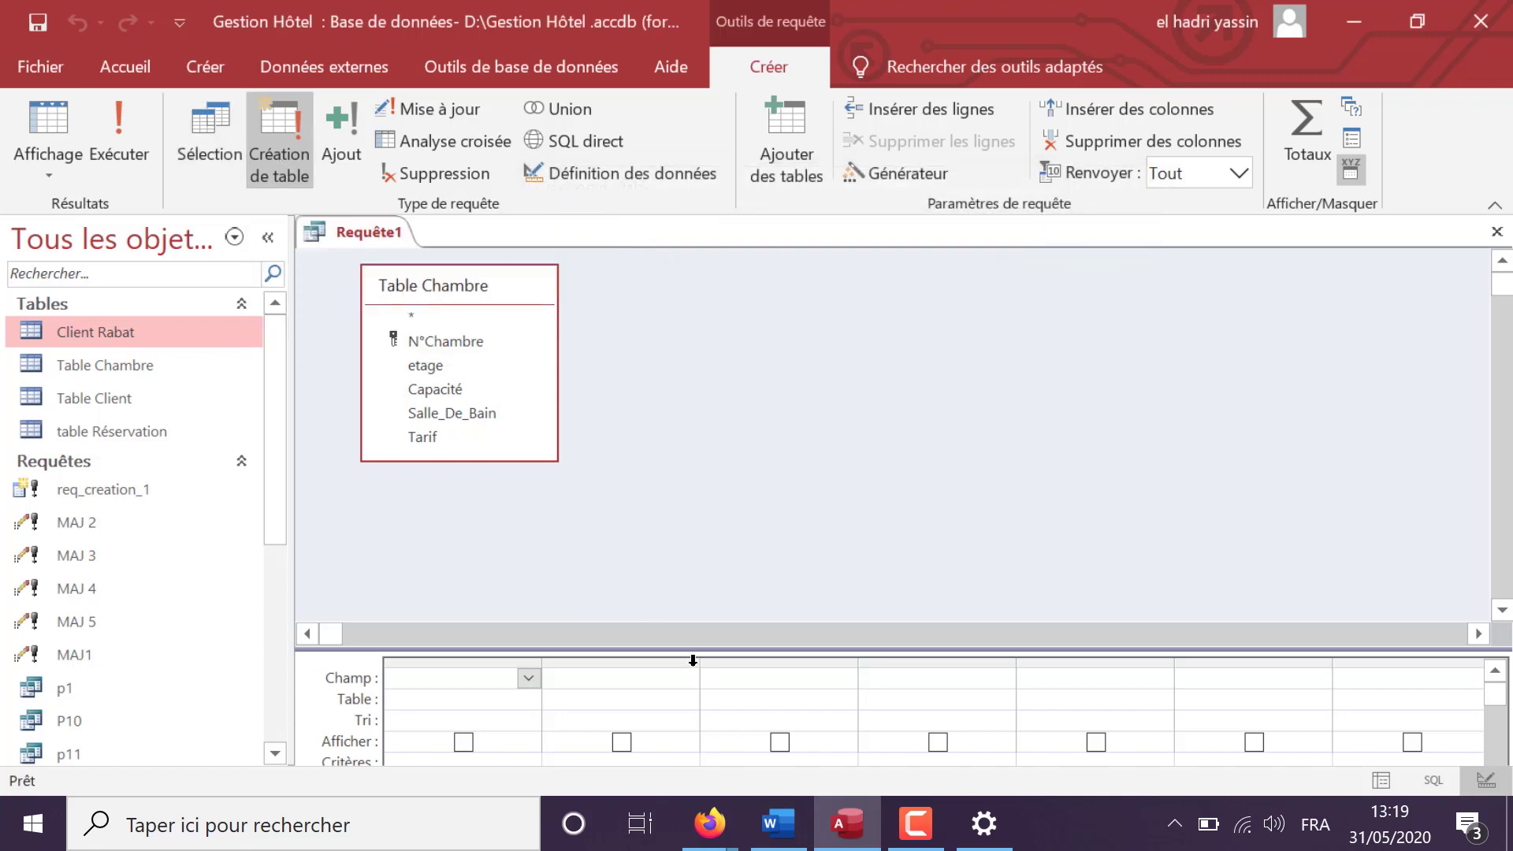
- Add all fields of Table Chambre plus a separate Capacité column to the query design grid
{"action": "left_click_drag", "start_coordinate": [692, 646], "coordinate": [697, 551]}
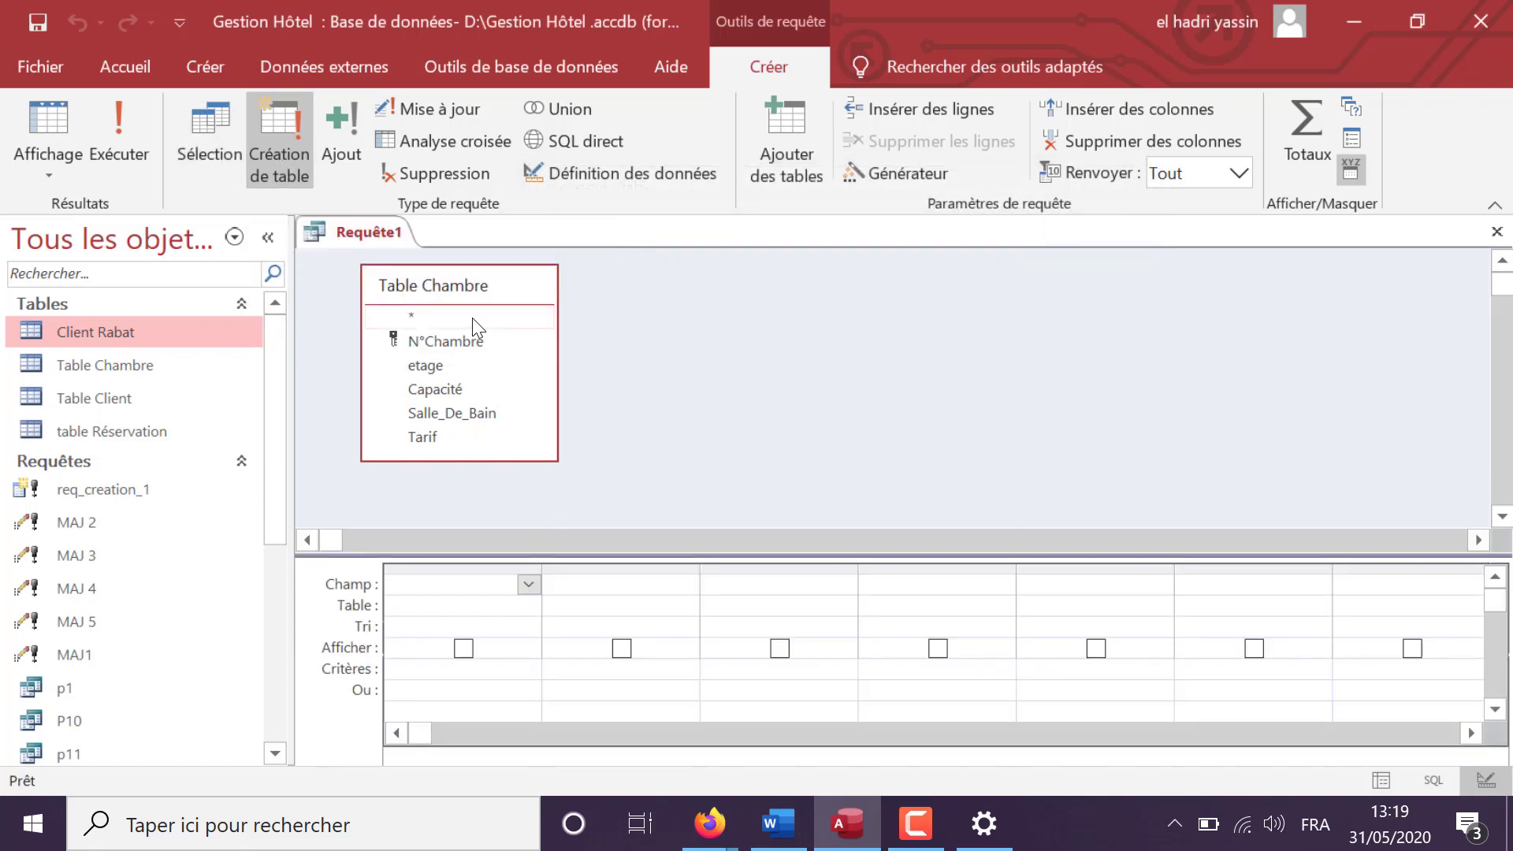
{"action": "left_click", "coordinate": [471, 318]}
{"action": "double_click", "coordinate": [471, 318]}
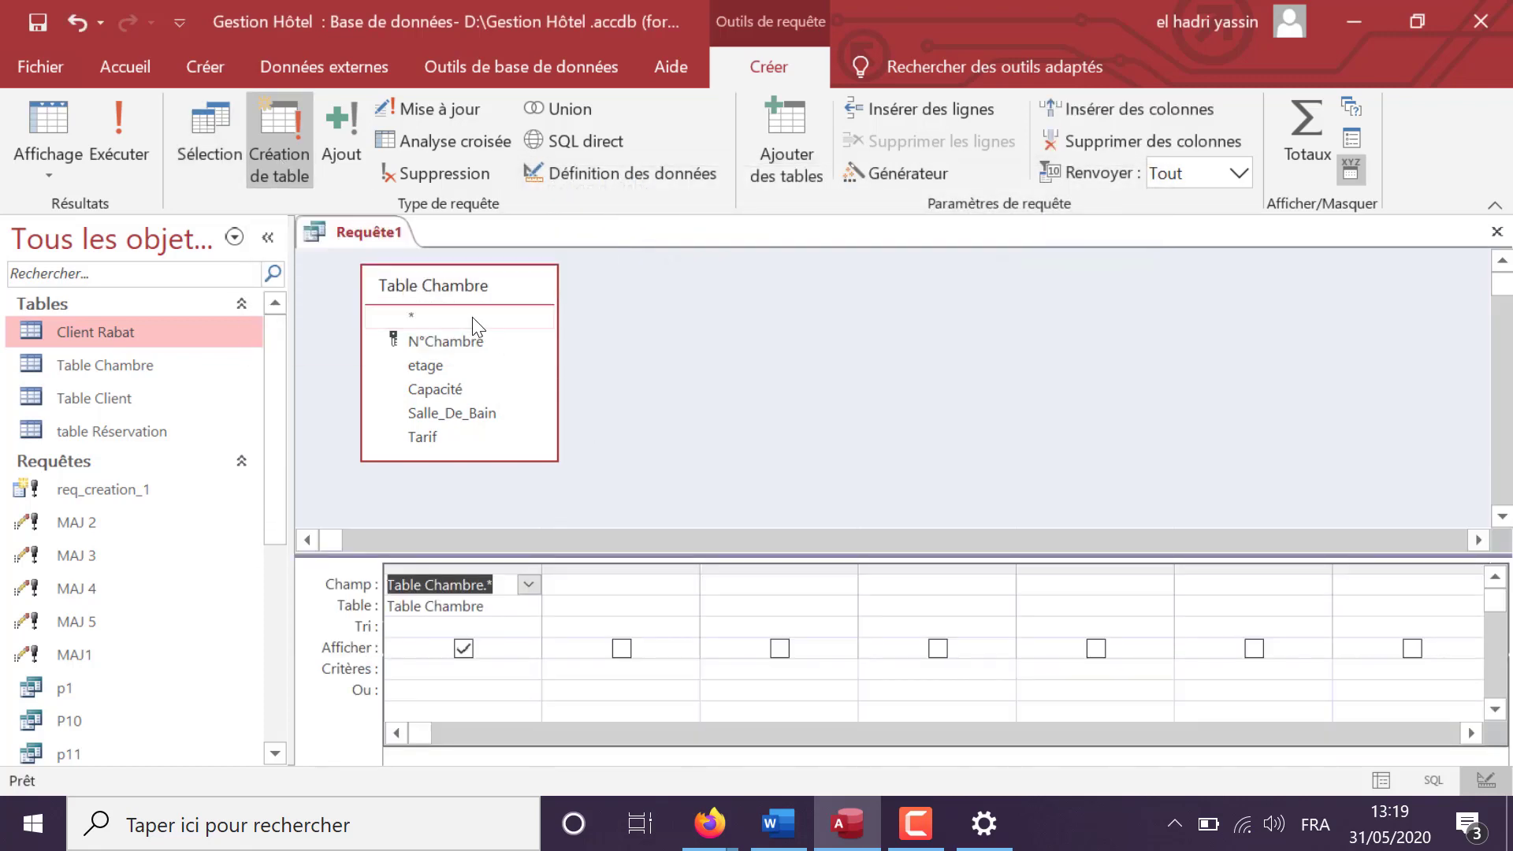
{"action": "double_click", "coordinate": [480, 392]}
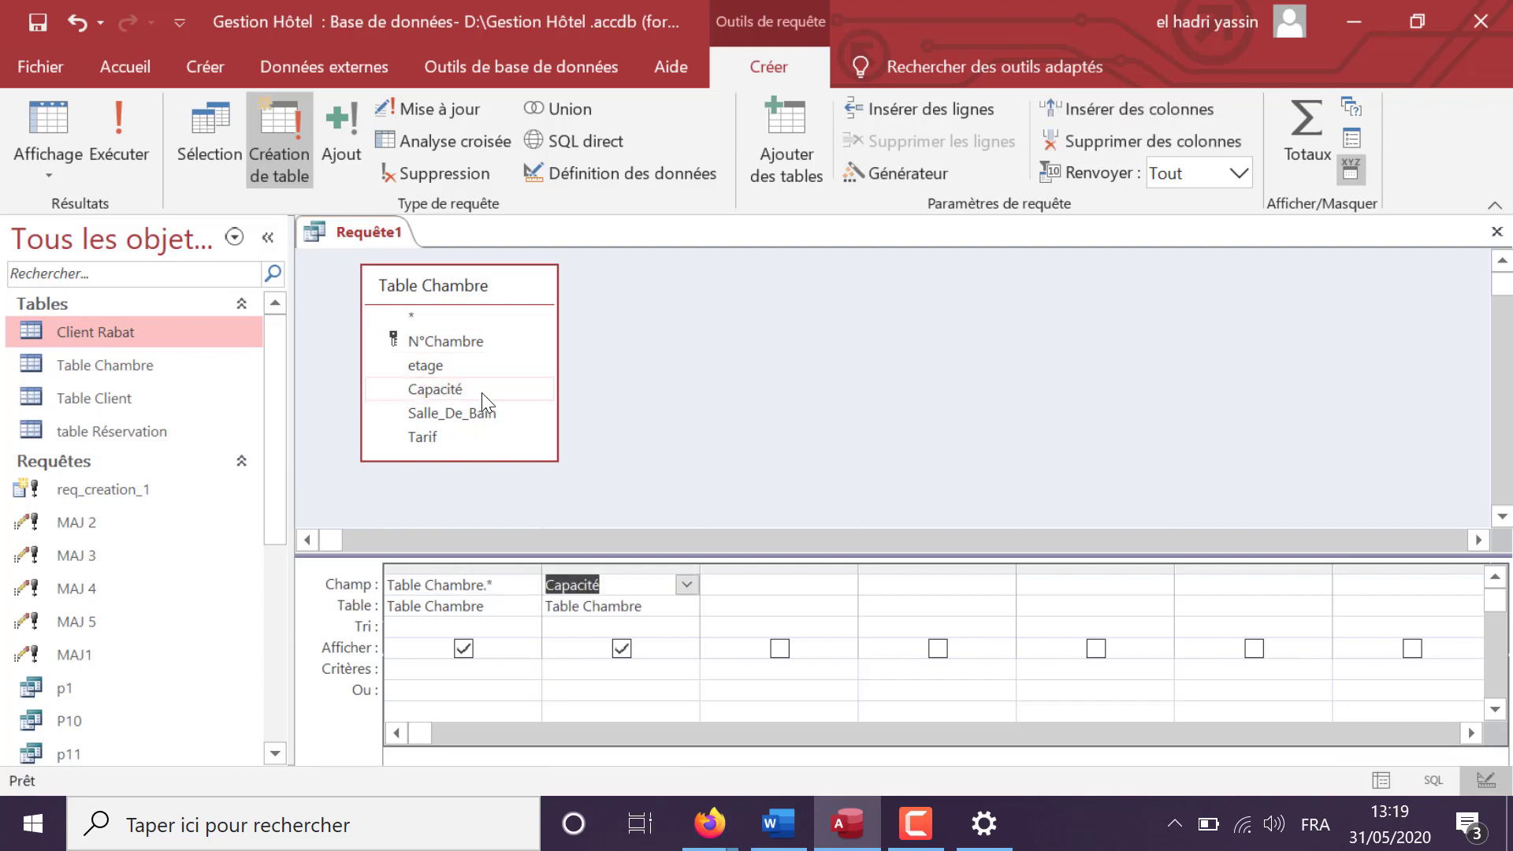
- Set the criterion of the Capacité column to <>"Single"
{"action": "left_click", "coordinate": [565, 670]}
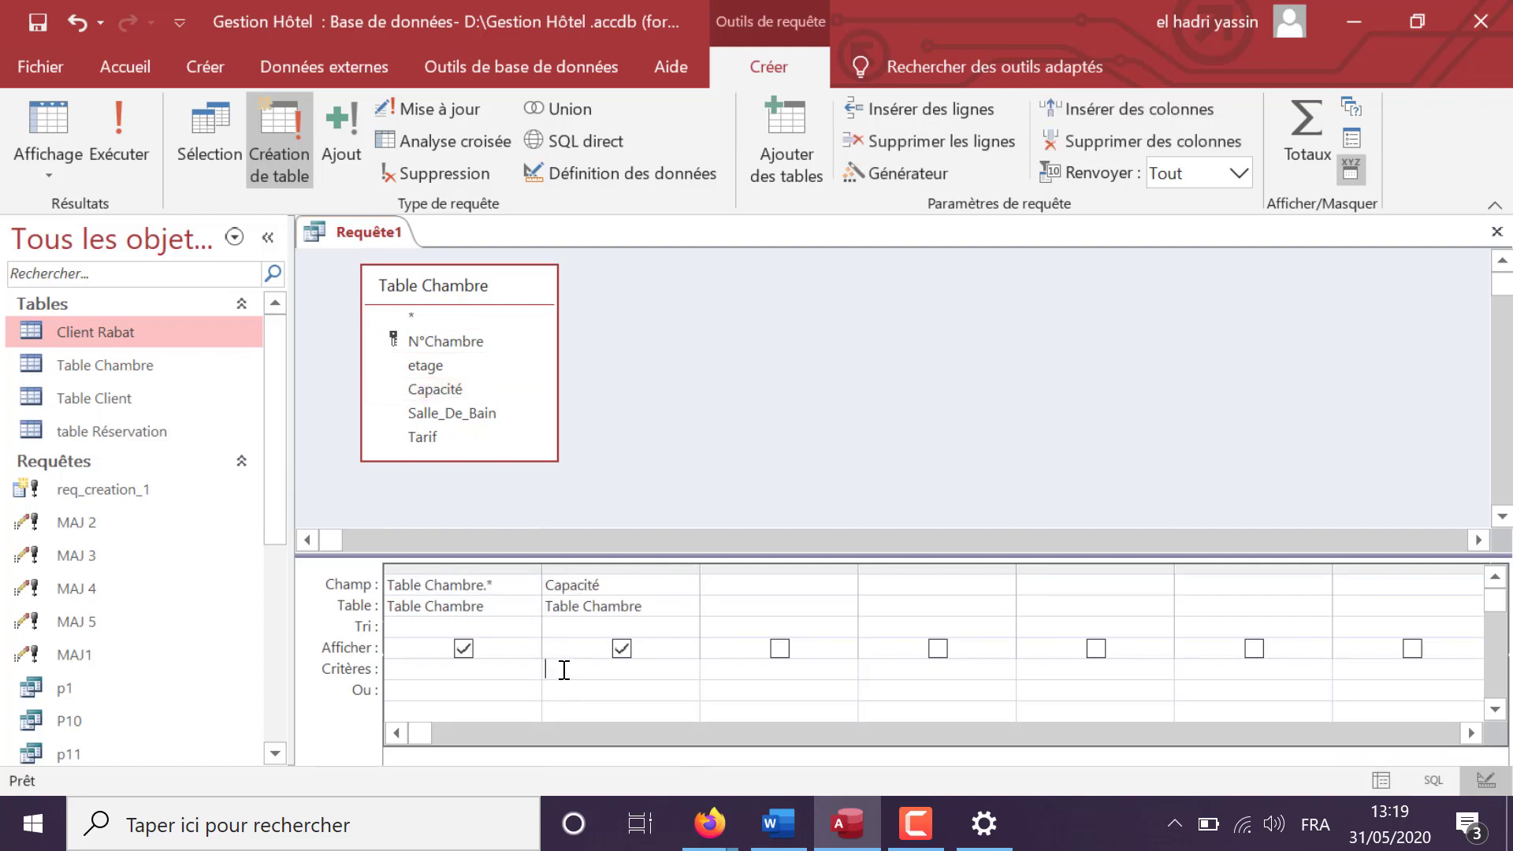
{"action": "key", "text": "alt+shift"}
{"action": "key", "text": "alt+shift"}
{"action": "key", "text": "BackSpace"}
{"action": "key", "text": "alt+shift"}
{"action": "key", "text": "alt"}
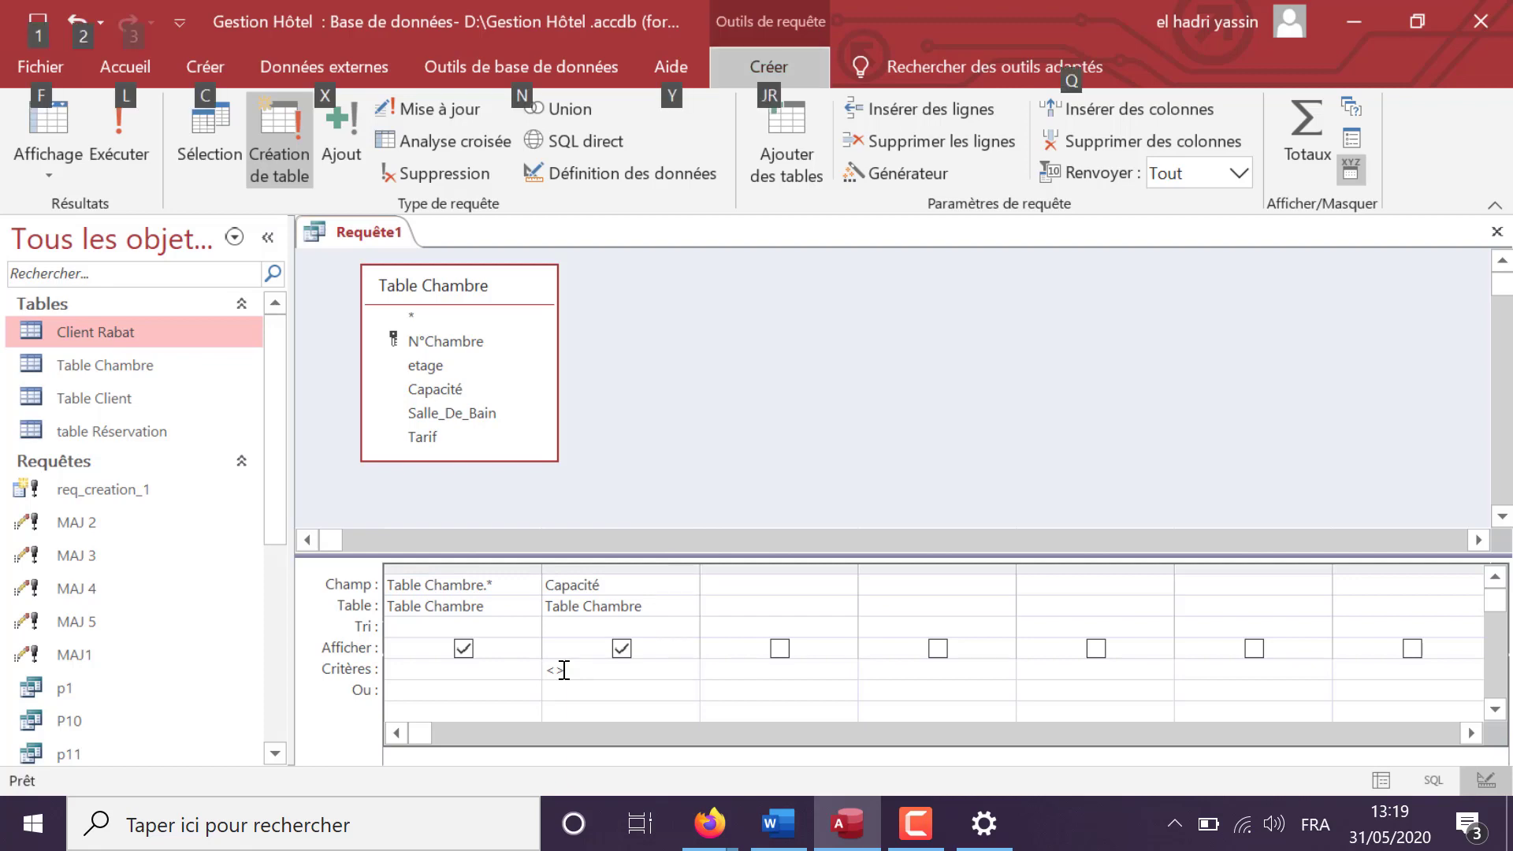
{"action": "left_click", "coordinate": [623, 670]}
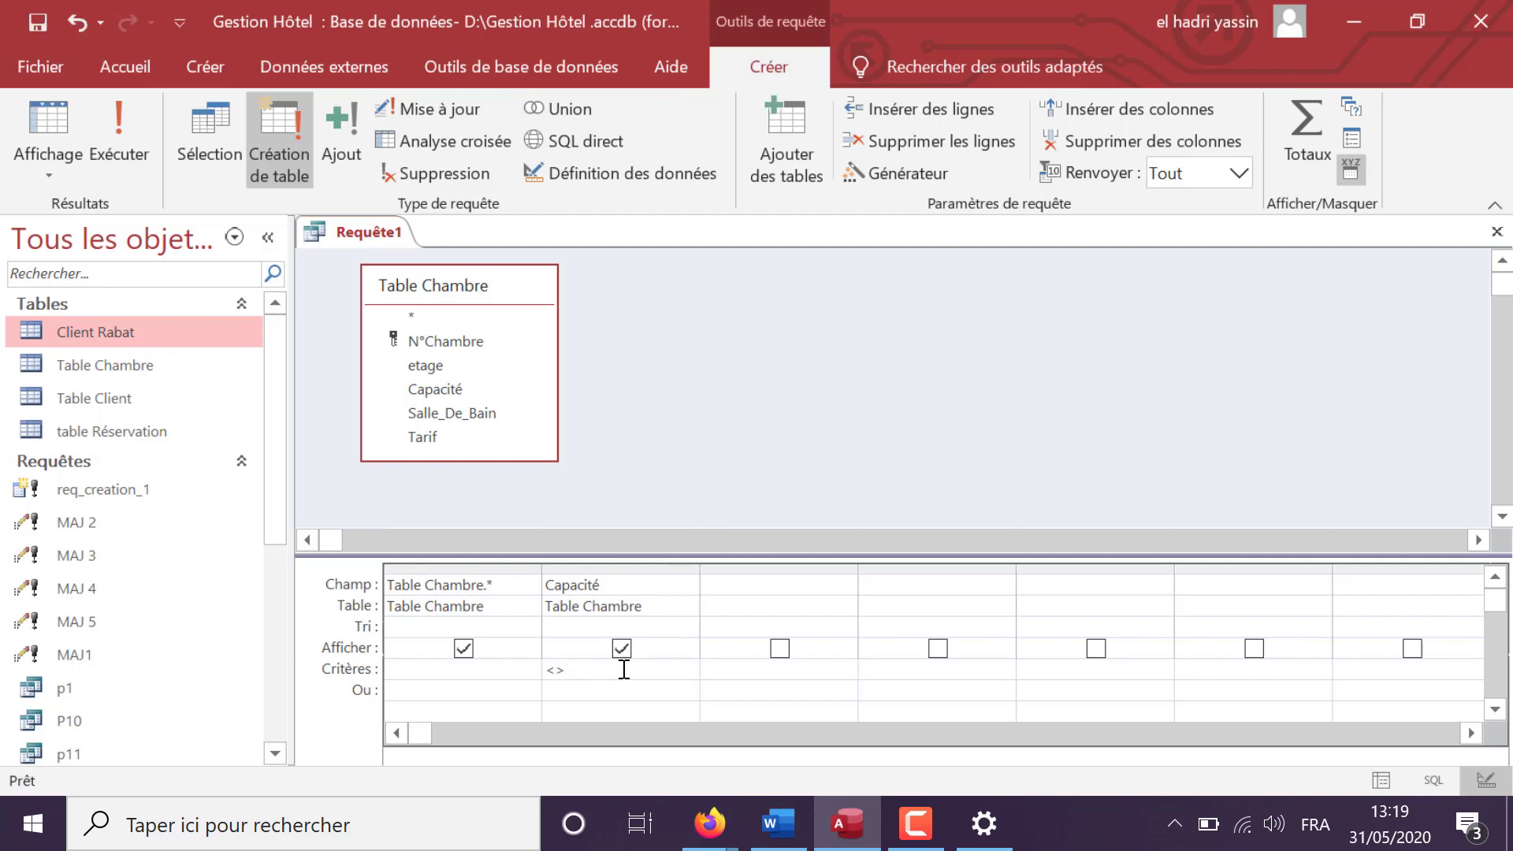
{"action": "type", "text": "Single"}
- Exclude the duplicate Capacité column from the query output and run the query to create the Chambre2 table
{"action": "left_click", "coordinate": [107, 148]}
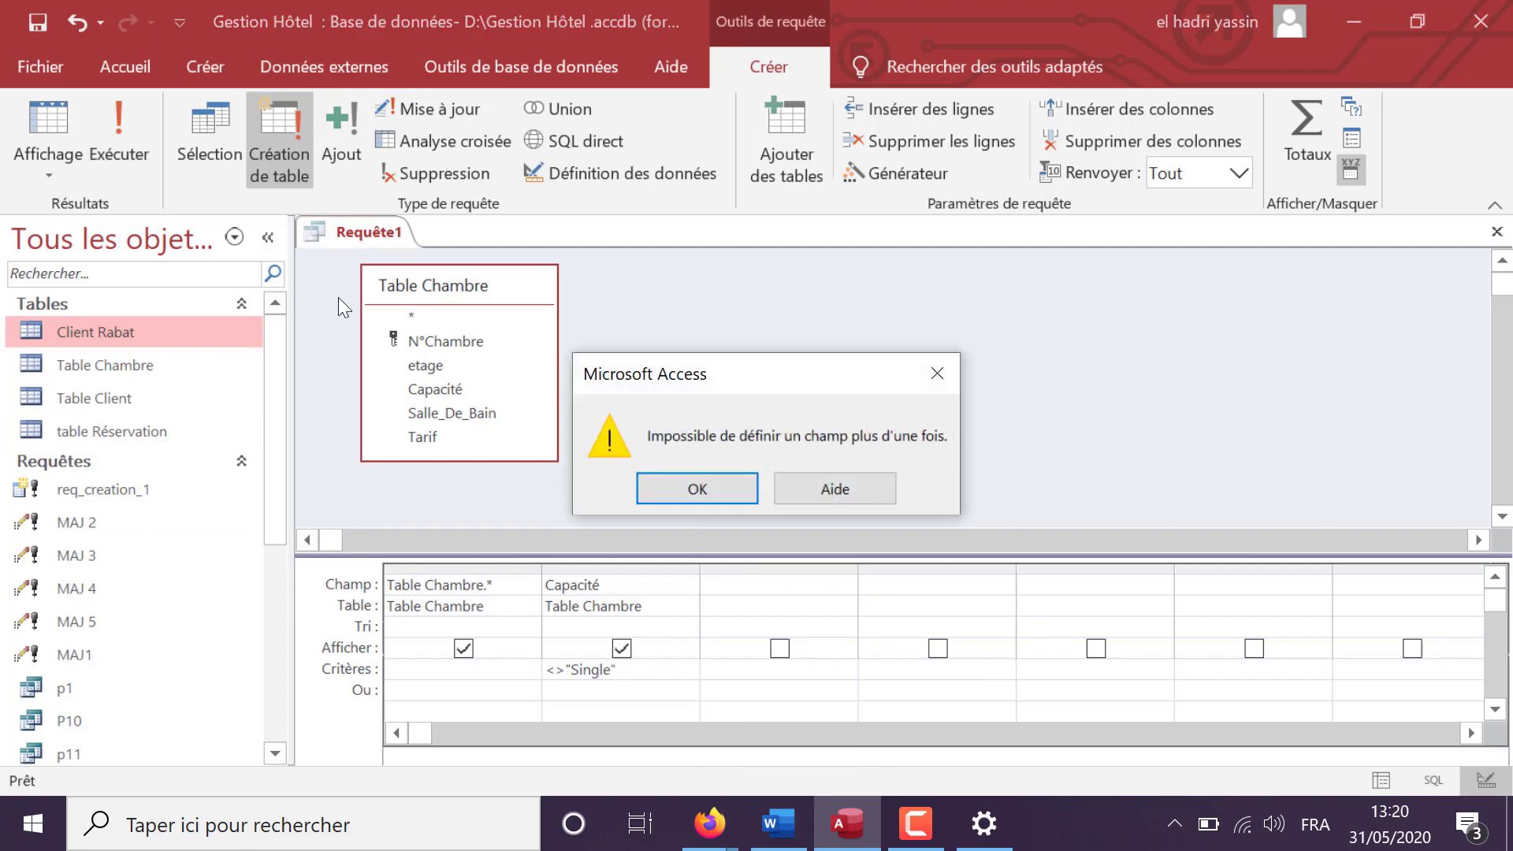
{"action": "left_click", "coordinate": [948, 375]}
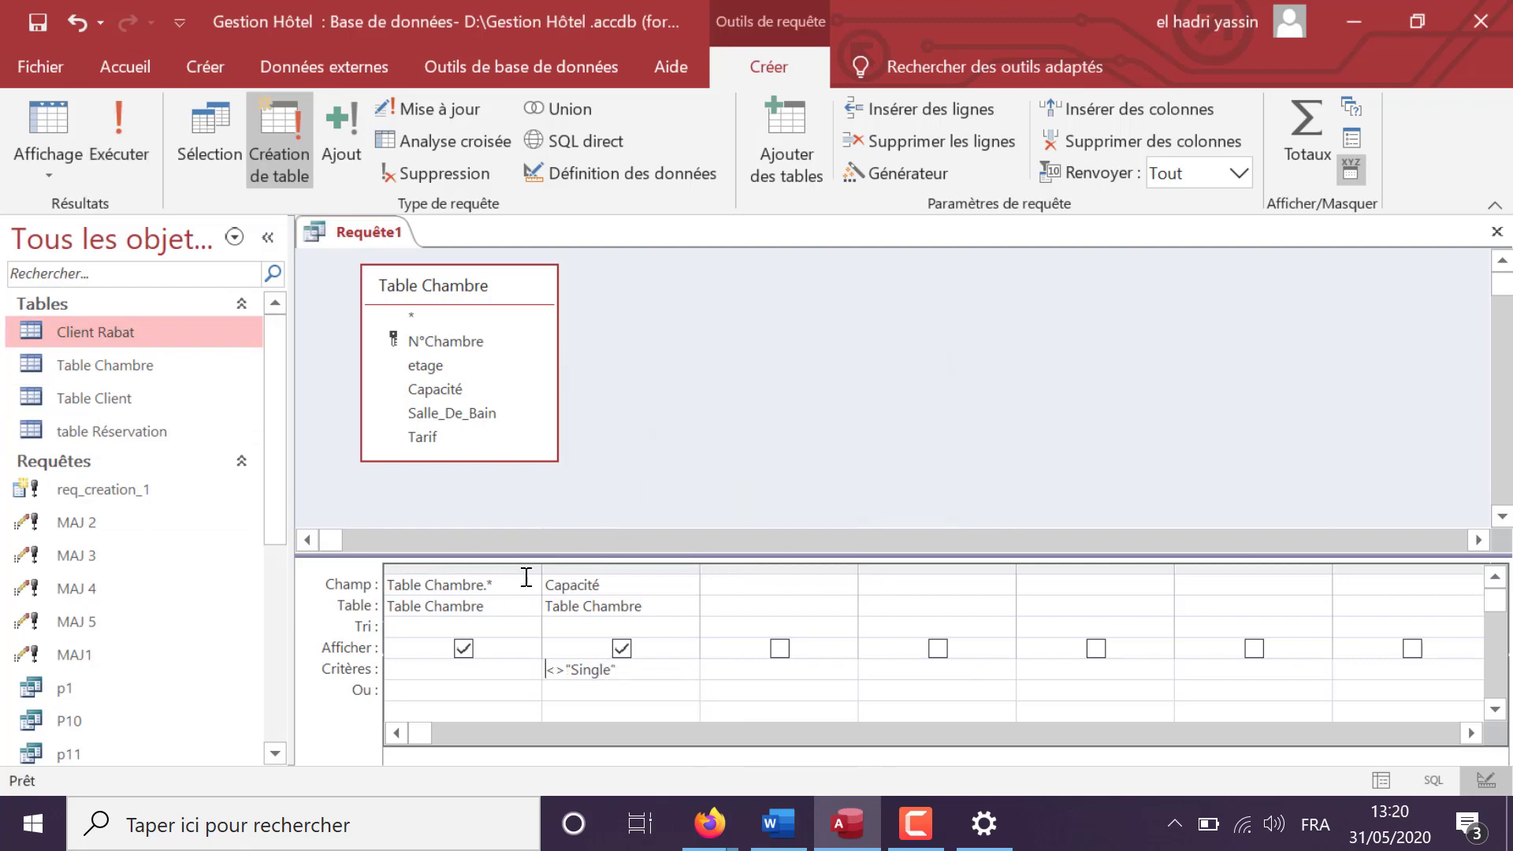
{"action": "left_click", "coordinate": [622, 648]}
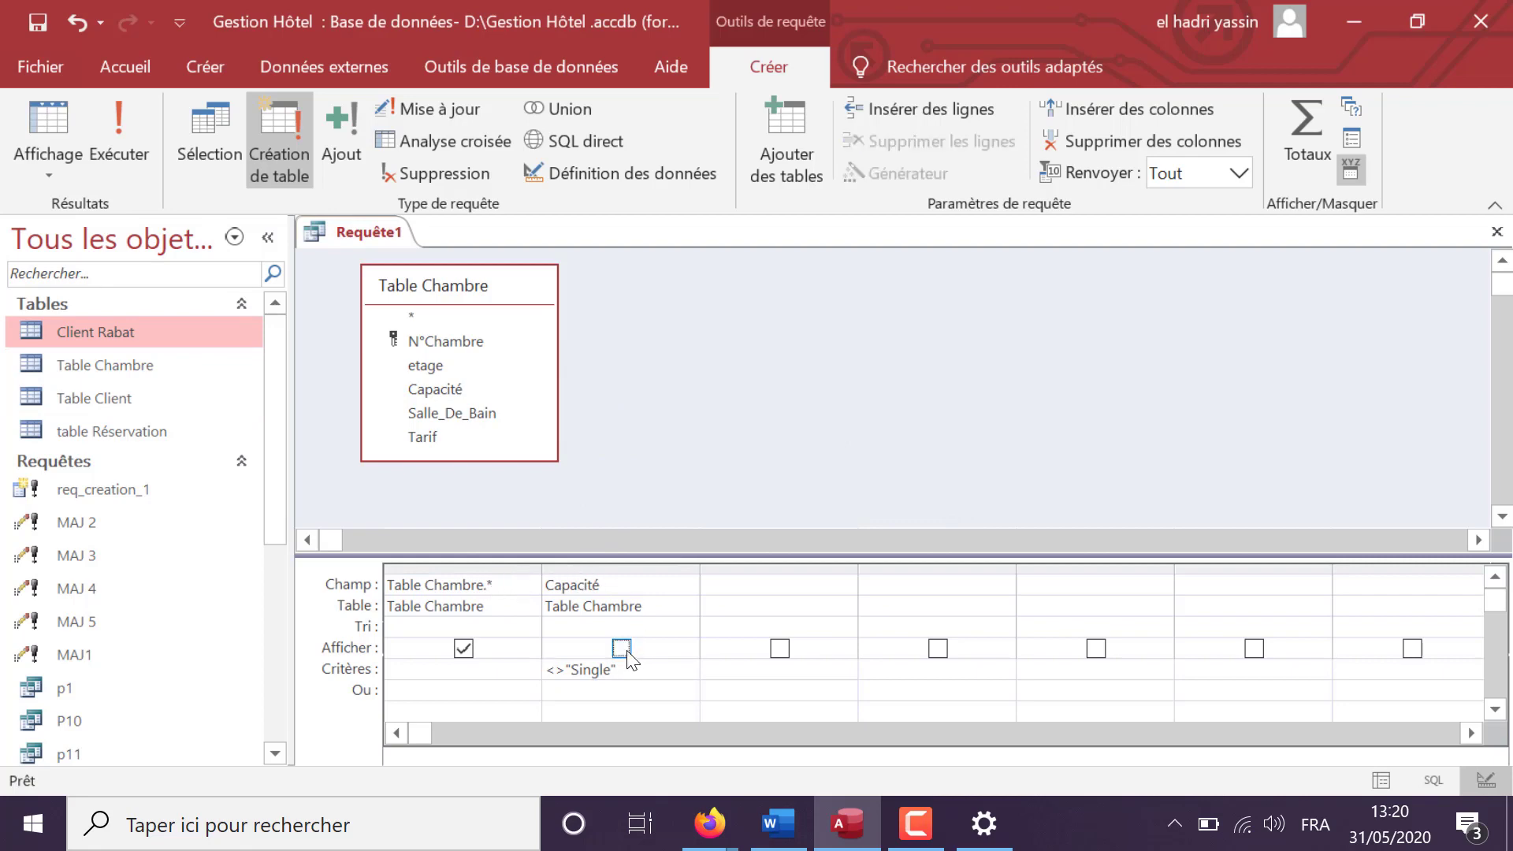
{"action": "left_click", "coordinate": [130, 170]}
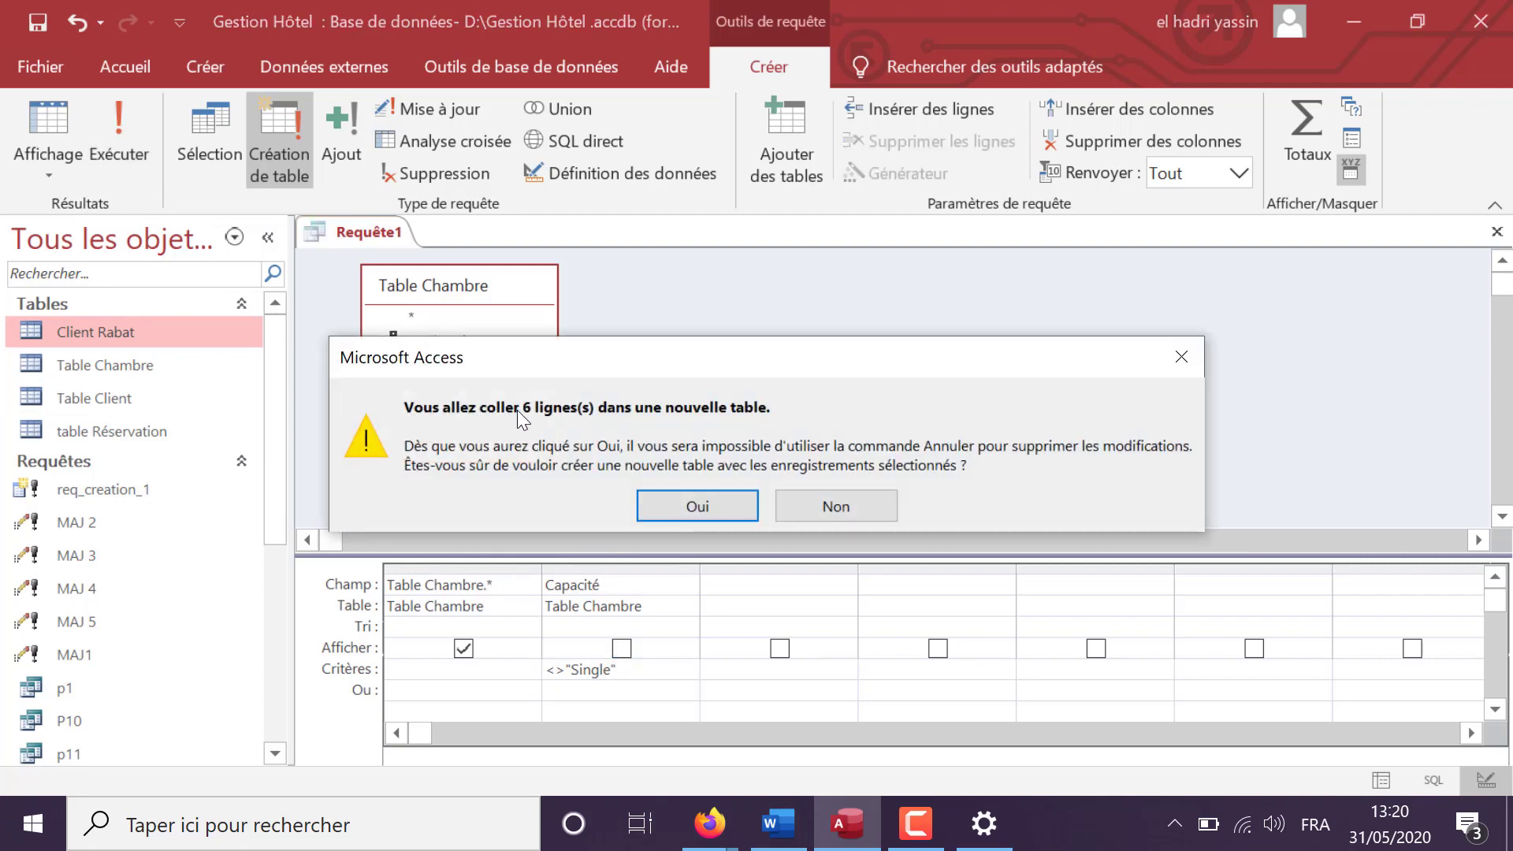
{"action": "left_click", "coordinate": [693, 505]}
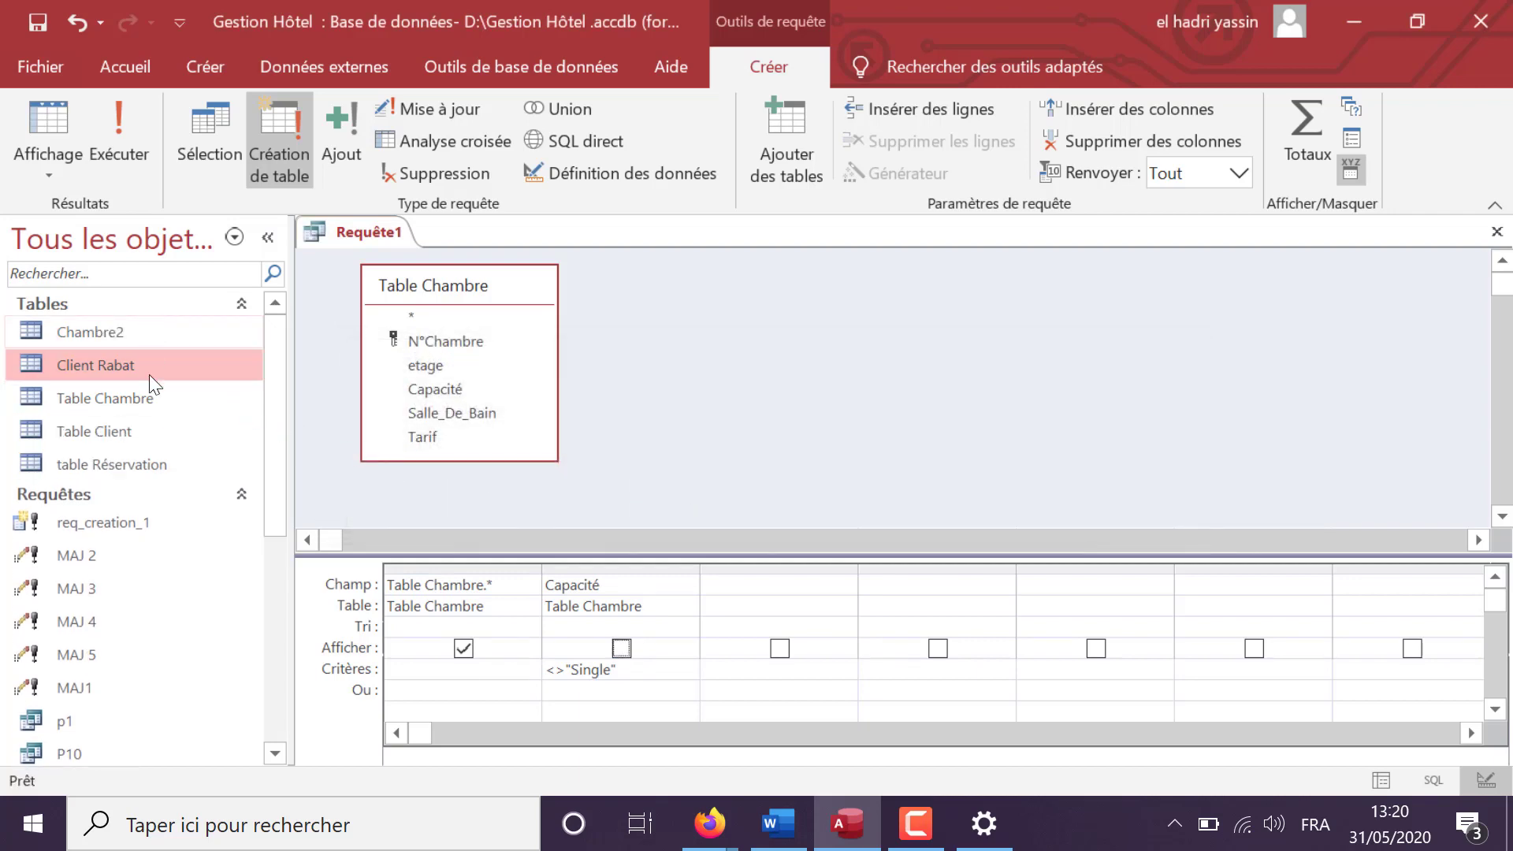
- Compare the records in Chambre2 with those in Table Chambre, and close both tables
{"action": "double_click", "coordinate": [112, 334]}
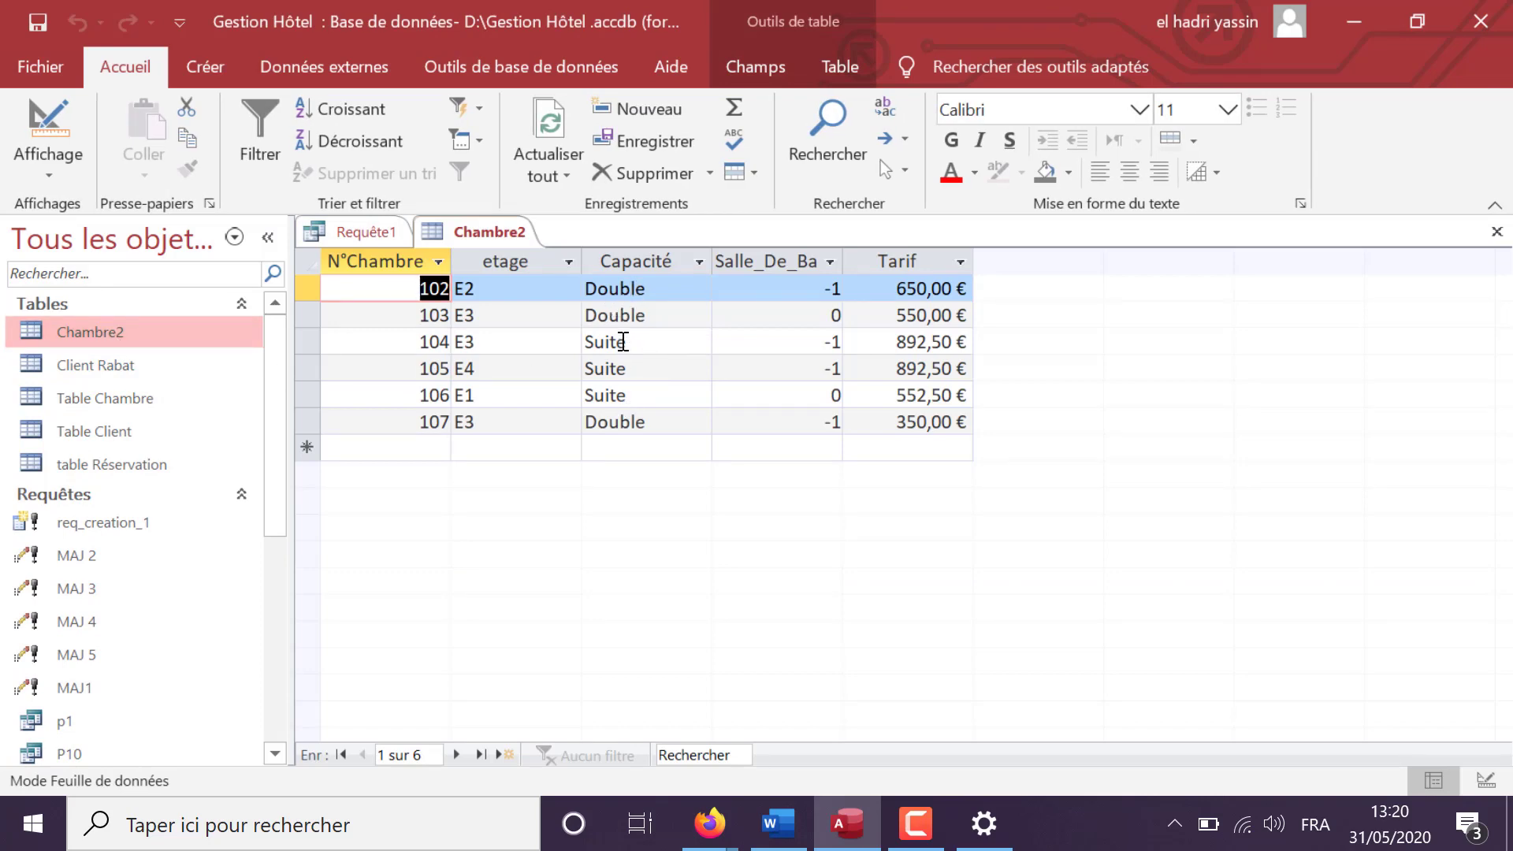
{"action": "left_click", "coordinate": [134, 400]}
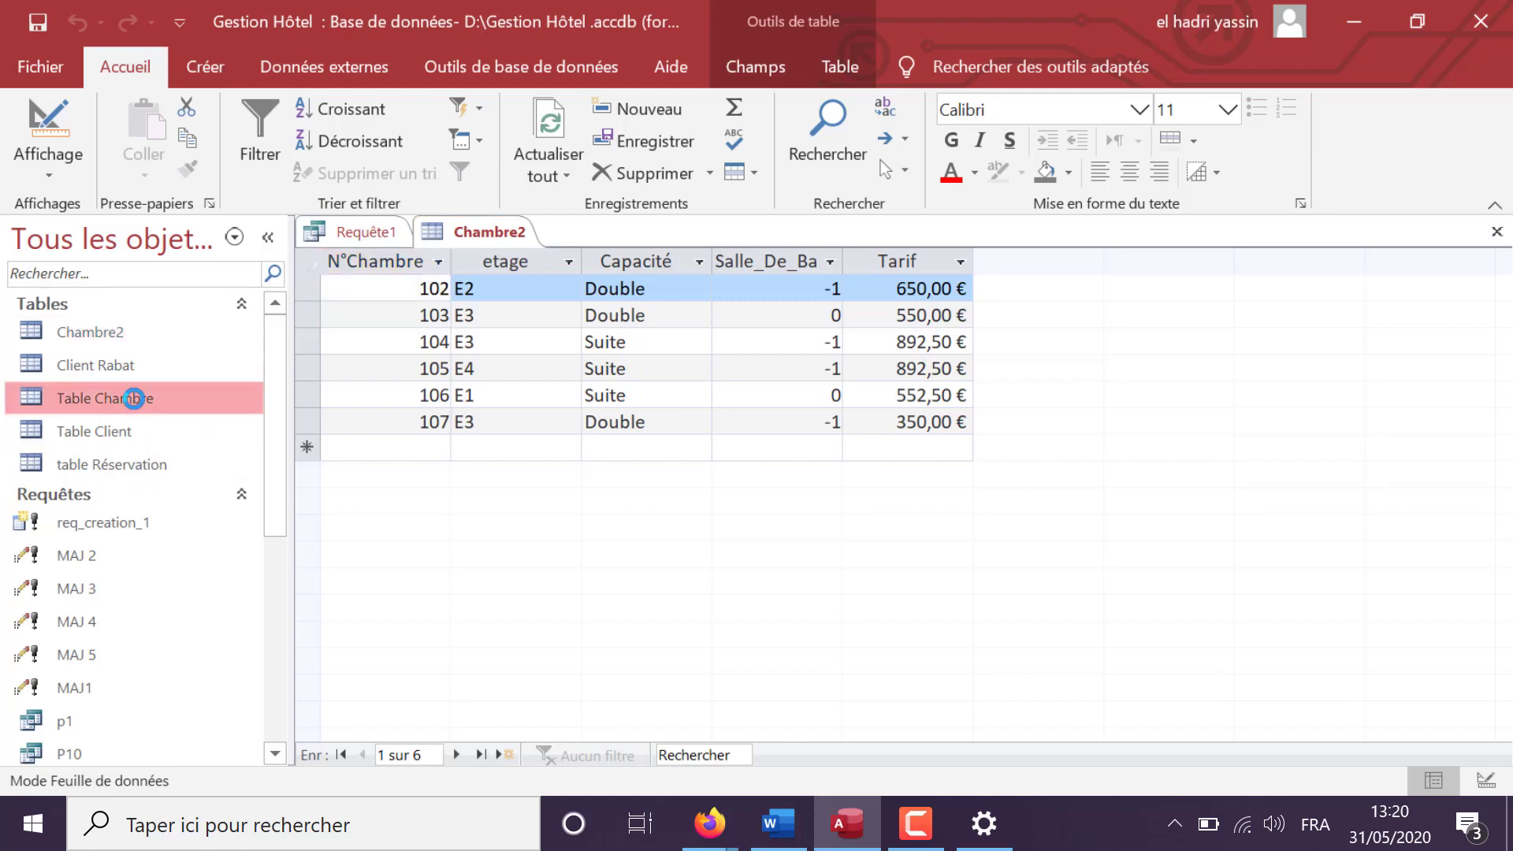
{"action": "double_click", "coordinate": [134, 398]}
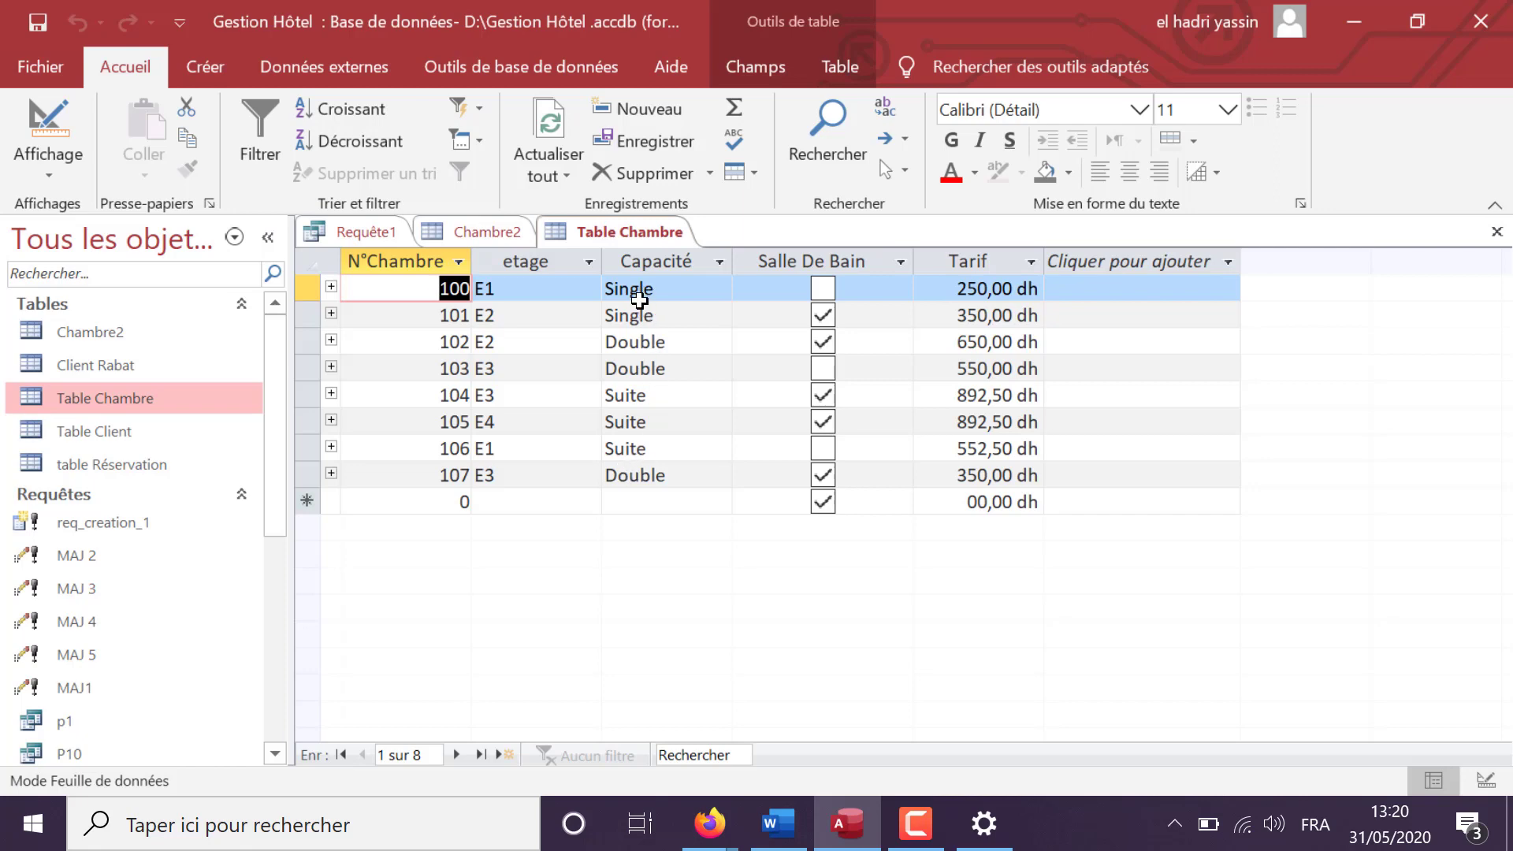
{"action": "left_click", "coordinate": [1494, 233]}
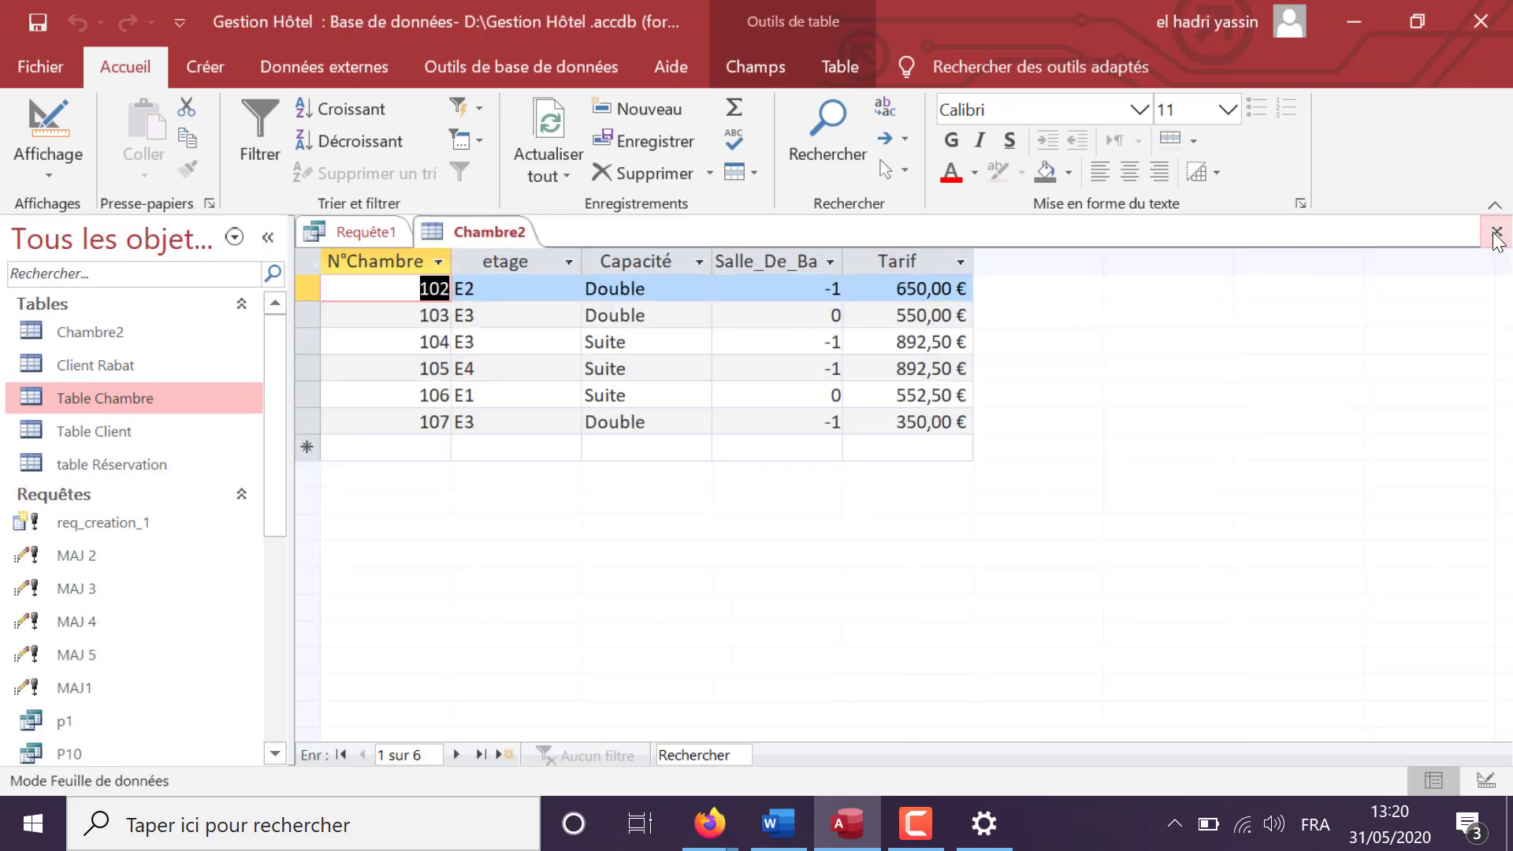
{"action": "left_click", "coordinate": [1494, 233]}
- Close the Chambre2 make-table query, saving it as req_creation_2
{"action": "left_click", "coordinate": [1494, 234]}
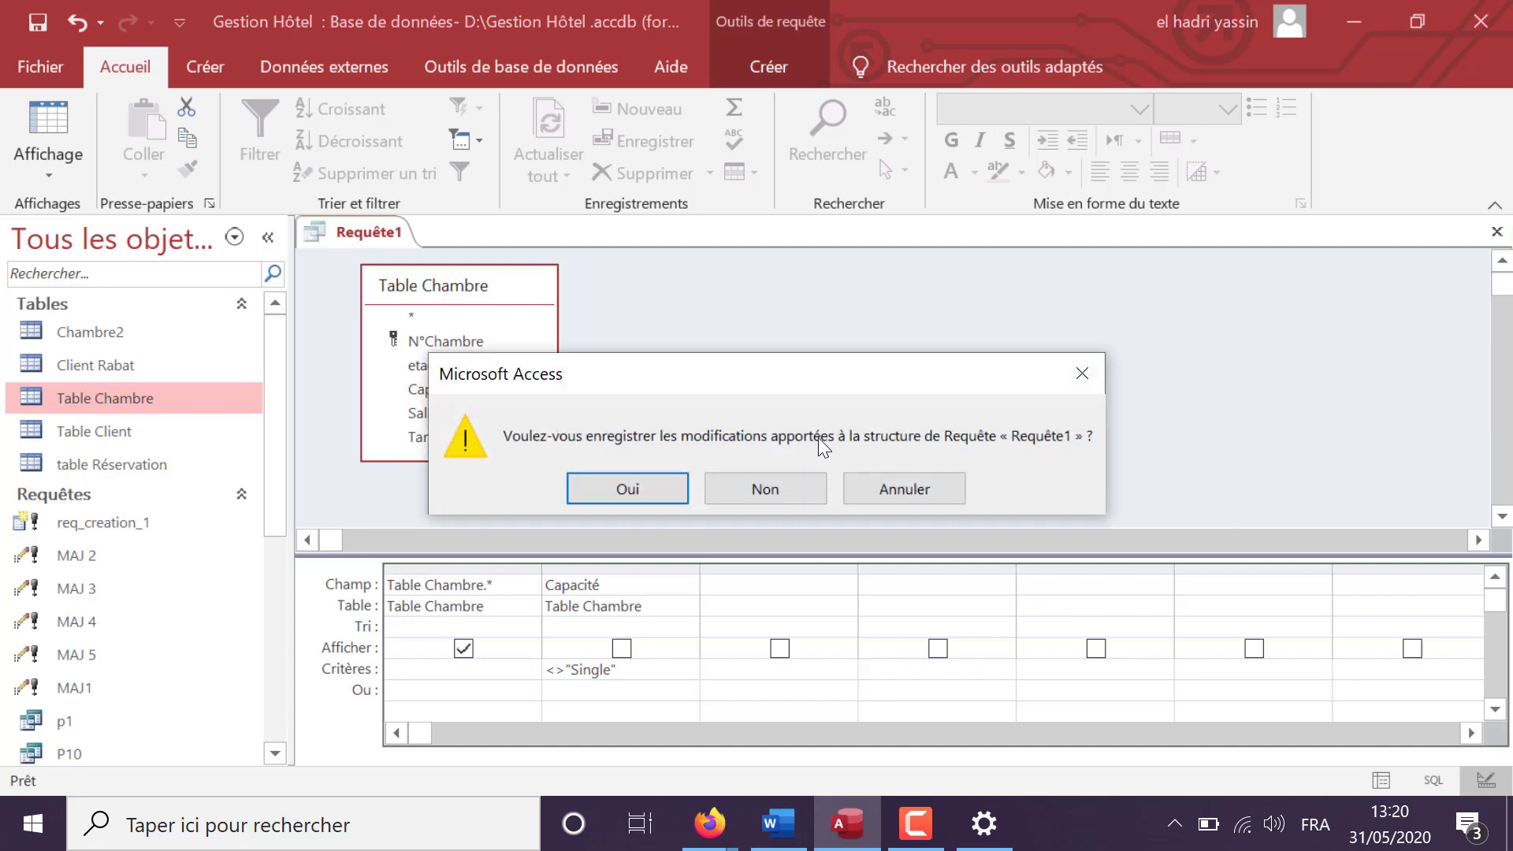
{"action": "left_click", "coordinate": [650, 487]}
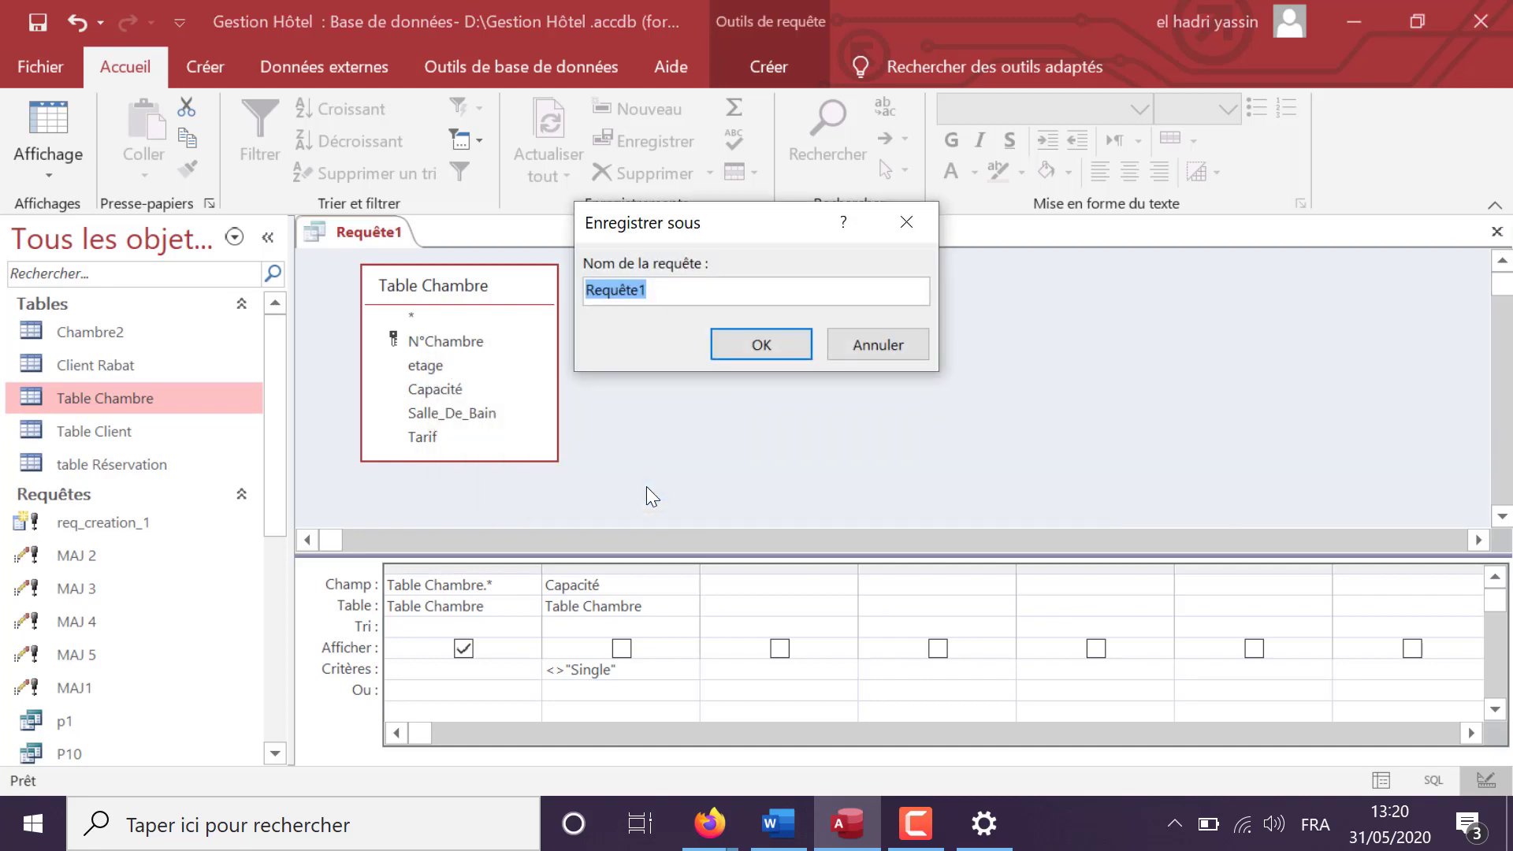
{"action": "type", "text": "re"}
{"action": "type", "text": "q_"}
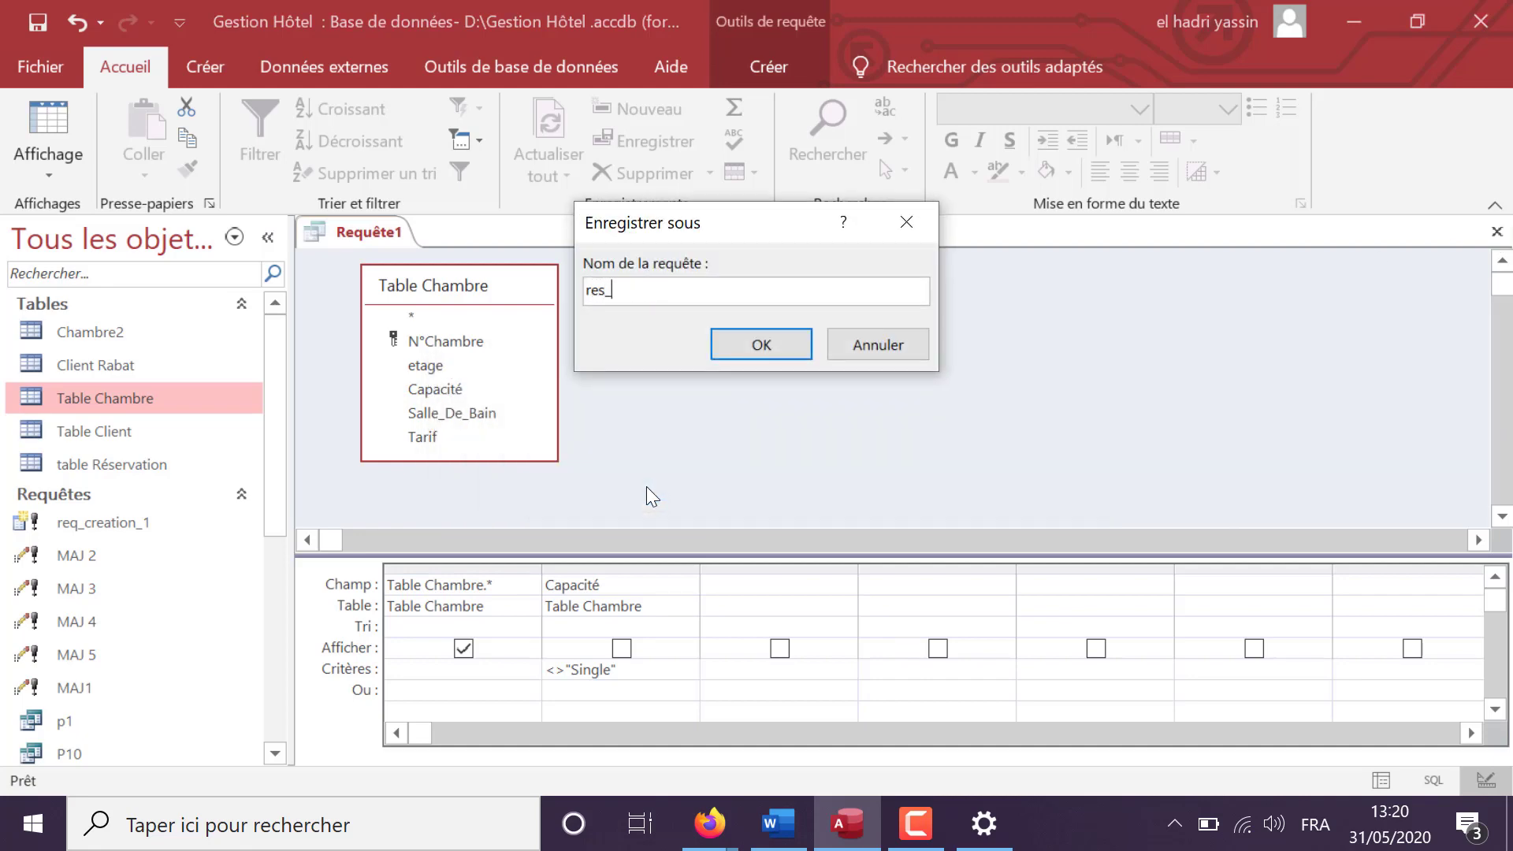
{"action": "key", "text": "BackSpace"}
{"action": "type", "text": "_creation_2"}
{"action": "key", "text": "Return"}
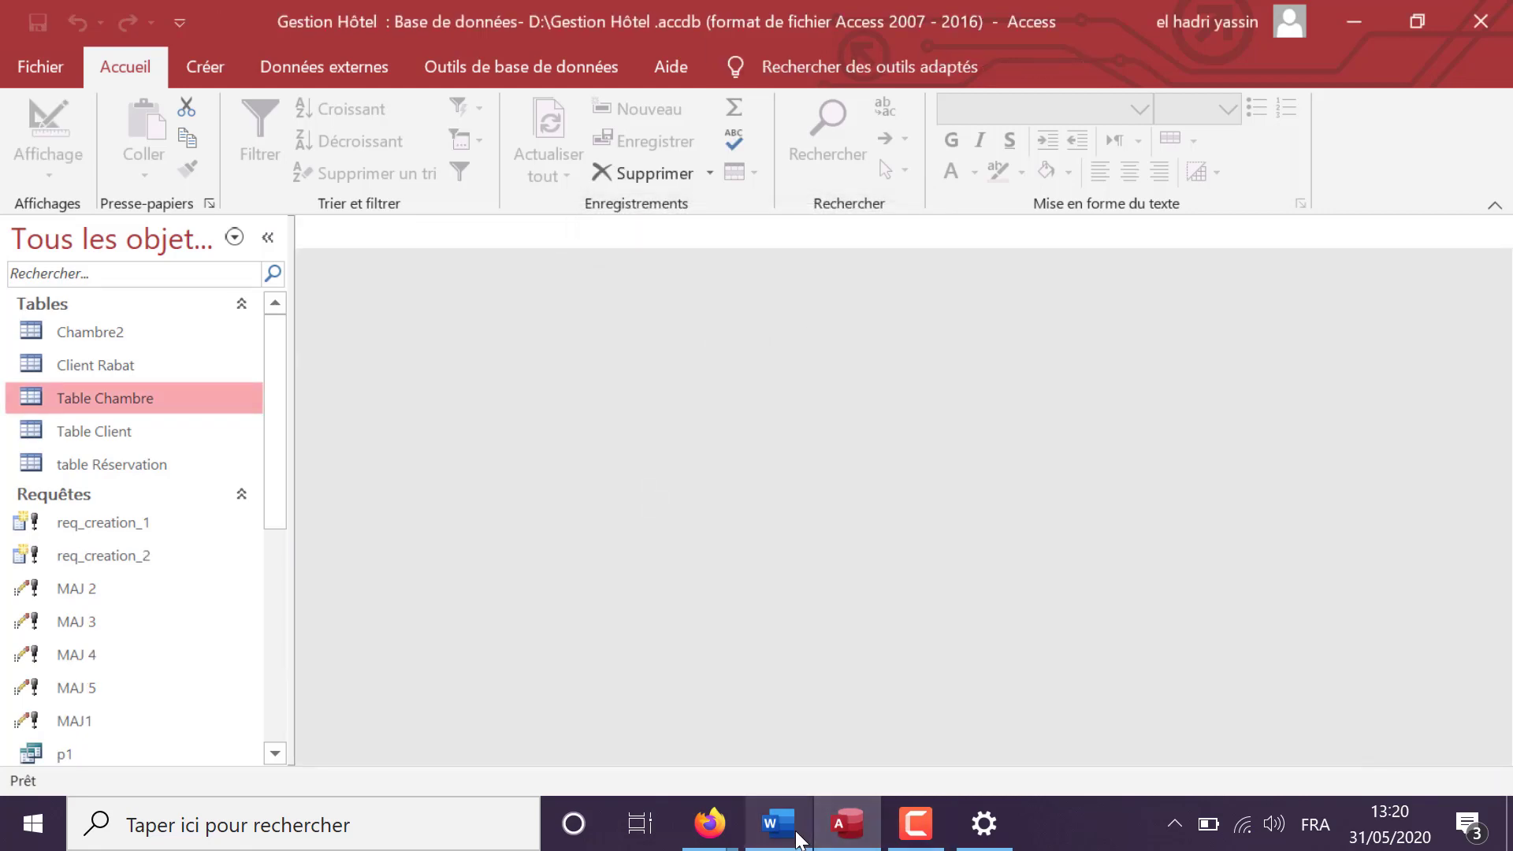
- Switch to the Word exercise, copy the table name Chambre/Réservation from the third task, and read its required fields
{"action": "left_click", "coordinate": [777, 823]}
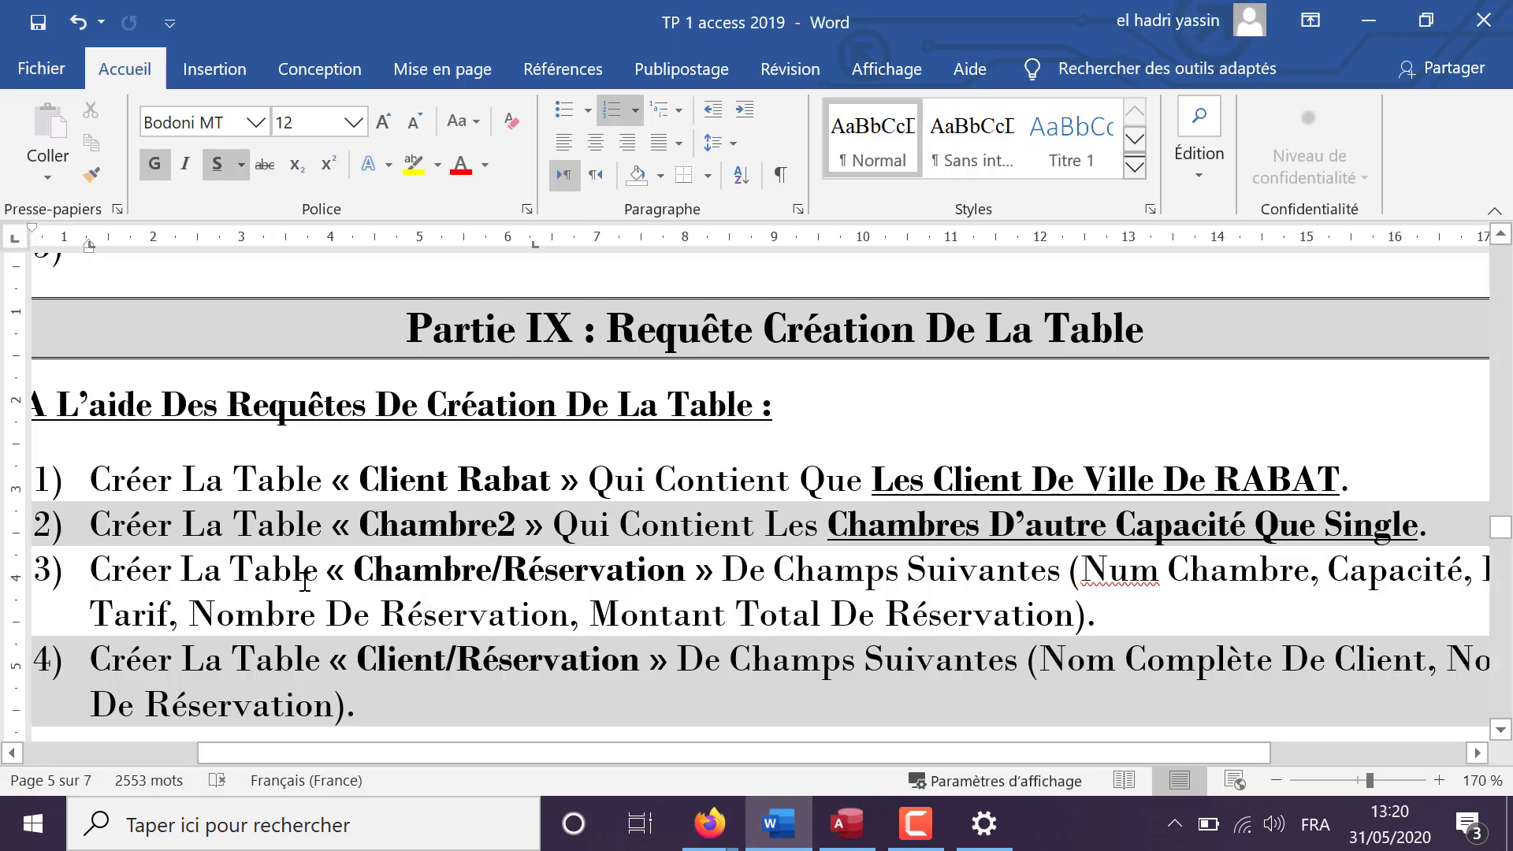
{"action": "left_click_drag", "start_coordinate": [446, 569], "coordinate": [692, 570]}
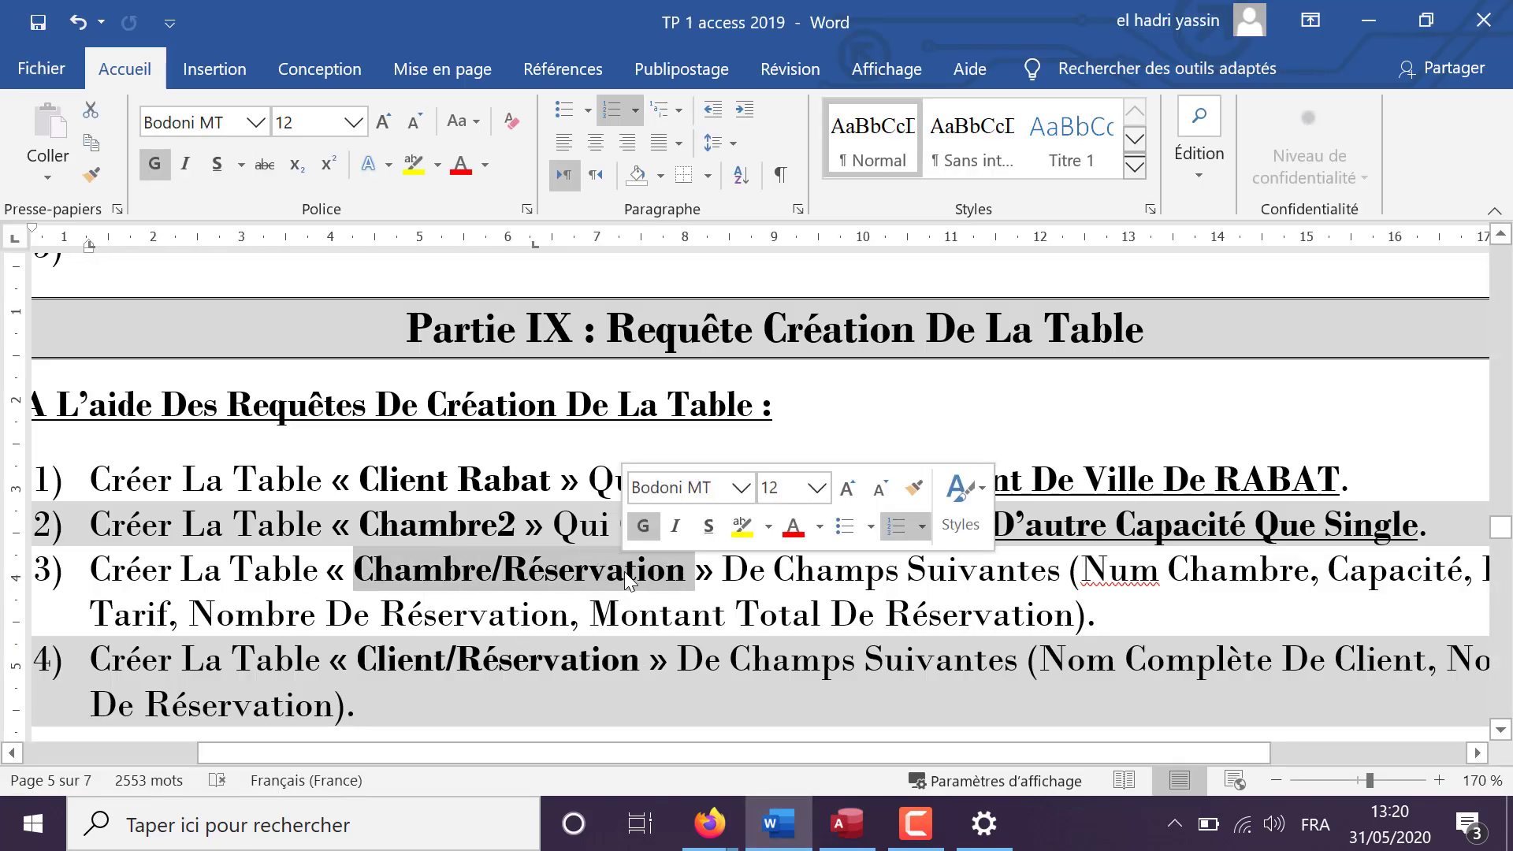
{"action": "key", "text": "ctrl+c"}
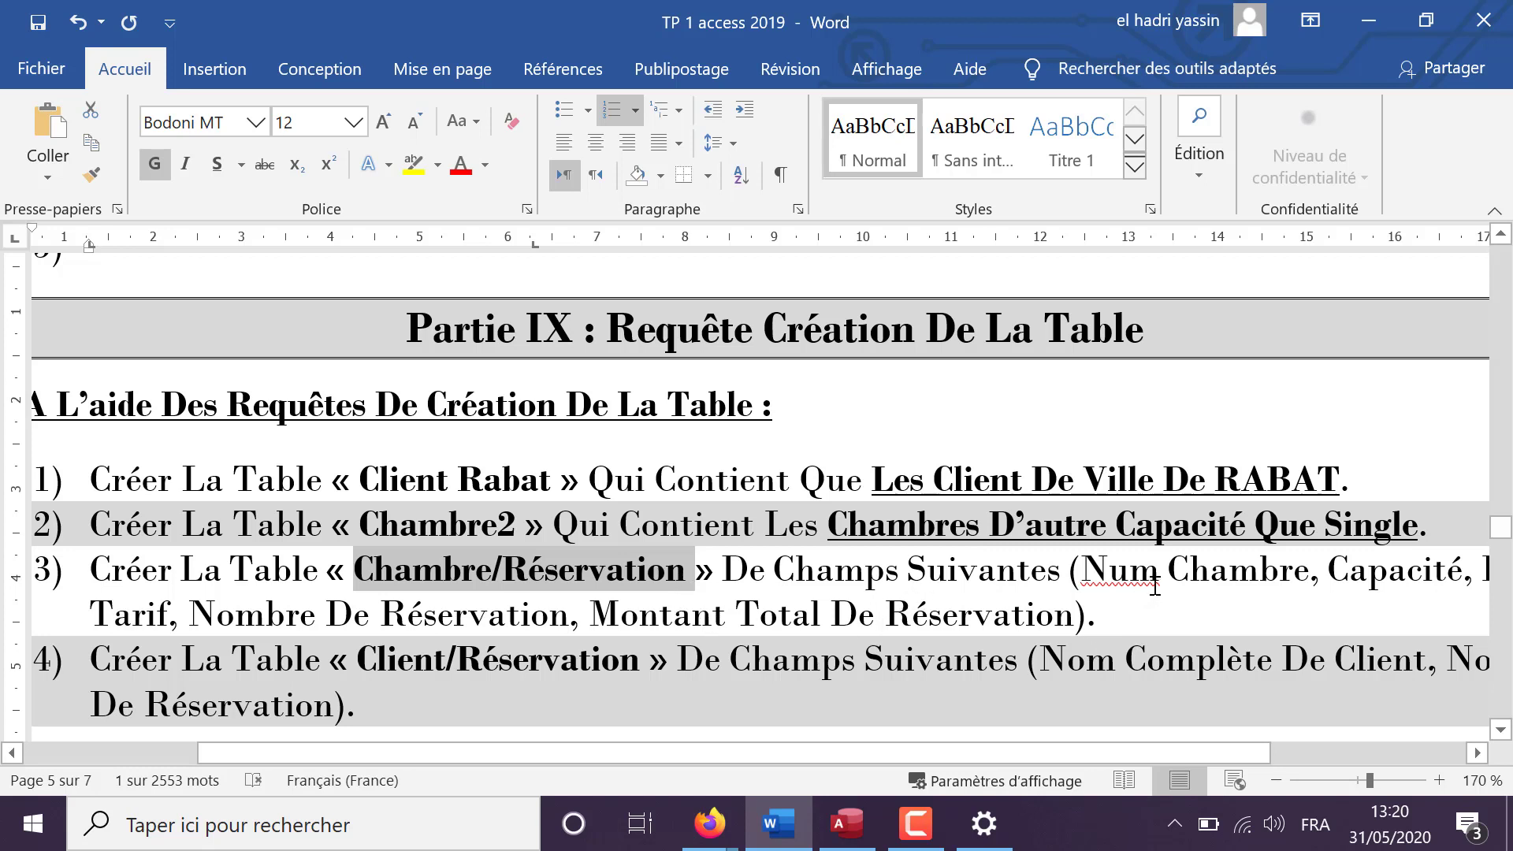
{"action": "mouse_move", "coordinate": [1128, 753]}
{"action": "left_mouse_down"}
{"action": "mouse_move", "coordinate": [1245, 756]}
{"action": "mouse_move", "coordinate": [1109, 740]}
{"action": "left_mouse_up"}
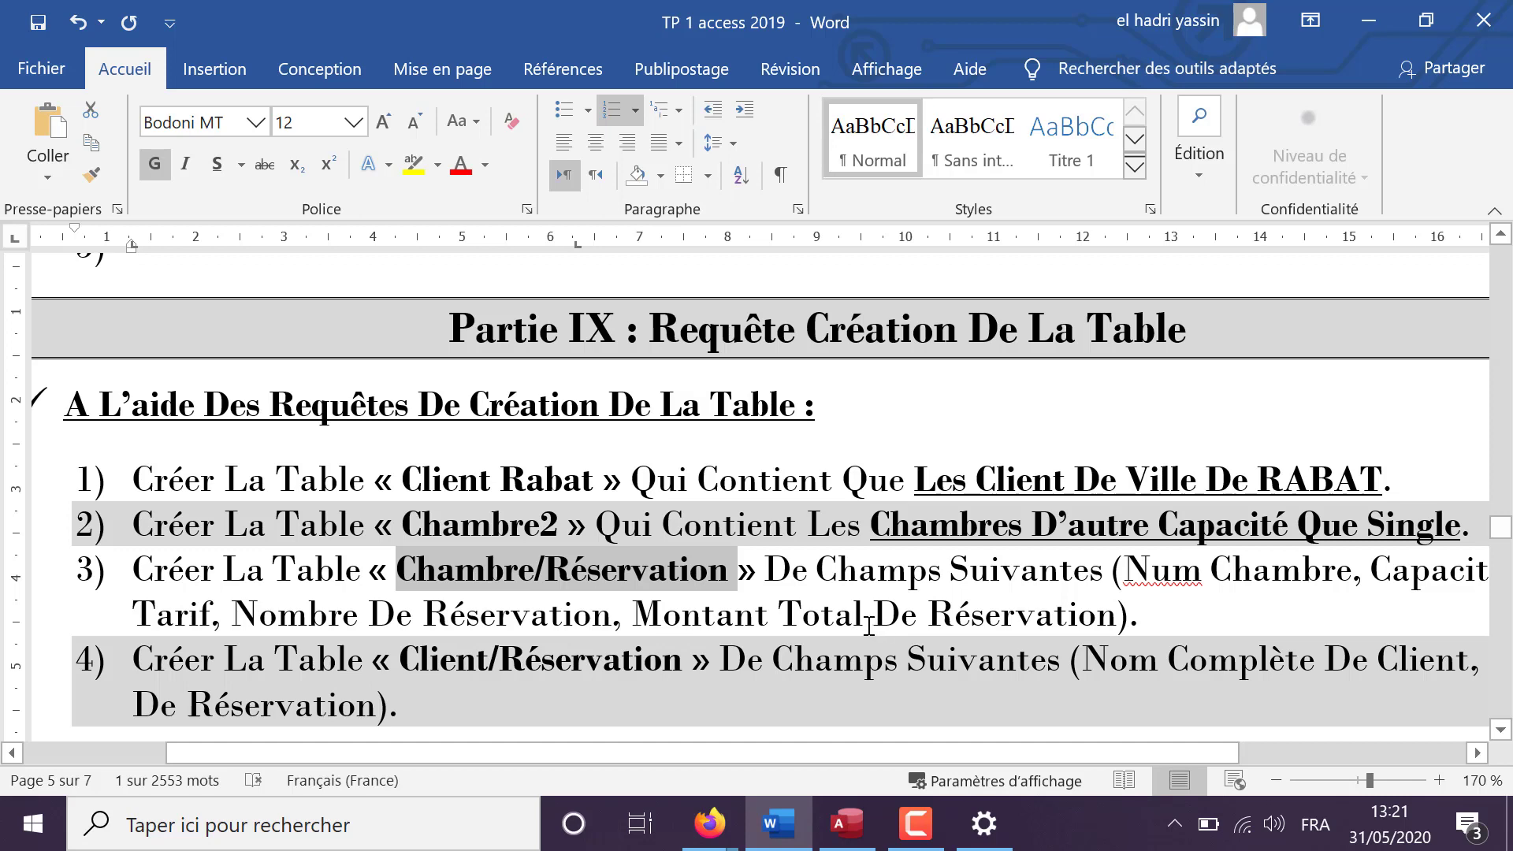
- Switch to Access and start a new query design based on Table Chambre and table Réservation
{"action": "left_click", "coordinate": [847, 823]}
{"action": "left_click", "coordinate": [210, 68]}
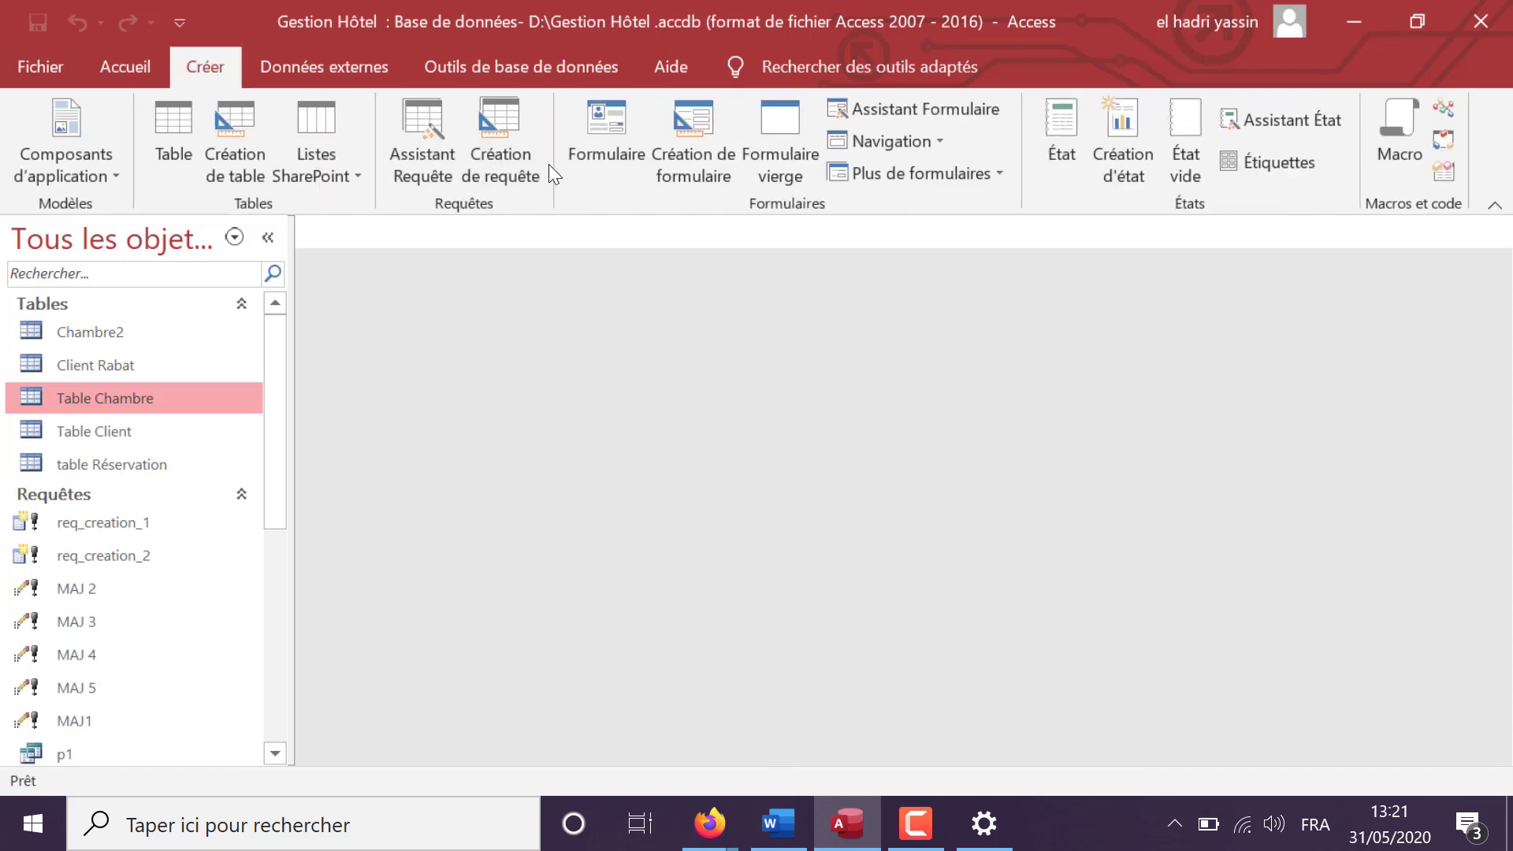
{"action": "left_click", "coordinate": [520, 146]}
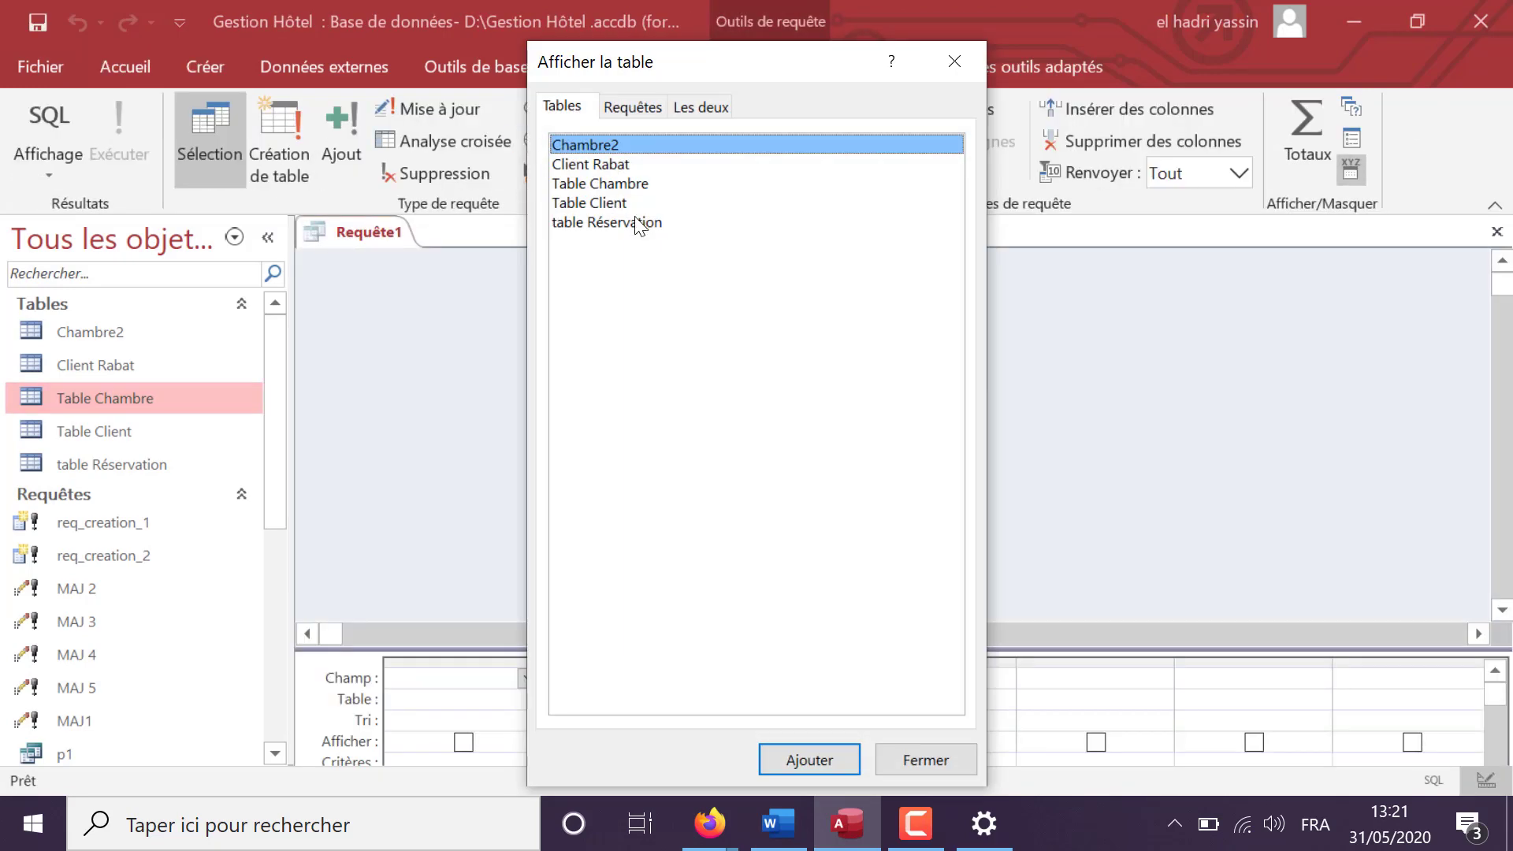
{"action": "double_click", "coordinate": [636, 186]}
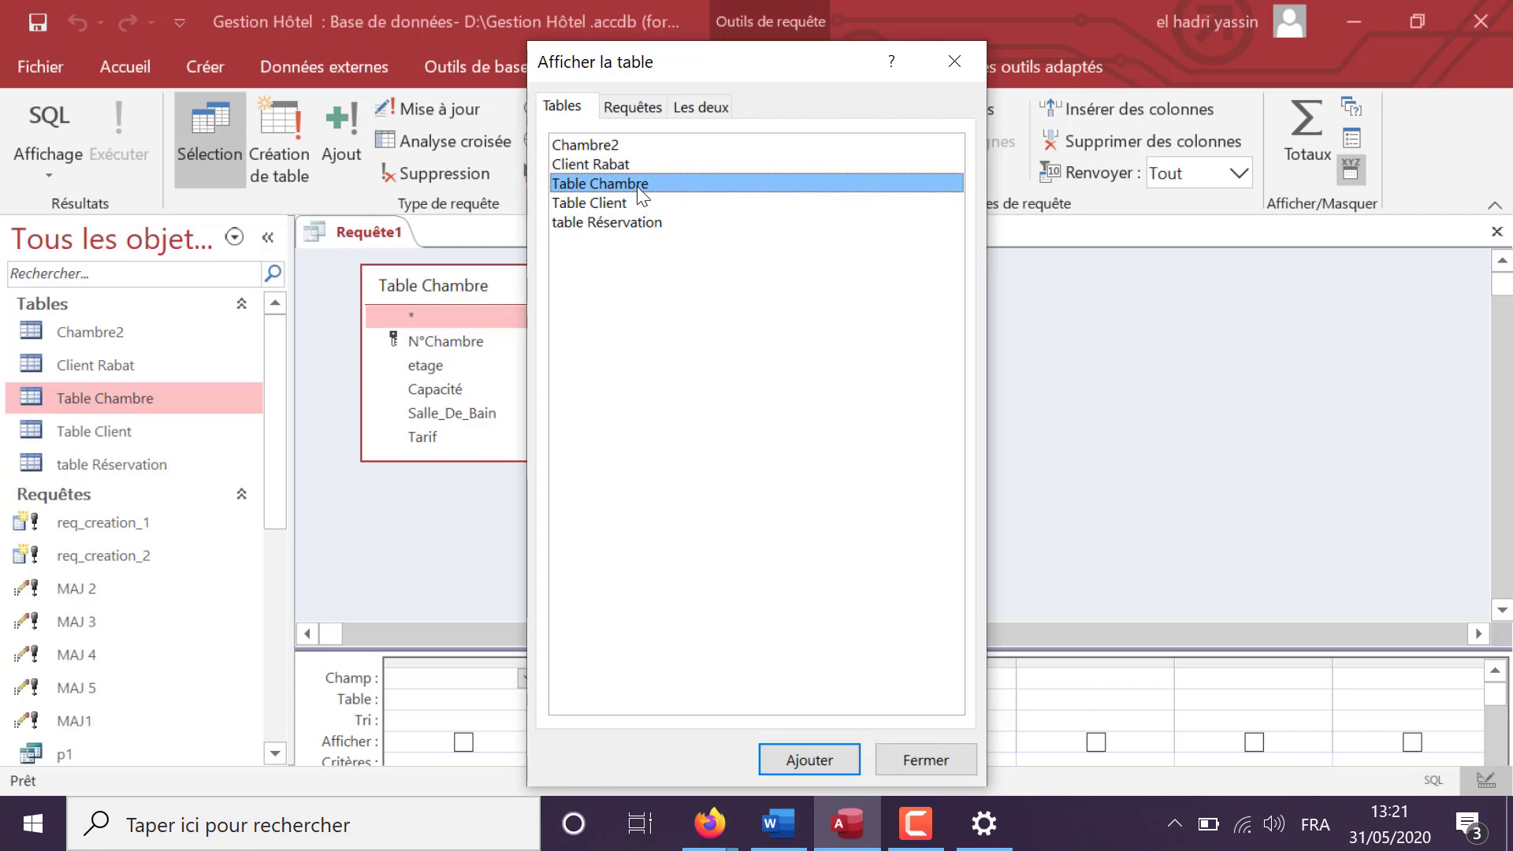
{"action": "double_click", "coordinate": [645, 223]}
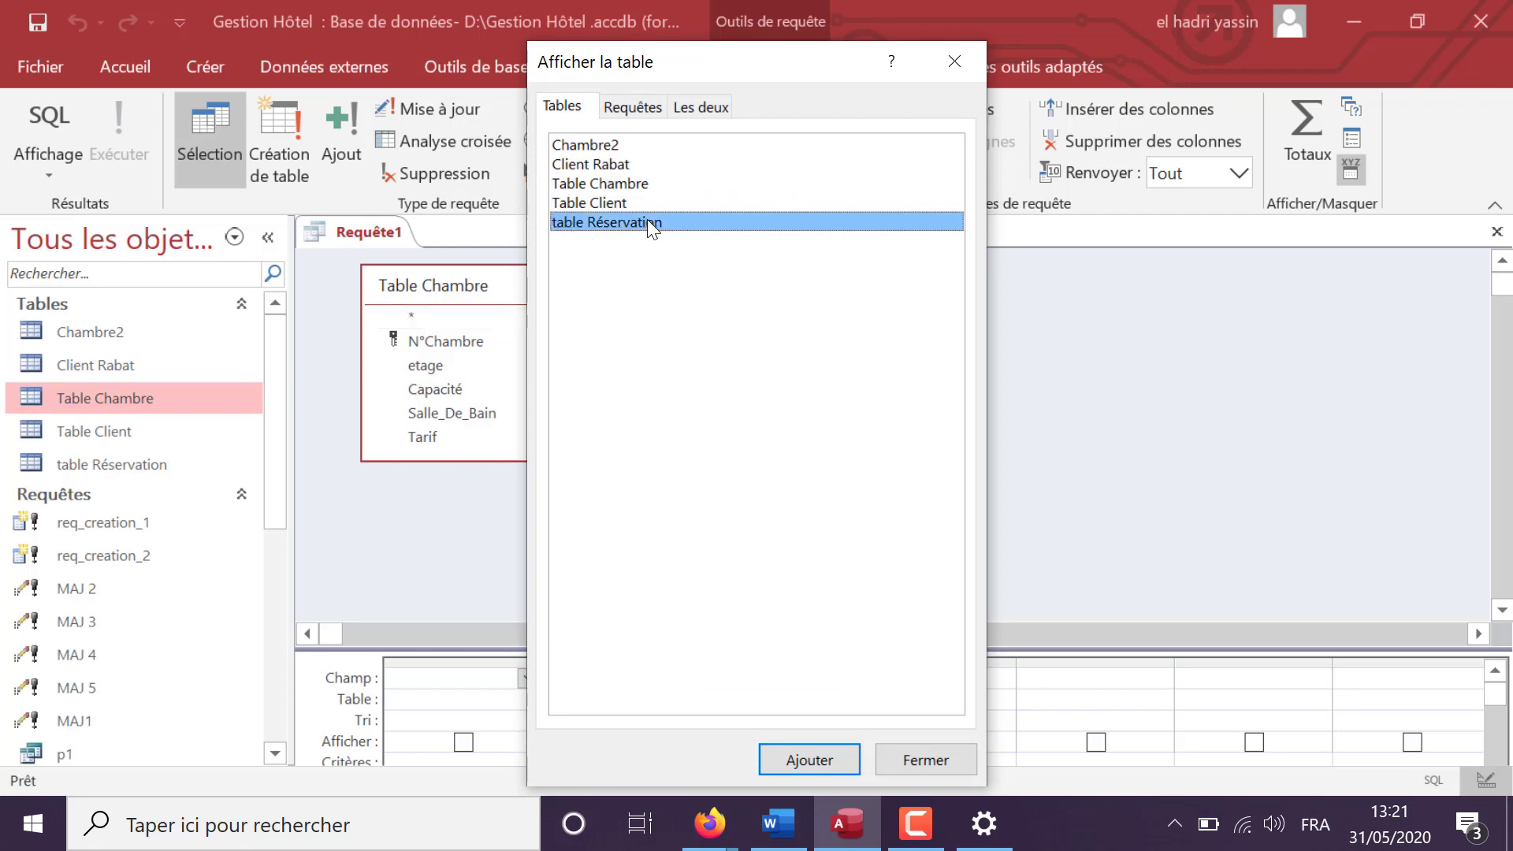
{"action": "left_click", "coordinate": [952, 62]}
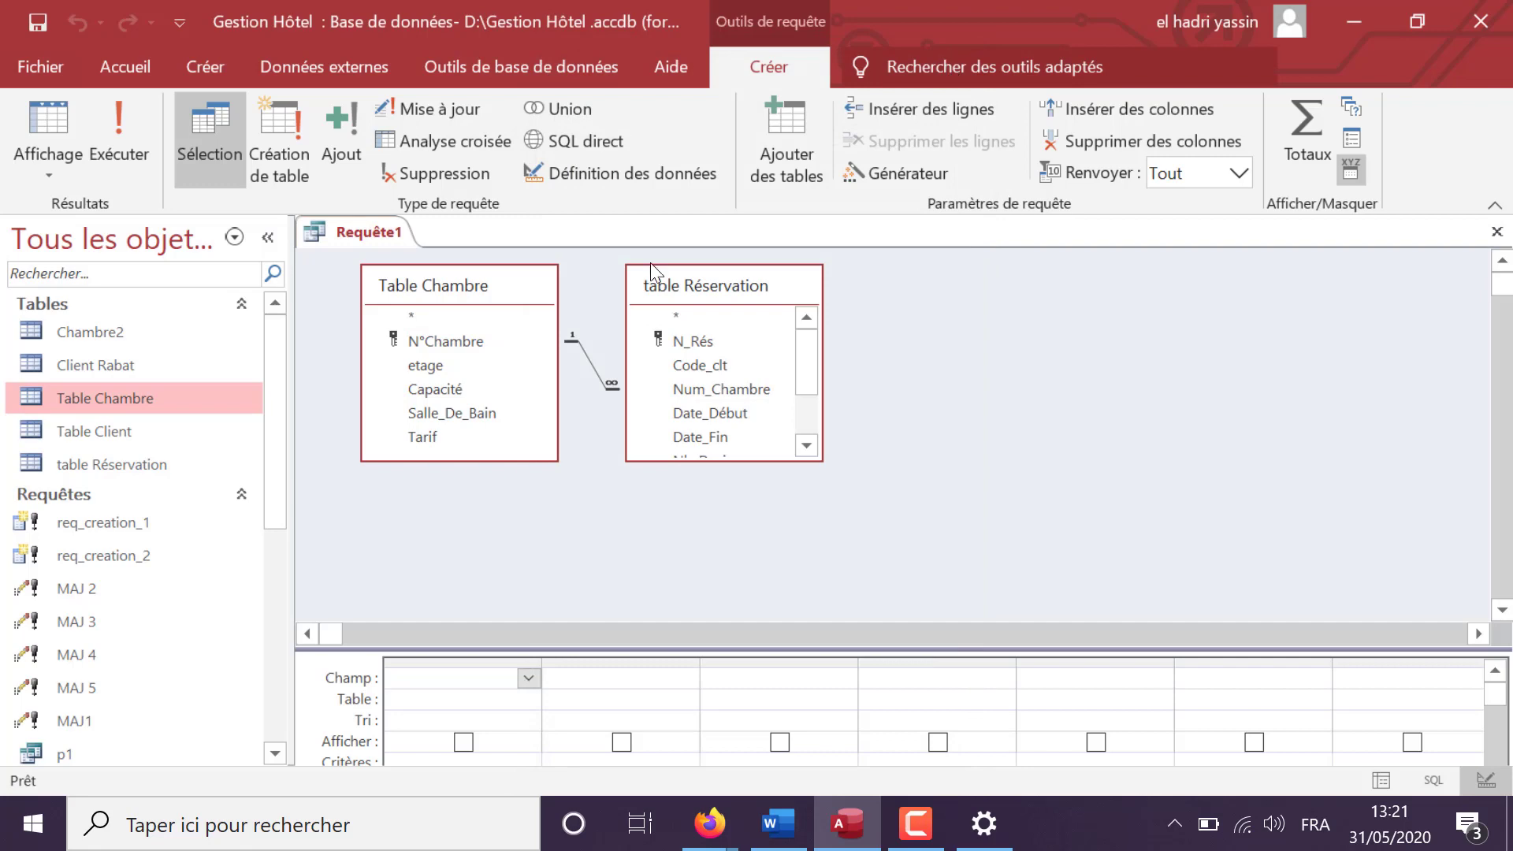
- Make the query a make-table query that creates the table Chambre_Réservation in the current database
{"action": "left_click_drag", "start_coordinate": [626, 647], "coordinate": [635, 566]}
{"action": "left_click", "coordinate": [290, 145]}
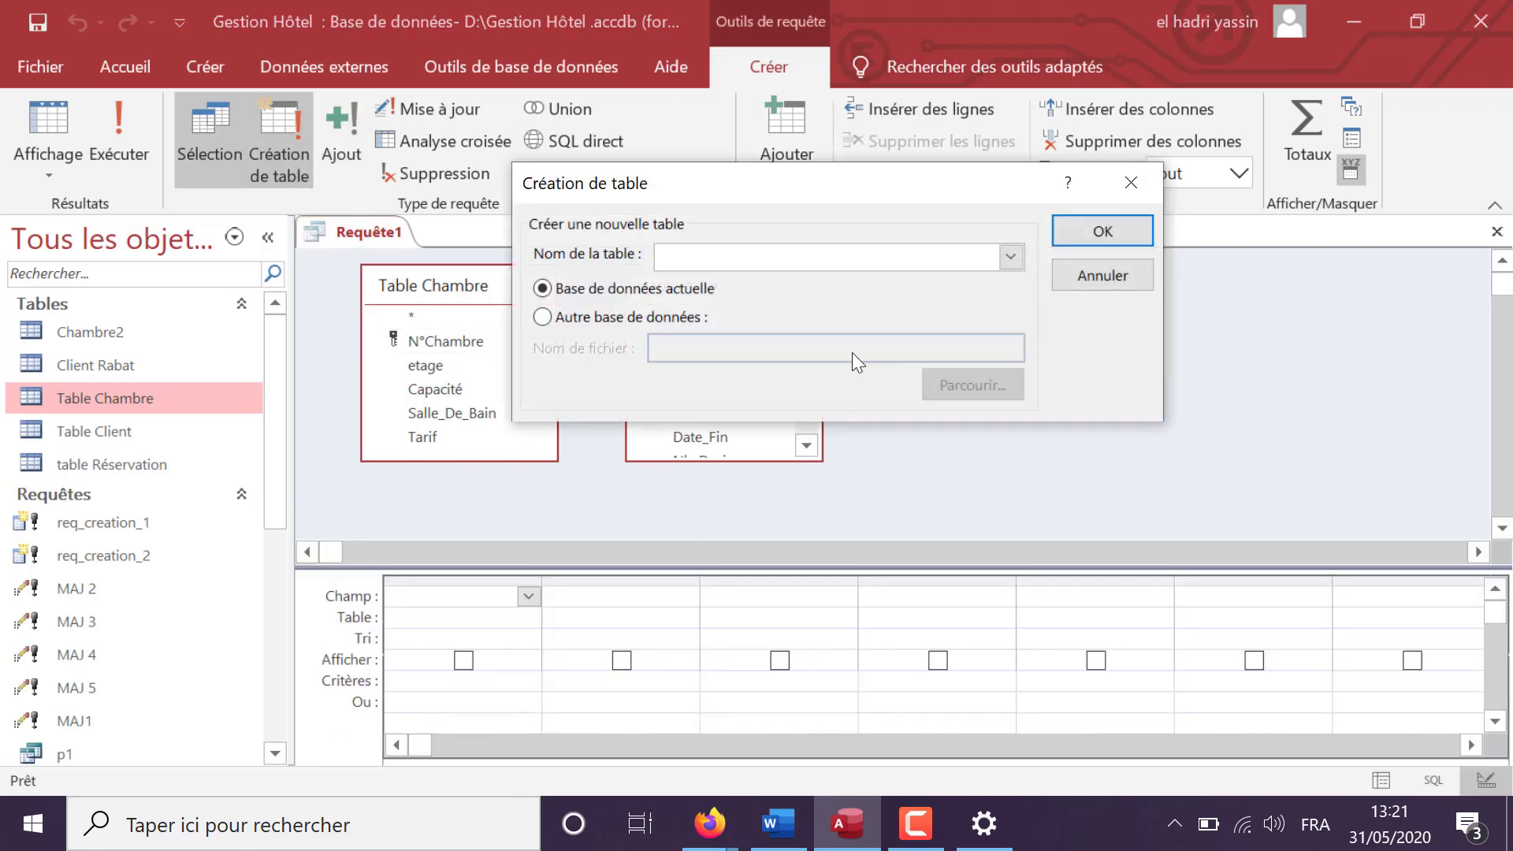
{"action": "key", "text": "ctrl+v"}
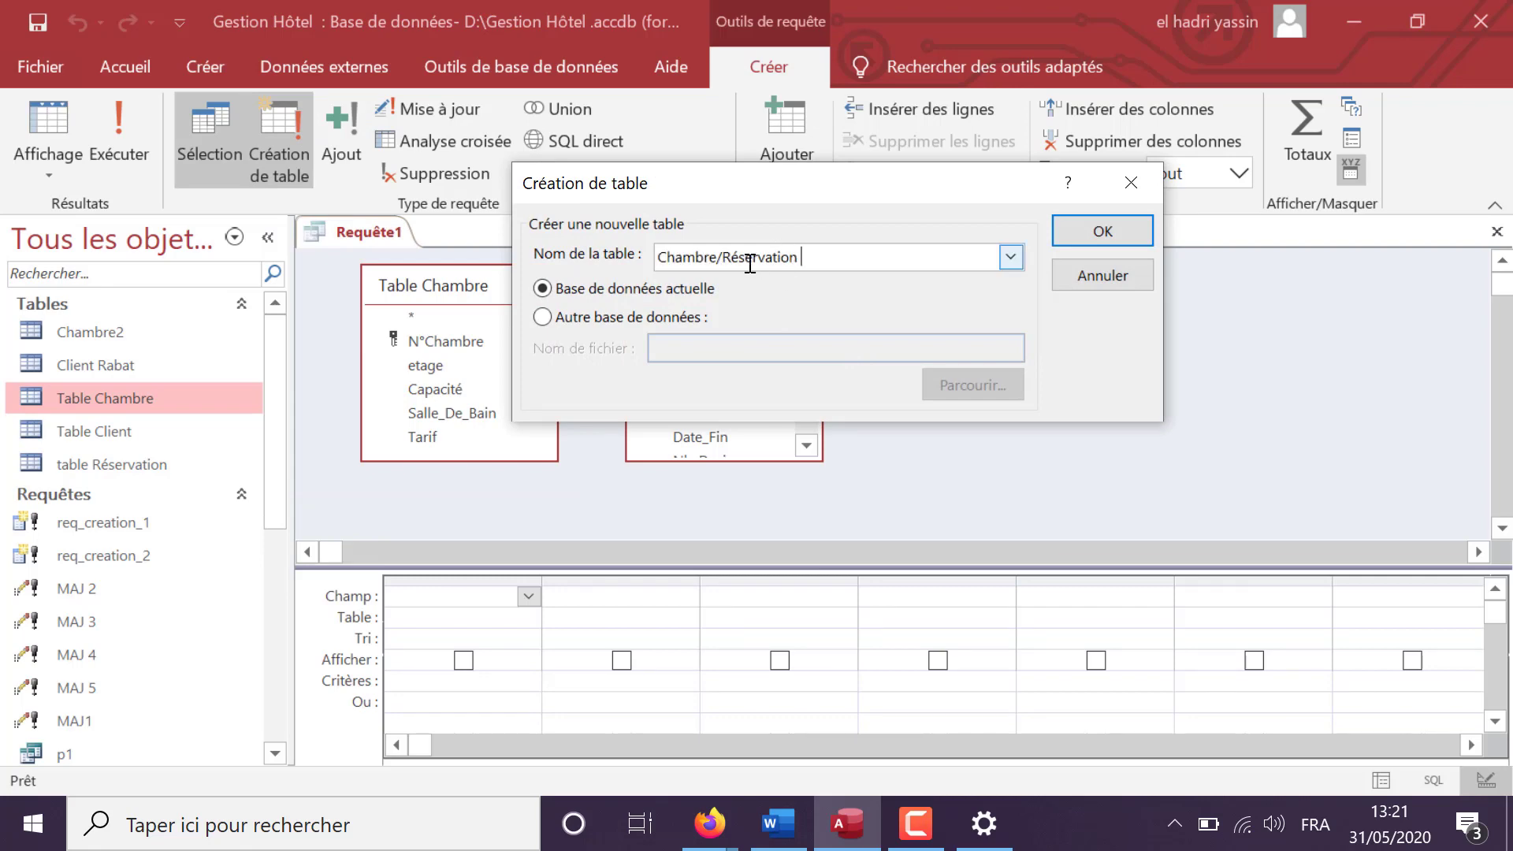
{"action": "key", "text": "BackSpace"}
{"action": "type", "text": "_"}
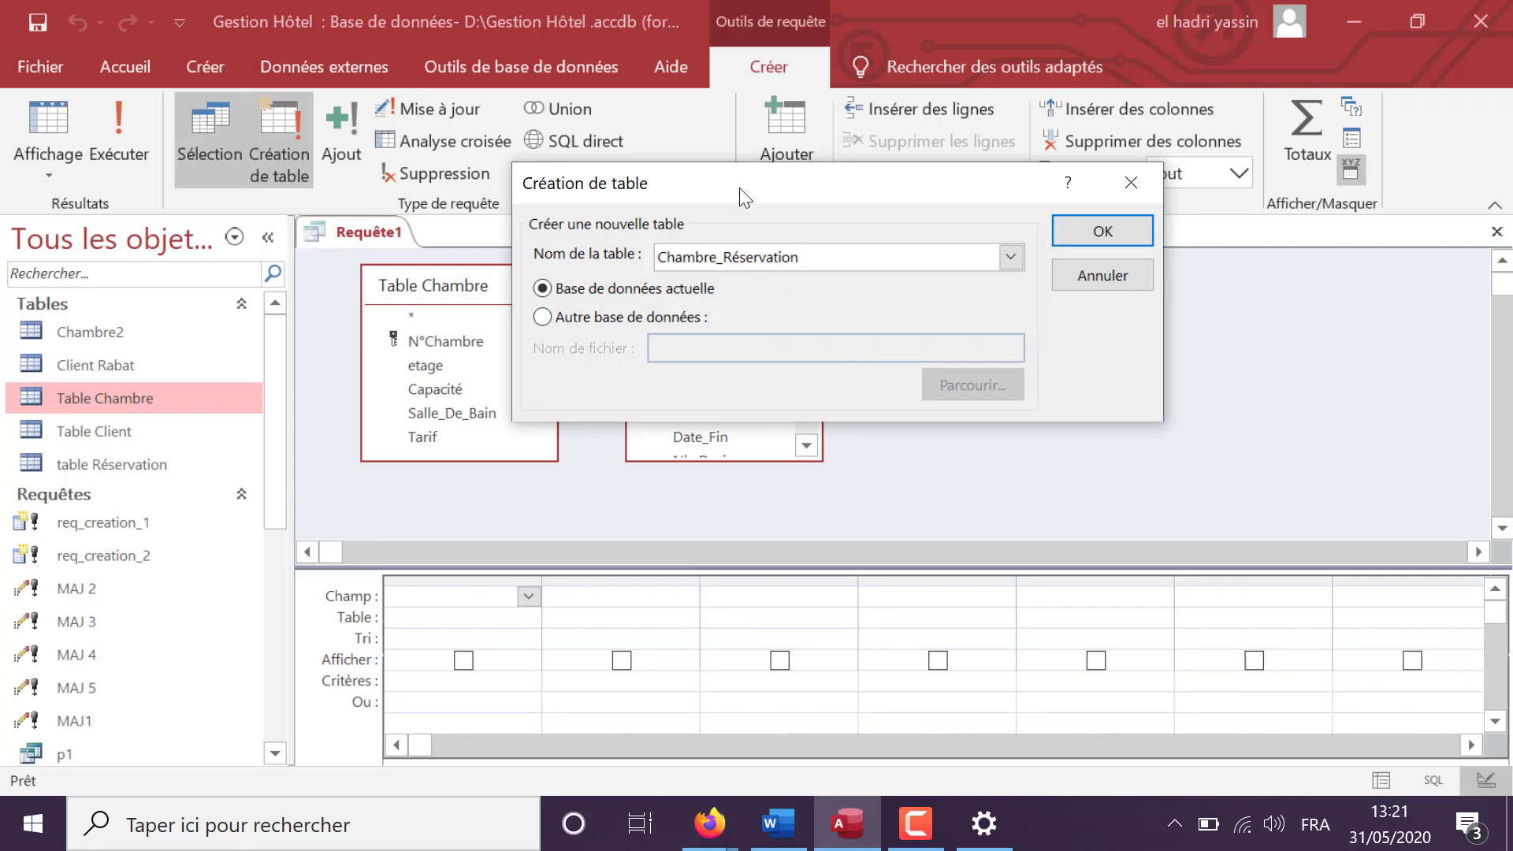
{"action": "left_click", "coordinate": [1112, 230]}
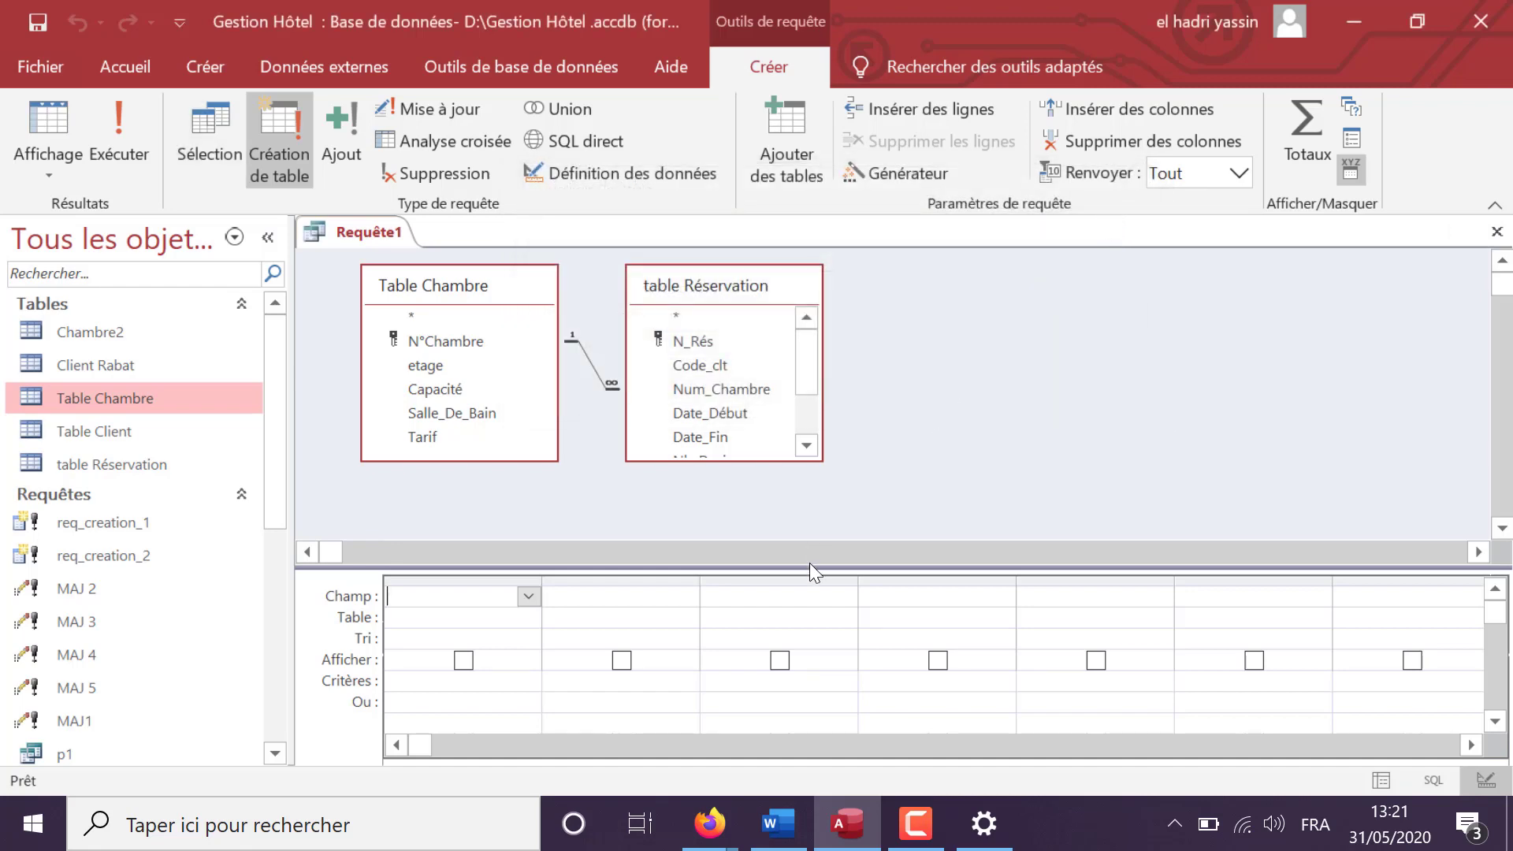
- Add the N°Chambre and Capacité fields of Table Chambre to the query, checking the required fields in the Word exercise
{"action": "left_click_drag", "start_coordinate": [809, 562], "coordinate": [810, 534]}
{"action": "left_click", "coordinate": [494, 343]}
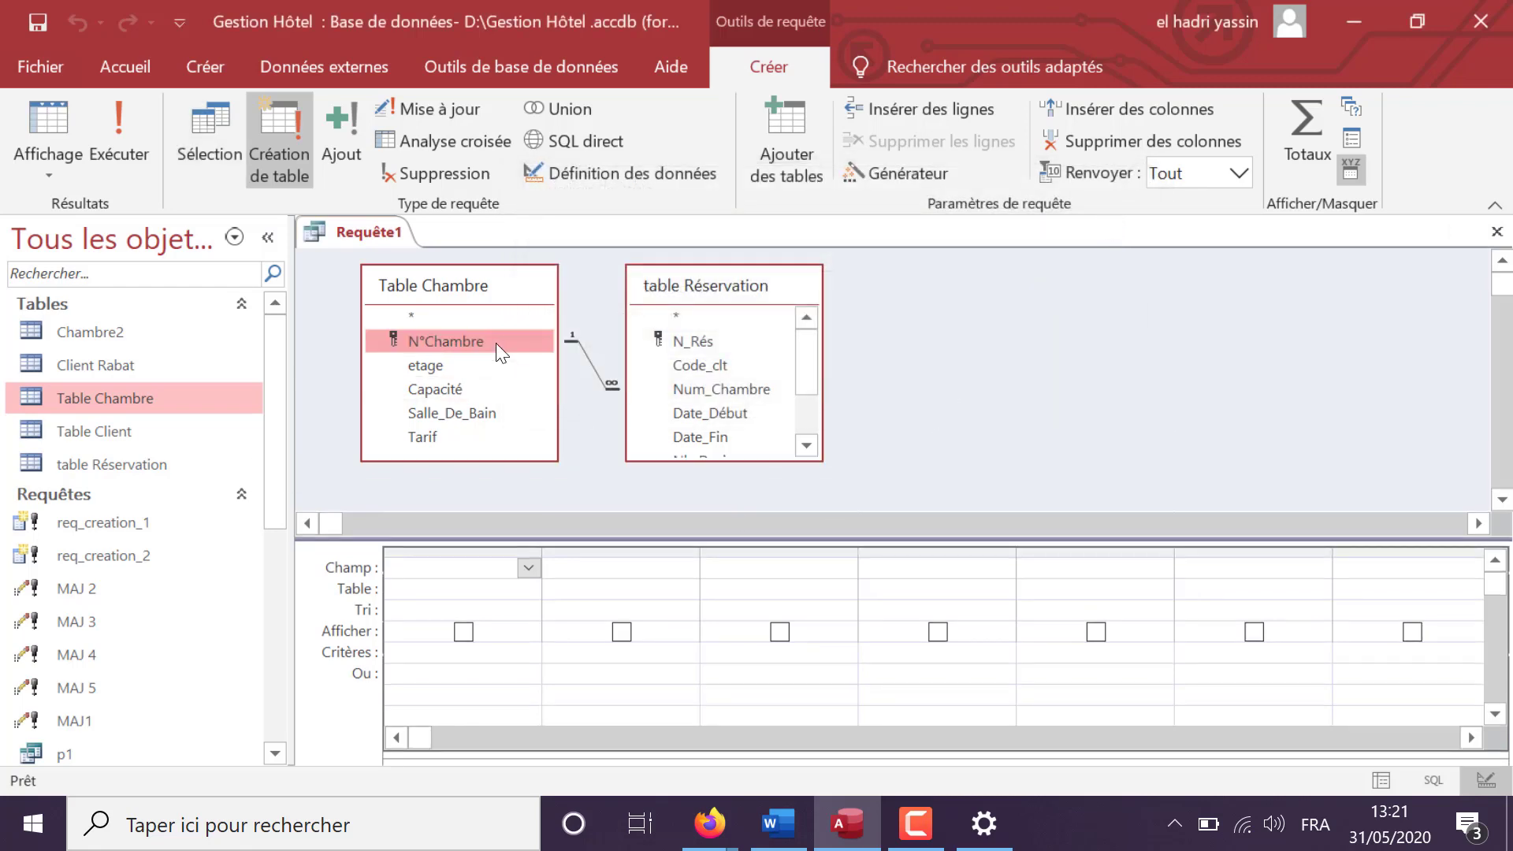
{"action": "double_click", "coordinate": [495, 343]}
{"action": "left_click", "coordinate": [776, 827]}
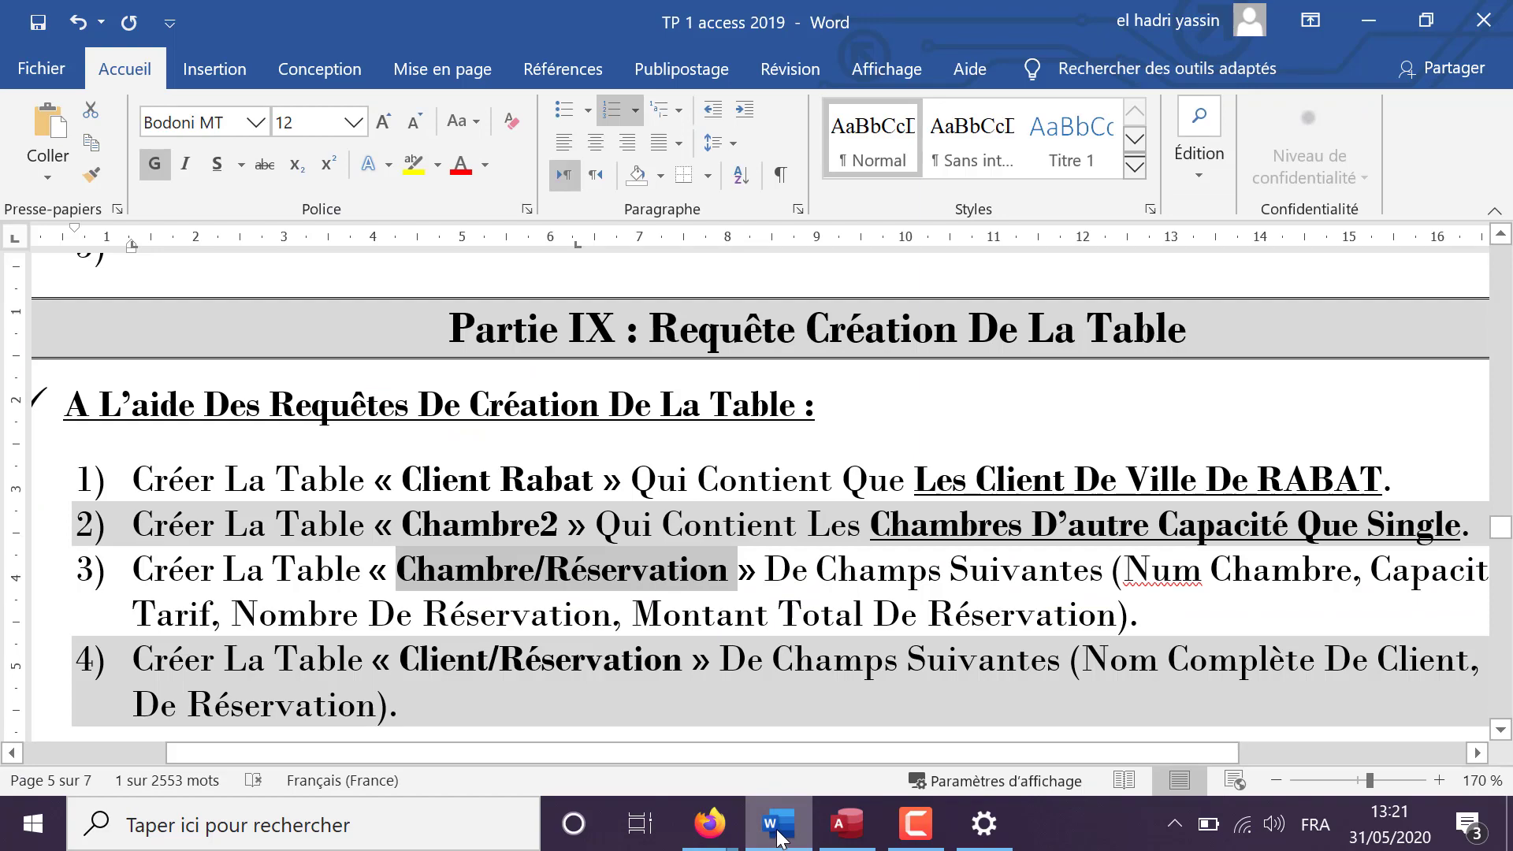
{"action": "left_click", "coordinate": [777, 827]}
{"action": "double_click", "coordinate": [435, 389]}
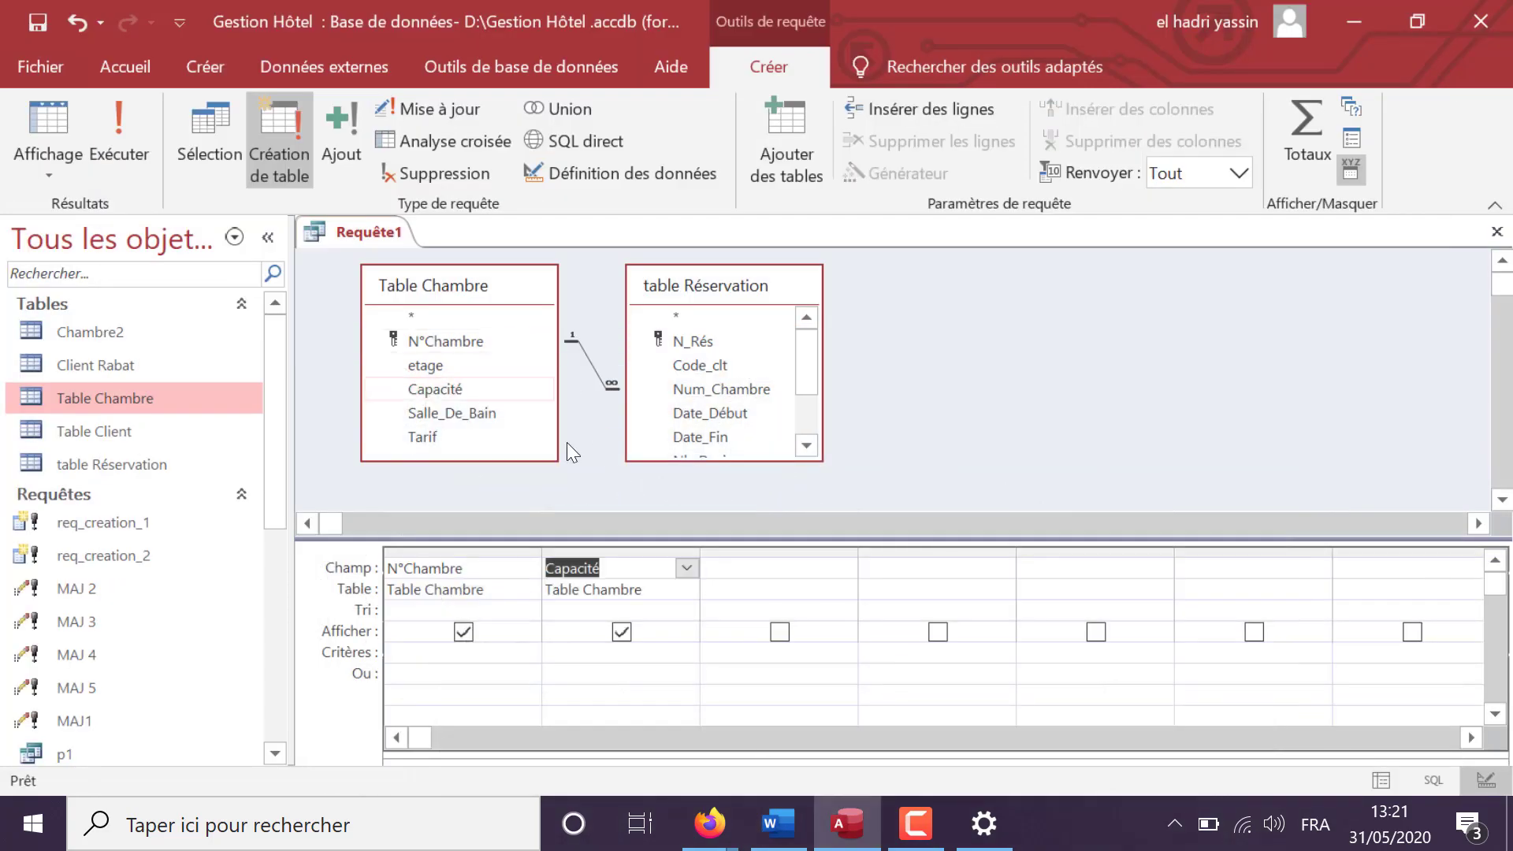
- Add the etage and Tarif fields of Table Chambre to the query, following the third task's field list in Word
{"action": "left_click", "coordinate": [788, 821]}
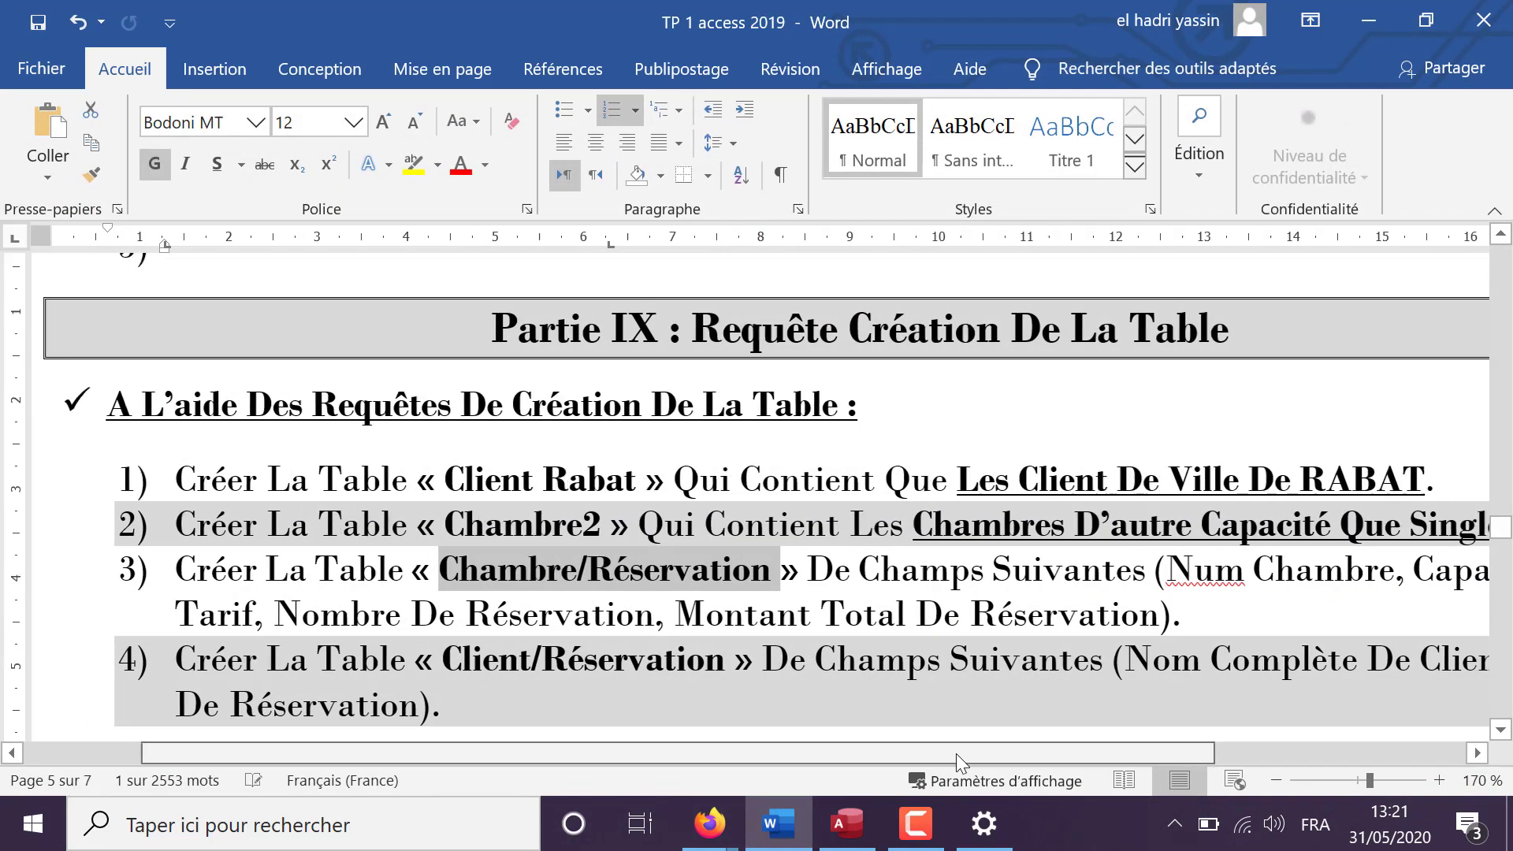
{"action": "scroll", "coordinate": [956, 753], "scroll_direction": "right", "scroll_amount": 5}
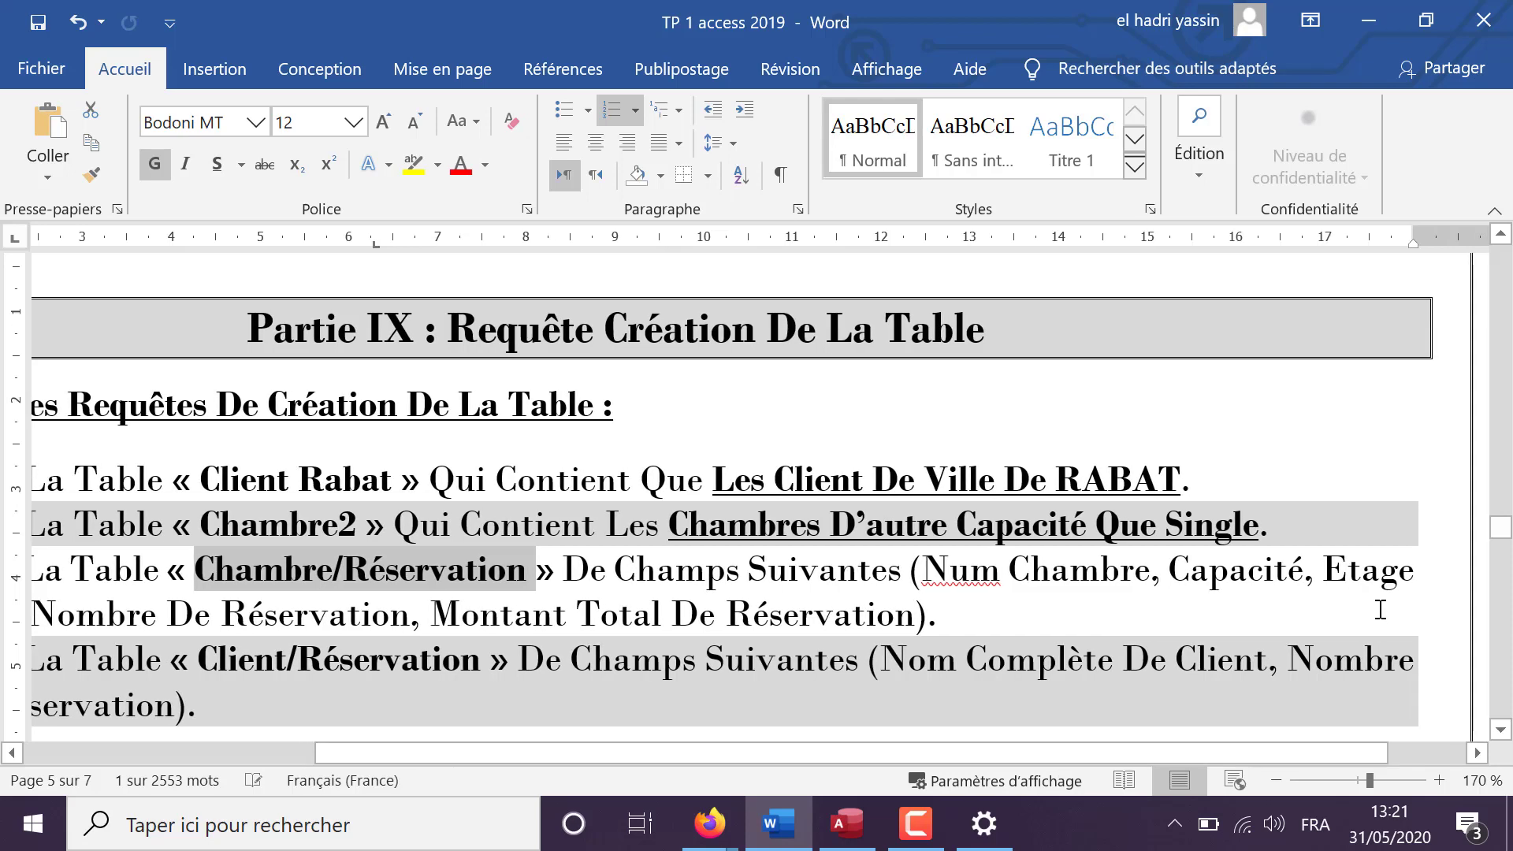
{"action": "left_click", "coordinate": [845, 825]}
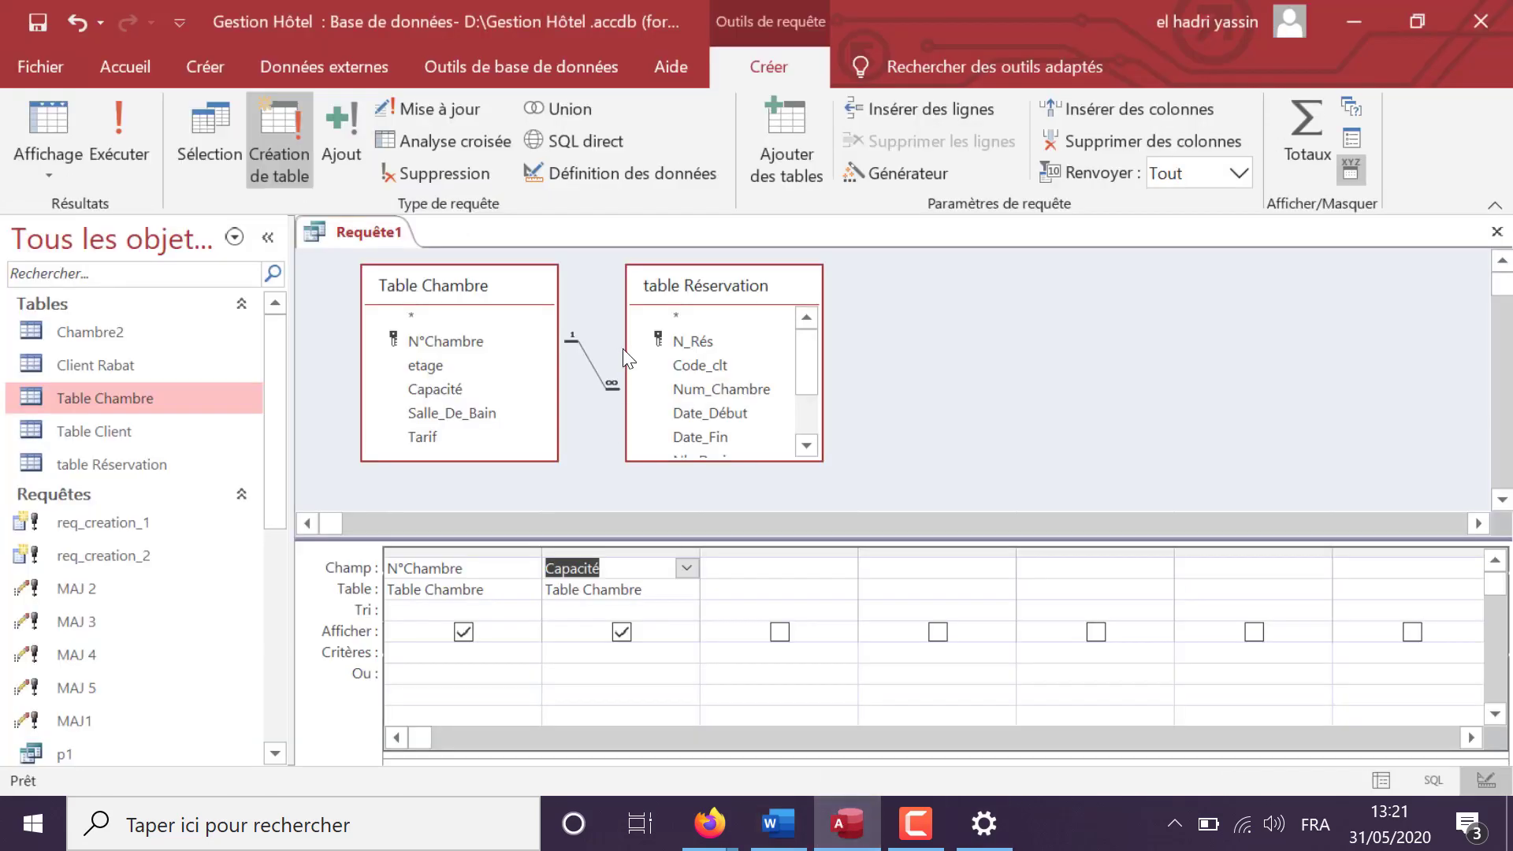
{"action": "double_click", "coordinate": [433, 367]}
{"action": "left_click", "coordinate": [778, 823]}
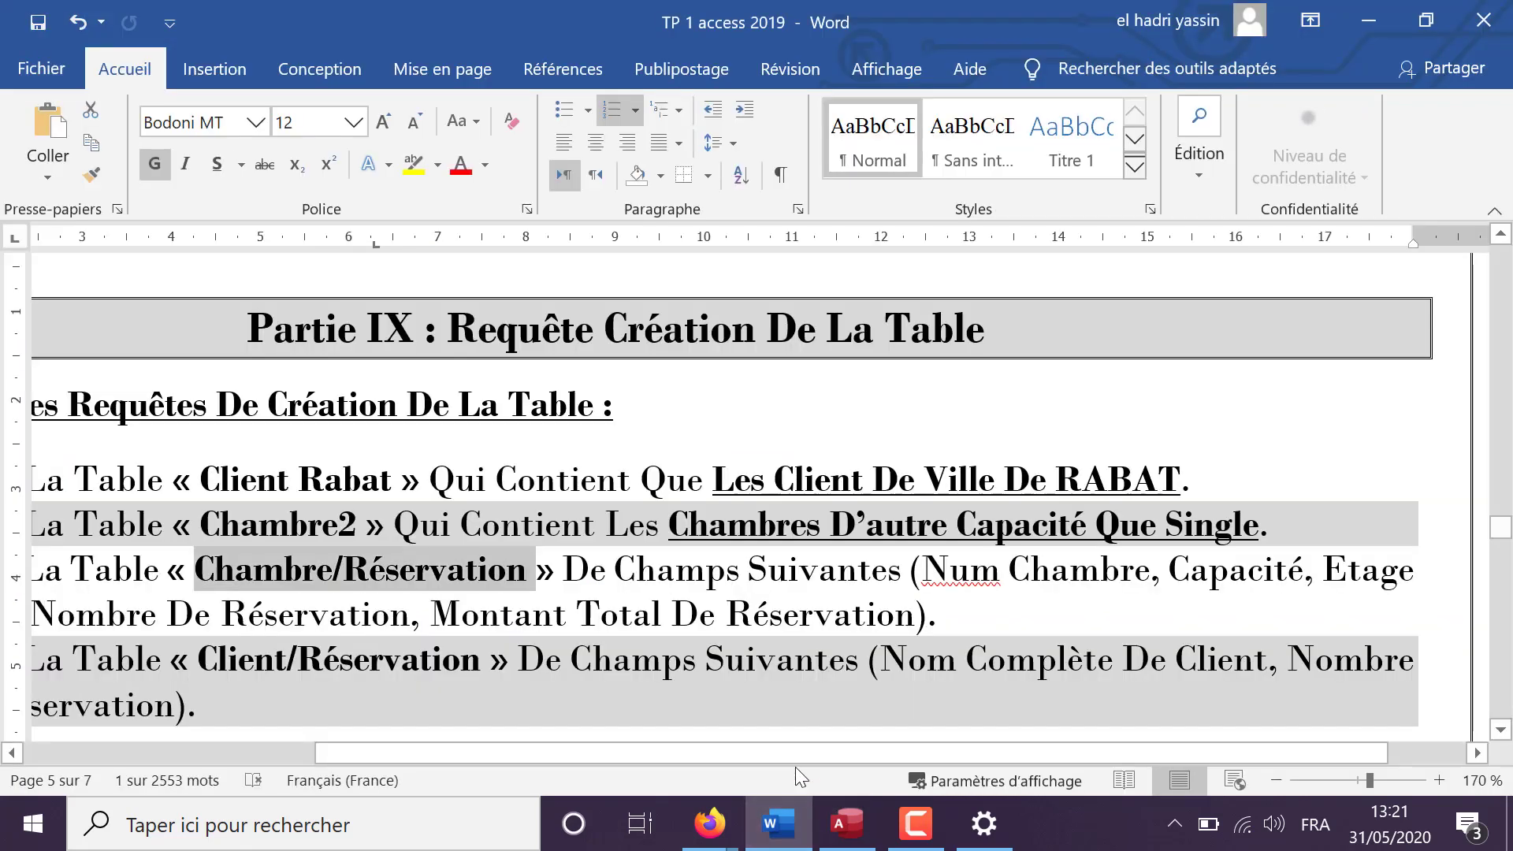
{"action": "scroll", "coordinate": [704, 748], "scroll_direction": "left", "scroll_amount": 5}
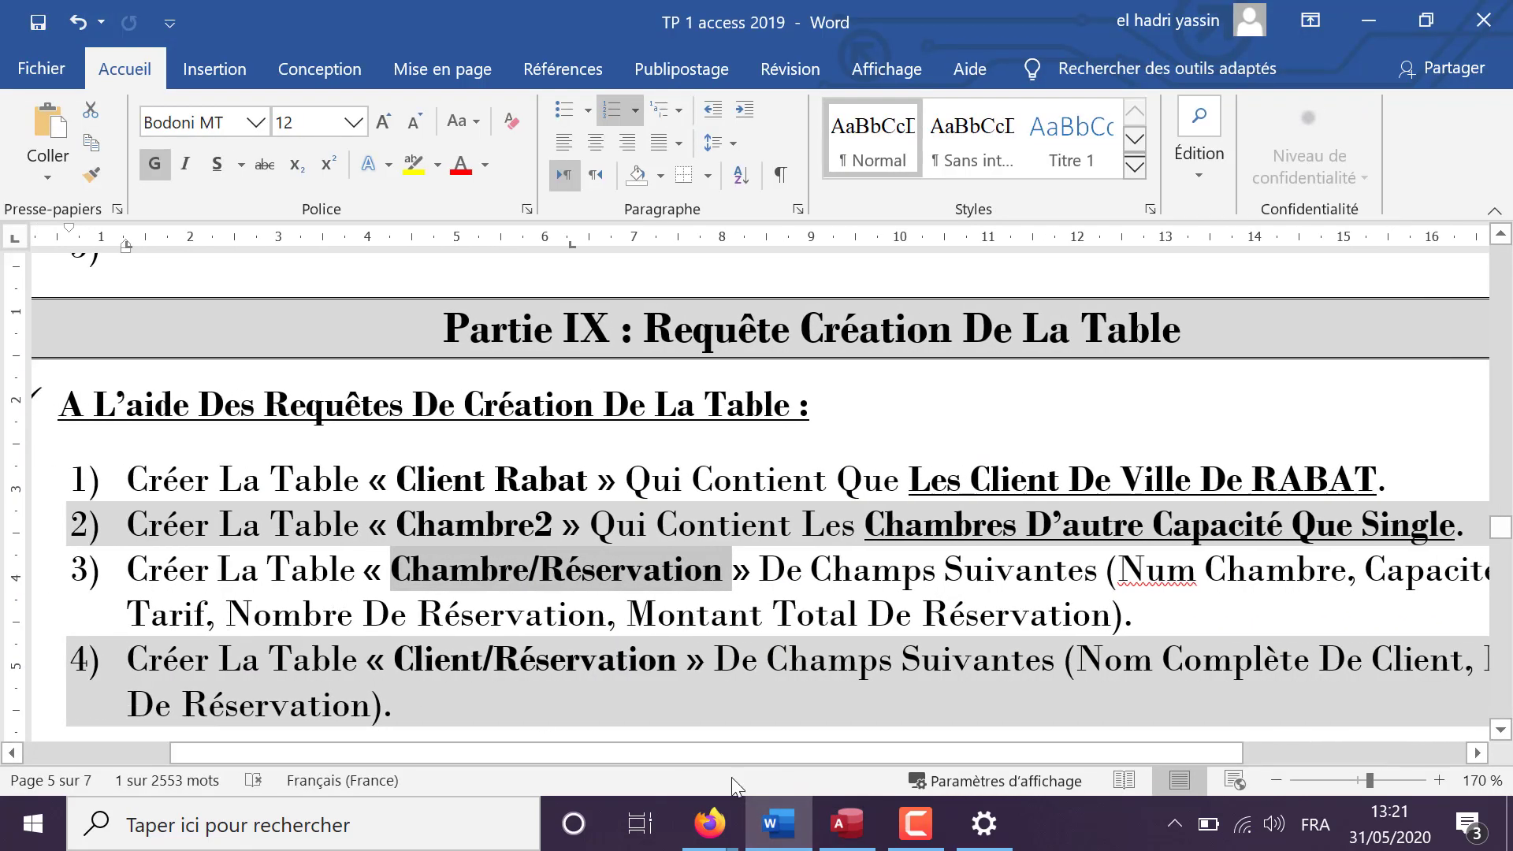
{"action": "left_click", "coordinate": [844, 826]}
{"action": "left_click", "coordinate": [424, 437]}
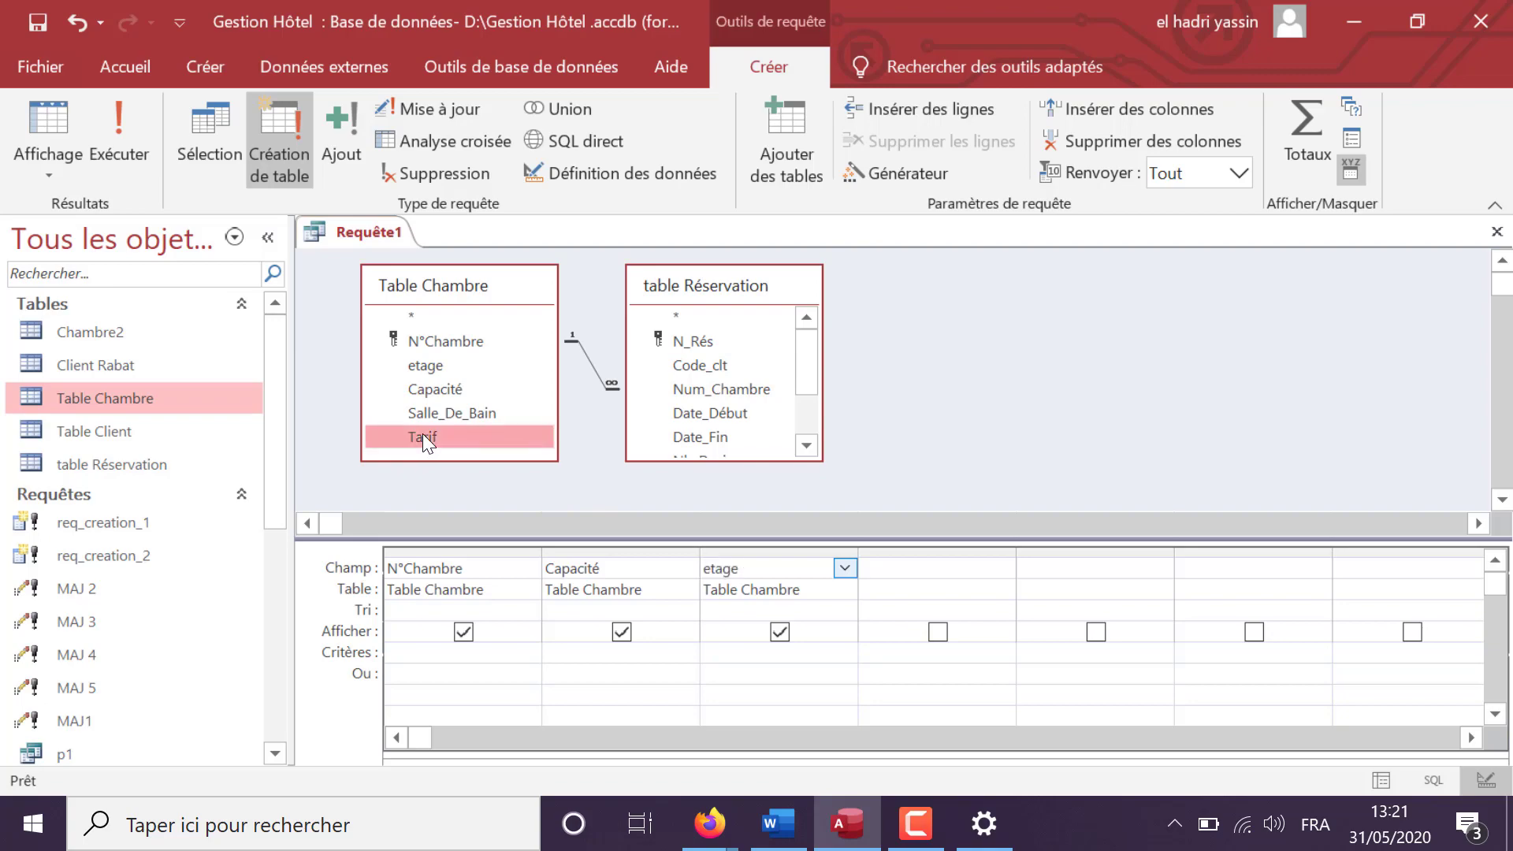
- Check the next required field in Word, add N_Rés from table Réservation, and count it with the Compte total
{"action": "left_click", "coordinate": [777, 823]}
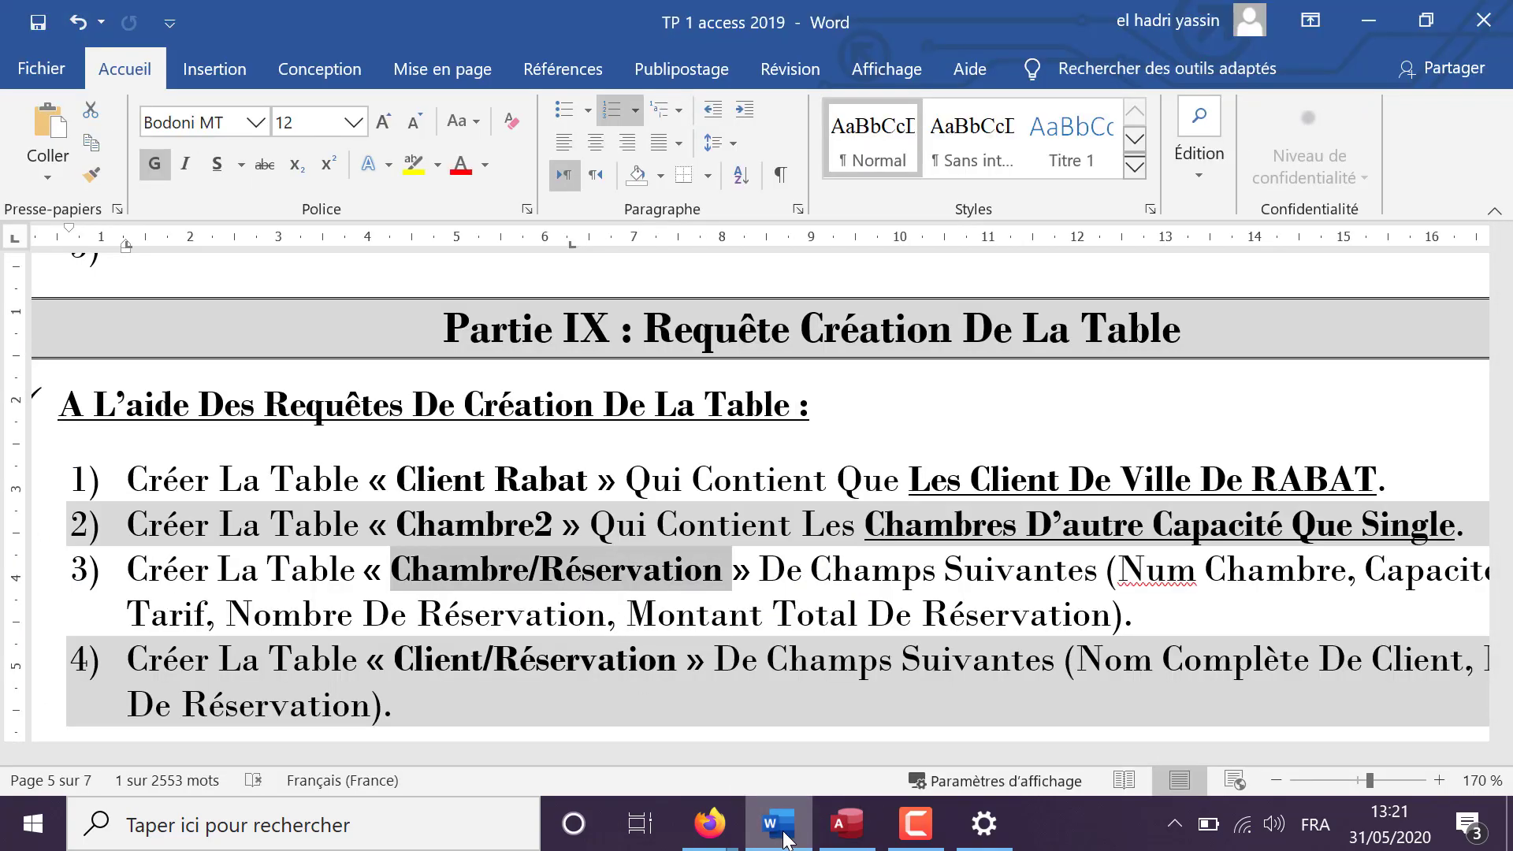
{"action": "left_click", "coordinate": [845, 823]}
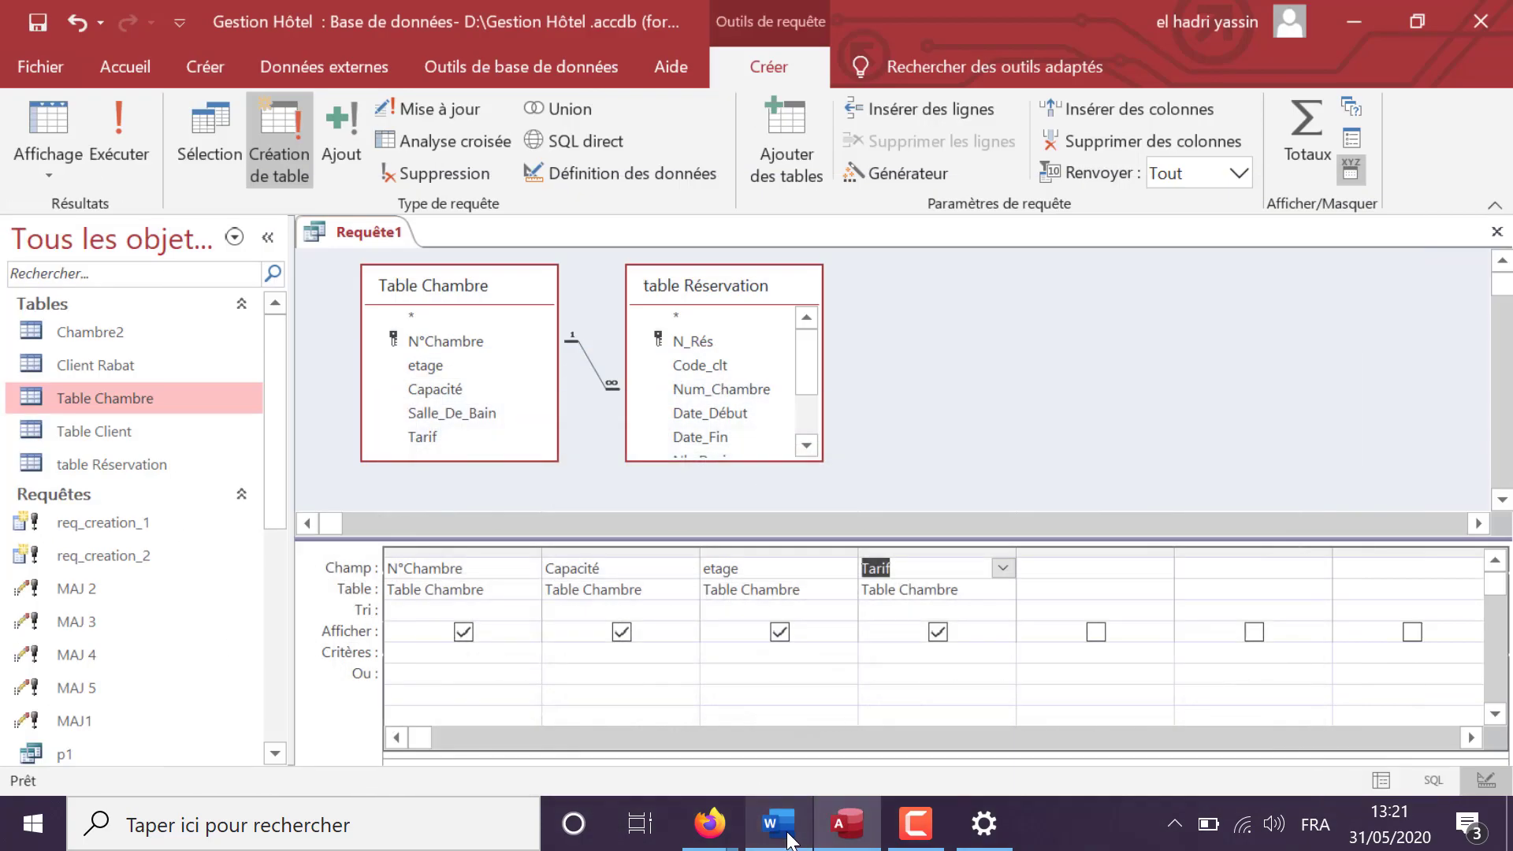
{"action": "double_click", "coordinate": [694, 338]}
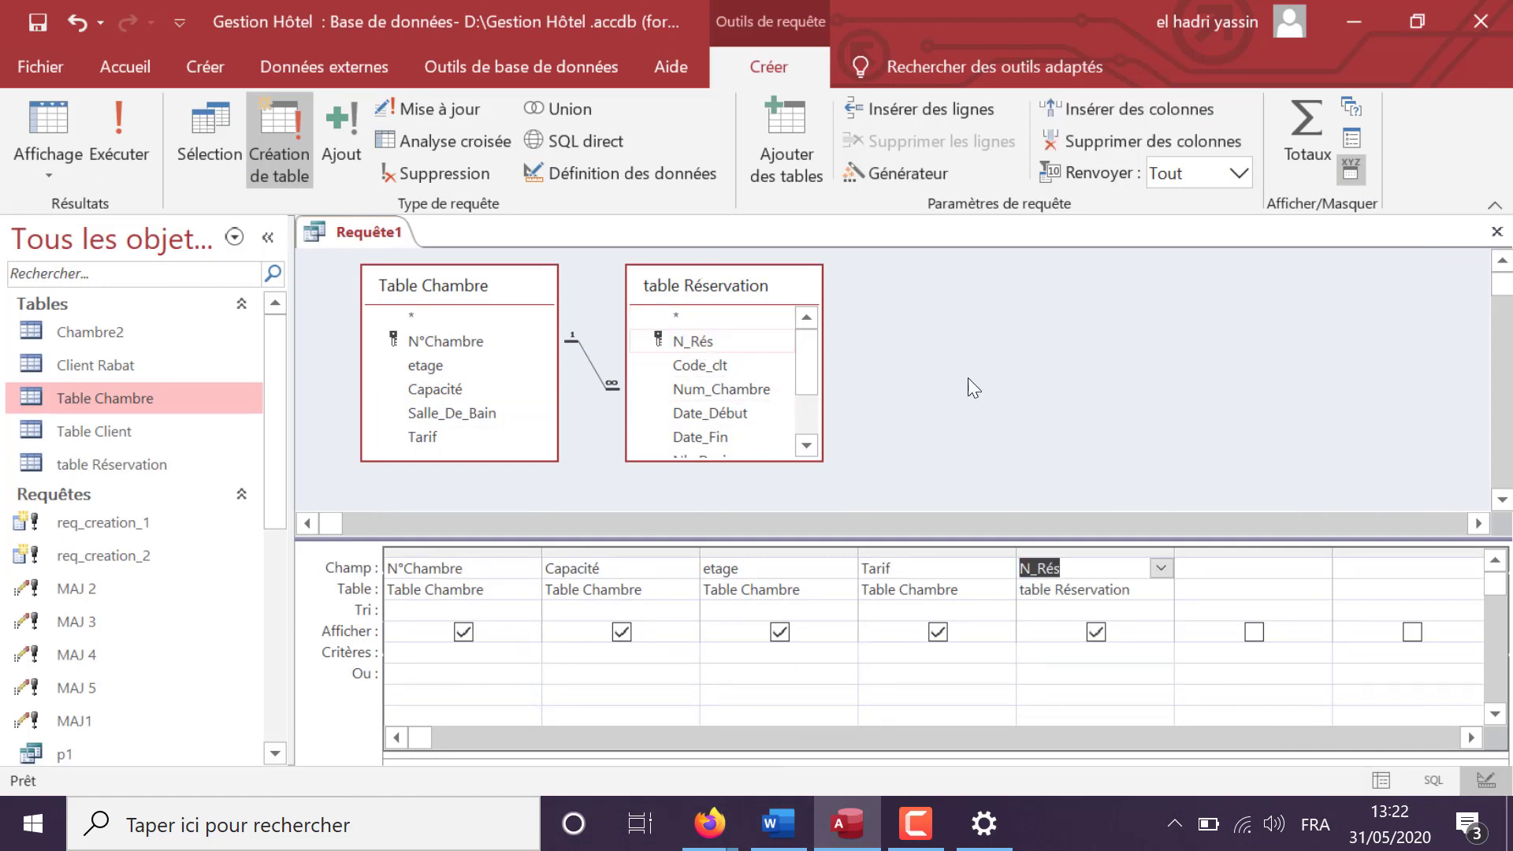
{"action": "left_click", "coordinate": [1300, 132]}
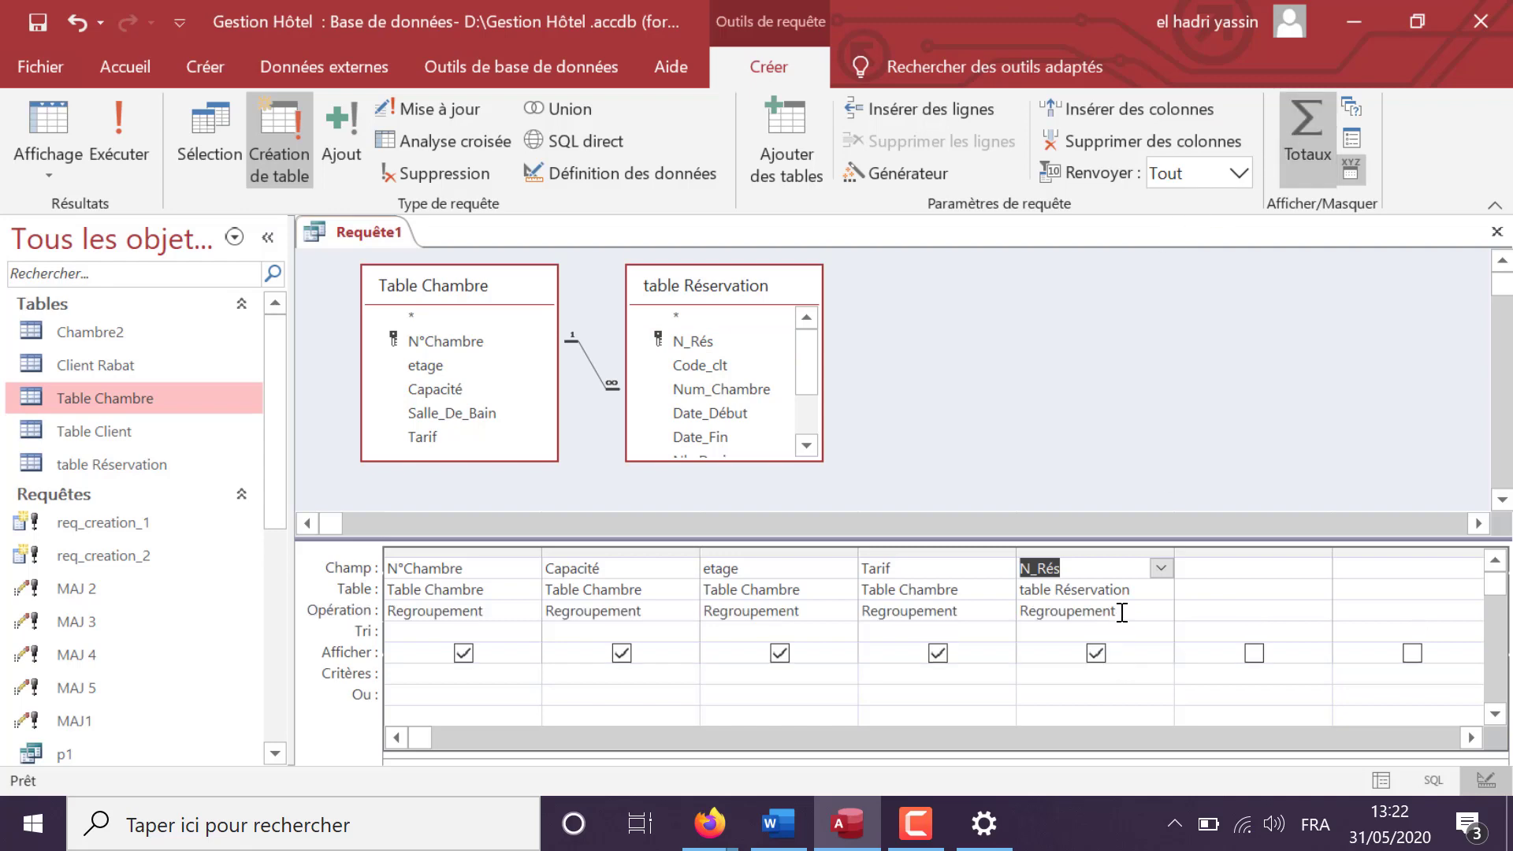
{"action": "left_click", "coordinate": [1158, 611]}
{"action": "left_click", "coordinate": [1160, 612]}
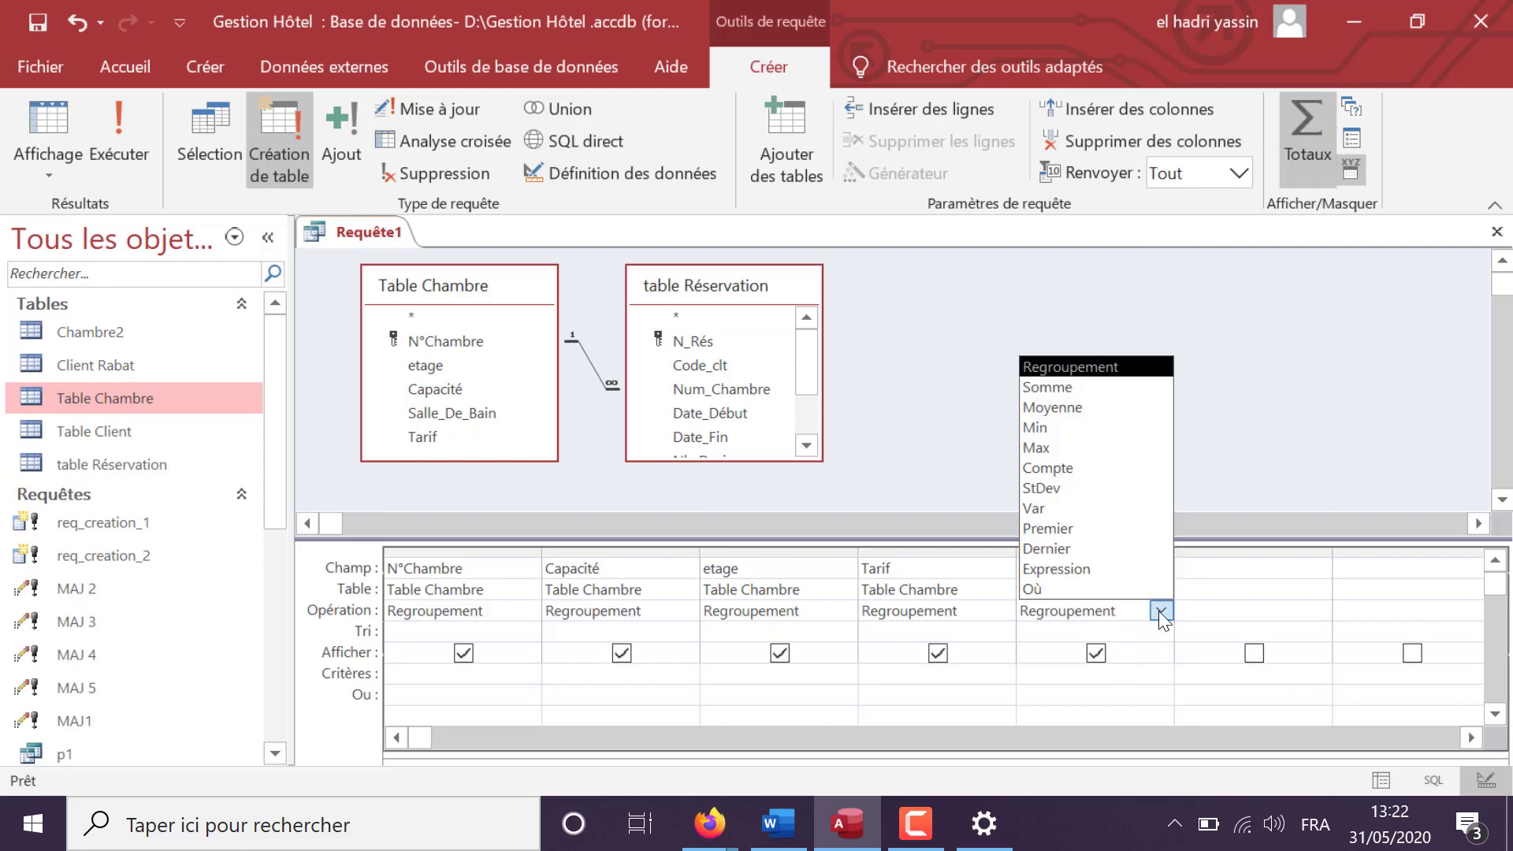
{"action": "left_click", "coordinate": [1095, 468]}
- Name the counted N_Rés column nombre_réservation and widen it to show the full expression
{"action": "left_click", "coordinate": [1024, 565]}
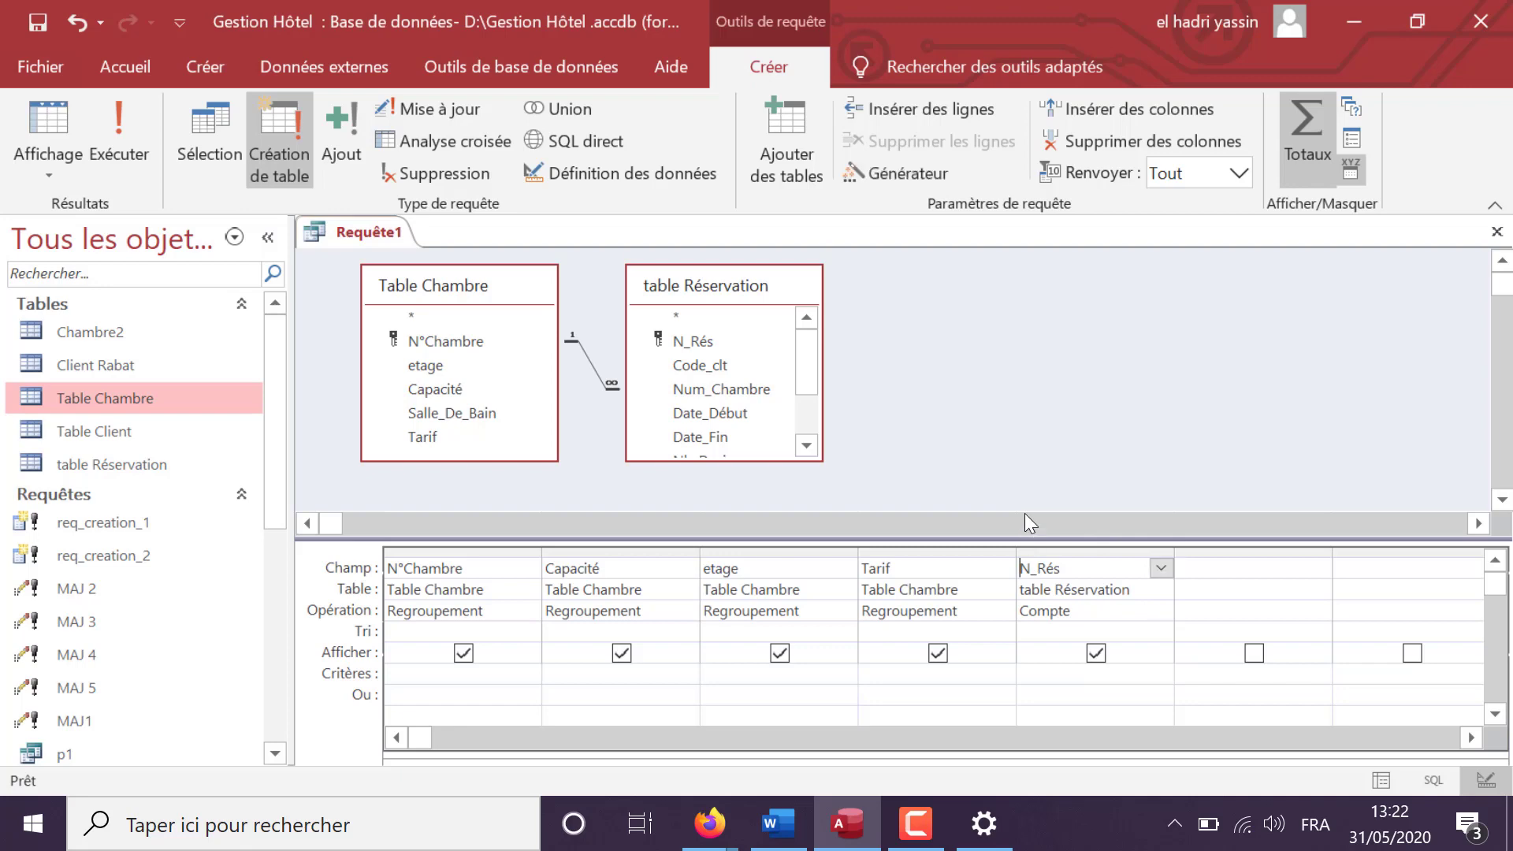
{"action": "type", "text": "nombre_réservation:"}
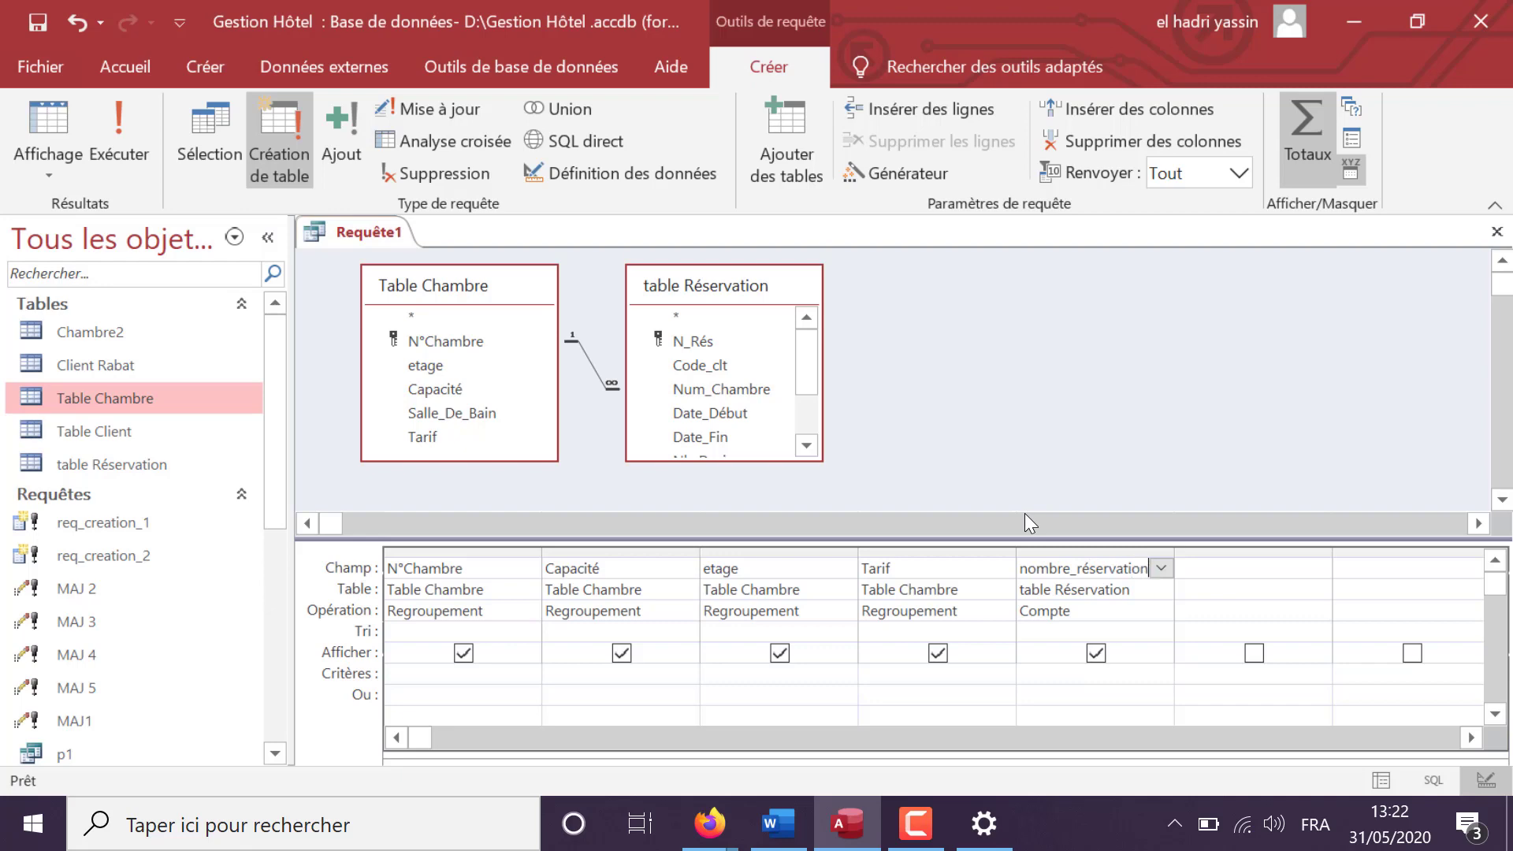
{"action": "left_click", "coordinate": [1164, 645]}
{"action": "left_click_drag", "start_coordinate": [1174, 552], "coordinate": [1219, 551]}
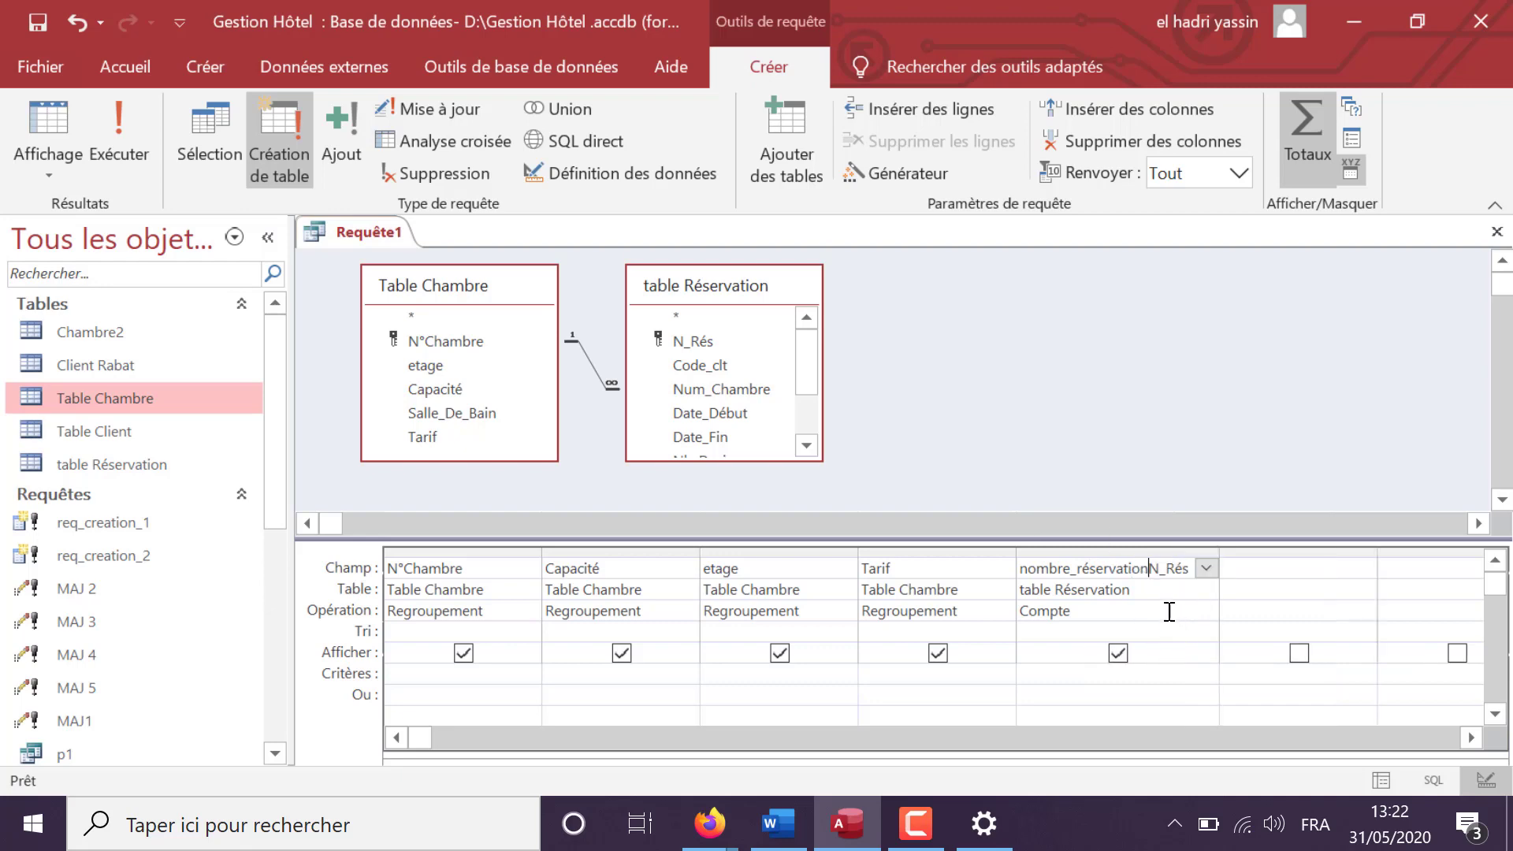
{"action": "left_click", "coordinate": [1174, 654]}
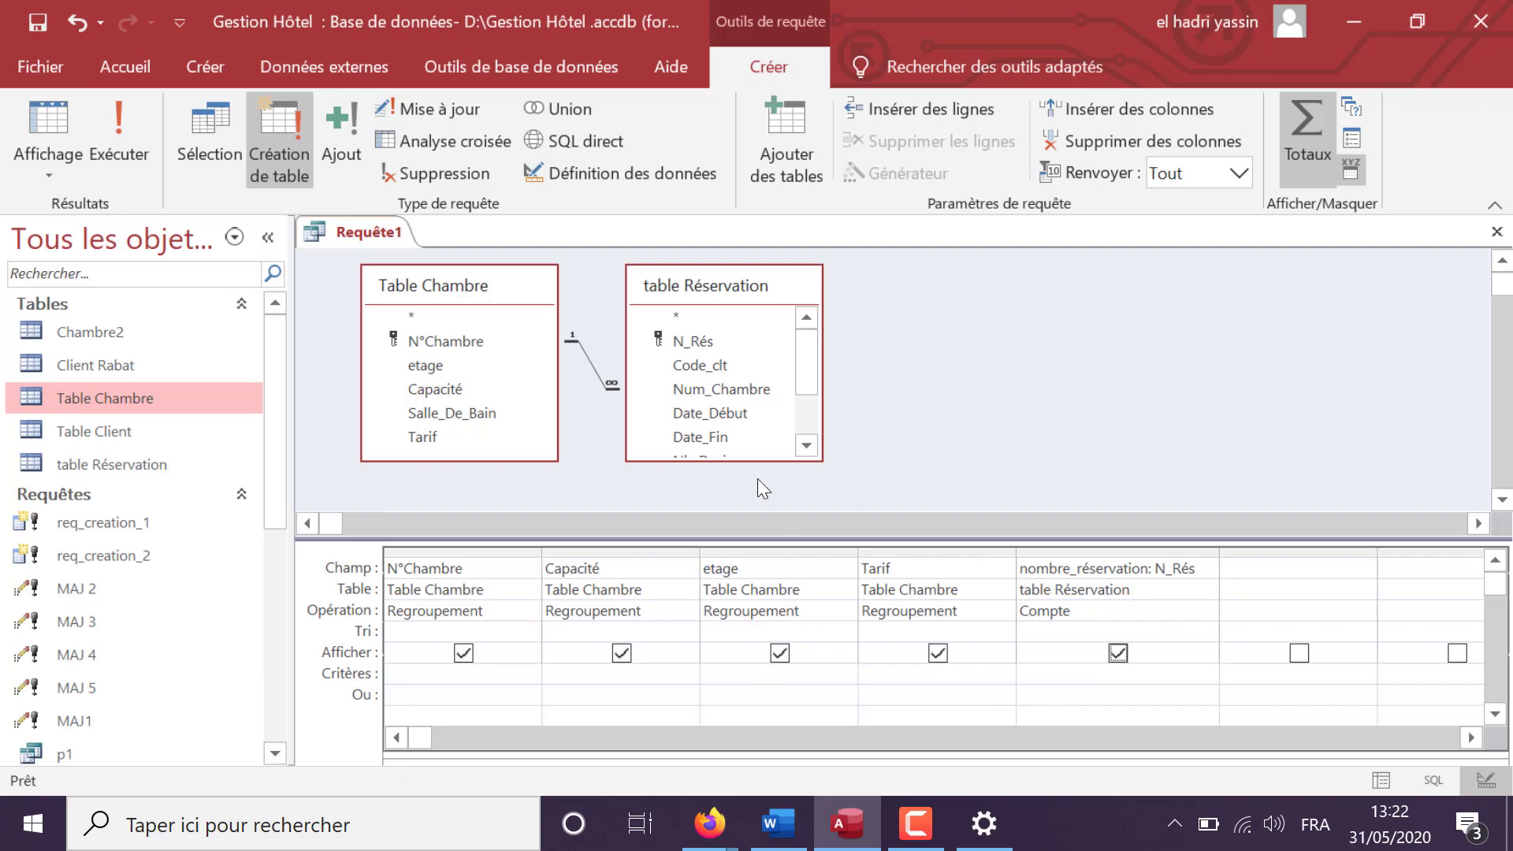
- Add a calculated column multiplying Nb_De_jour from table Réservation by tarif, and total it with Somme
{"action": "left_click_drag", "start_coordinate": [746, 457], "coordinate": [746, 505]}
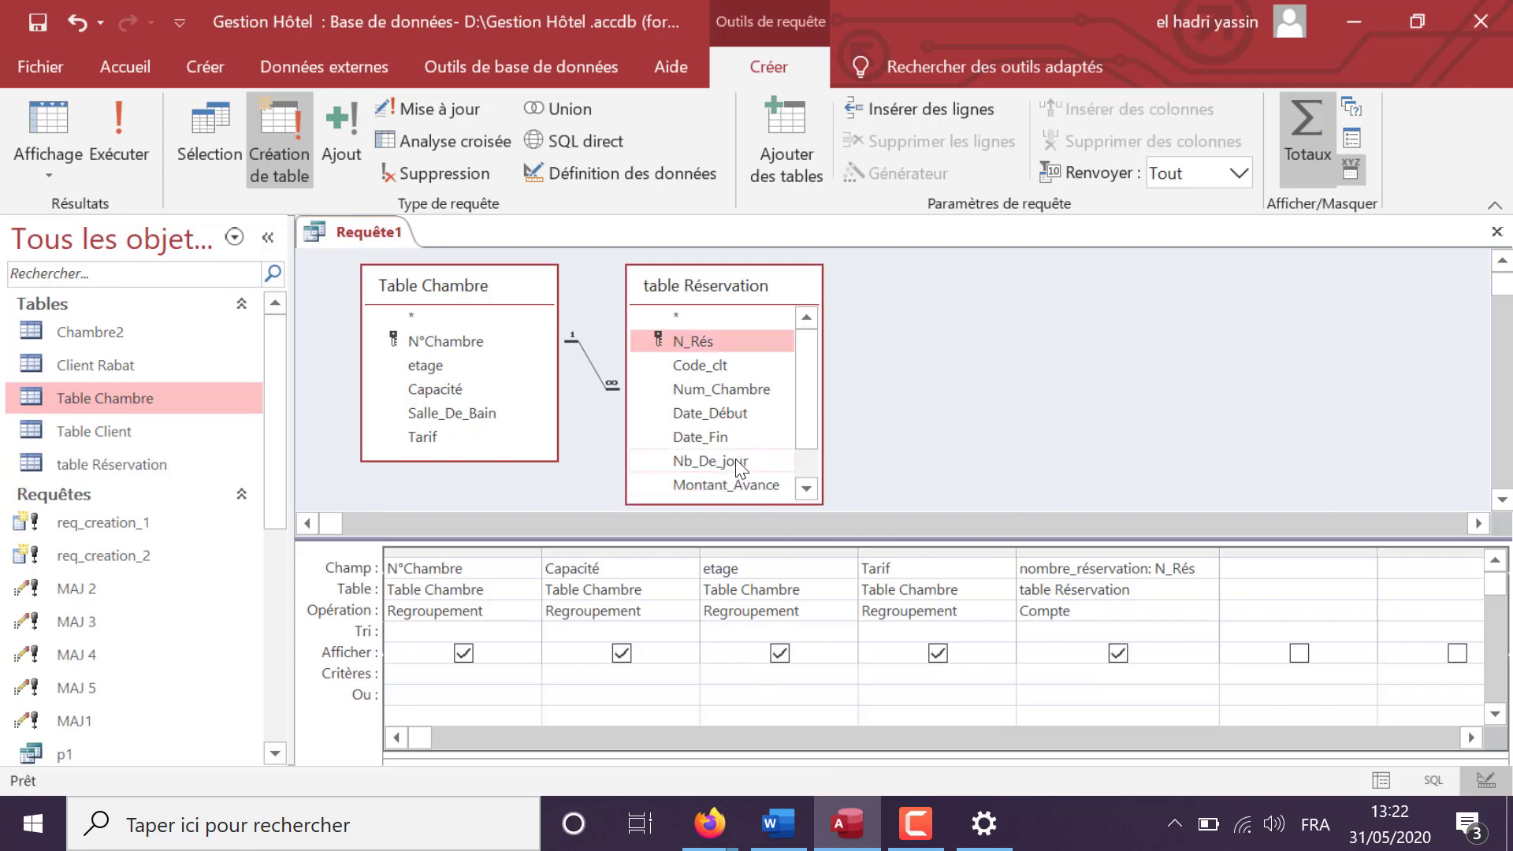
{"action": "double_click", "coordinate": [709, 461]}
{"action": "left_click", "coordinate": [1324, 565]}
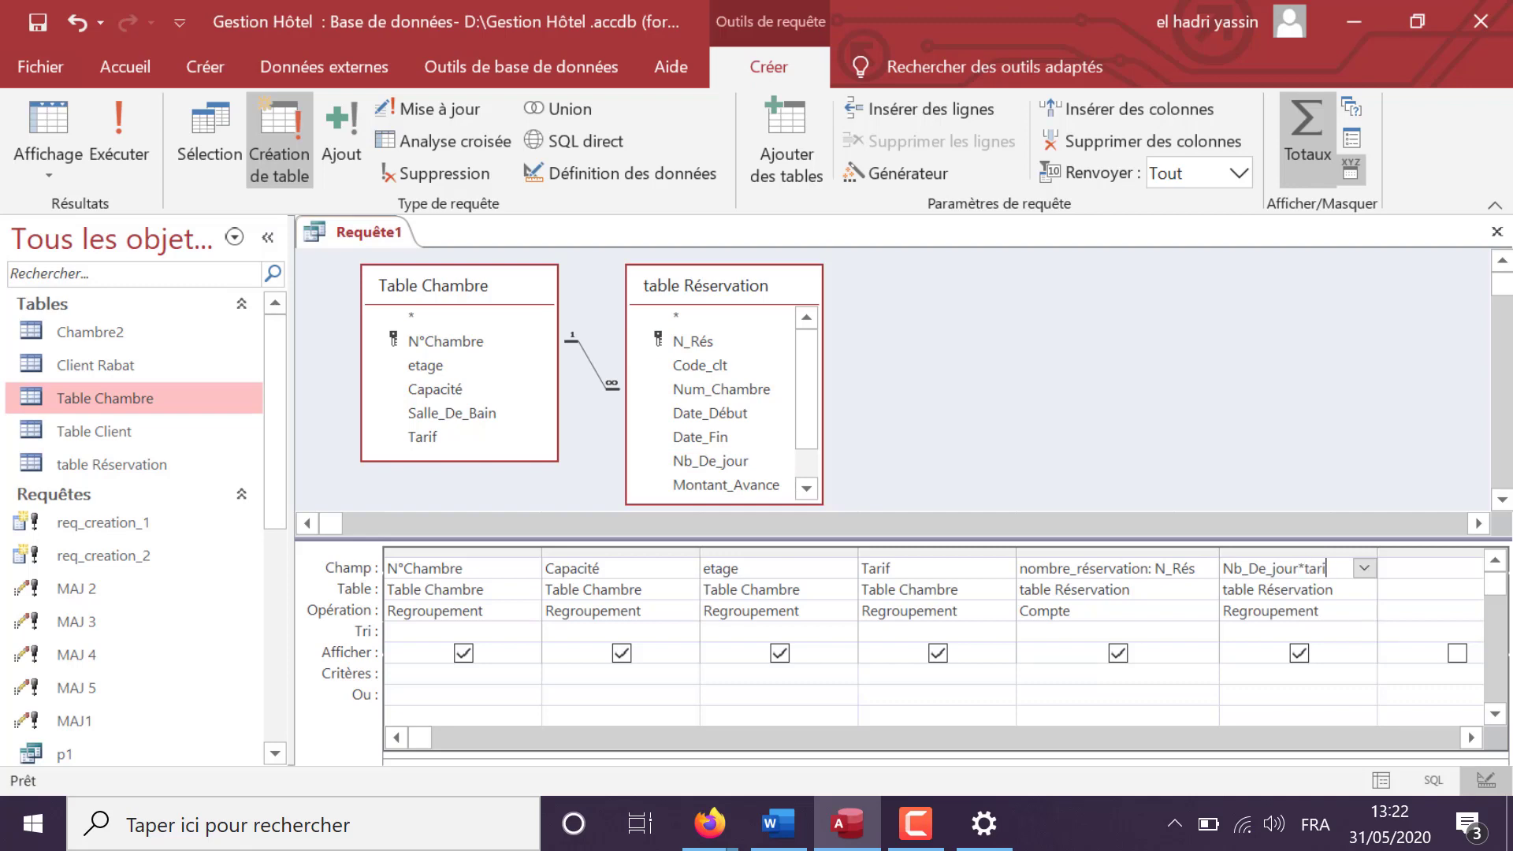
{"action": "left_click", "coordinate": [1361, 608]}
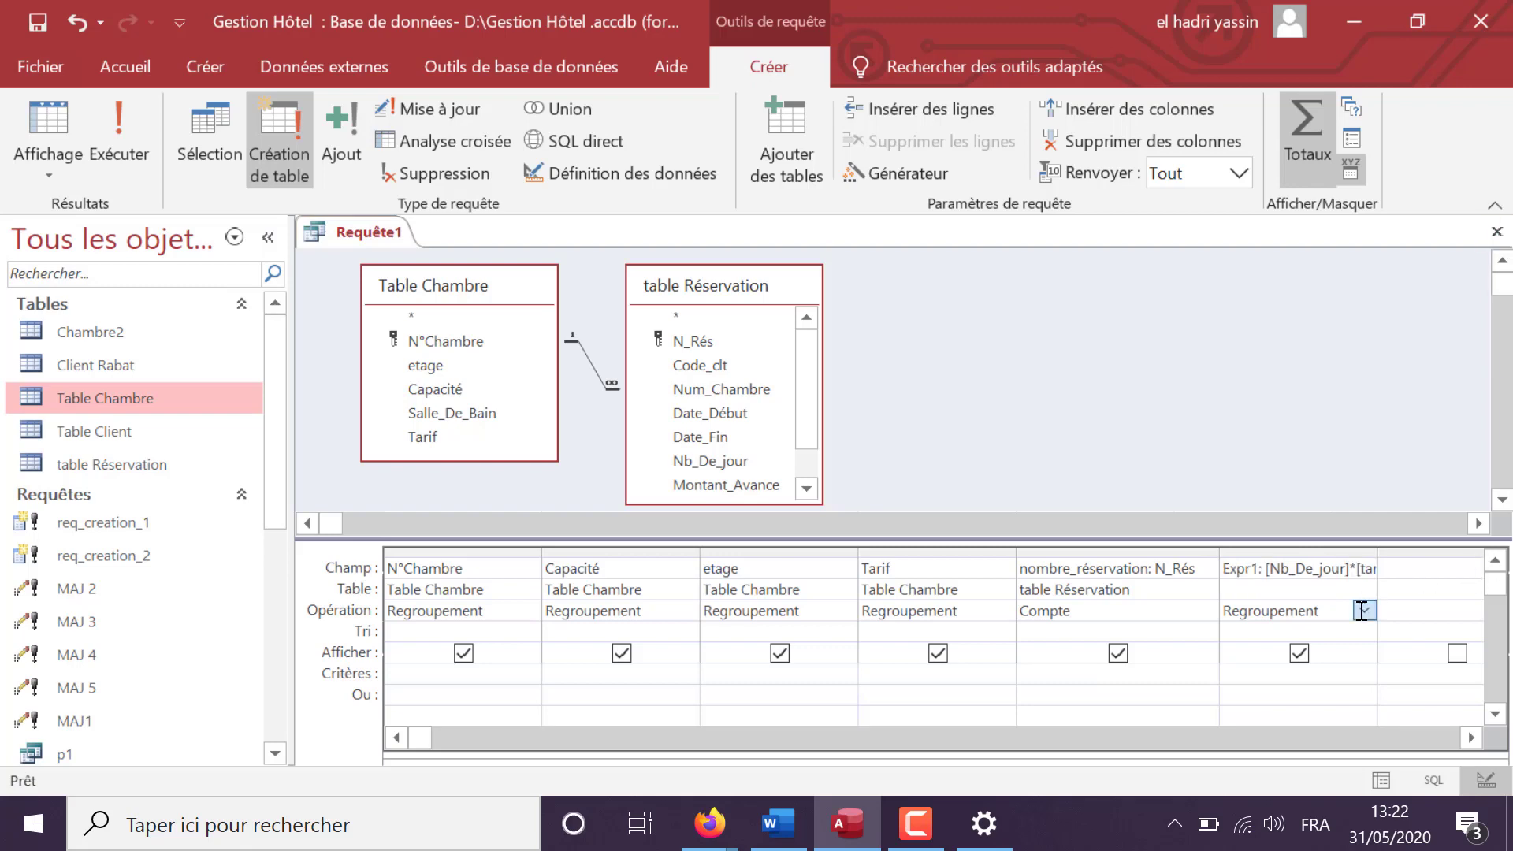
{"action": "left_click", "coordinate": [1363, 608]}
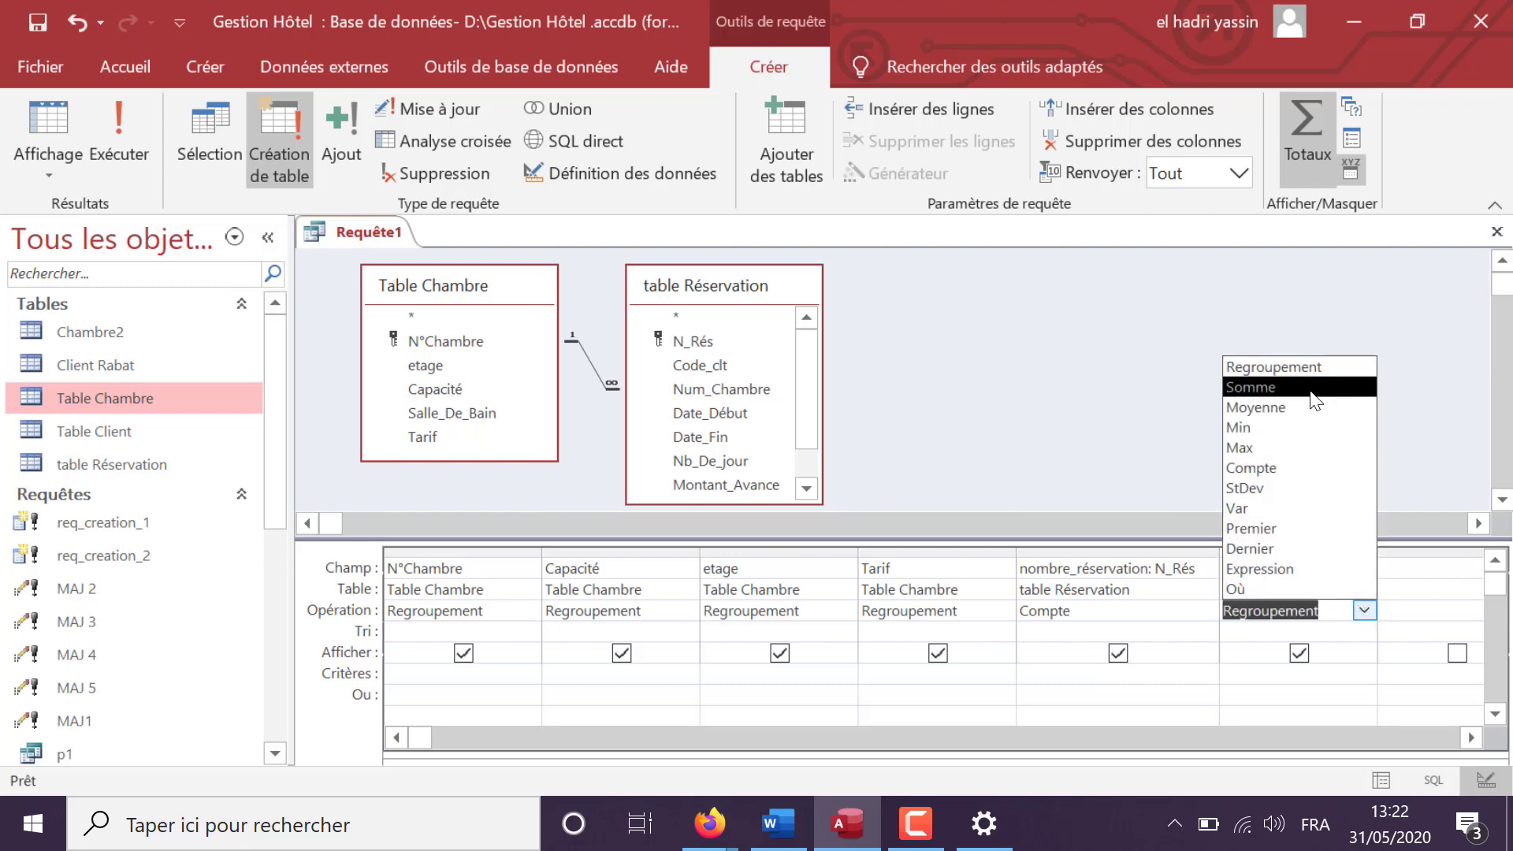
{"action": "left_click", "coordinate": [1252, 387]}
- Rename the calculated sum column as Montant_total
{"action": "left_click_drag", "start_coordinate": [1257, 573], "coordinate": [1159, 568]}
{"action": "type", "text": "Montant_"}
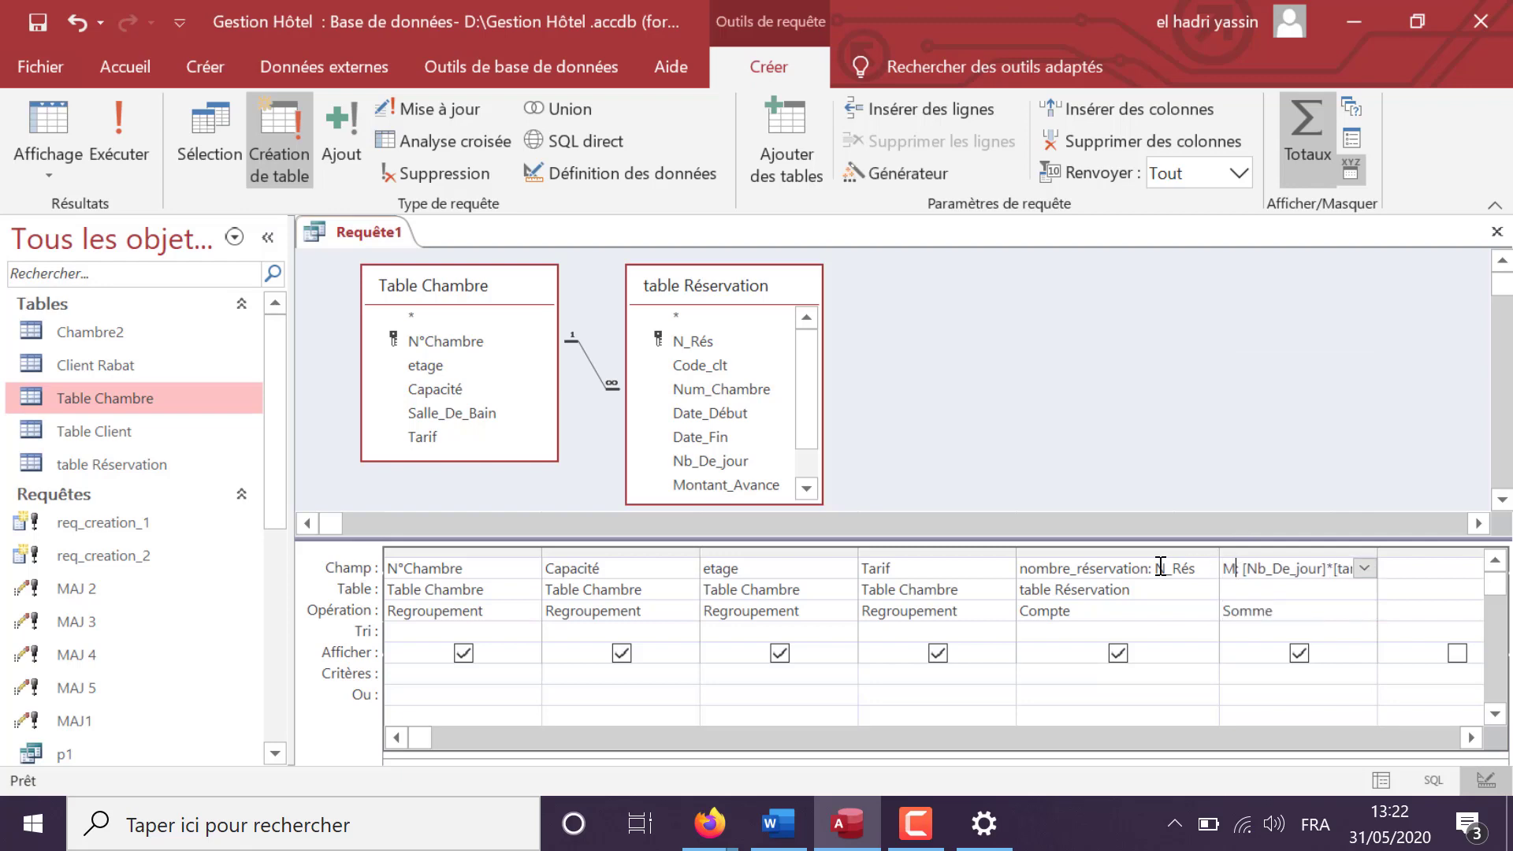
{"action": "type", "text": "total:"}
{"action": "left_click", "coordinate": [1265, 679]}
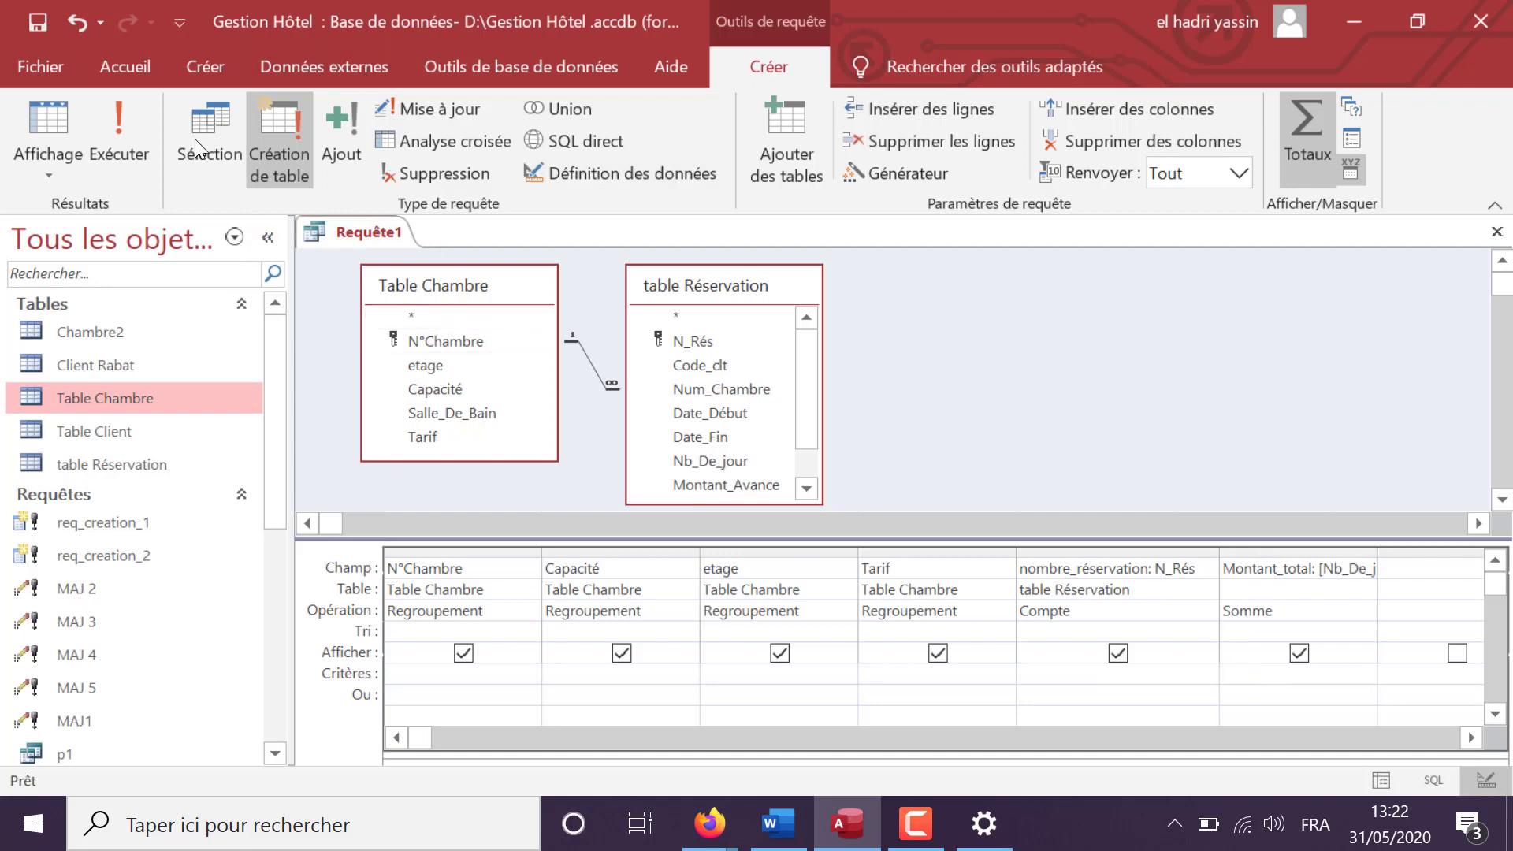
- Run the make-table query, accept creating the new table, and open Chambre_Réservation to check its records
{"action": "left_click", "coordinate": [131, 147]}
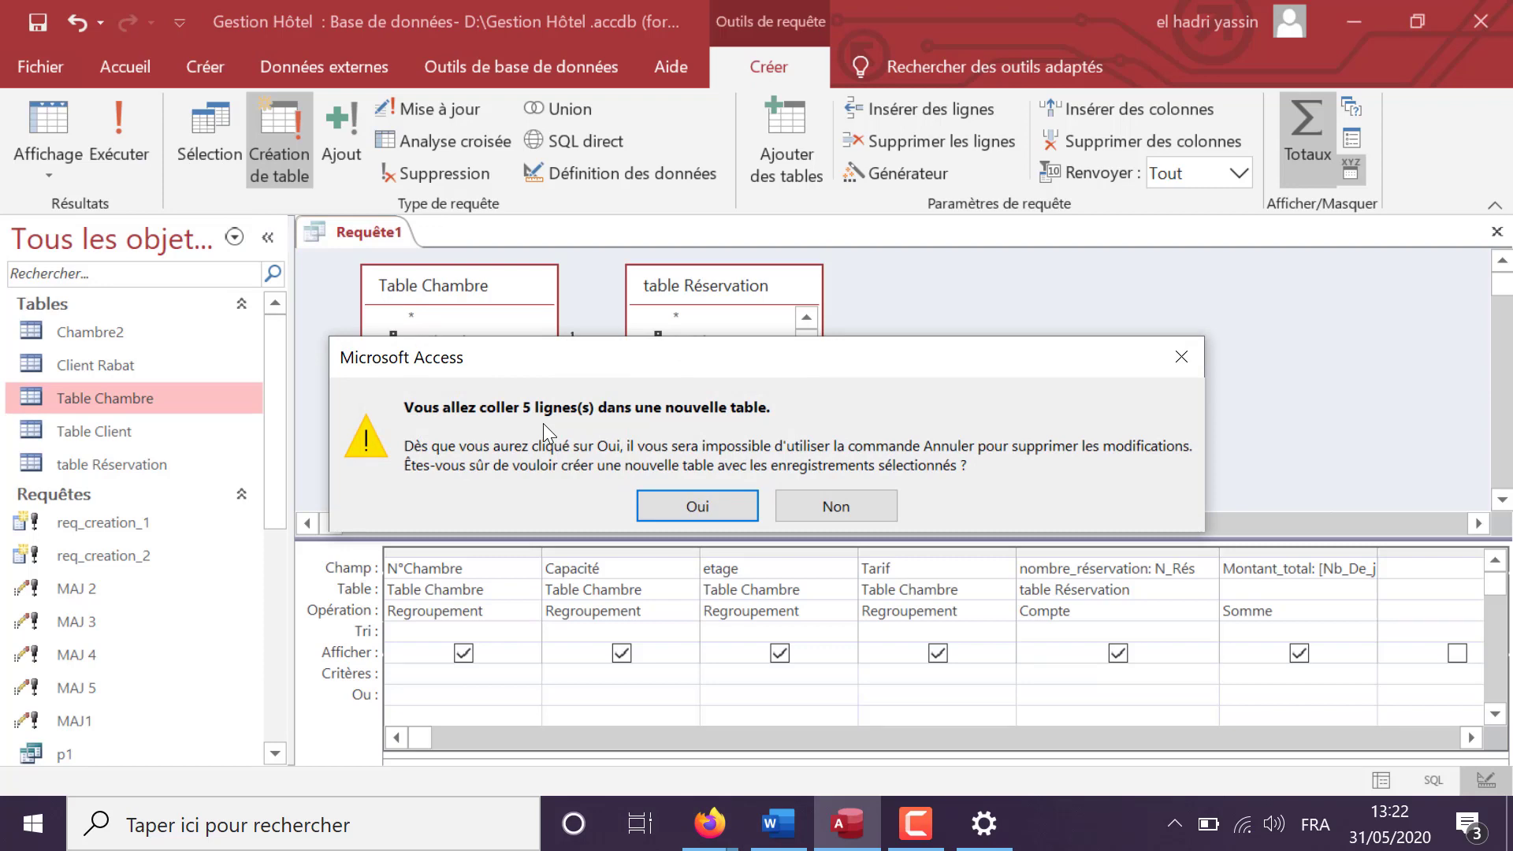
{"action": "left_click", "coordinate": [697, 509]}
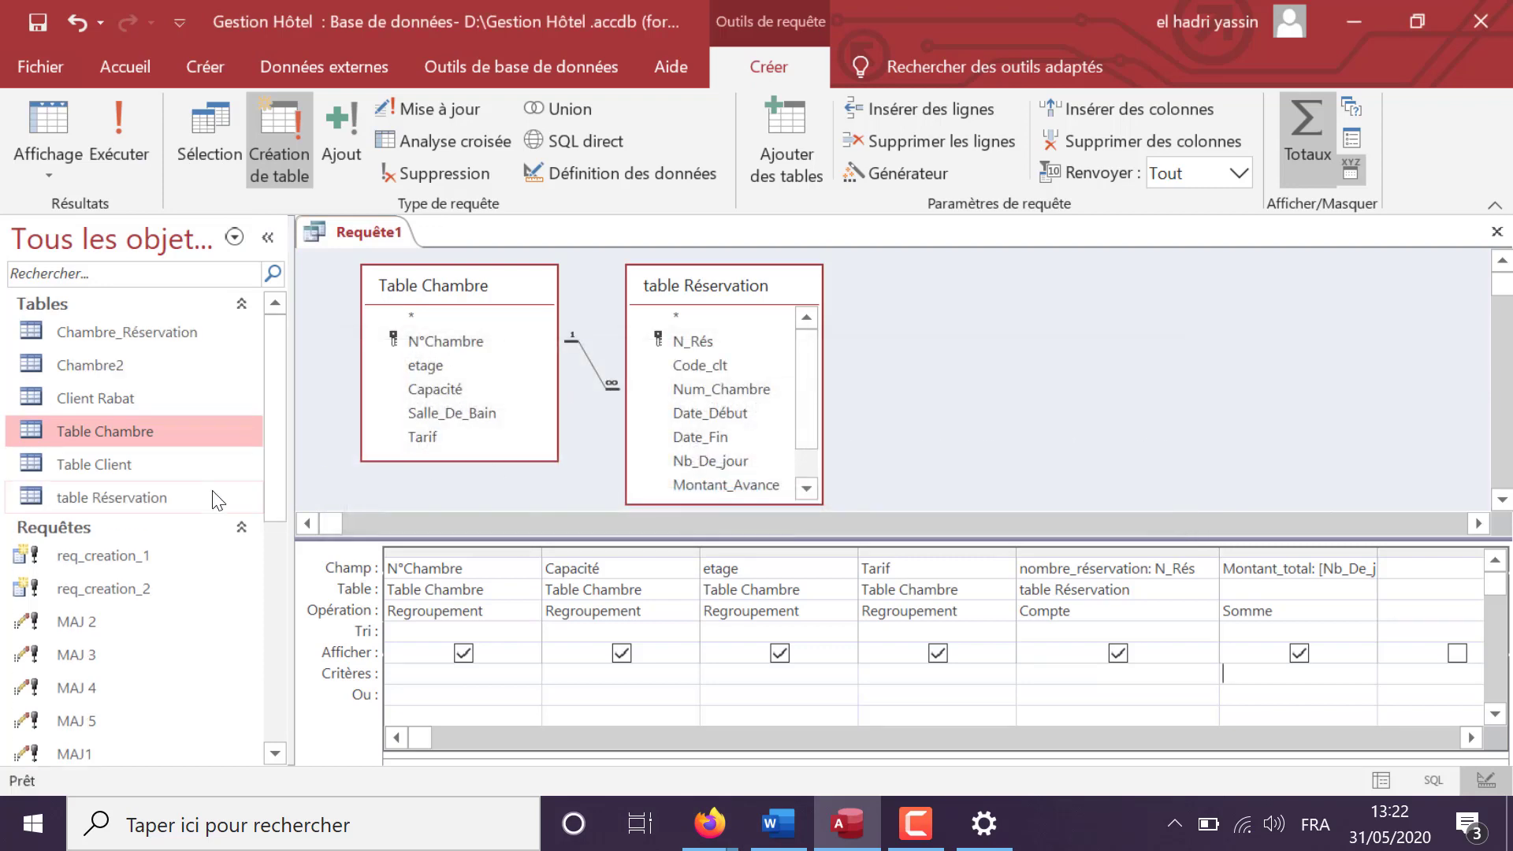
{"action": "double_click", "coordinate": [158, 332]}
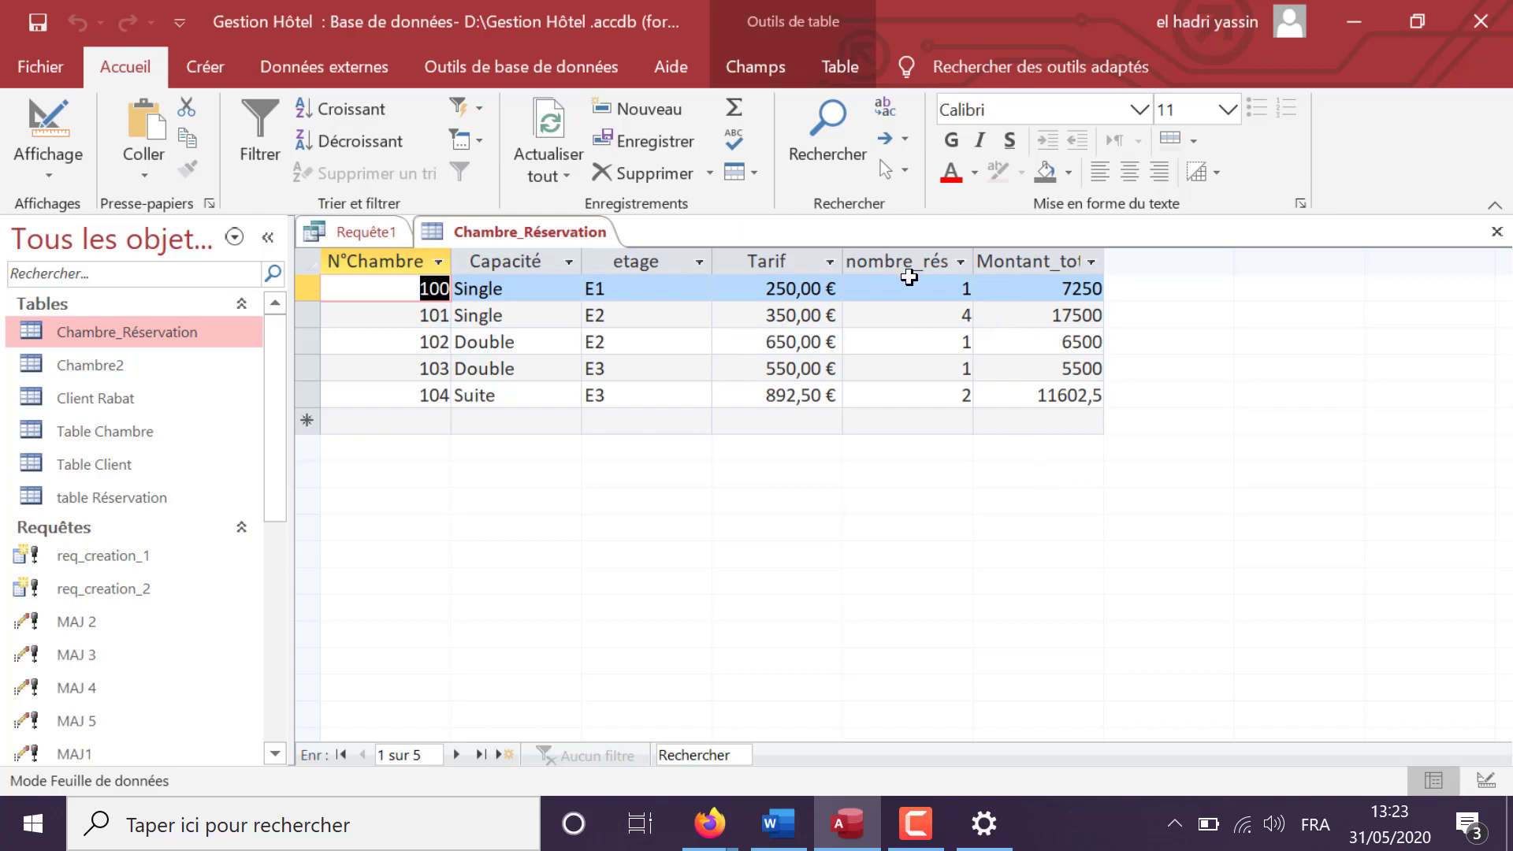
- Show the Chambre_Réservation table in design view and review its field names and data types
{"action": "right_click", "coordinate": [203, 334]}
{"action": "left_click", "coordinate": [240, 352]}
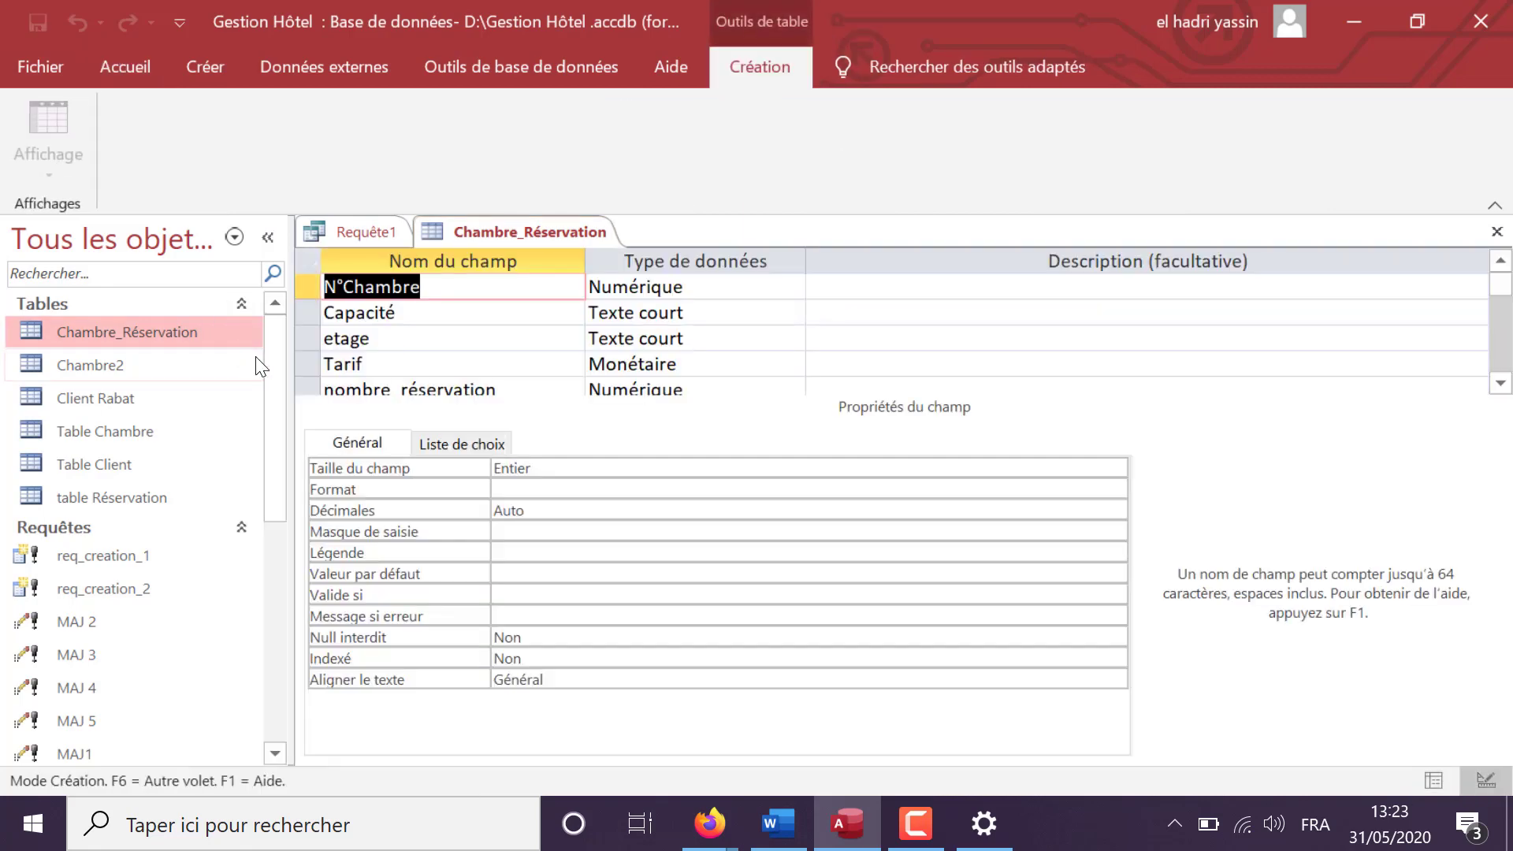
{"action": "scroll", "coordinate": [544, 378], "scroll_direction": "down", "scroll_amount": 1}
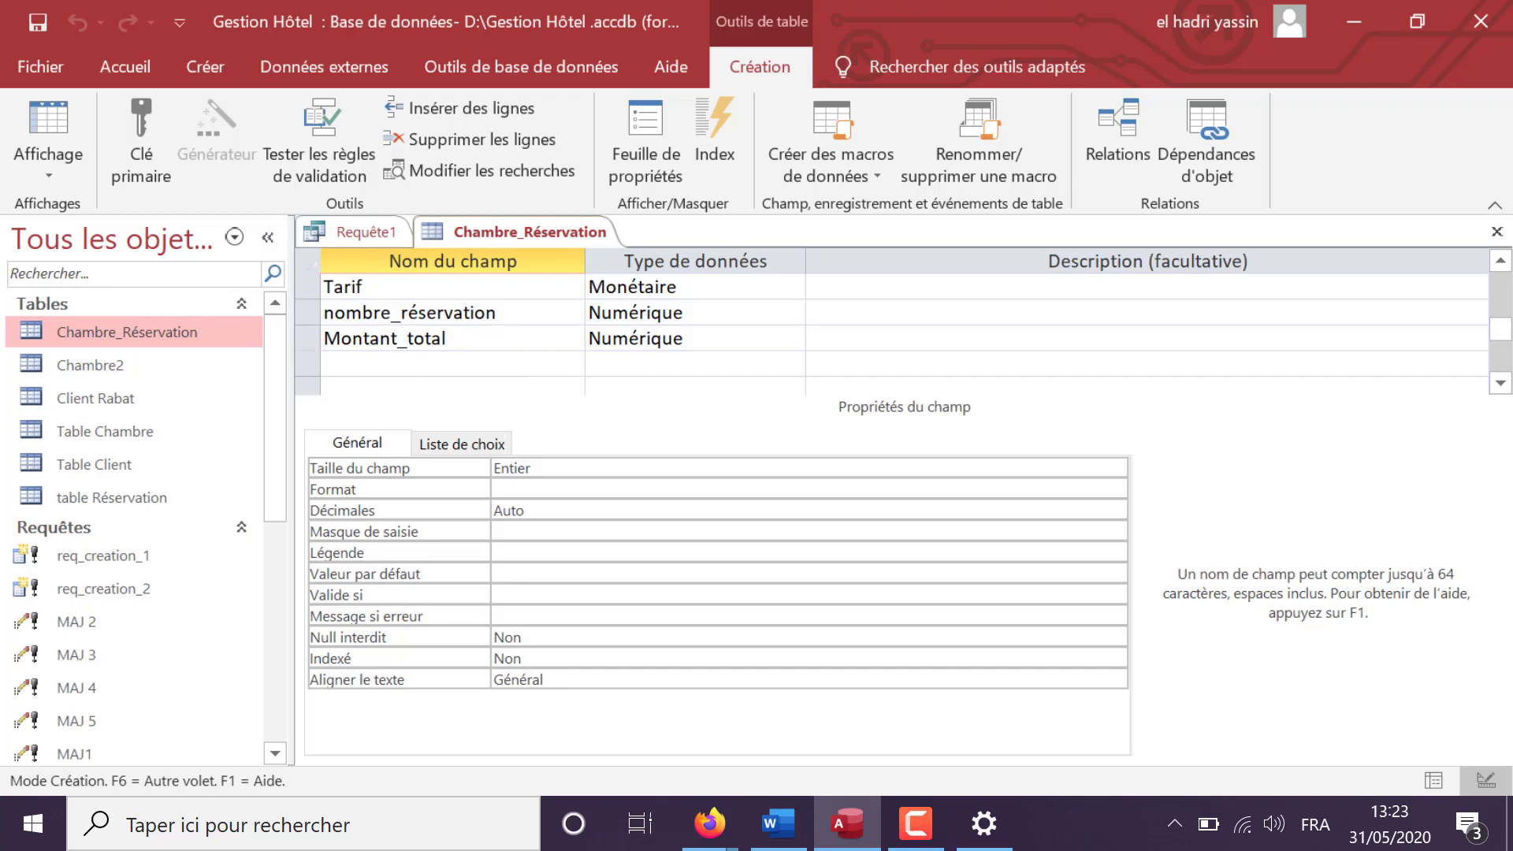
- Close the Chambre_Réservation table and its make-table query, saving the query as req_creation_3
{"action": "left_click", "coordinate": [1496, 232]}
{"action": "left_click", "coordinate": [1496, 232]}
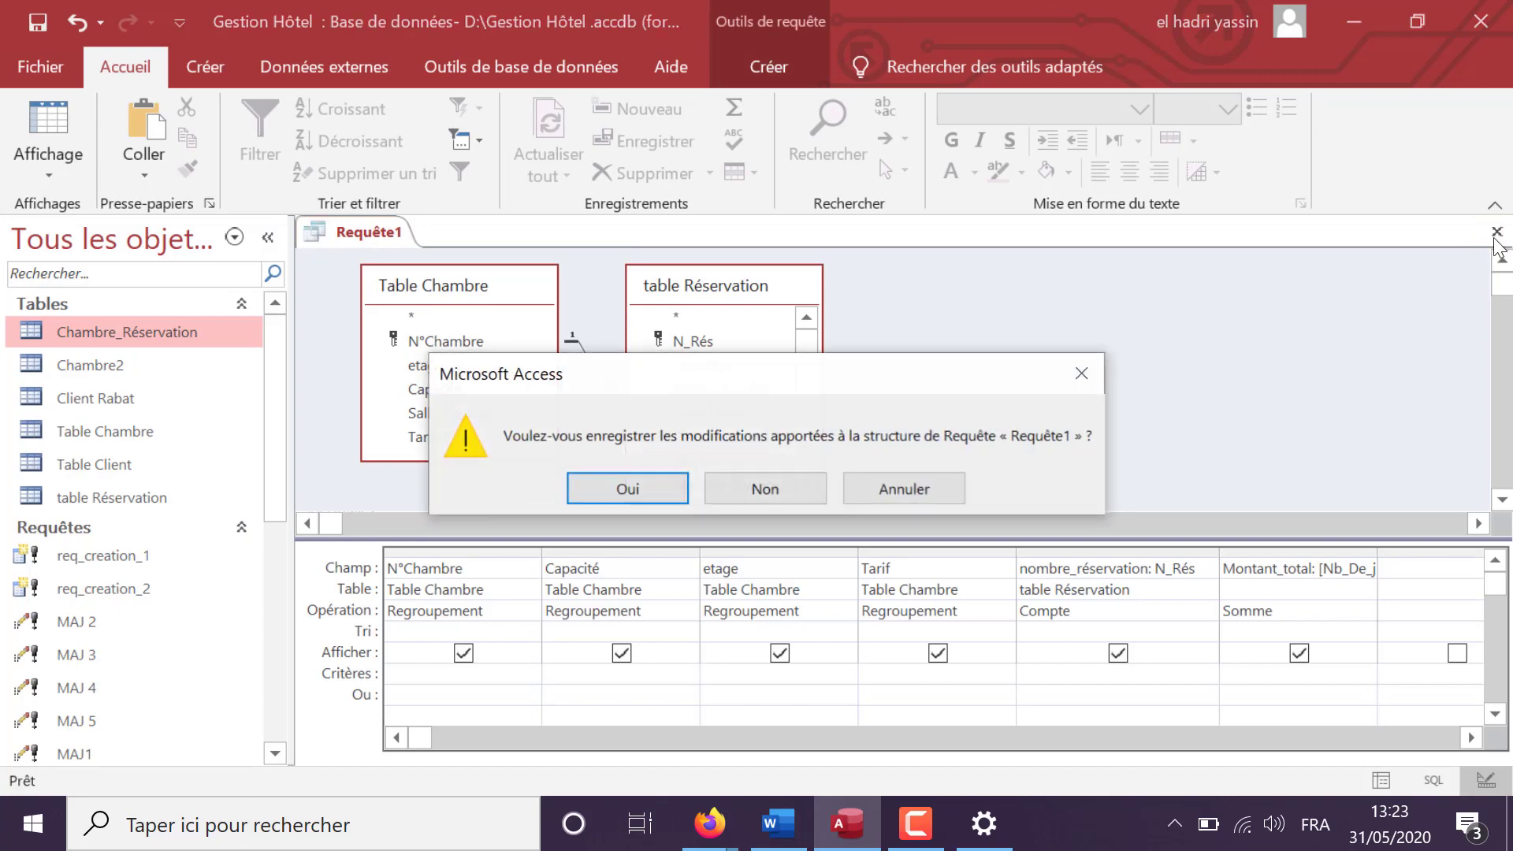
{"action": "left_click", "coordinate": [635, 482]}
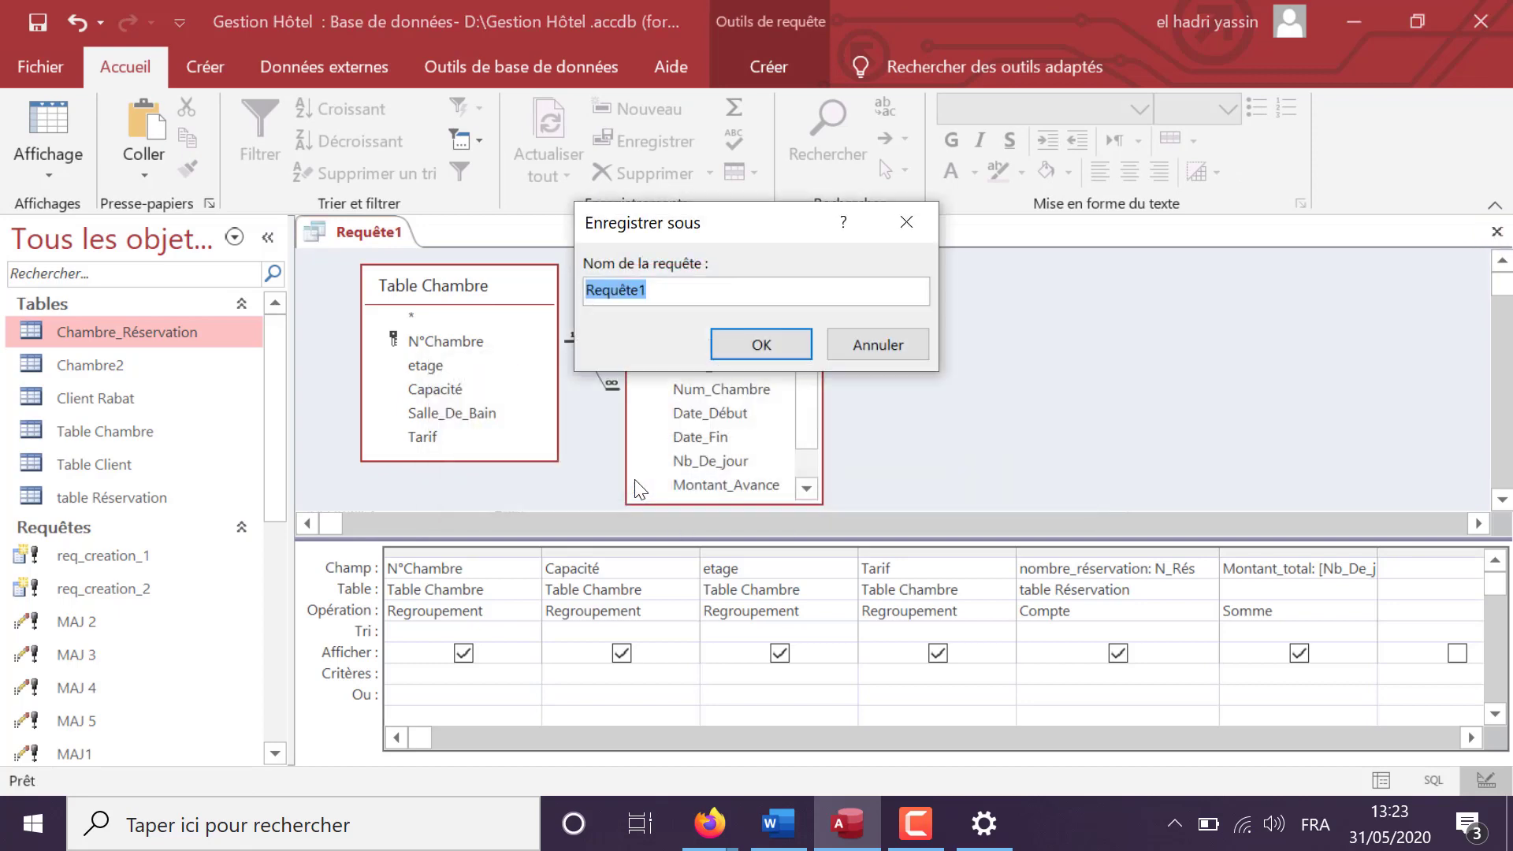
{"action": "type", "text": "req_cre"}
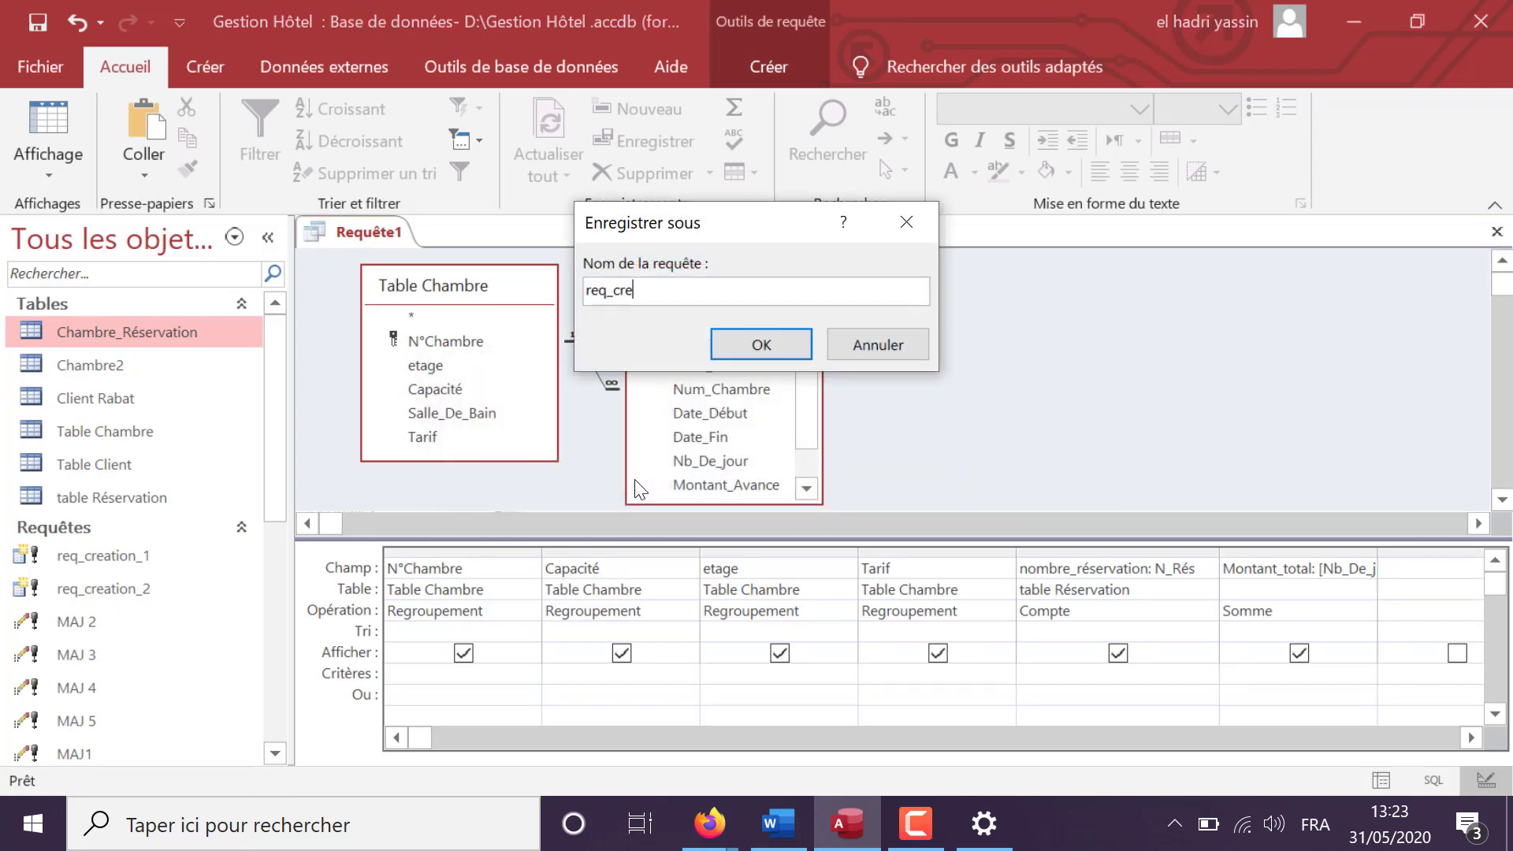
{"action": "type", "text": "ation_3"}
{"action": "key", "text": "Return"}
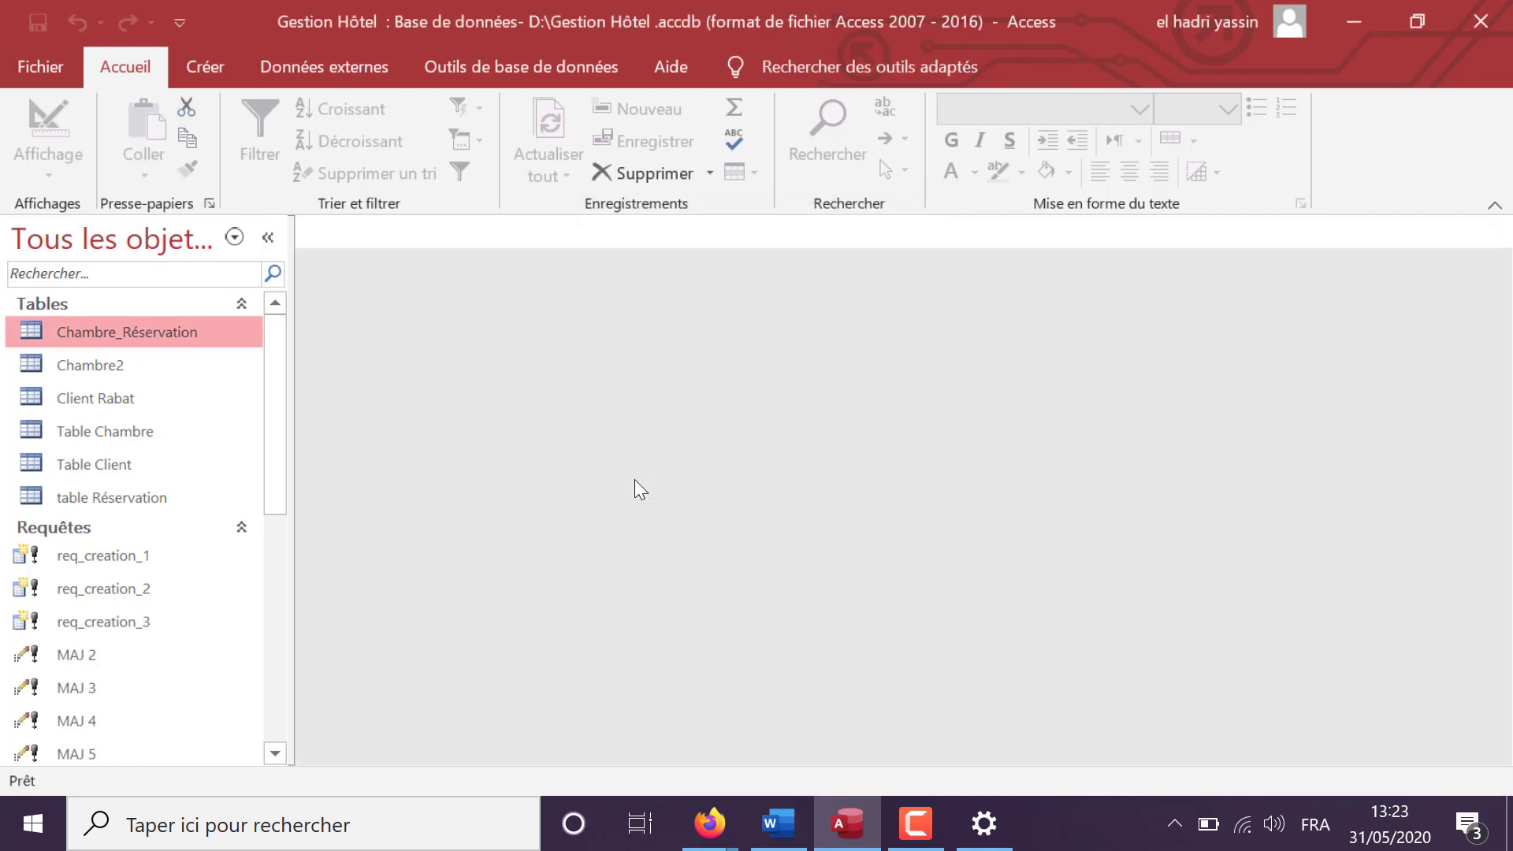
- Switch to the TP 1 access 2019 document in Word and copy the table name Client/Réservation from exercise 4 of Partie IX
{"action": "left_click", "coordinate": [779, 823]}
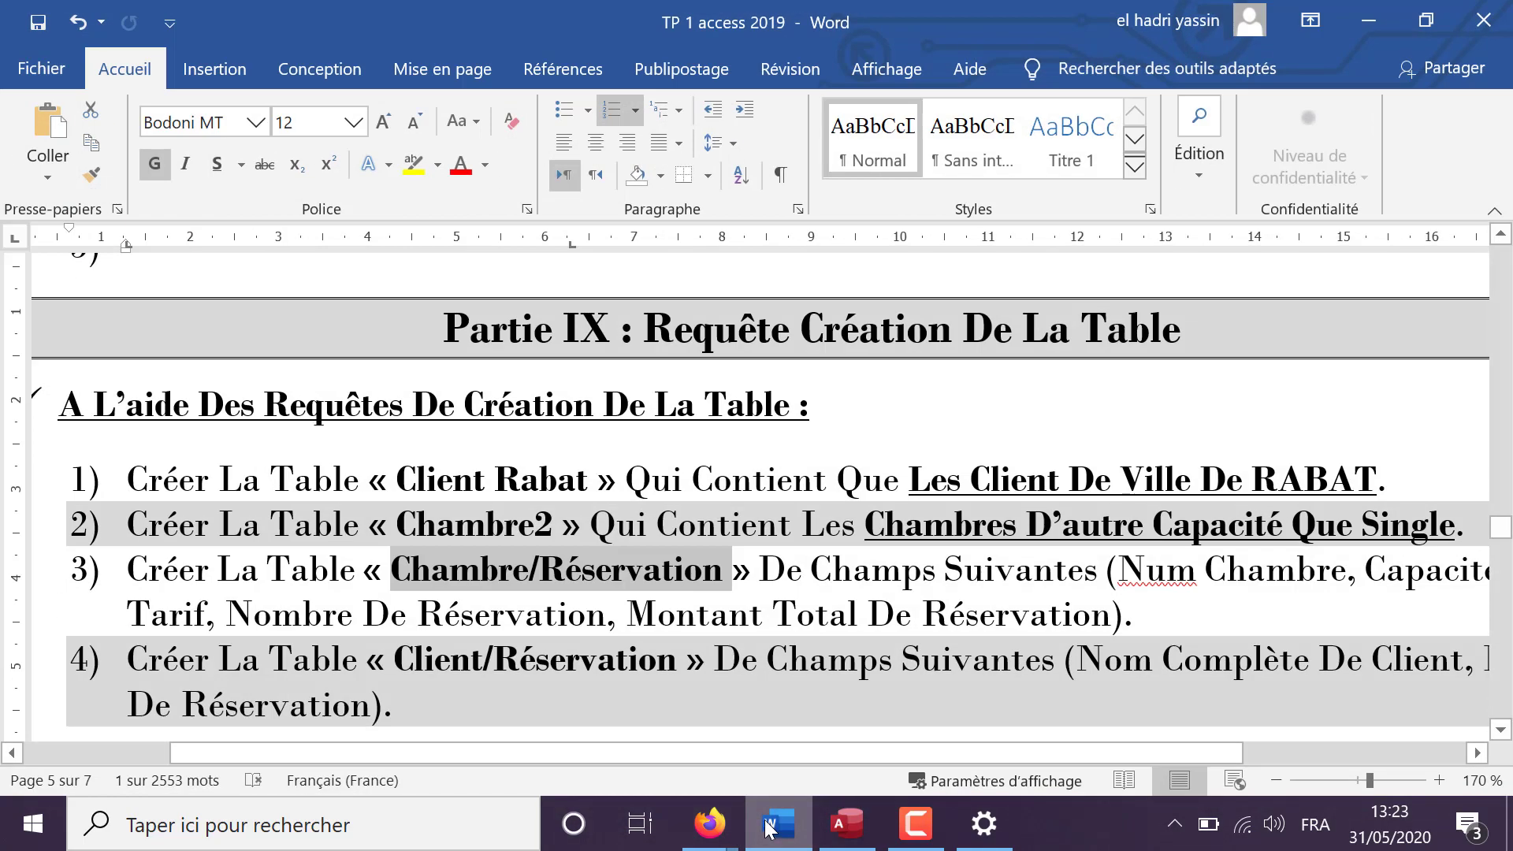
{"action": "scroll", "coordinate": [684, 649], "scroll_direction": "down", "scroll_amount": 3}
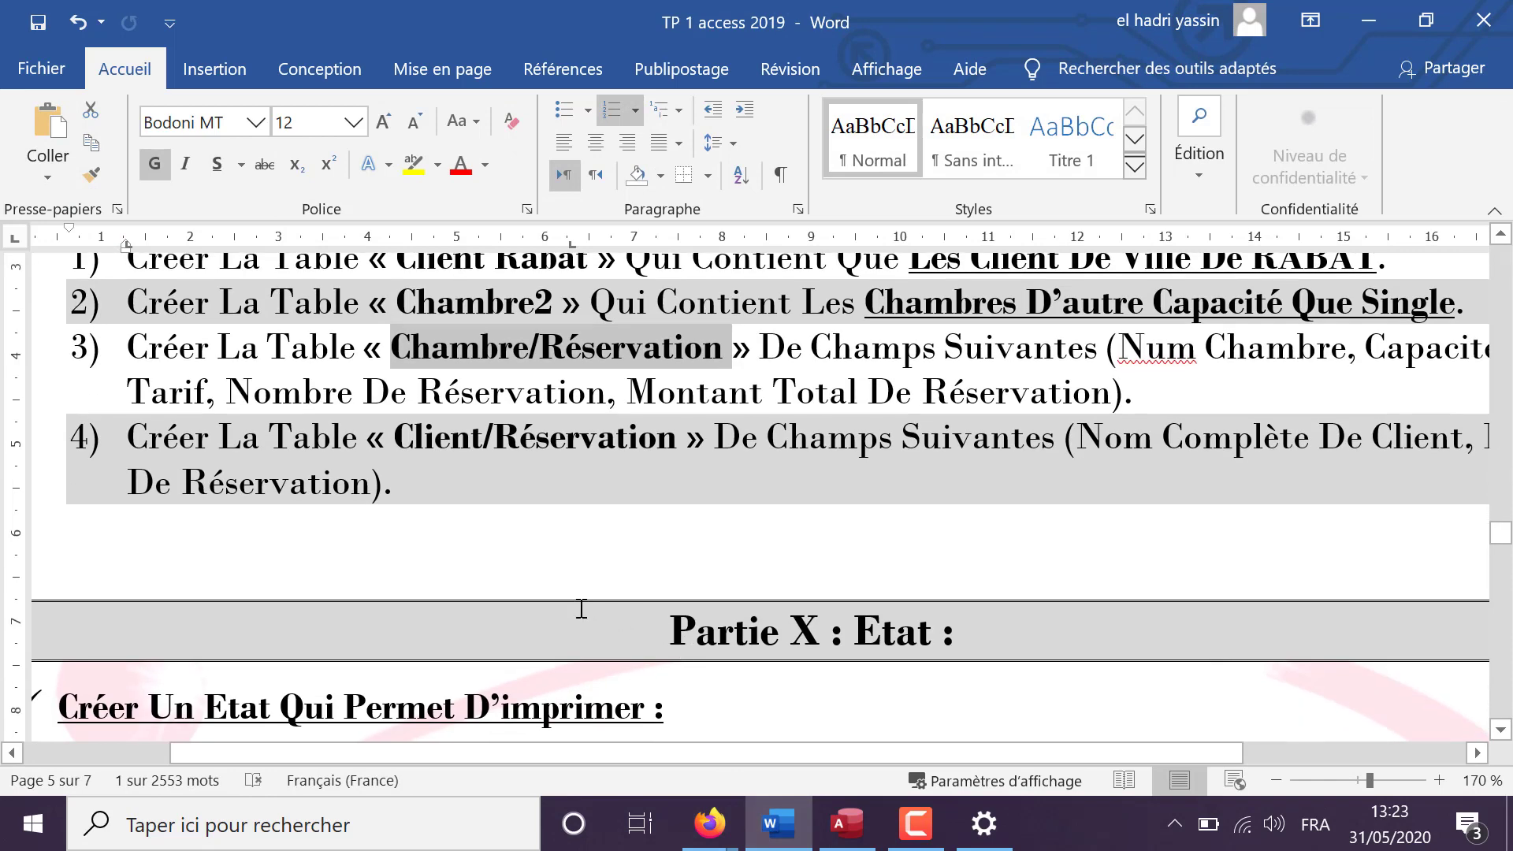
{"action": "left_click_drag", "start_coordinate": [394, 438], "coordinate": [601, 455]}
{"action": "key", "text": "ctrl+c"}
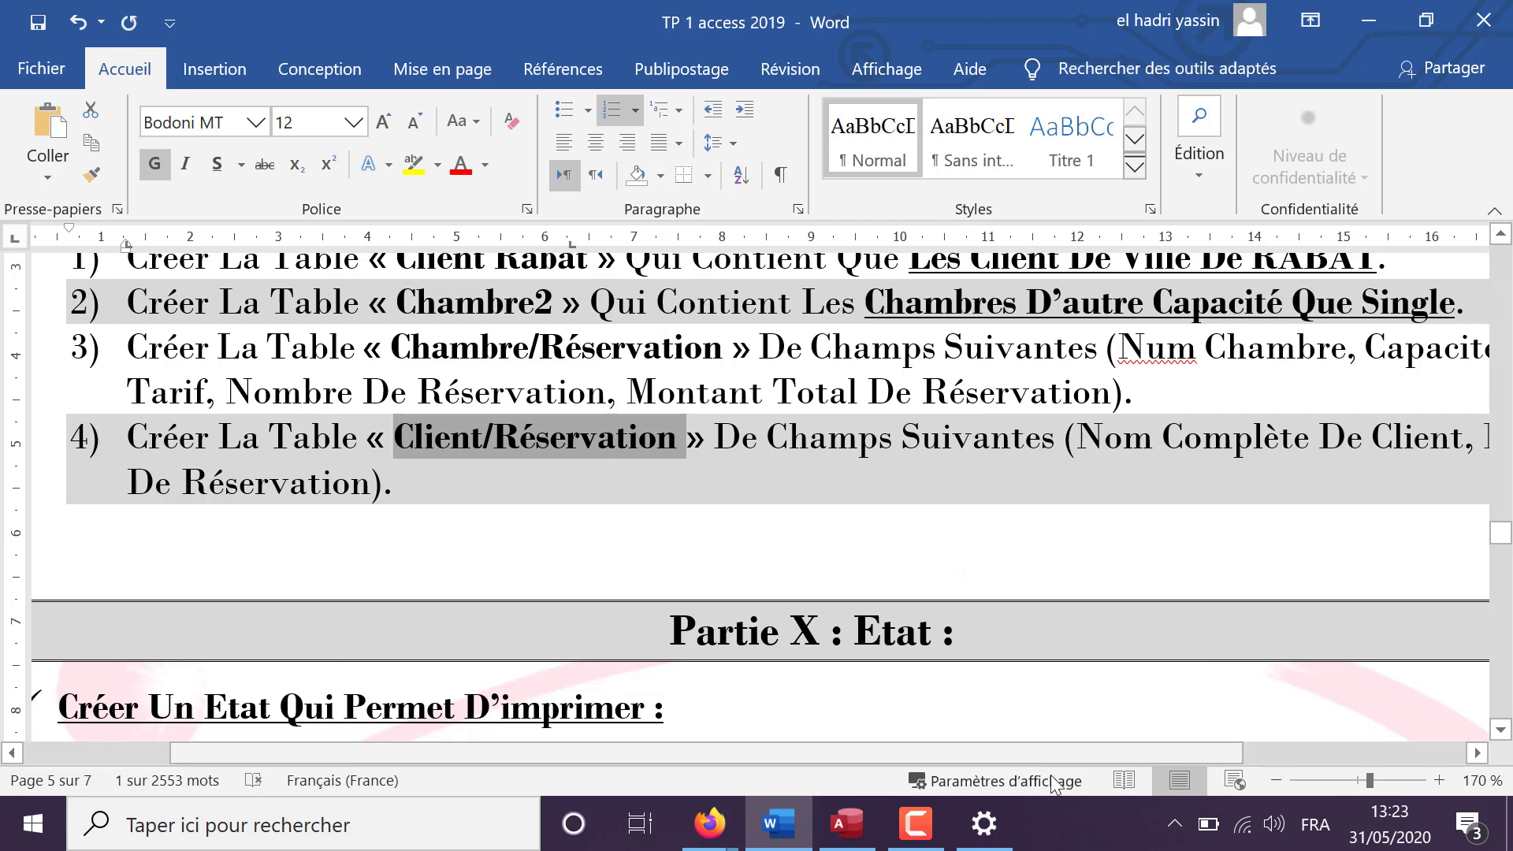
{"action": "mouse_move", "coordinate": [1066, 749]}
{"action": "left_mouse_down"}
{"action": "mouse_move", "coordinate": [1231, 750]}
{"action": "mouse_move", "coordinate": [1083, 740]}
{"action": "left_mouse_up"}
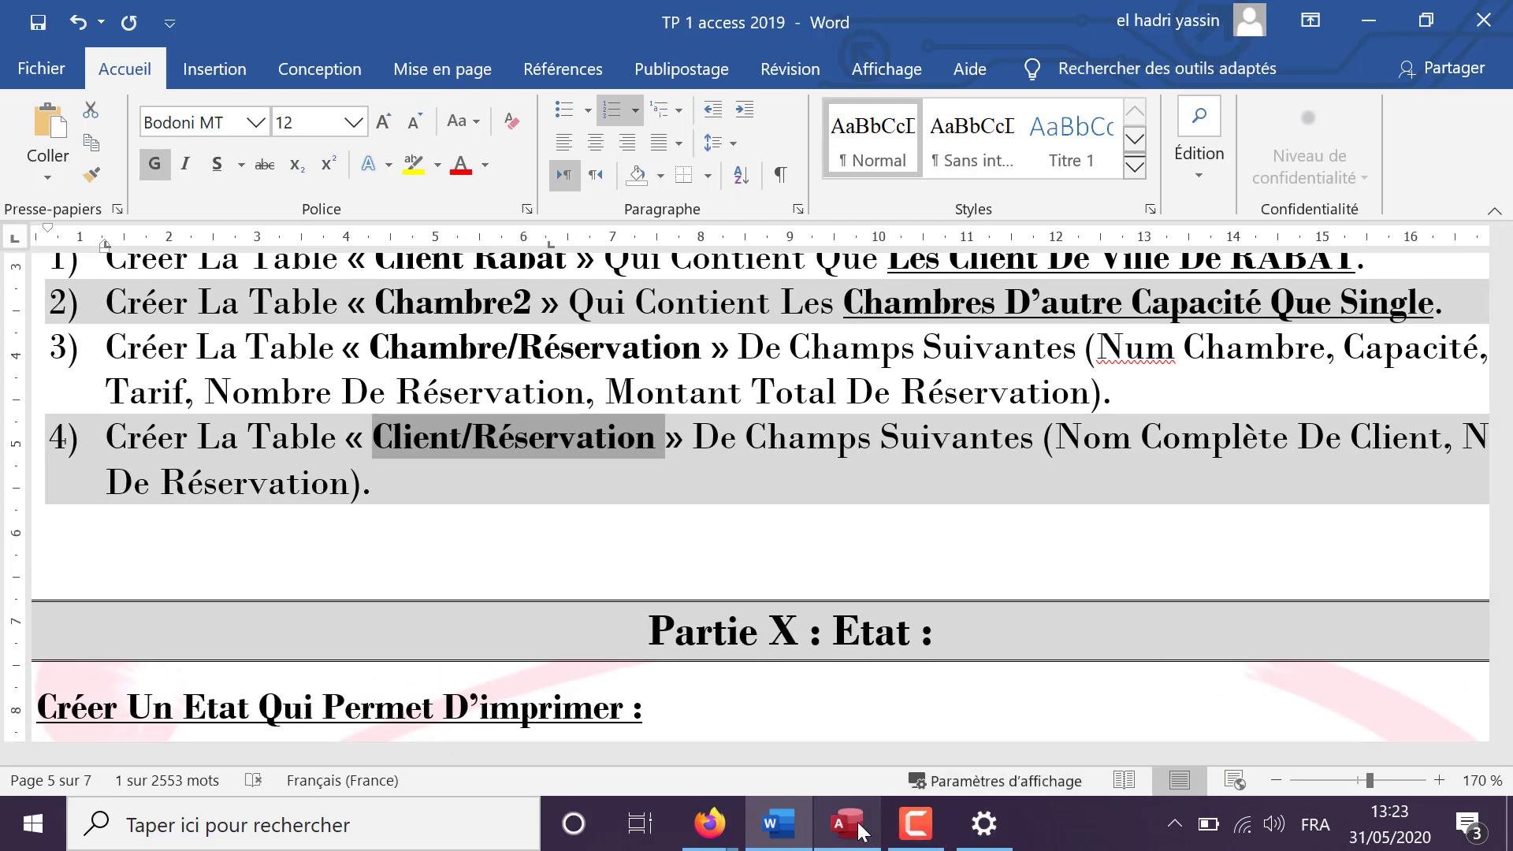
- Switch back to Access and create a new query in design view with Table Client and table Réservation
{"action": "left_click", "coordinate": [847, 824]}
{"action": "left_click", "coordinate": [214, 68]}
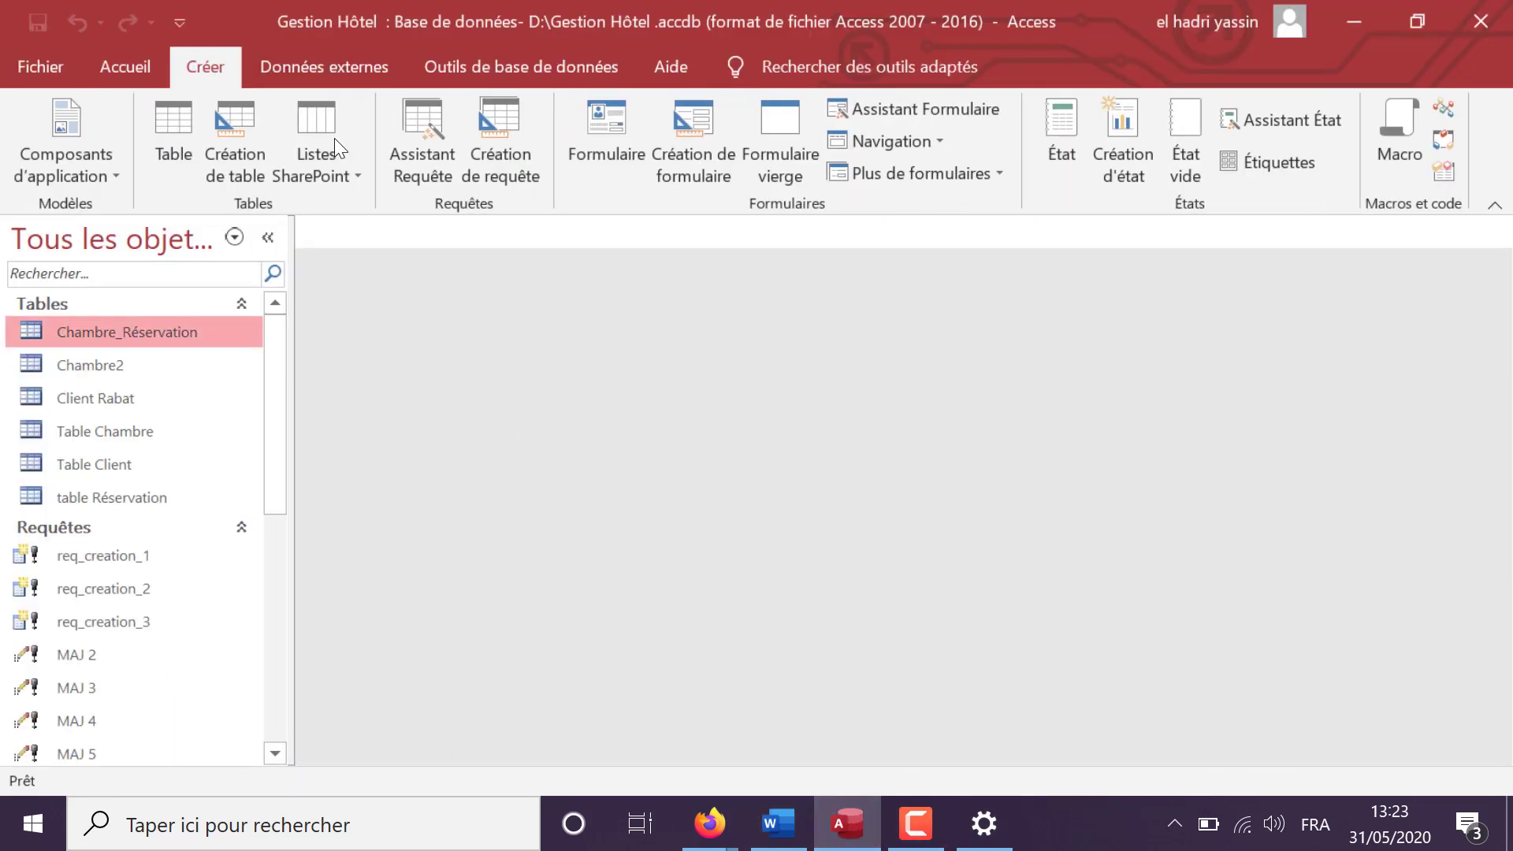
{"action": "left_click", "coordinate": [513, 138]}
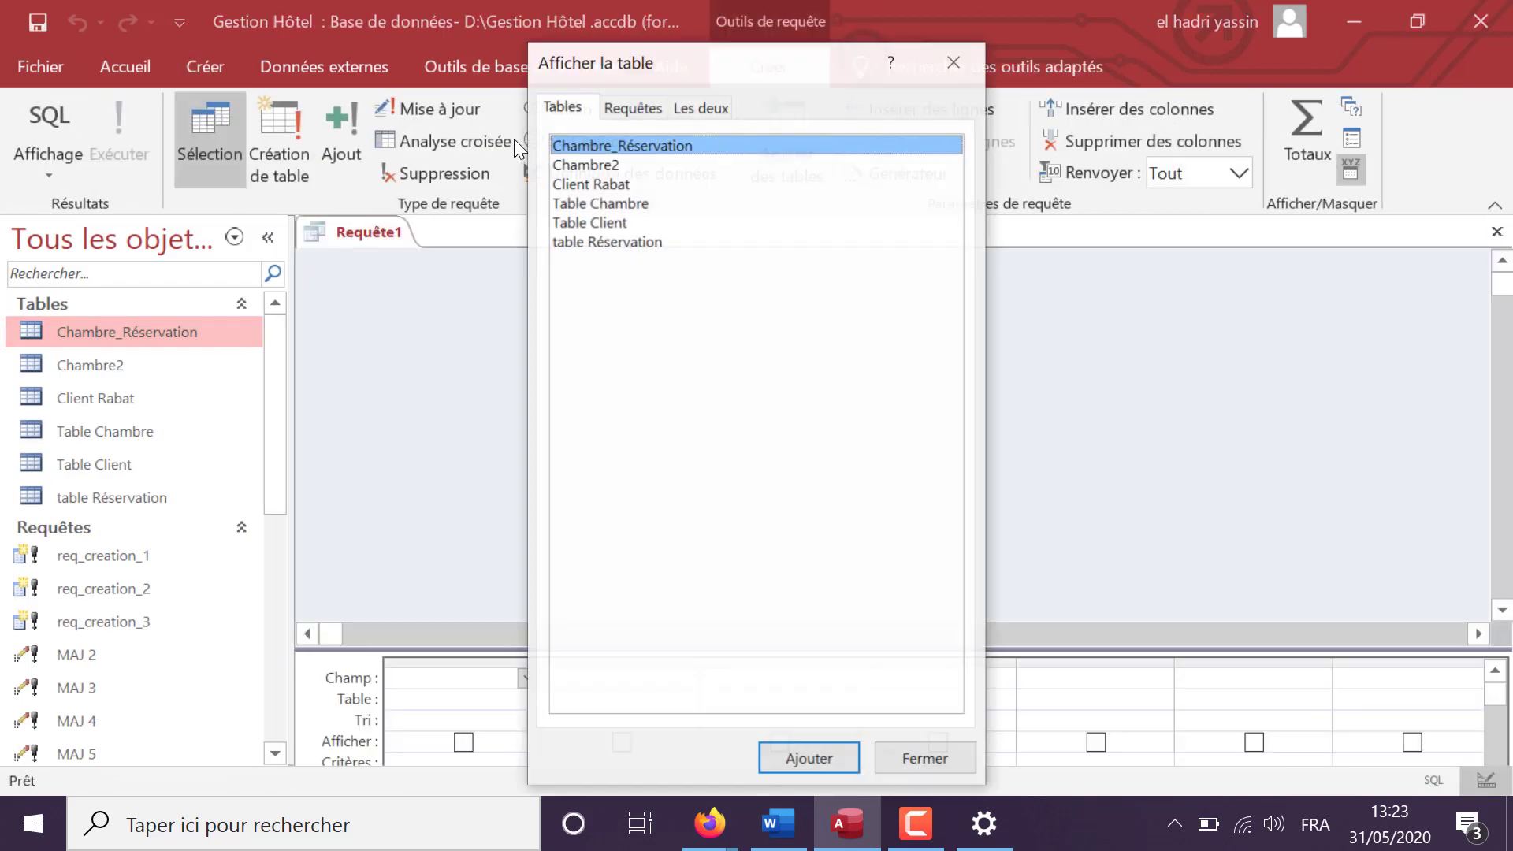
{"action": "left_click", "coordinate": [618, 221]}
{"action": "double_click", "coordinate": [618, 220]}
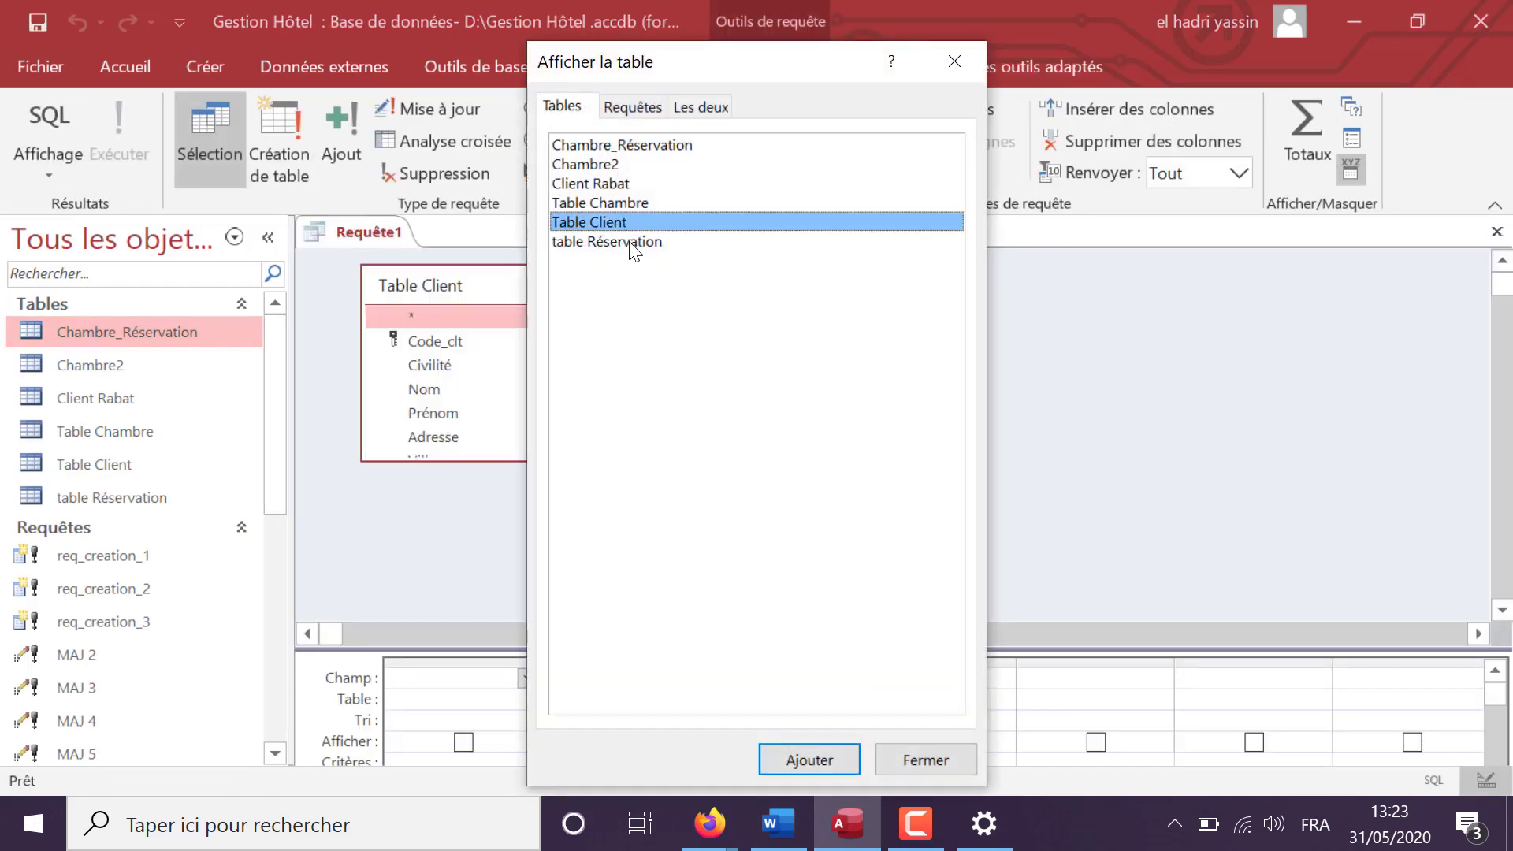
{"action": "double_click", "coordinate": [630, 242]}
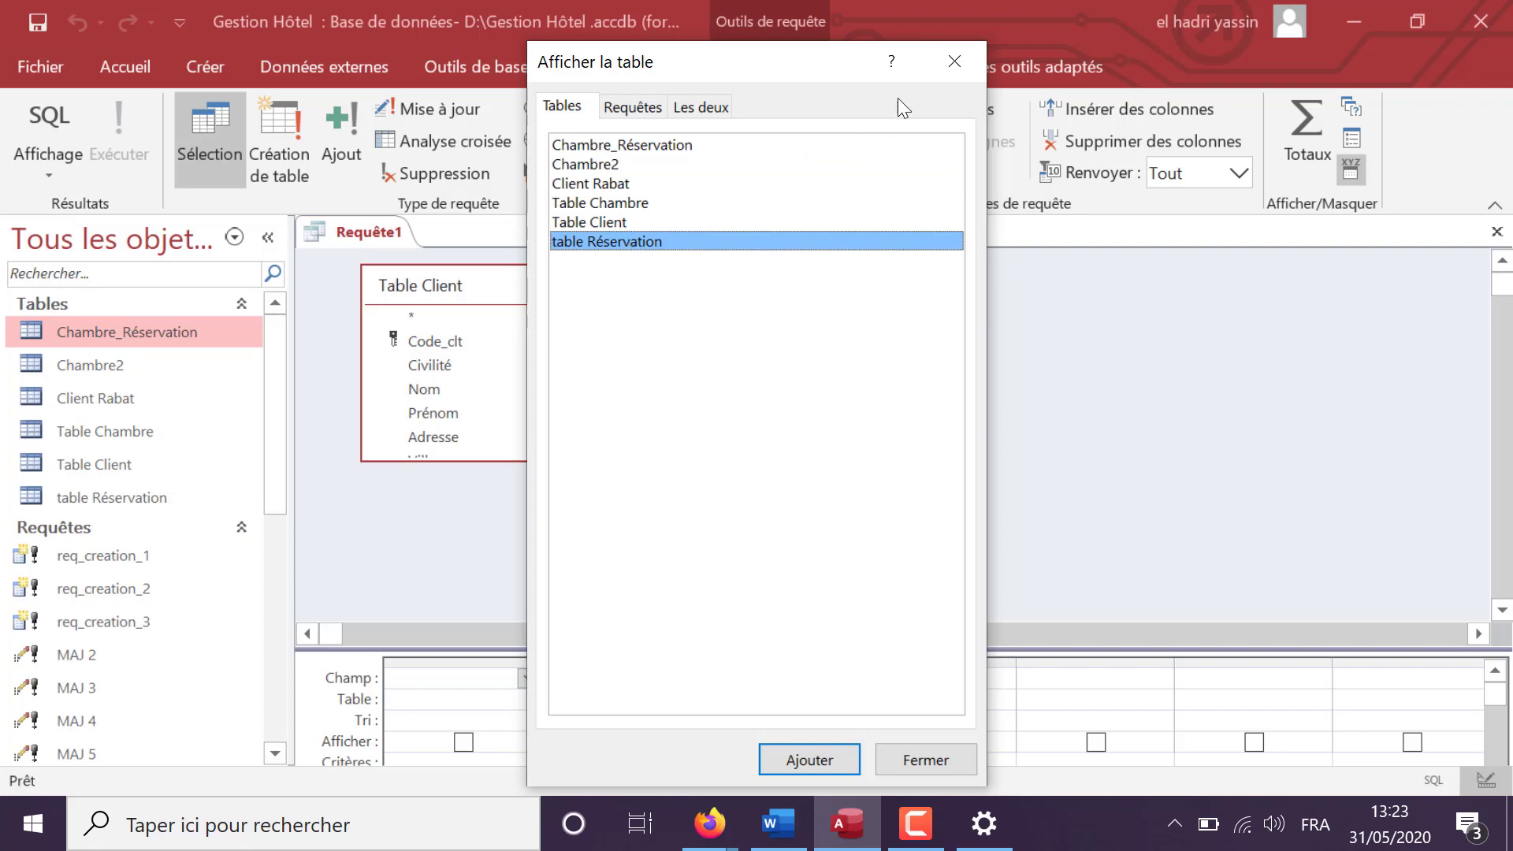
{"action": "left_click", "coordinate": [957, 68]}
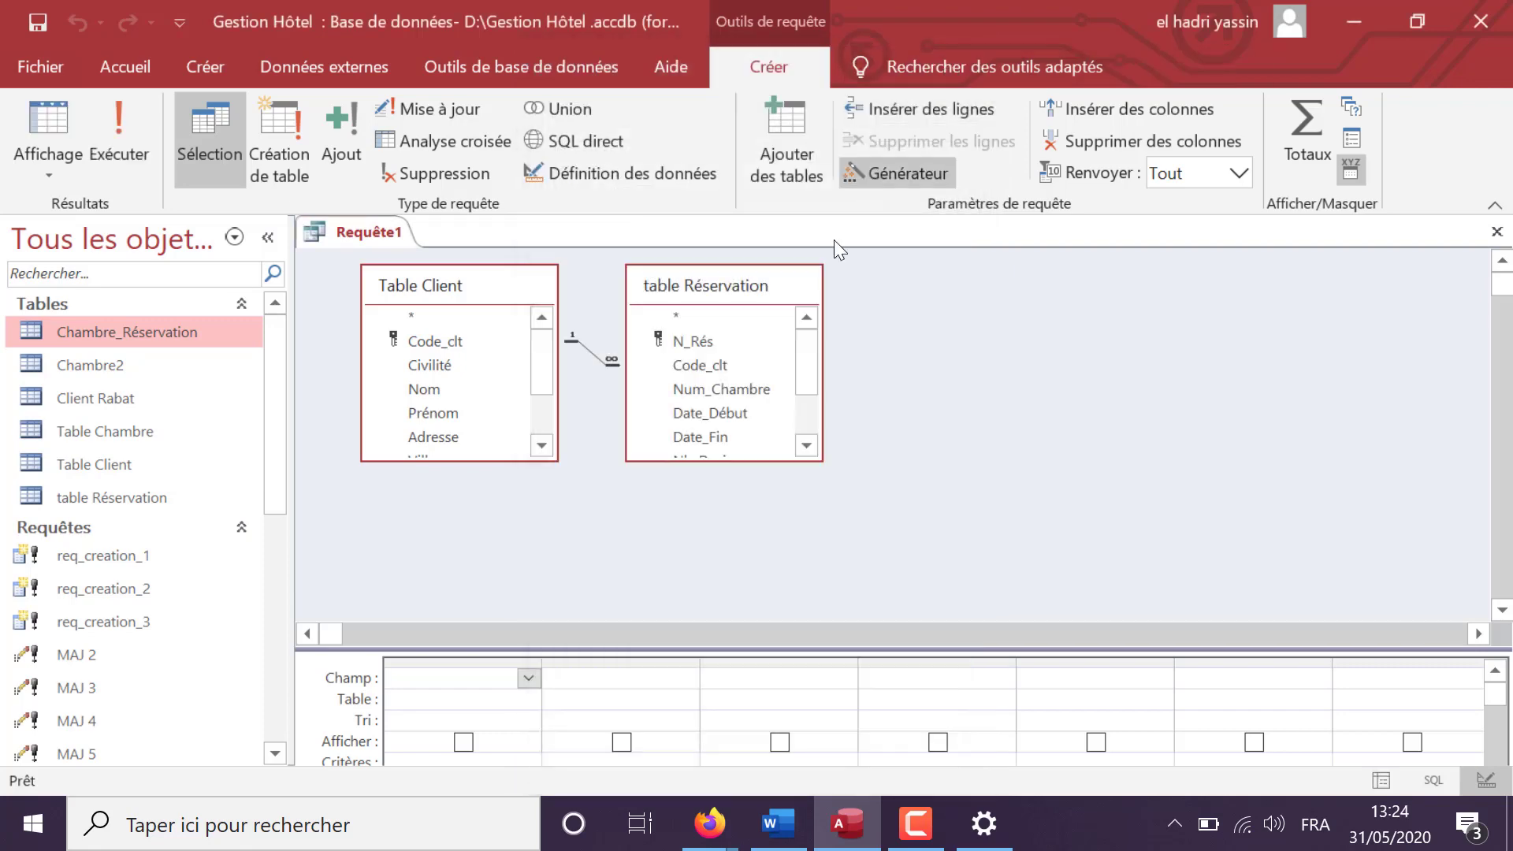
- Turn the query into a make-table query that creates Client_Réservation in the current database
{"action": "left_click_drag", "start_coordinate": [561, 648], "coordinate": [534, 395]}
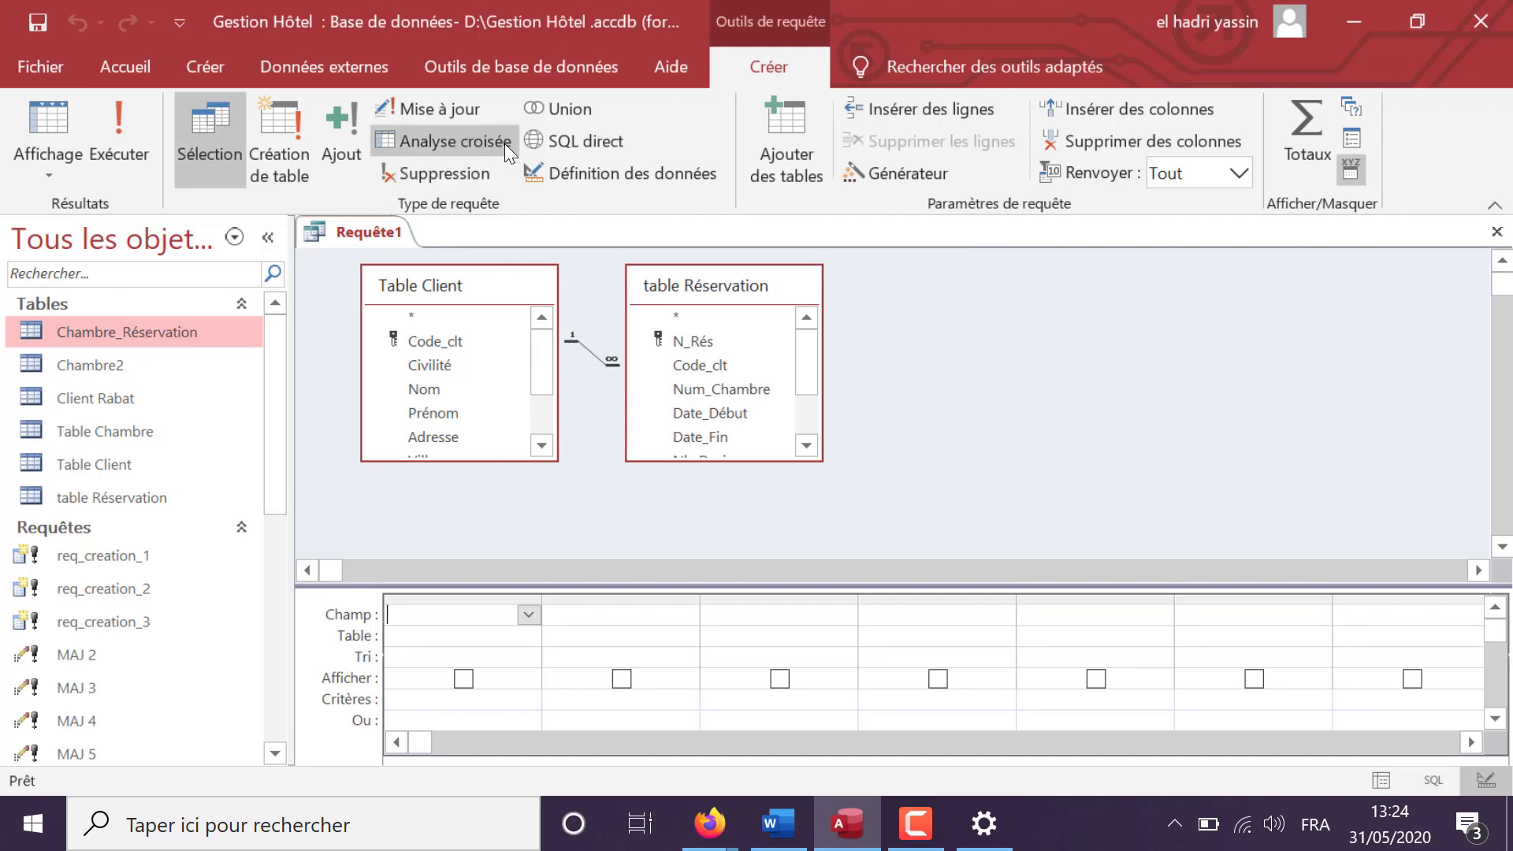
{"action": "left_click", "coordinate": [298, 160]}
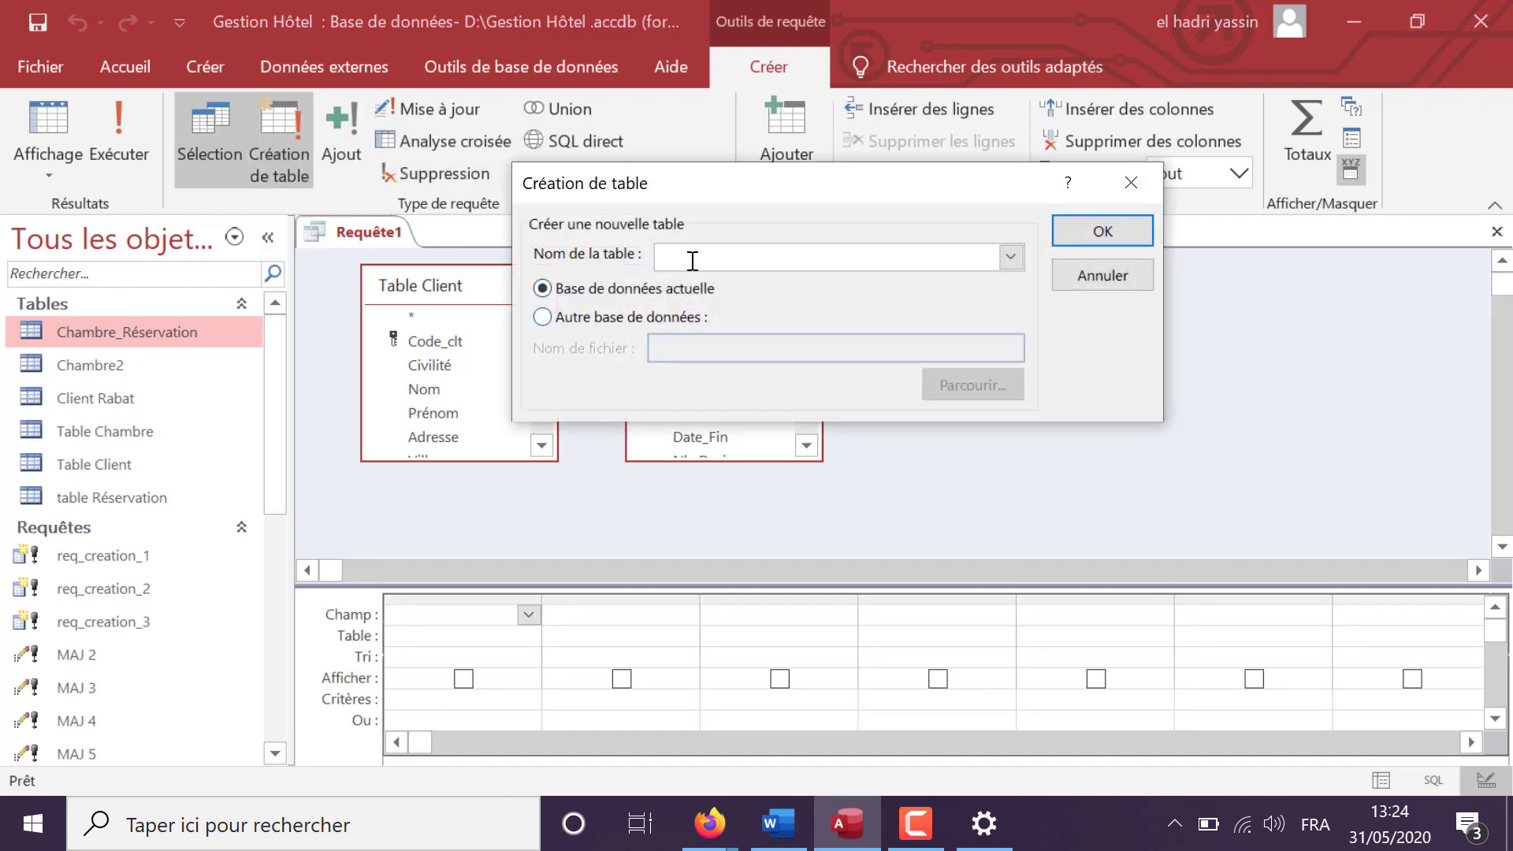
{"action": "key", "text": "ctrl+v"}
{"action": "left_click", "coordinate": [700, 256]}
{"action": "key", "text": "BackSpace"}
{"action": "type", "text": "_"}
{"action": "left_click", "coordinate": [1125, 228]}
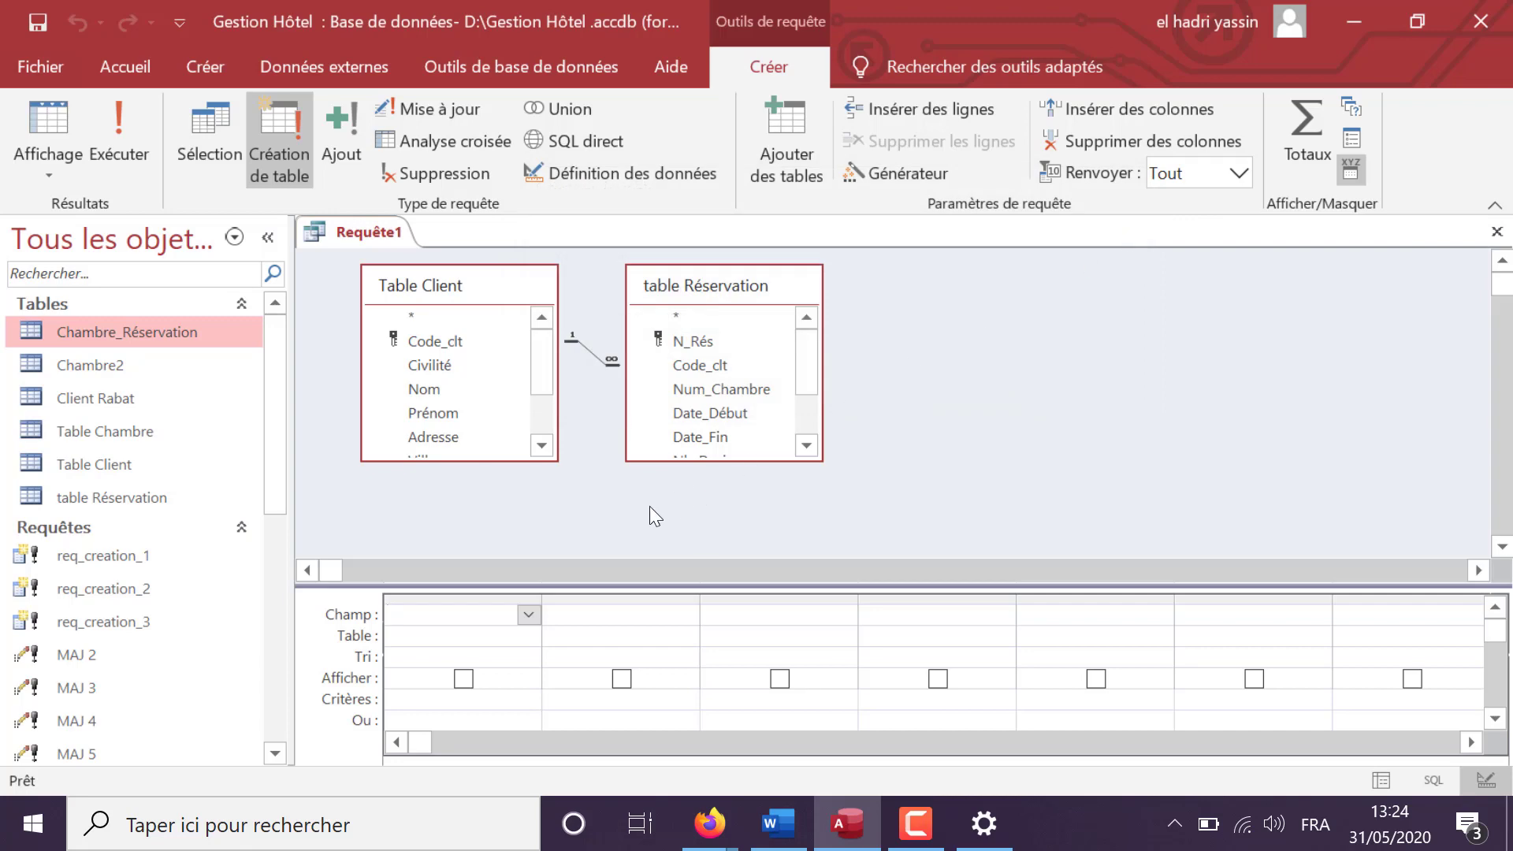
- Add a calculated column joining the client's names with the expression Nom+" "+Prénom
{"action": "left_click_drag", "start_coordinate": [552, 584], "coordinate": [547, 549]}
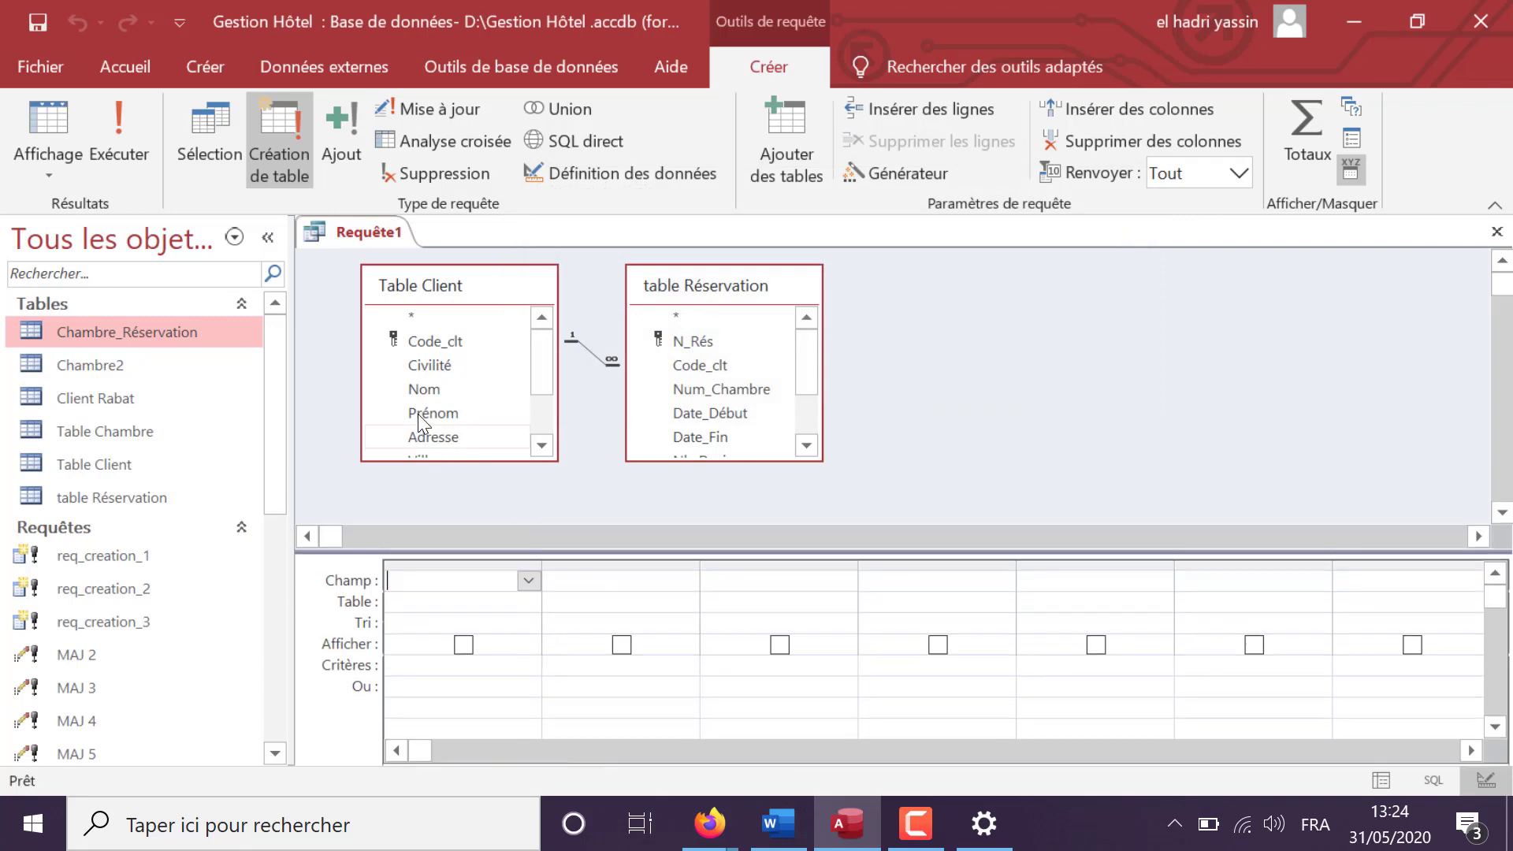
{"action": "double_click", "coordinate": [414, 390]}
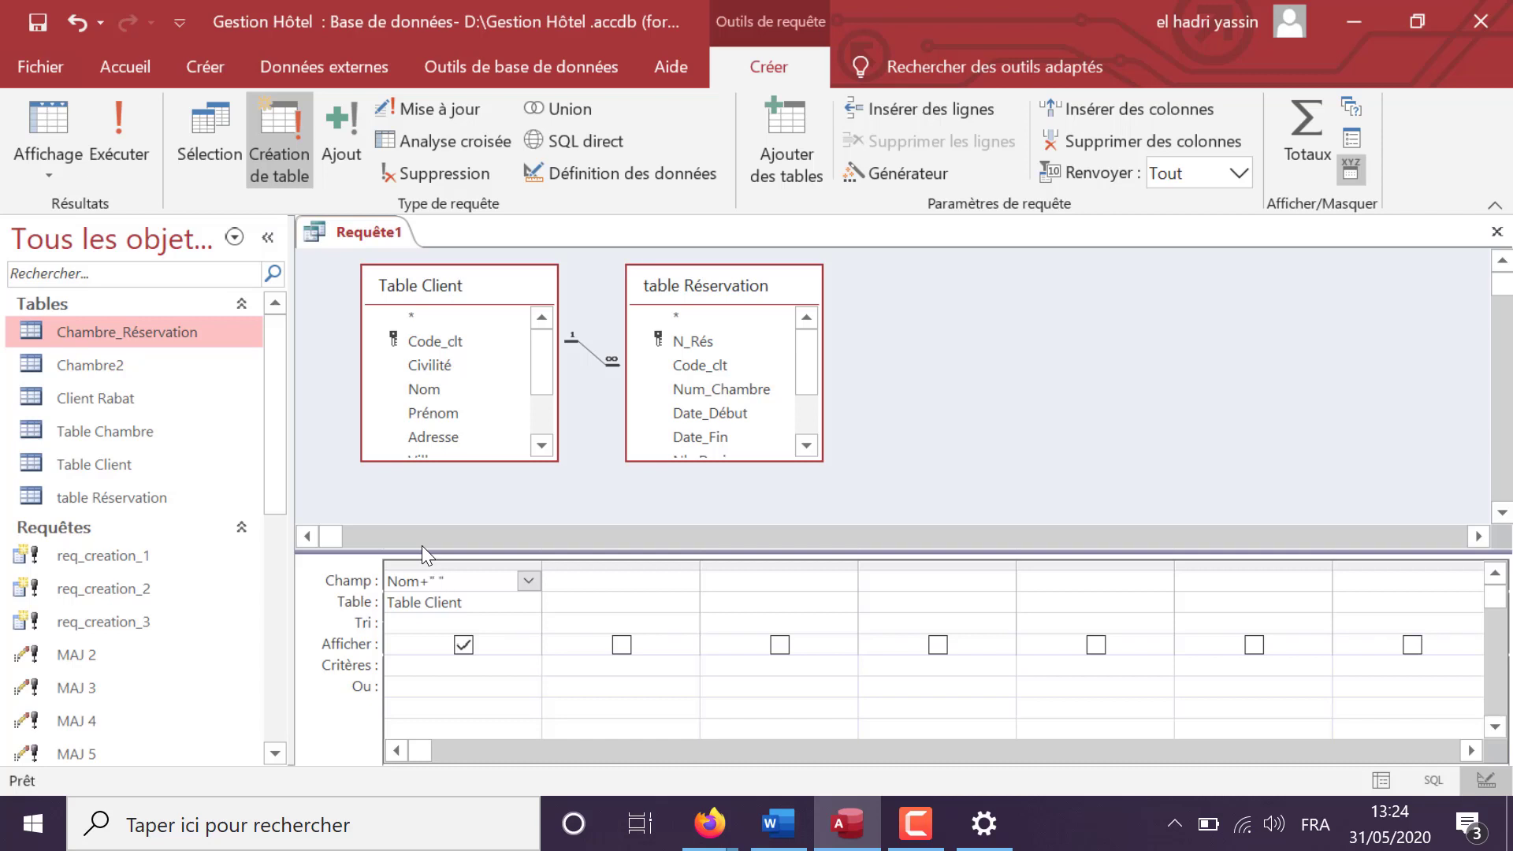
{"action": "type", "text": "+\" \"+Prénom"}
{"action": "left_click", "coordinate": [457, 690]}
- Rename the joined-name column as Nom Client
{"action": "left_click_drag", "start_coordinate": [420, 584], "coordinate": [382, 584]}
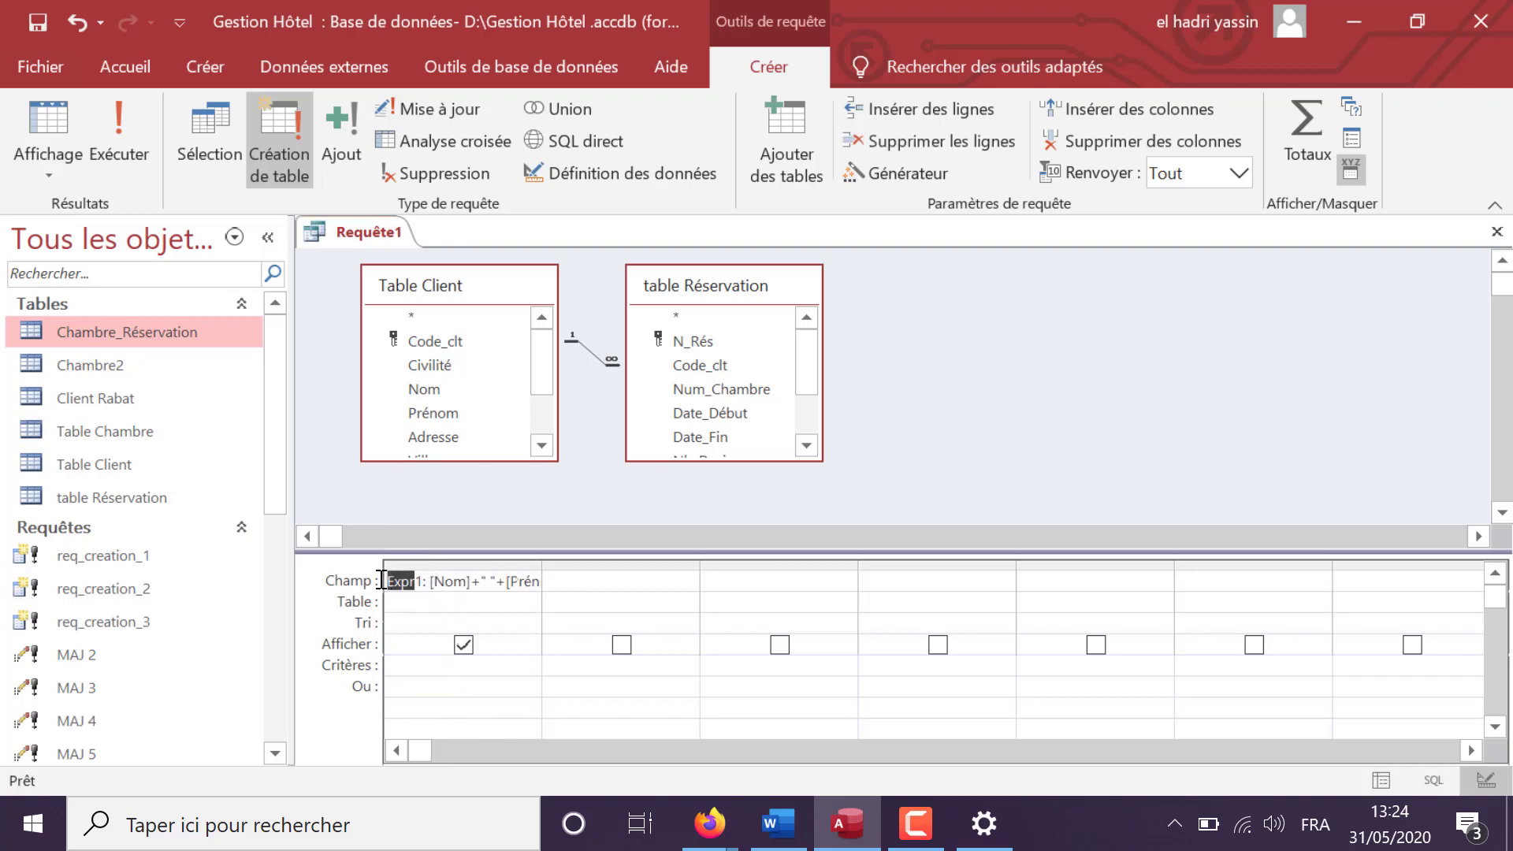
{"action": "key", "text": "BackSpace"}
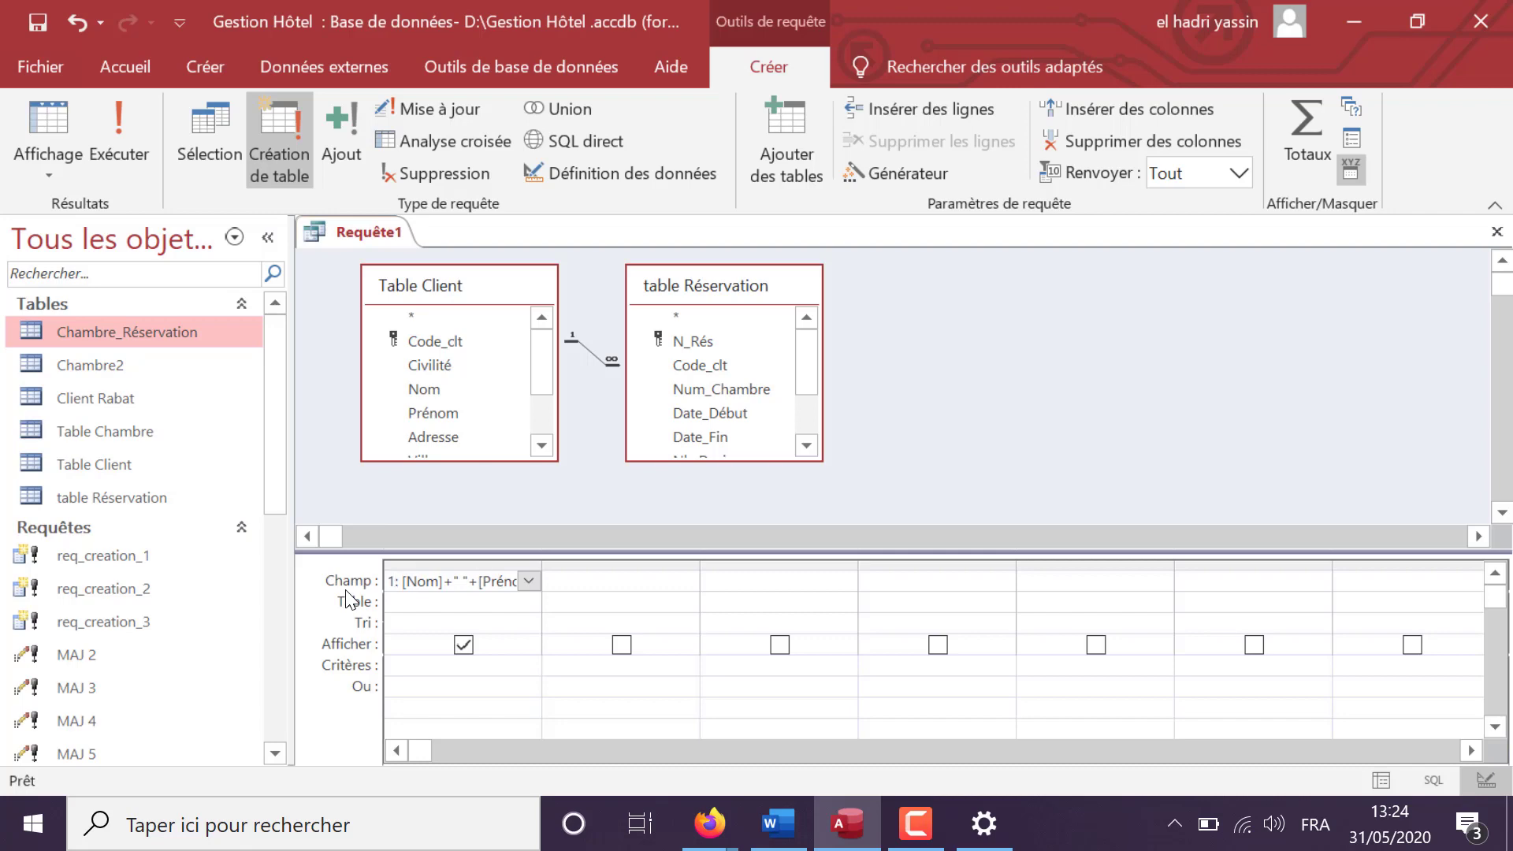
{"action": "key", "text": "Delete"}
{"action": "type", "text": "Nom"}
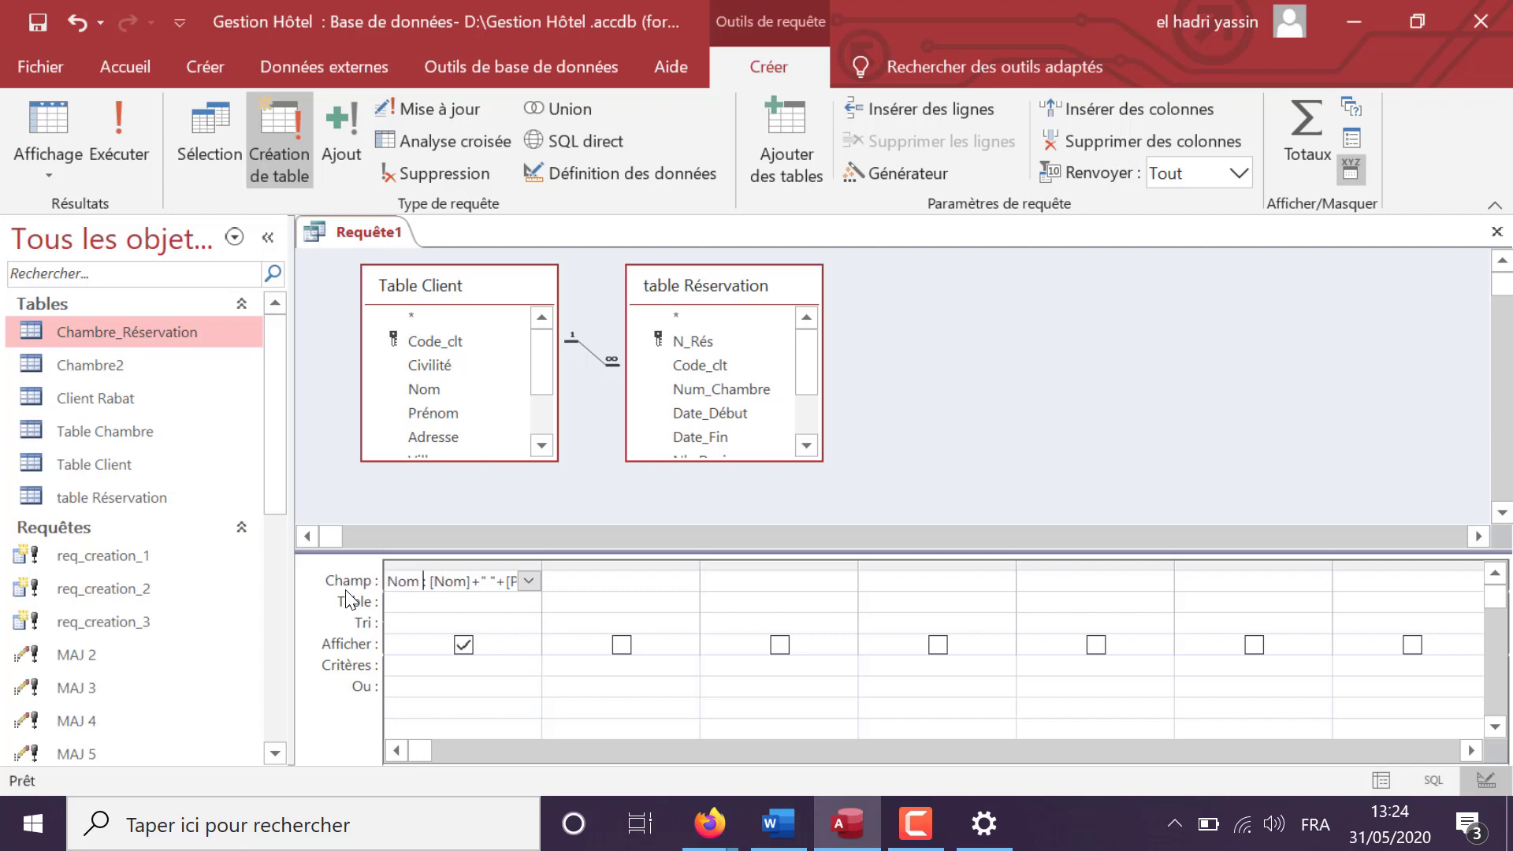
{"action": "type", "text": " Client"}
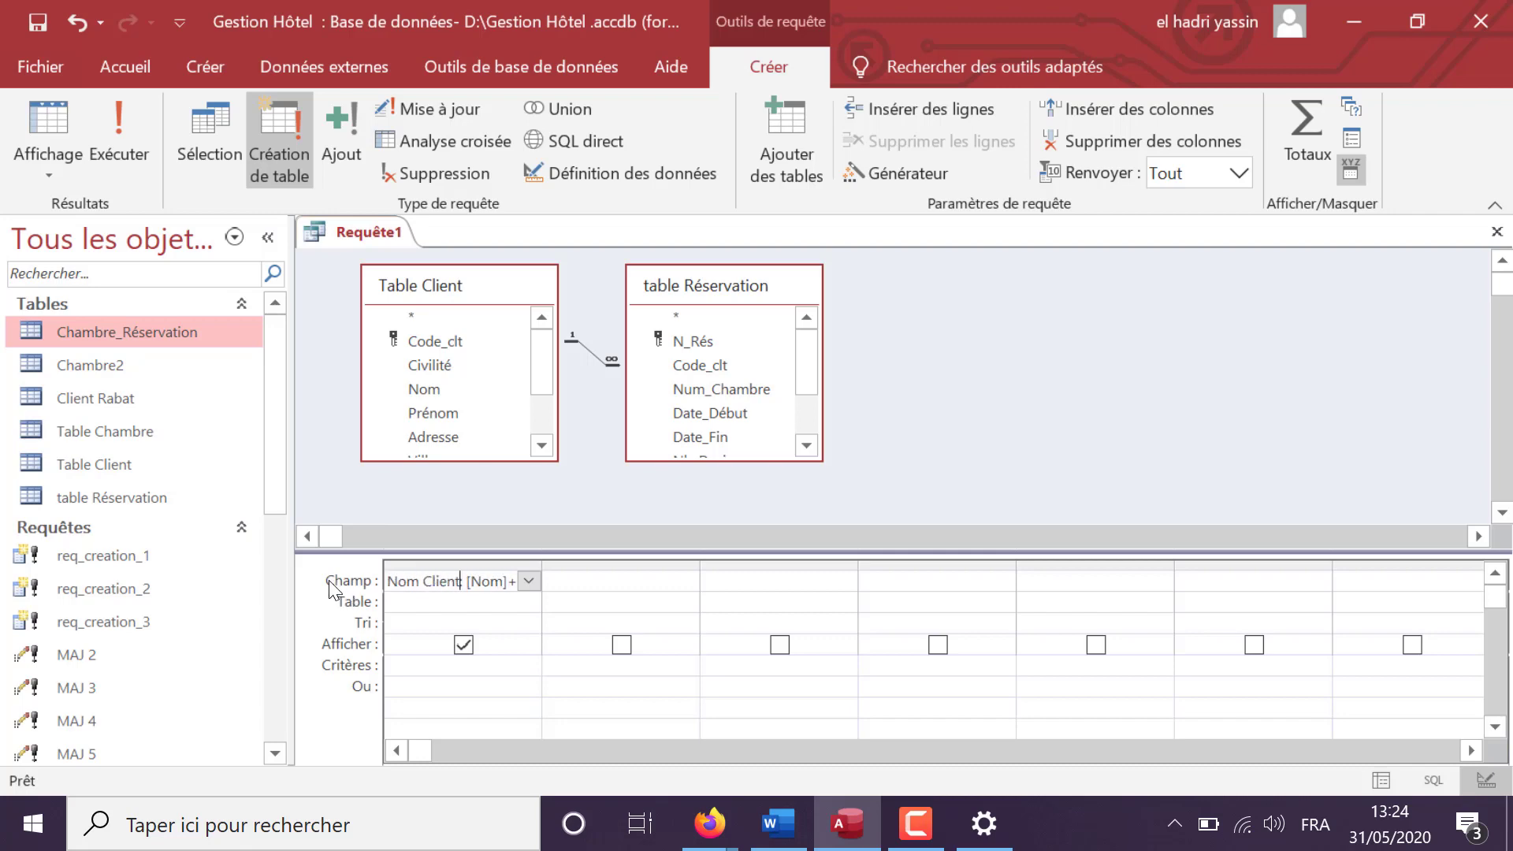
{"action": "left_click", "coordinate": [466, 703]}
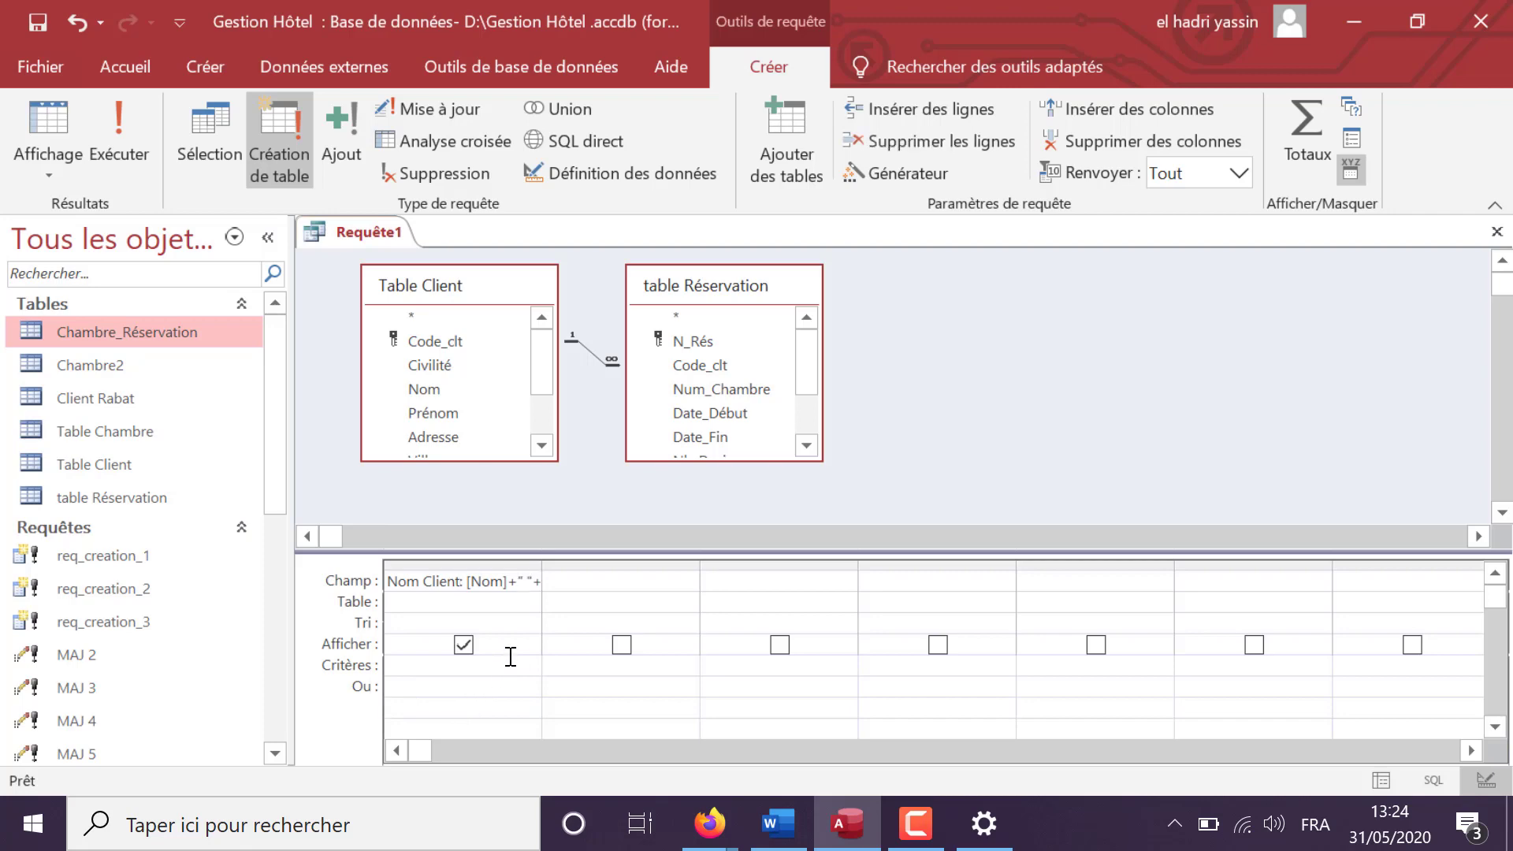
- Add the N_Rés field from table Réservation, show the totals row and set the field's operation to Compte
{"action": "double_click", "coordinate": [697, 342]}
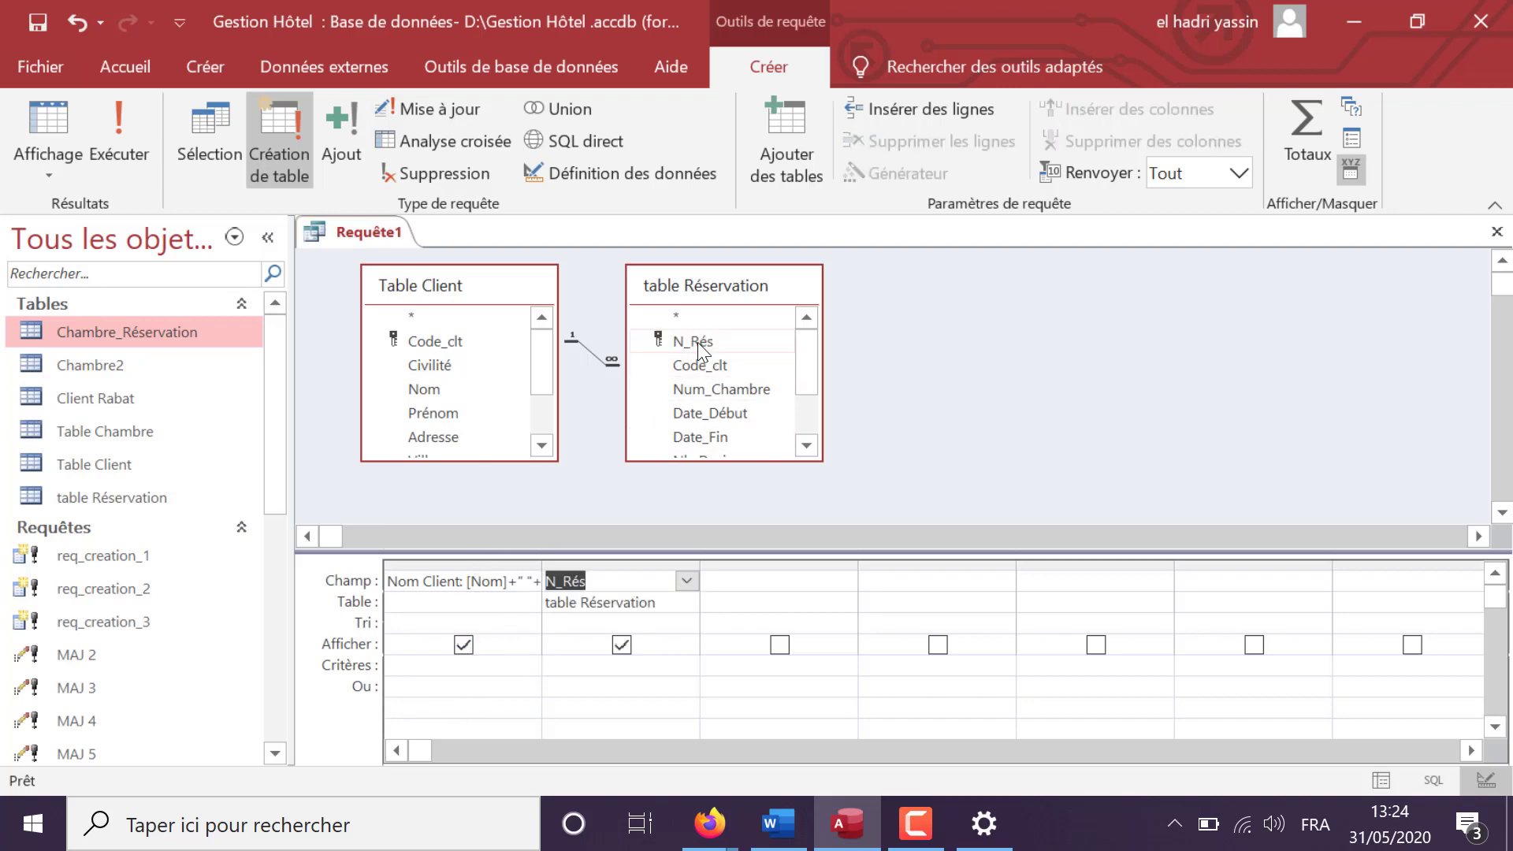
{"action": "left_click", "coordinate": [1306, 134]}
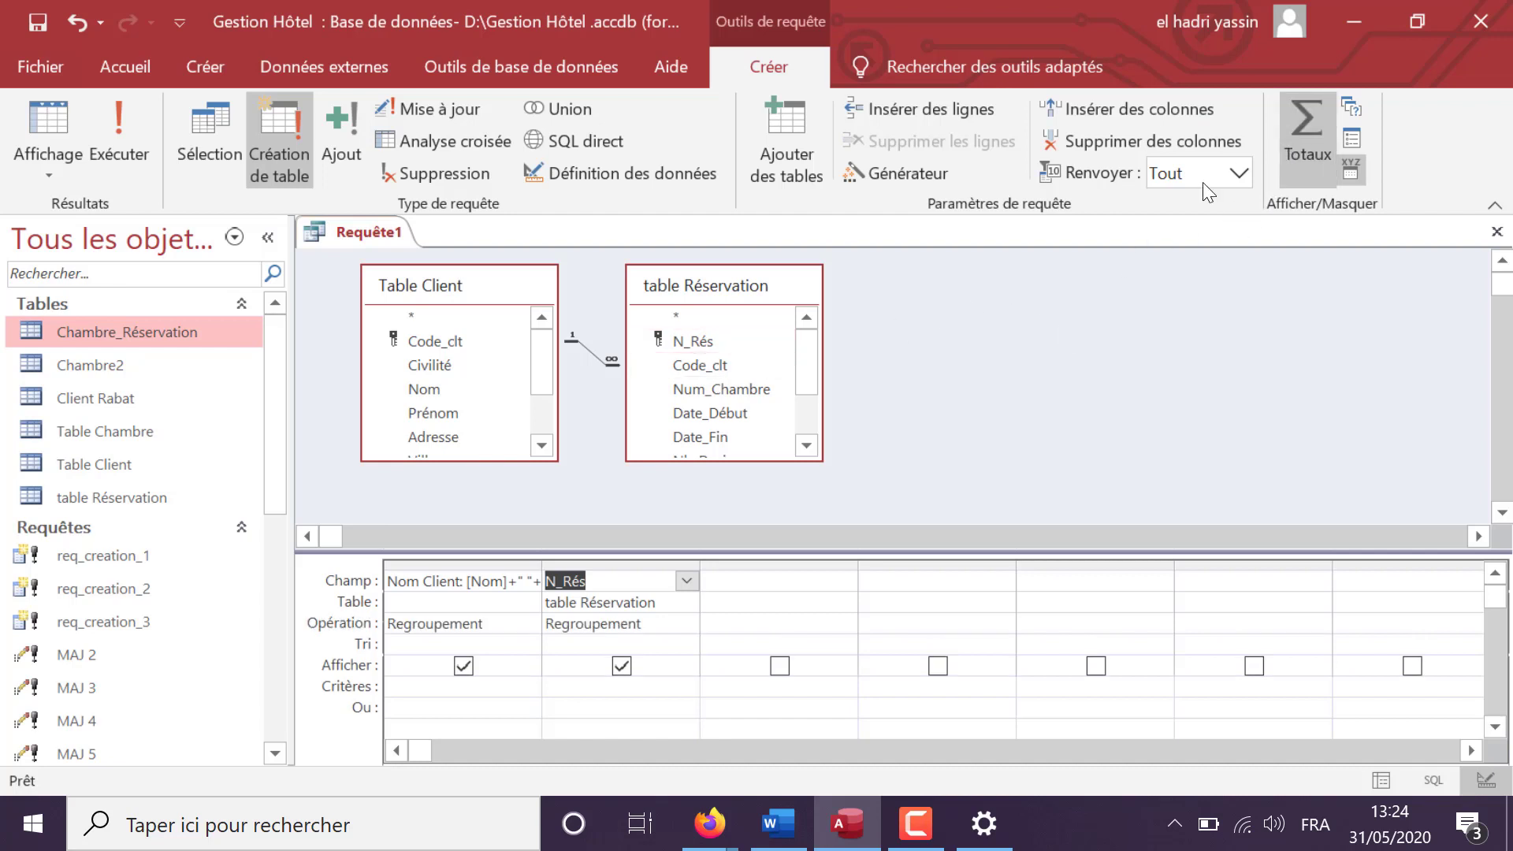
{"action": "left_click", "coordinate": [671, 627]}
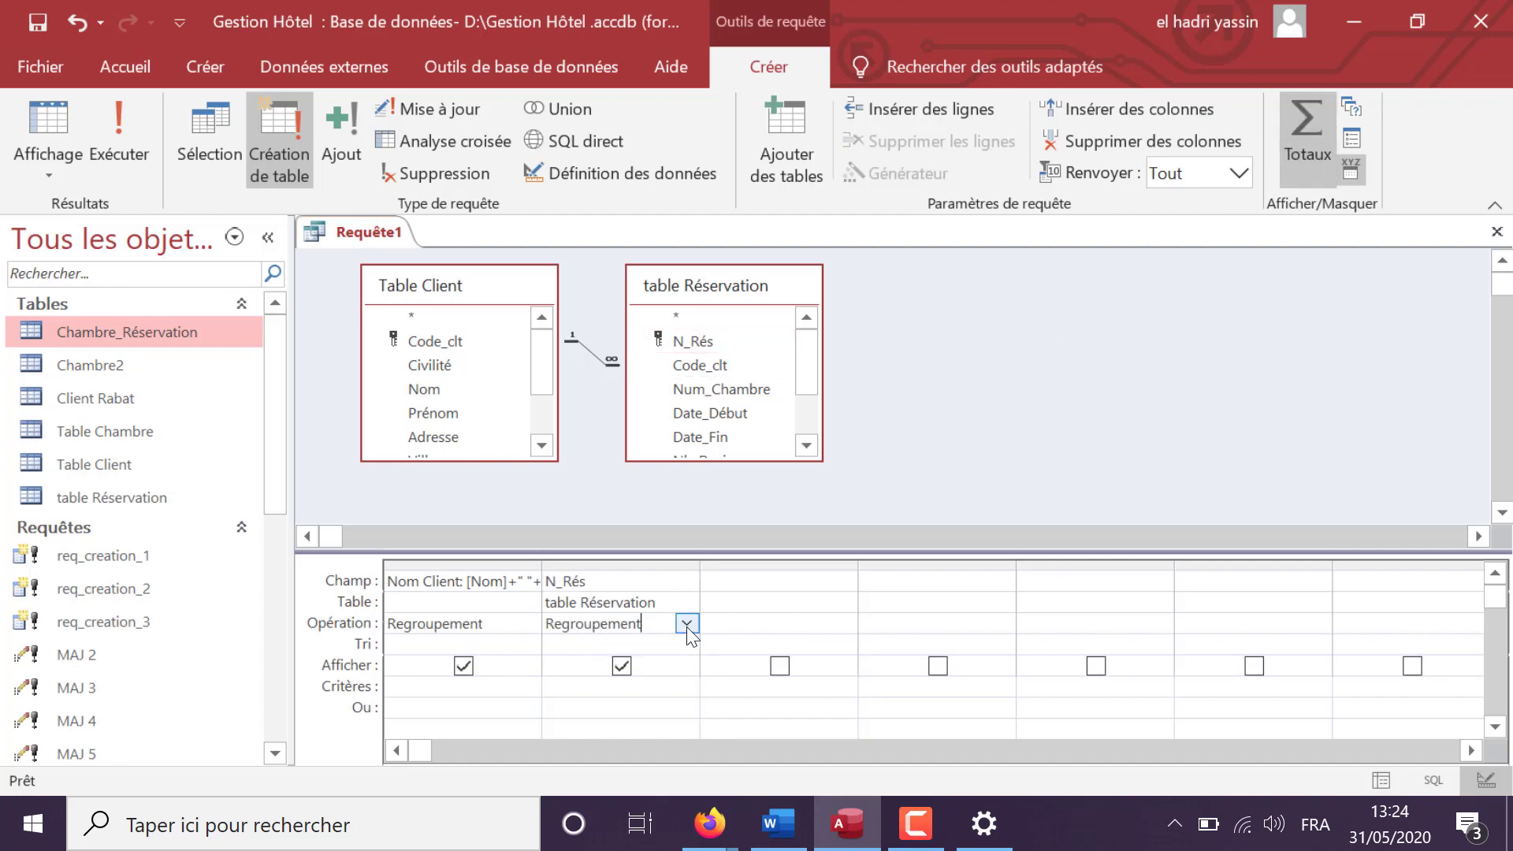
{"action": "left_click", "coordinate": [687, 624]}
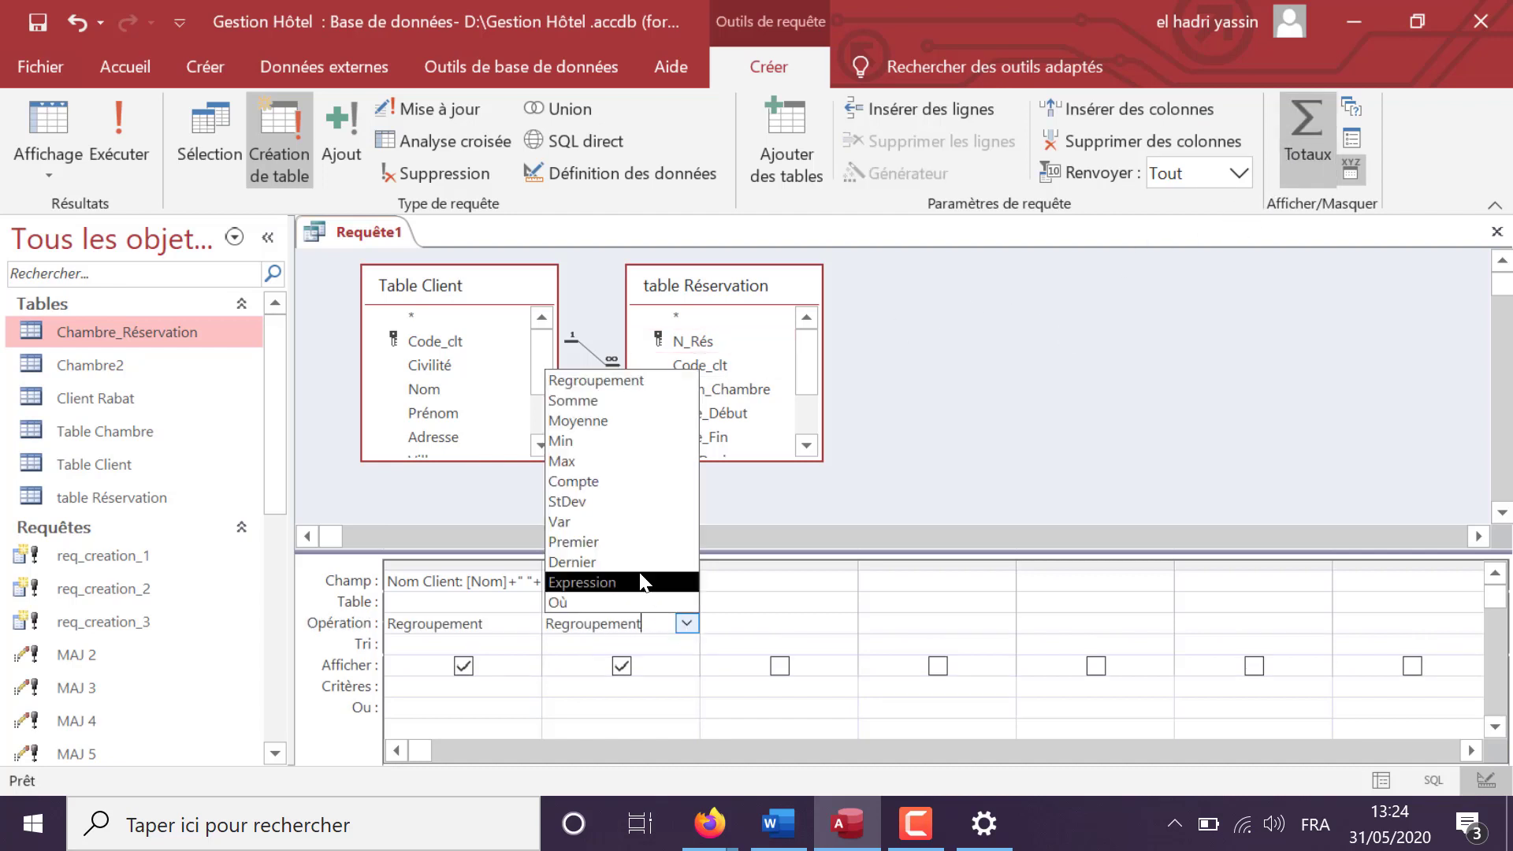
{"action": "left_click", "coordinate": [622, 482]}
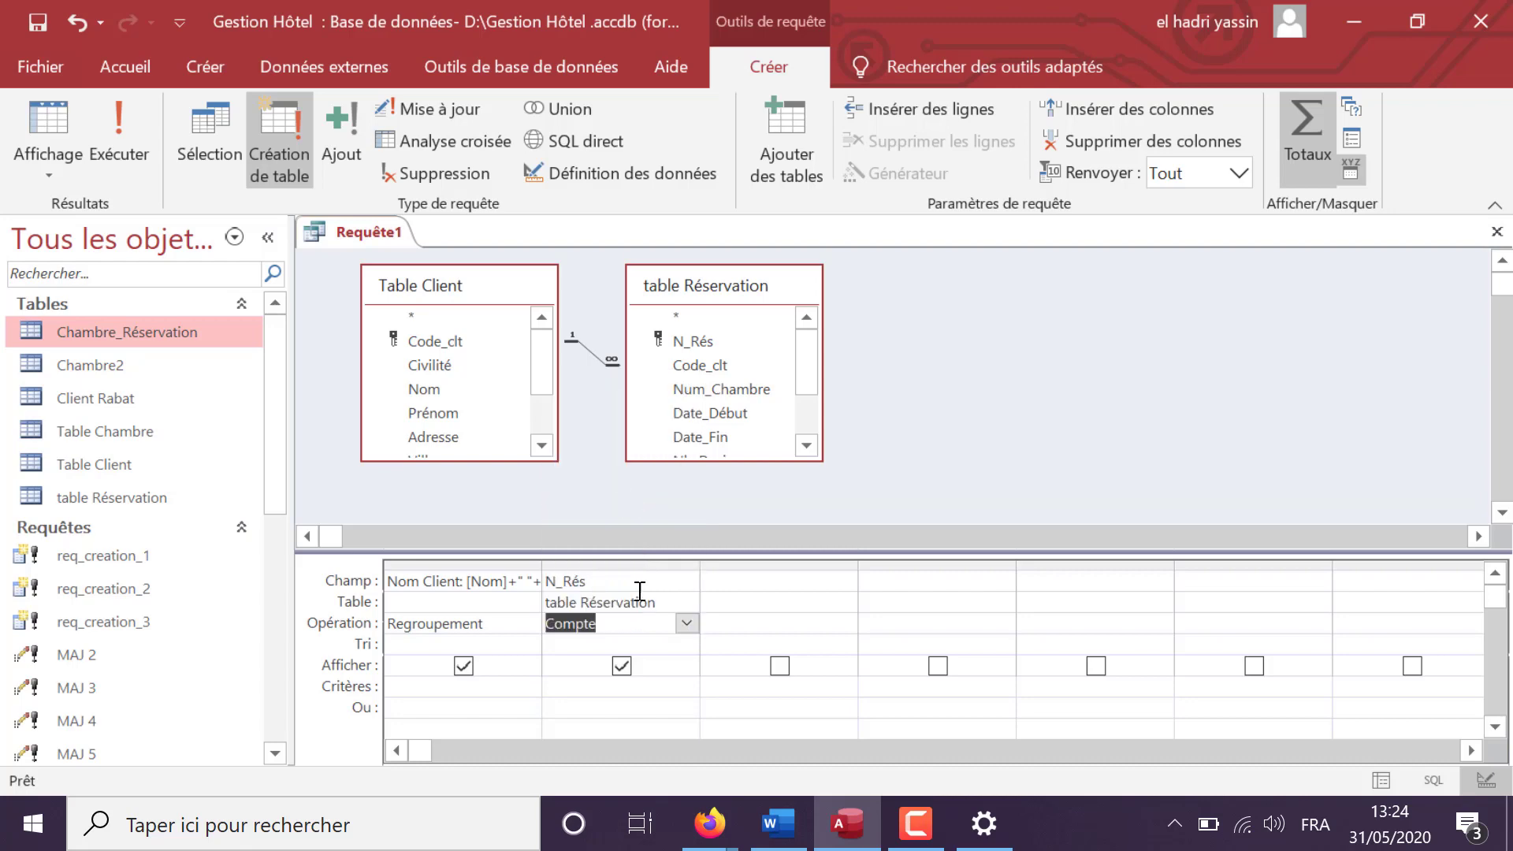
- Name the N_Rés count column Nombre_Résérvation
{"action": "left_click", "coordinate": [549, 581]}
{"action": "type", "text": "Nom"}
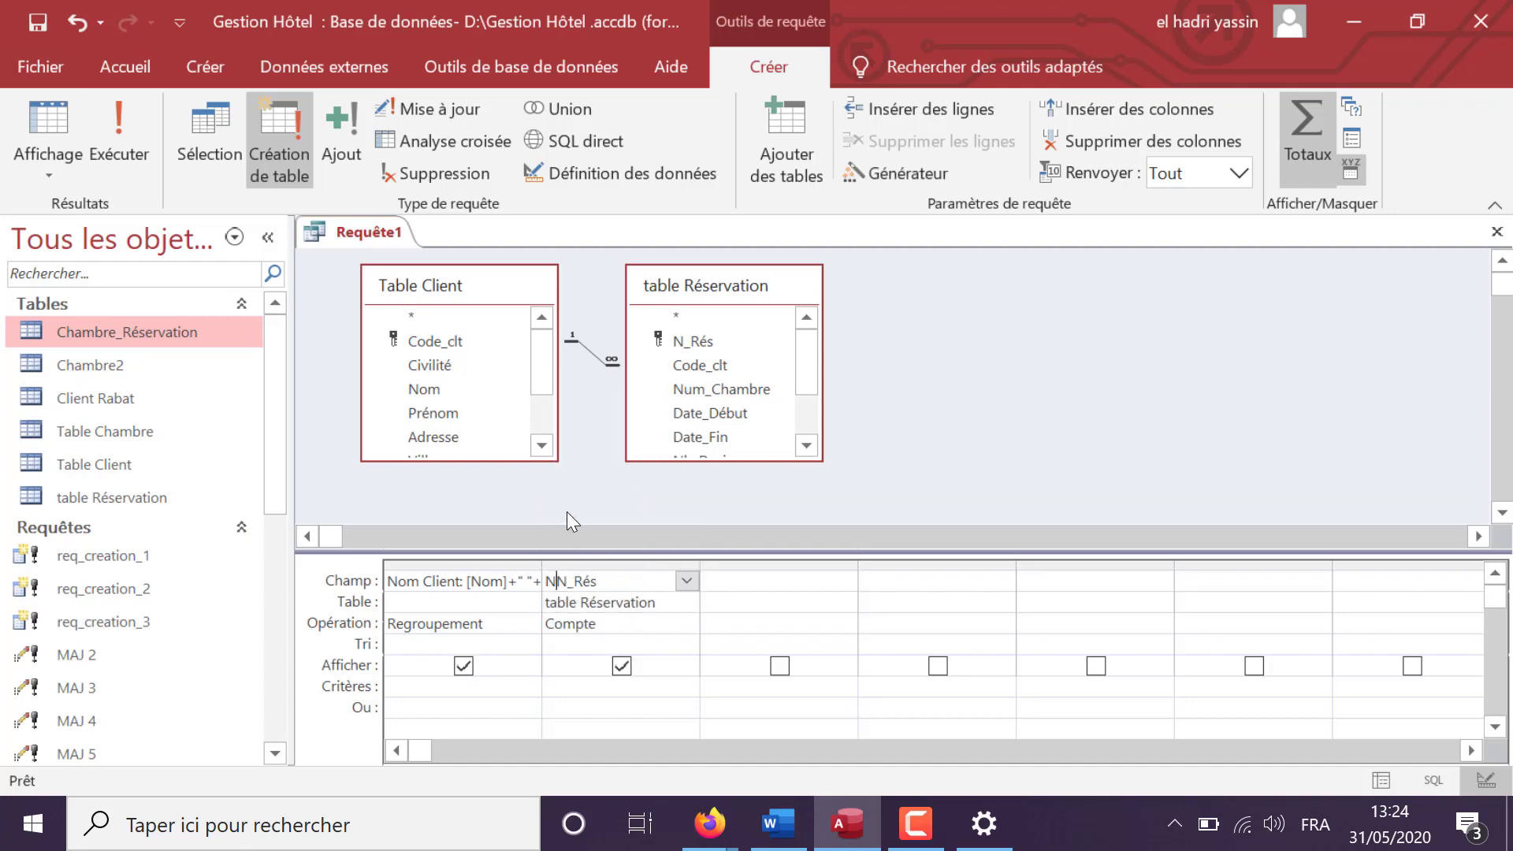
{"action": "type", "text": "bre_R&"}
{"action": "key", "text": "BackSpace"}
{"action": "type", "text": "é"}
{"action": "type", "text": "s&"}
{"action": "key", "text": "BackSpace"}
{"action": "type", "text": "érvario"}
{"action": "key", "text": "BackSpace"}
{"action": "key", "text": "BackSpace"}
{"action": "key", "text": "BackSpace"}
{"action": "type", "text": "tion: [N_Rés]"}
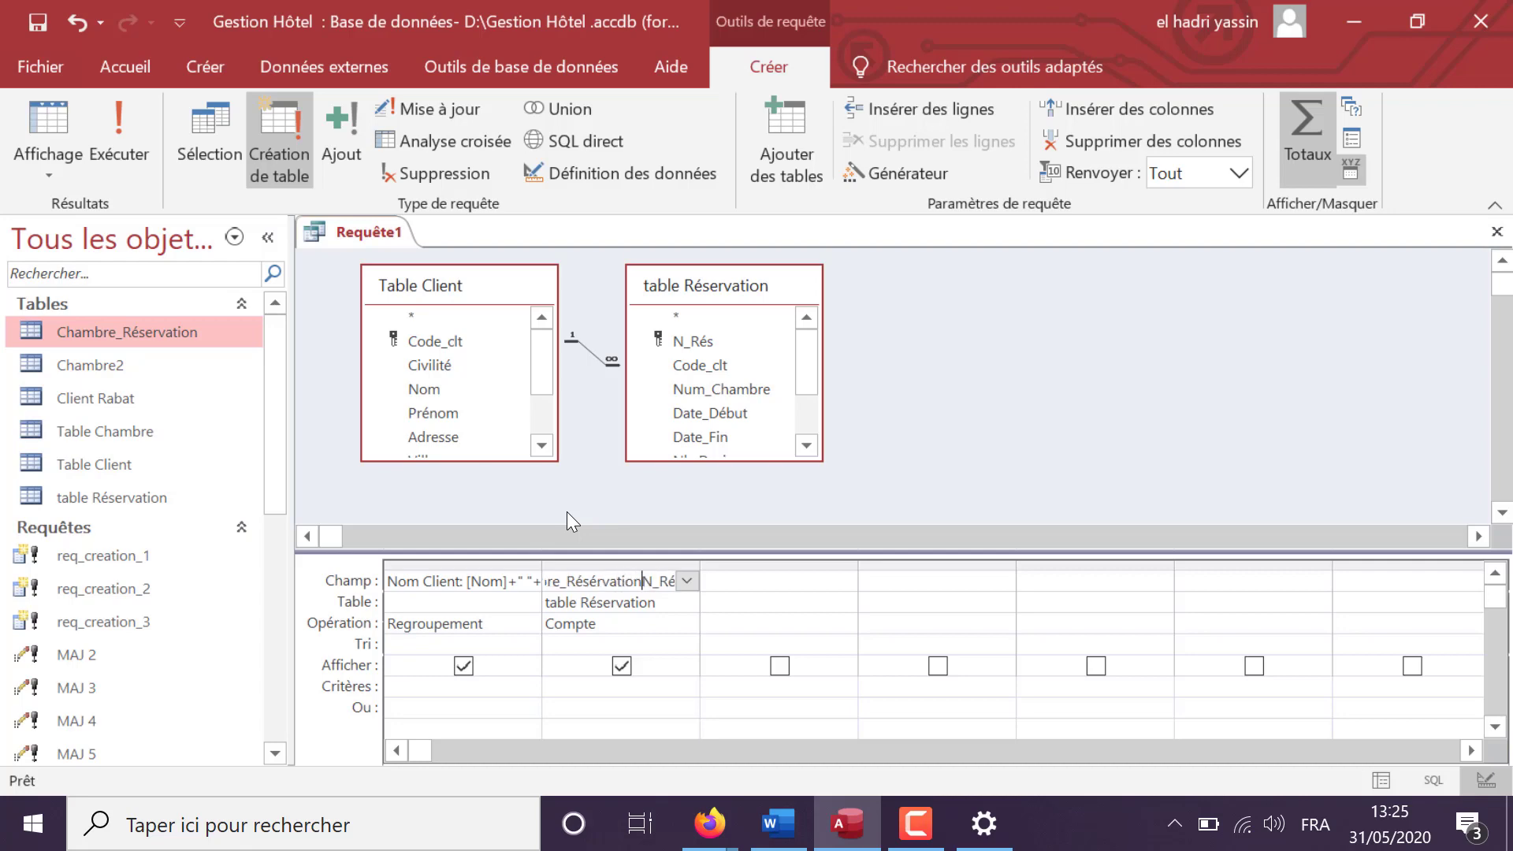
{"action": "left_click", "coordinate": [656, 704]}
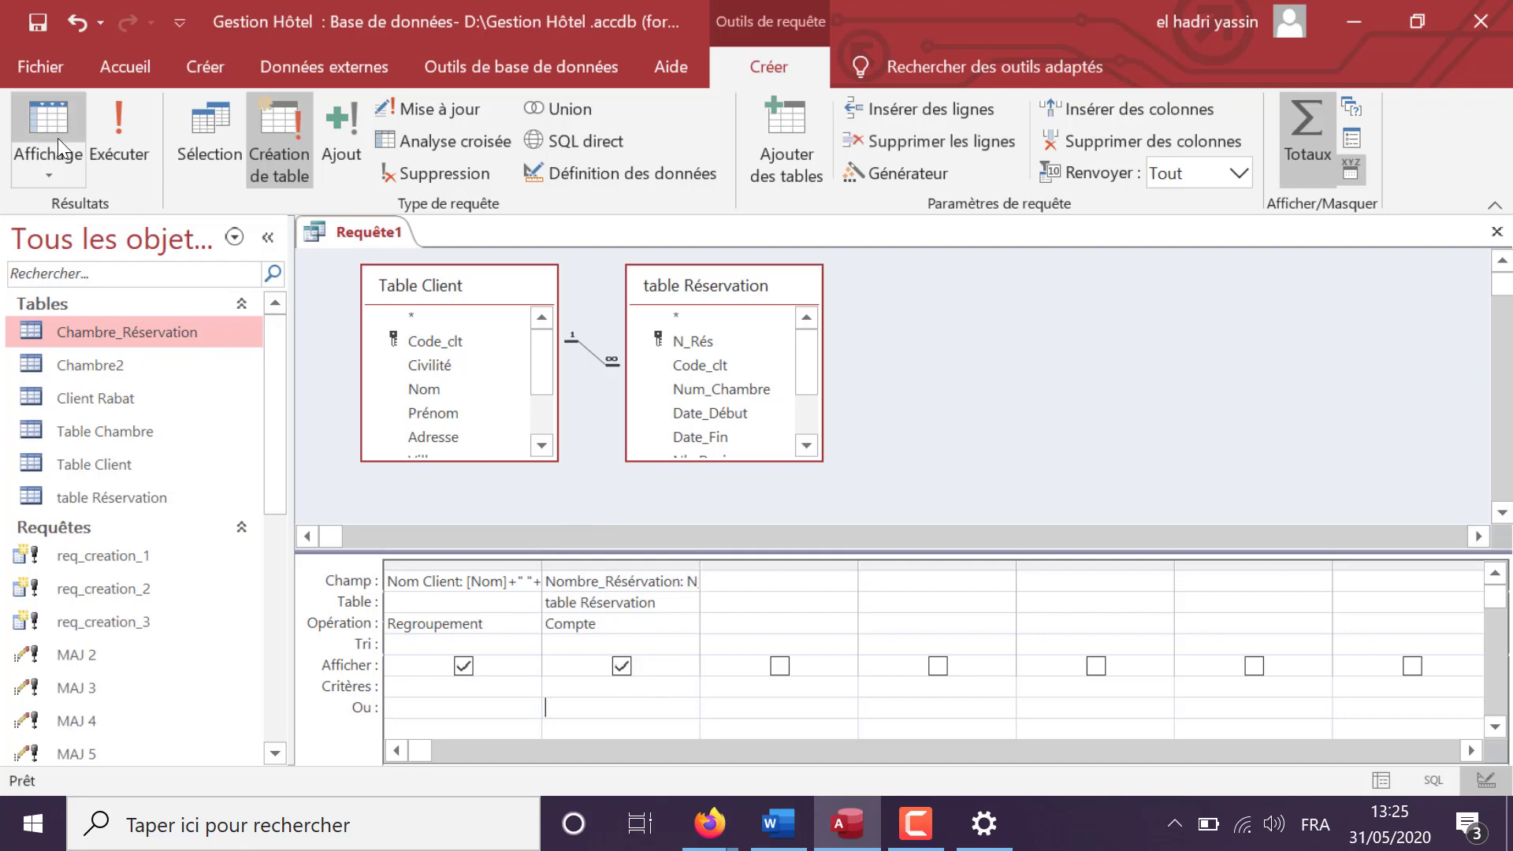
- Run the make-table query, accepting the new table, and open Client_Réservation with both columns widened to show their content
{"action": "left_click", "coordinate": [98, 139]}
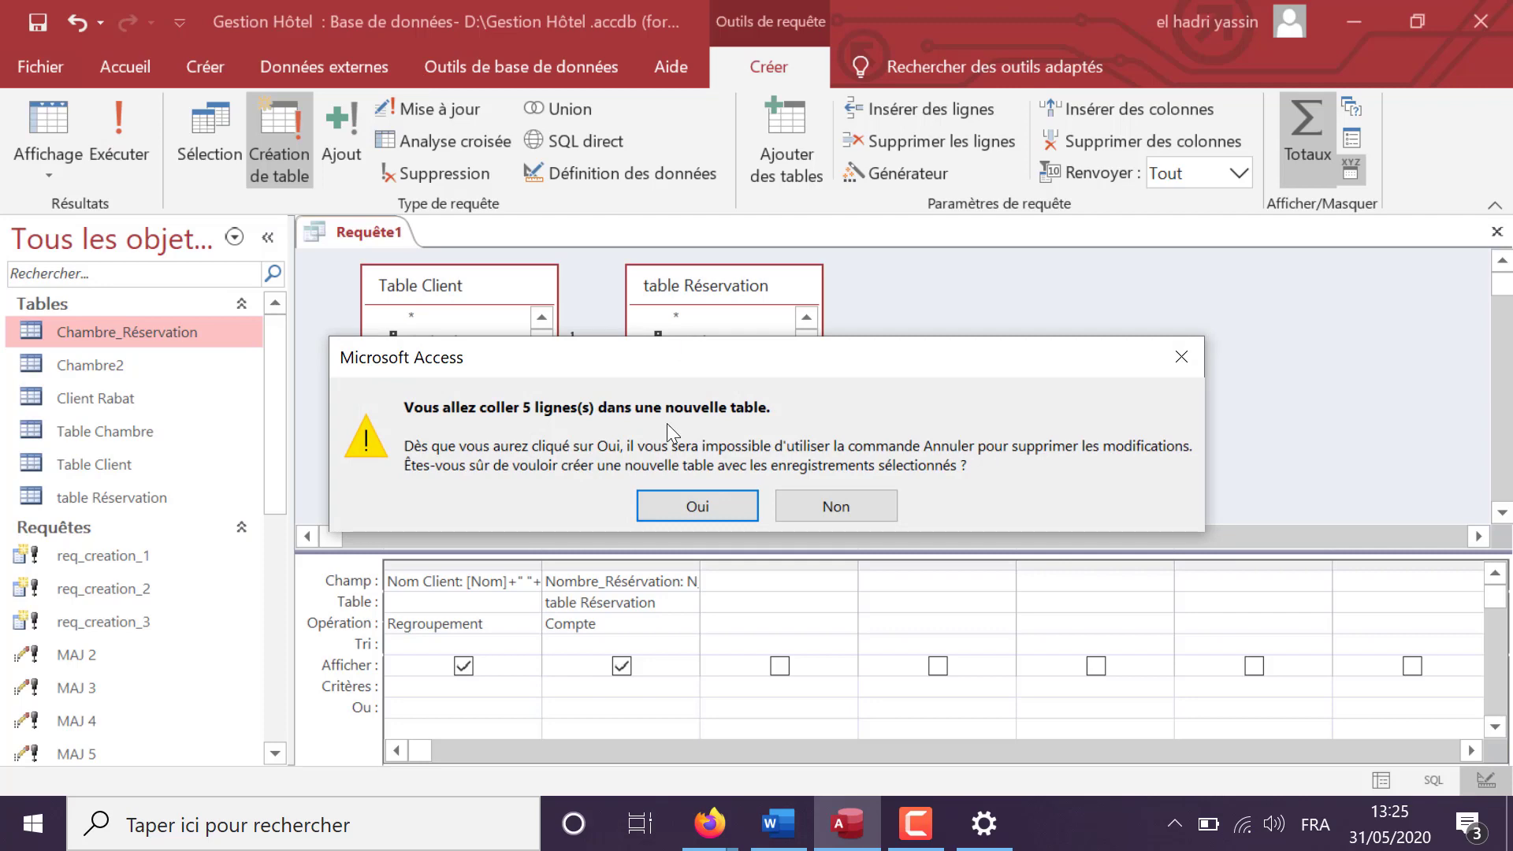
{"action": "left_click", "coordinate": [701, 509]}
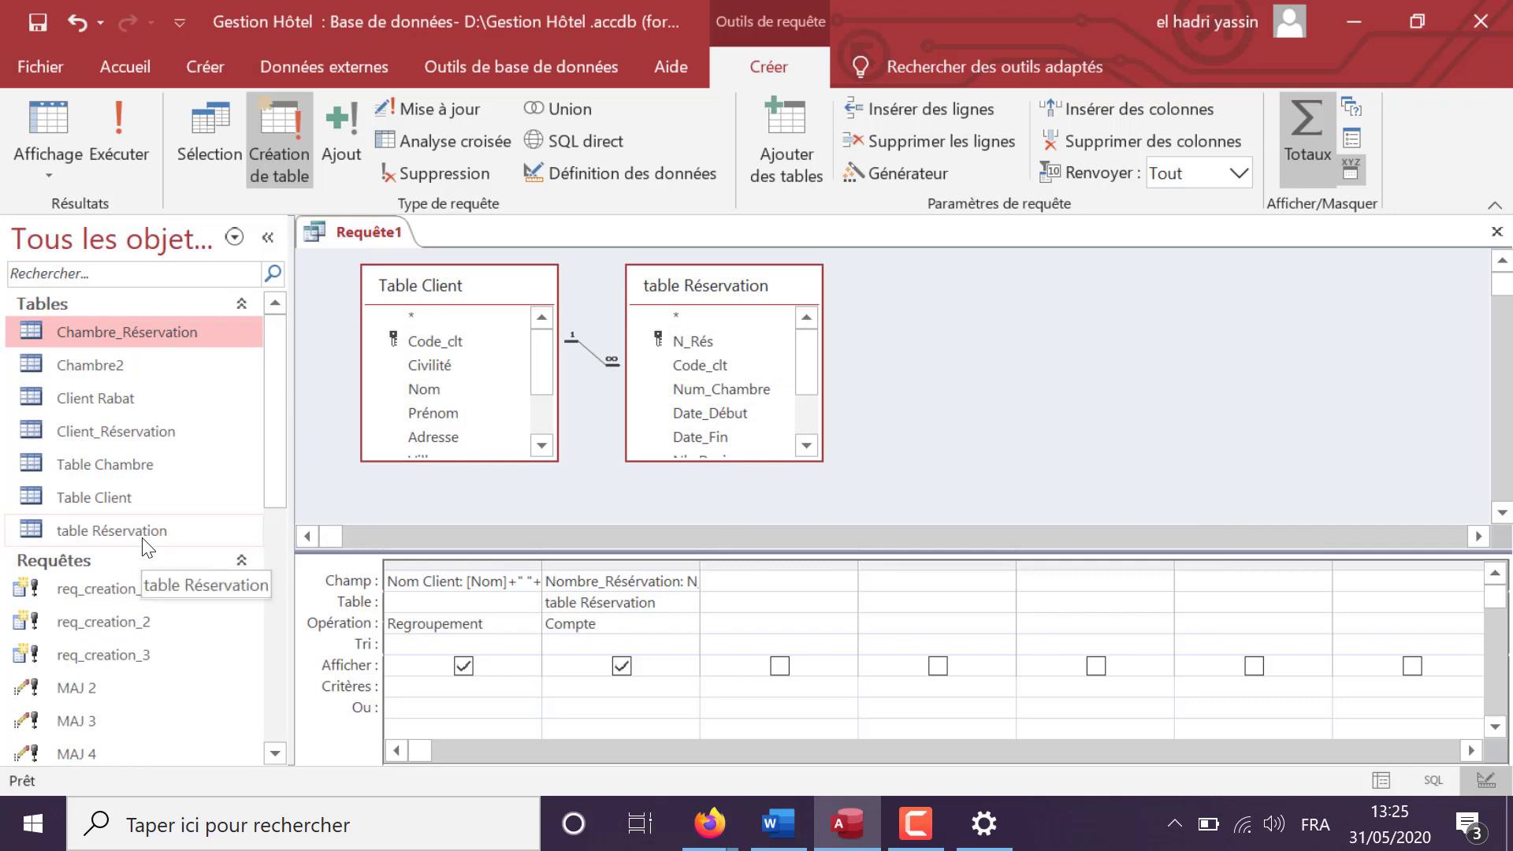
{"action": "double_click", "coordinate": [108, 438]}
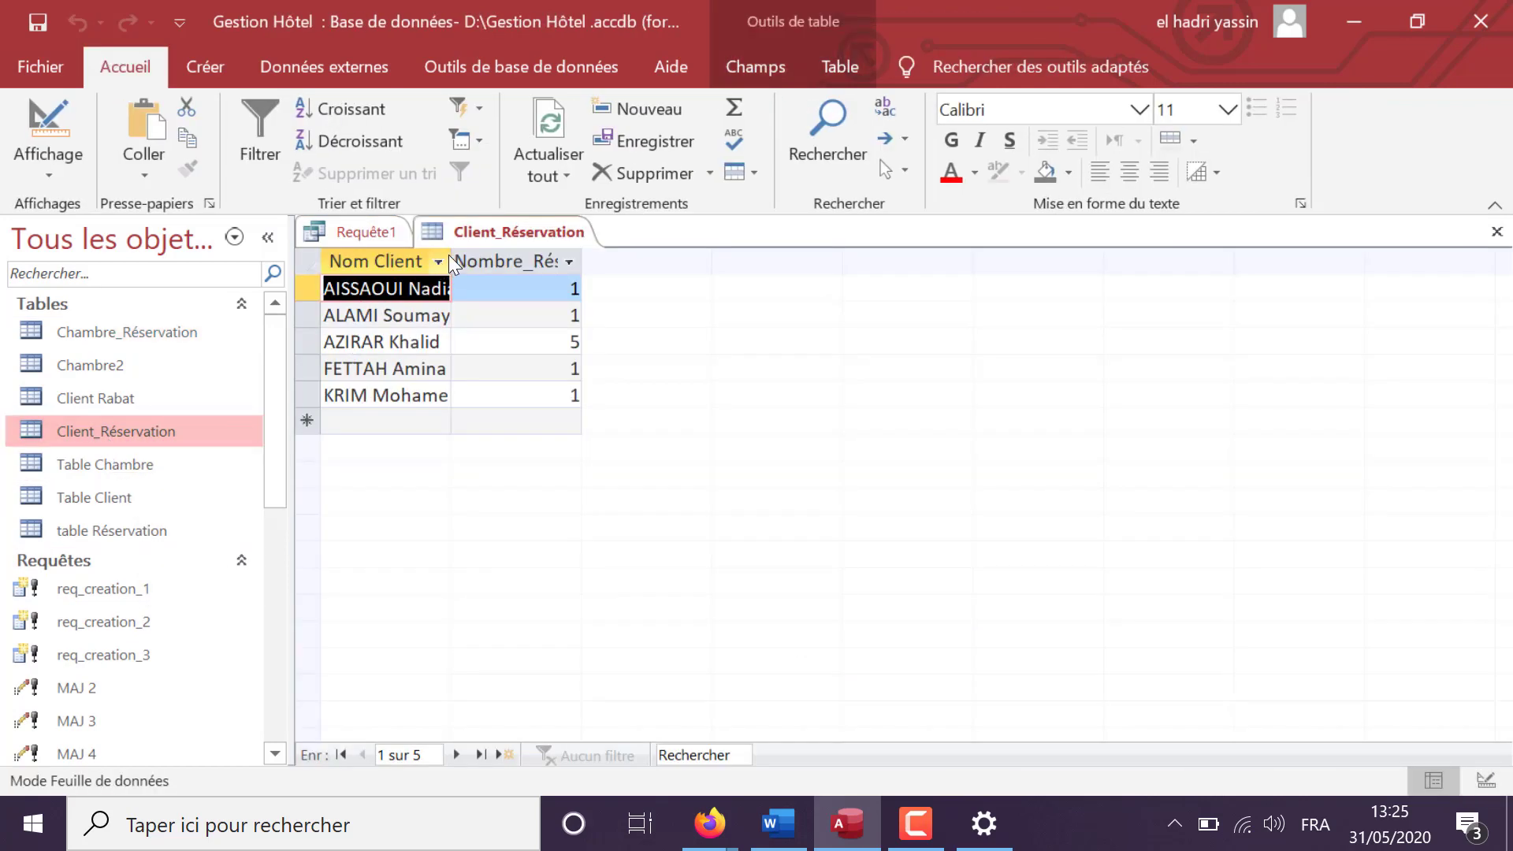
{"action": "left_click_drag", "start_coordinate": [451, 261], "coordinate": [522, 261]}
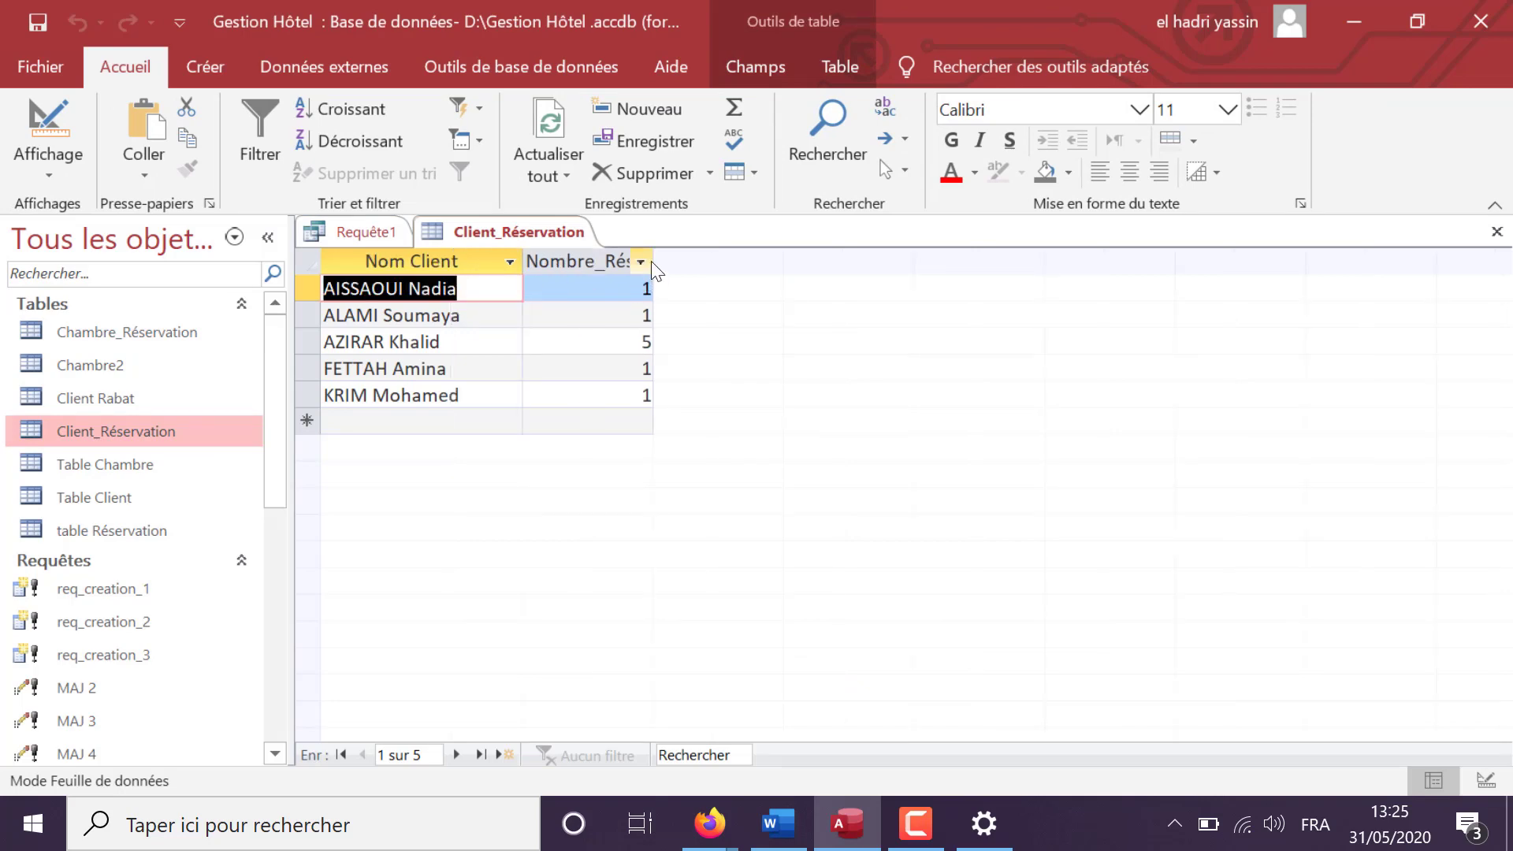
{"action": "left_click_drag", "start_coordinate": [652, 261], "coordinate": [718, 268]}
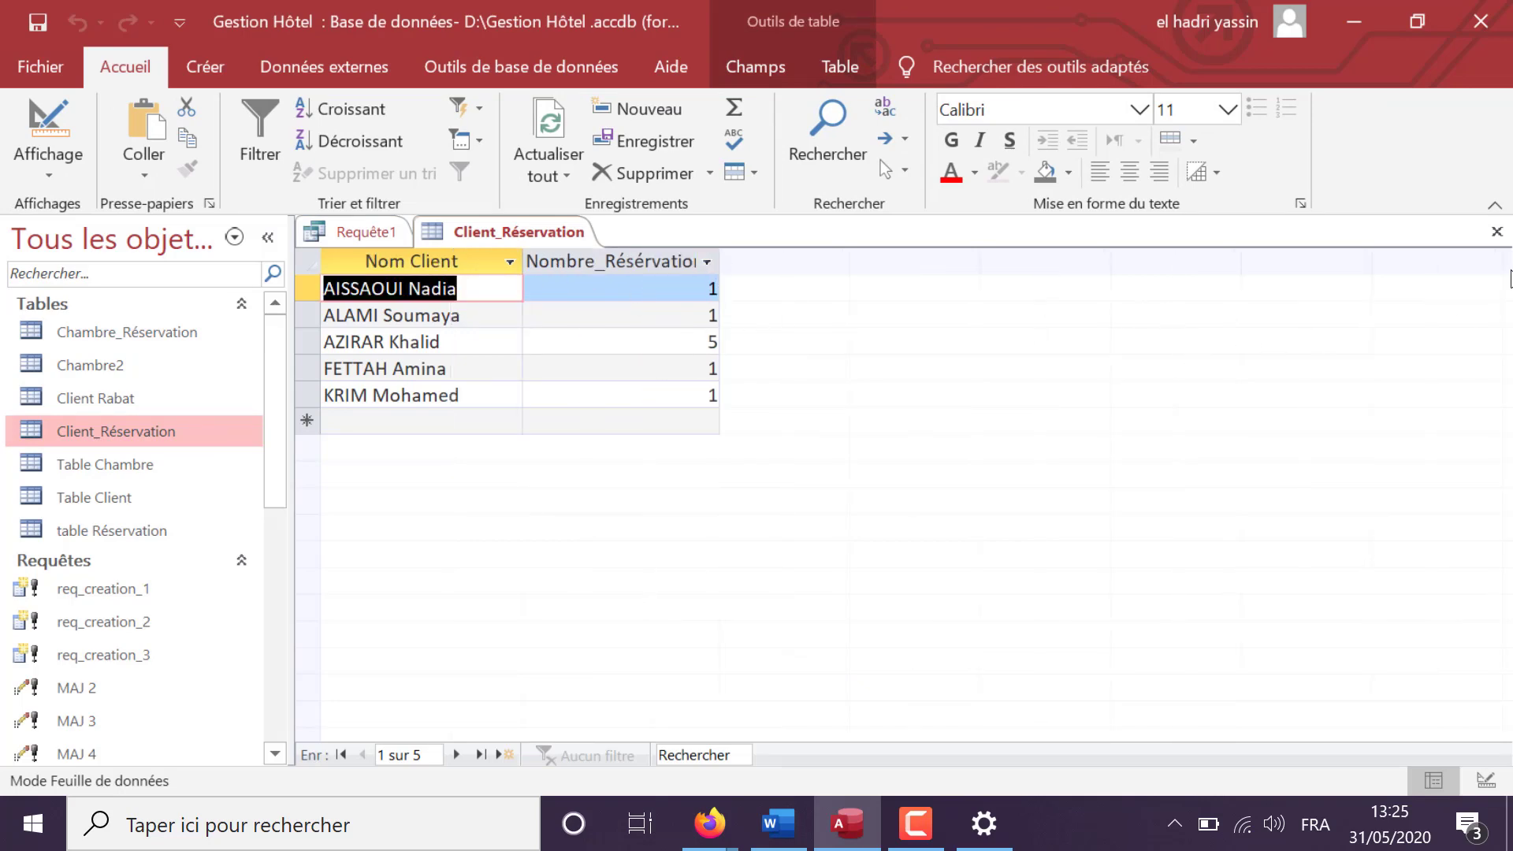
- Close the Client_Réservation table keeping its layout changes, and save the make-table query as req_creation_4 while closing it
{"action": "left_click", "coordinate": [1500, 235]}
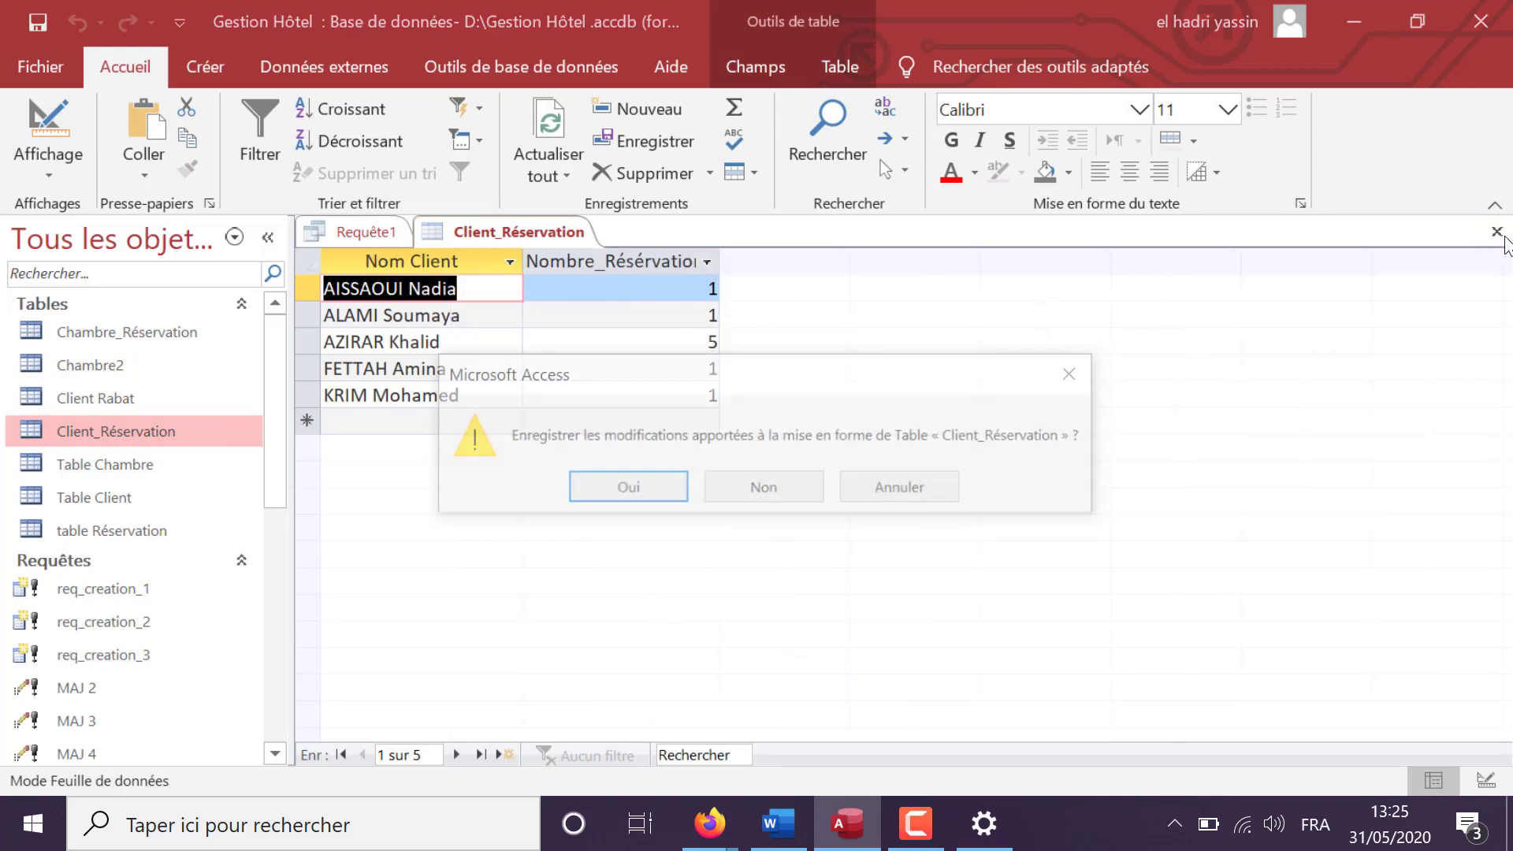
{"action": "left_click", "coordinate": [660, 490]}
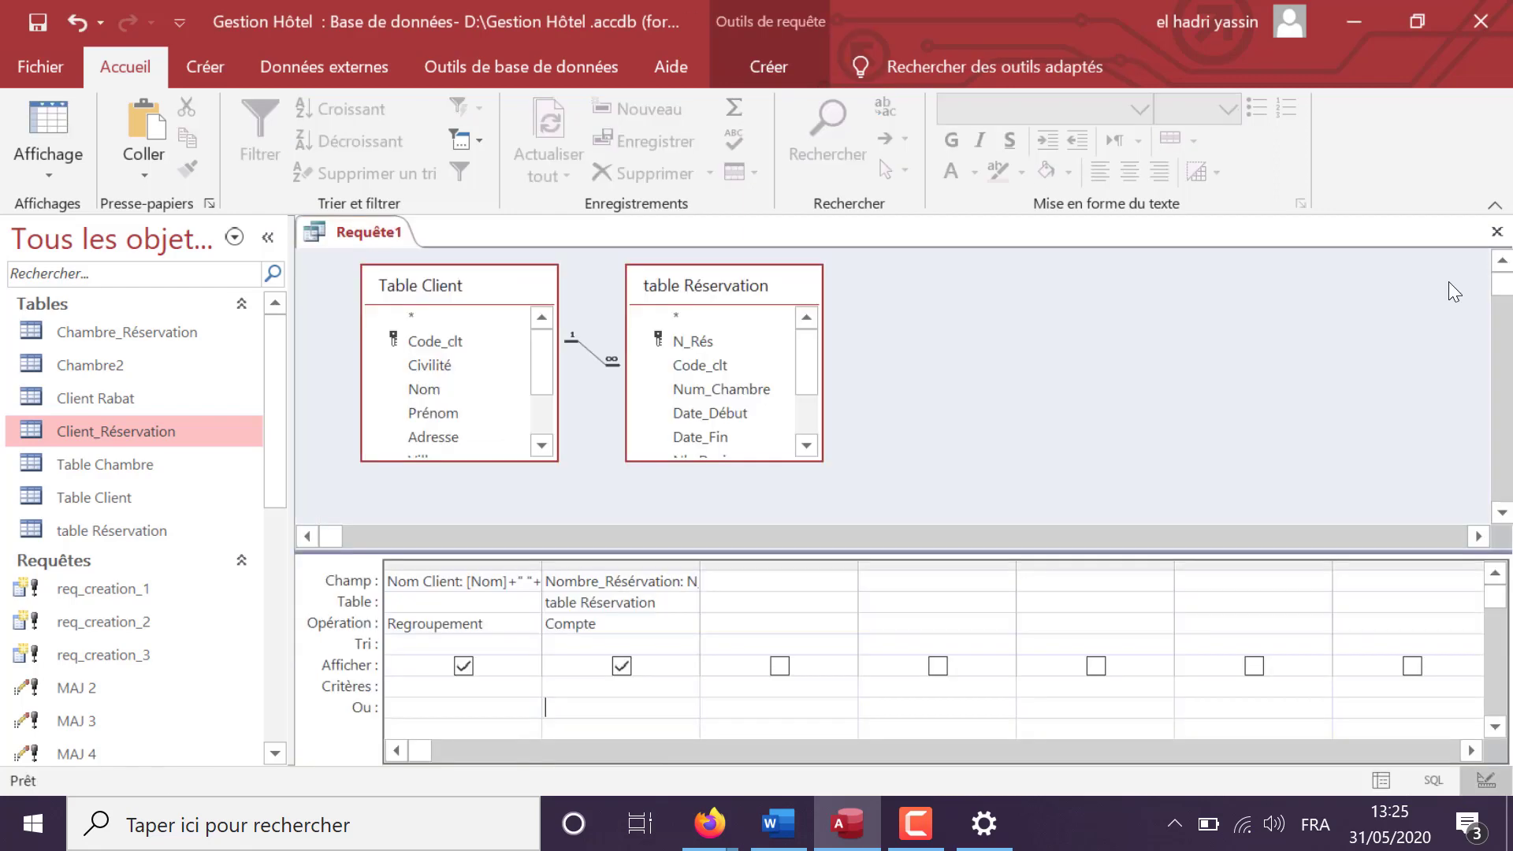
{"action": "left_click", "coordinate": [1497, 231]}
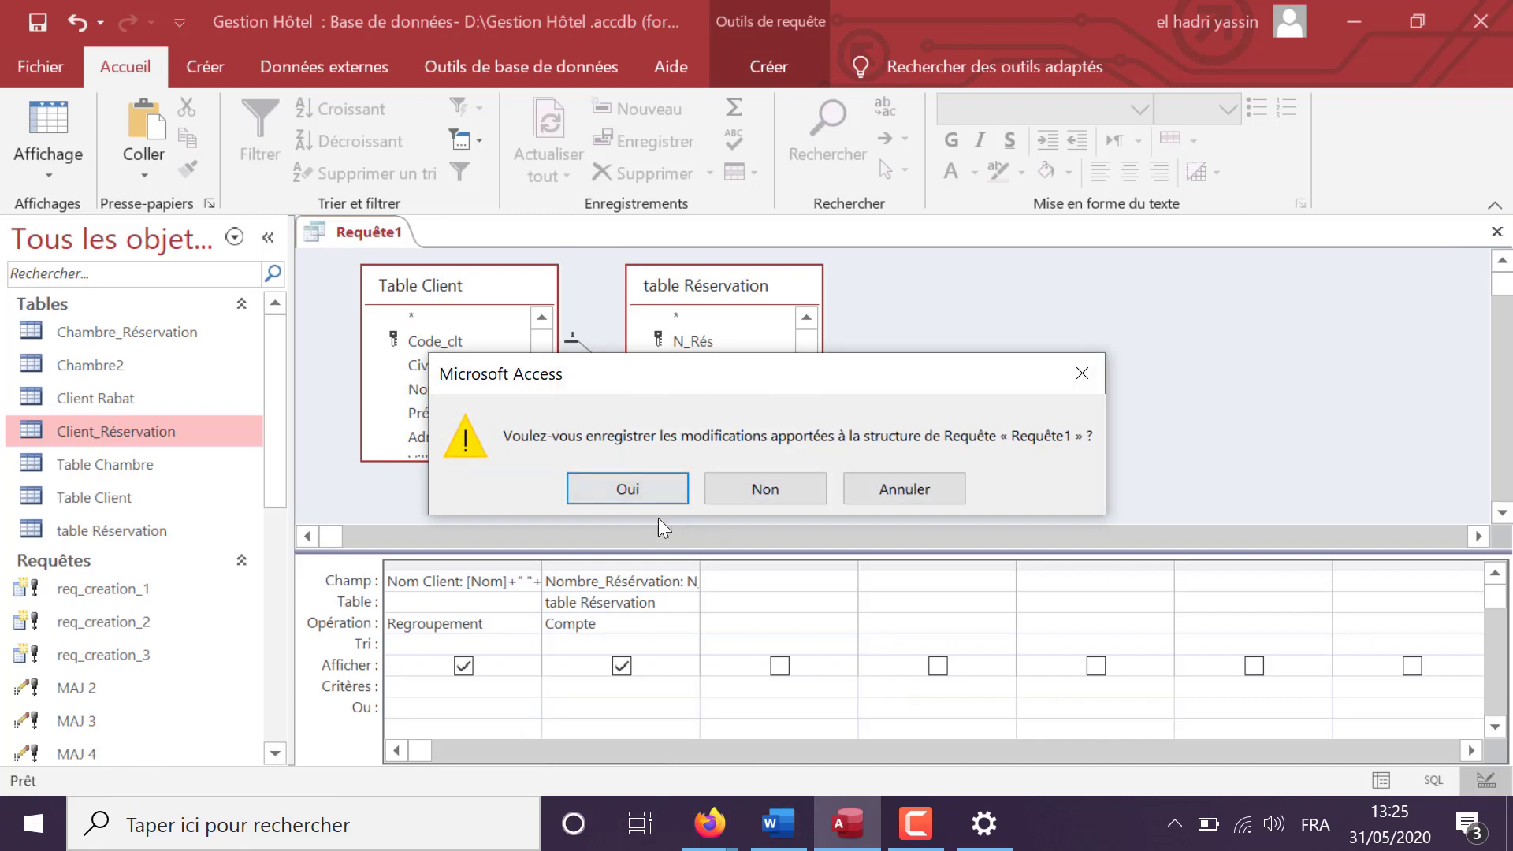
{"action": "left_click", "coordinate": [642, 491]}
{"action": "type", "text": "req_cr"}
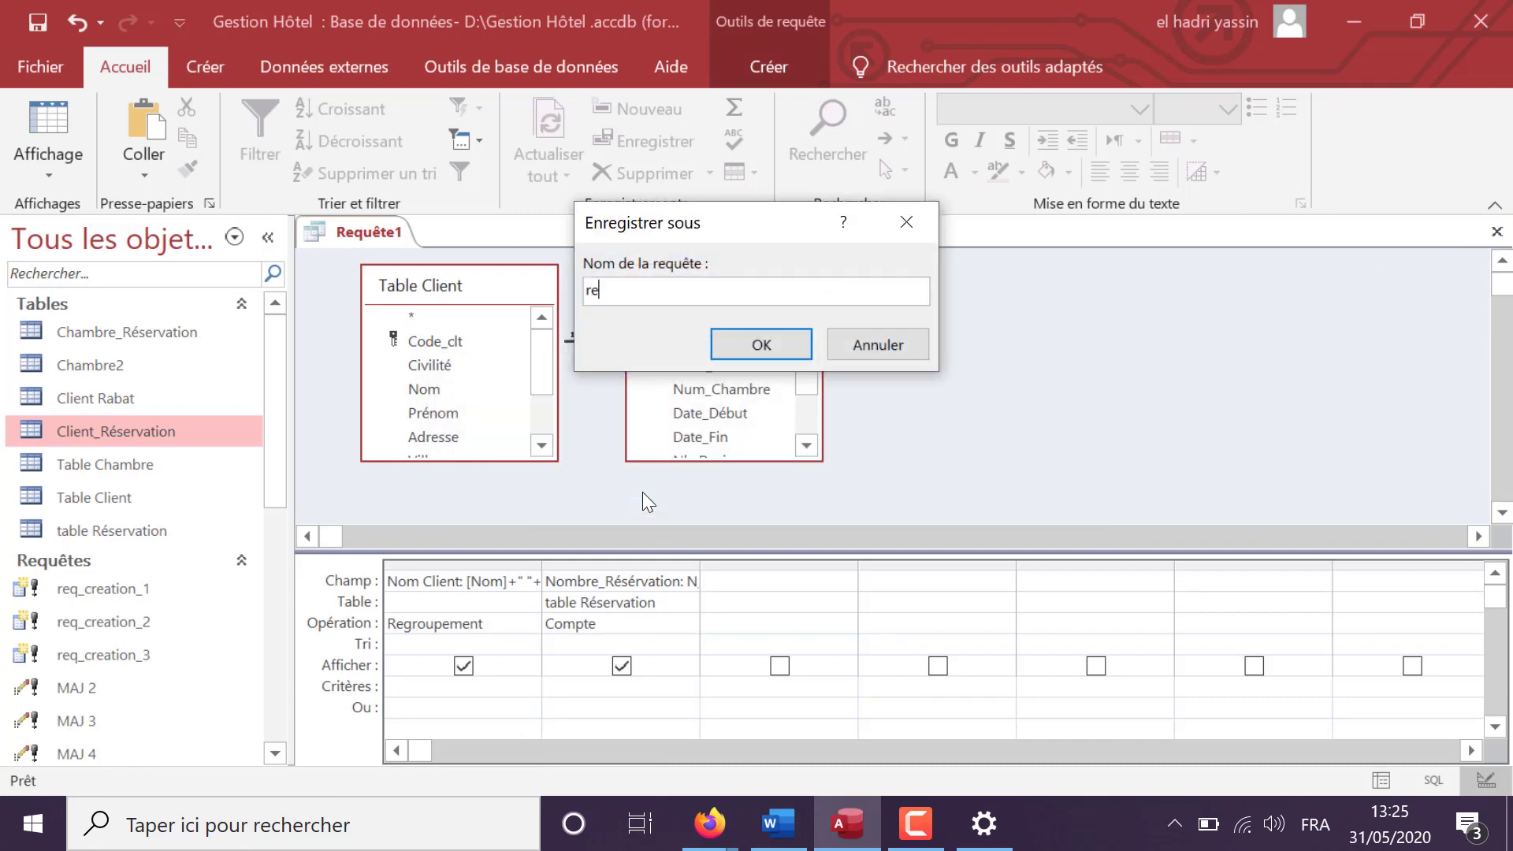
{"action": "type", "text": "eation_4"}
{"action": "left_click", "coordinate": [758, 347]}
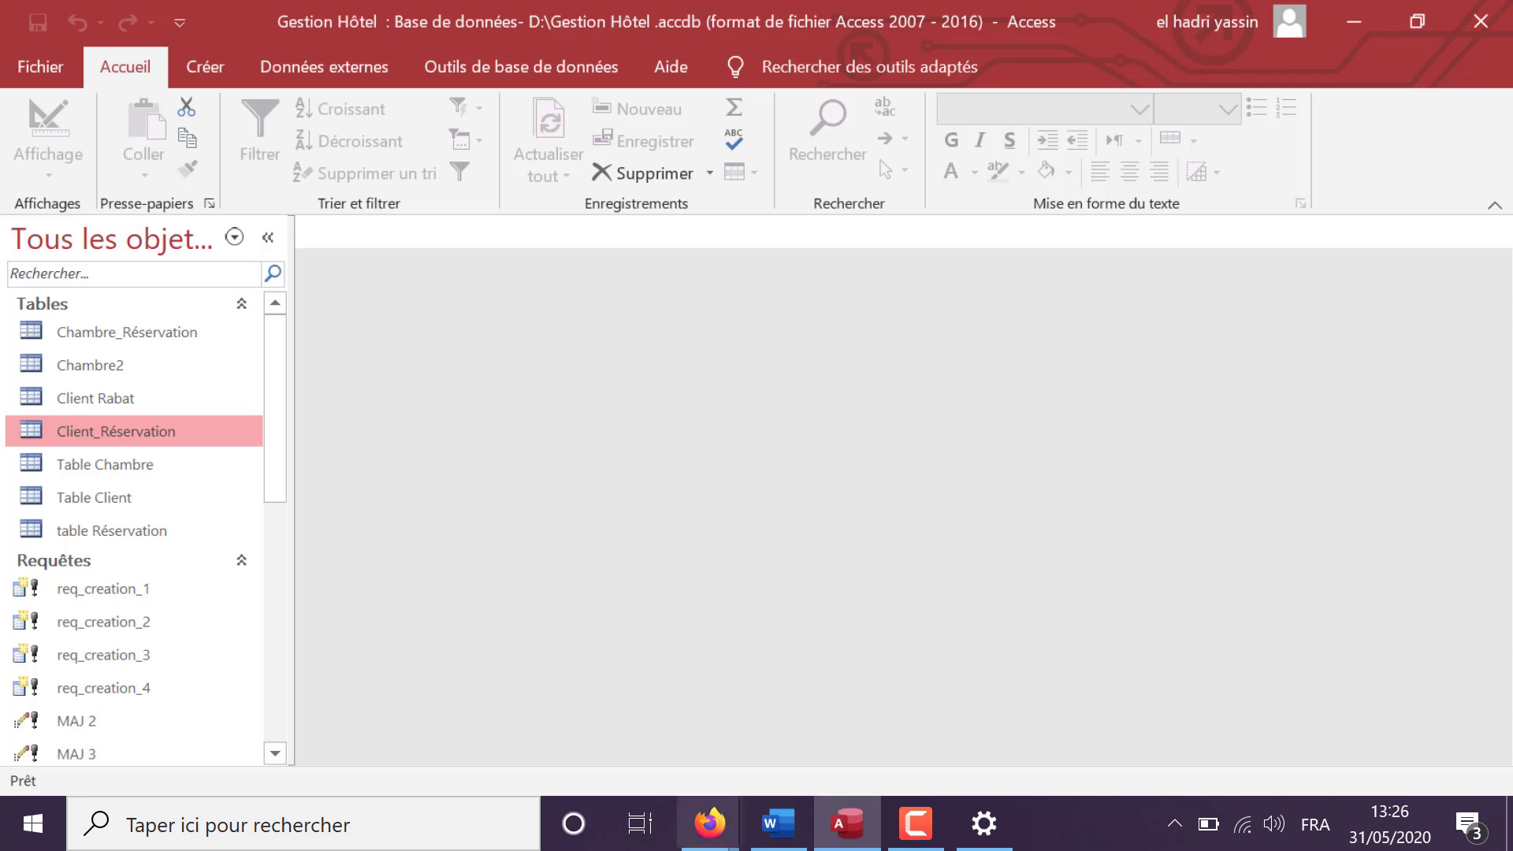
- Switch to the TP 1 access 2019 document in Word and read the new-room values in Partie VI, exercise 1
{"action": "left_click", "coordinate": [782, 828]}
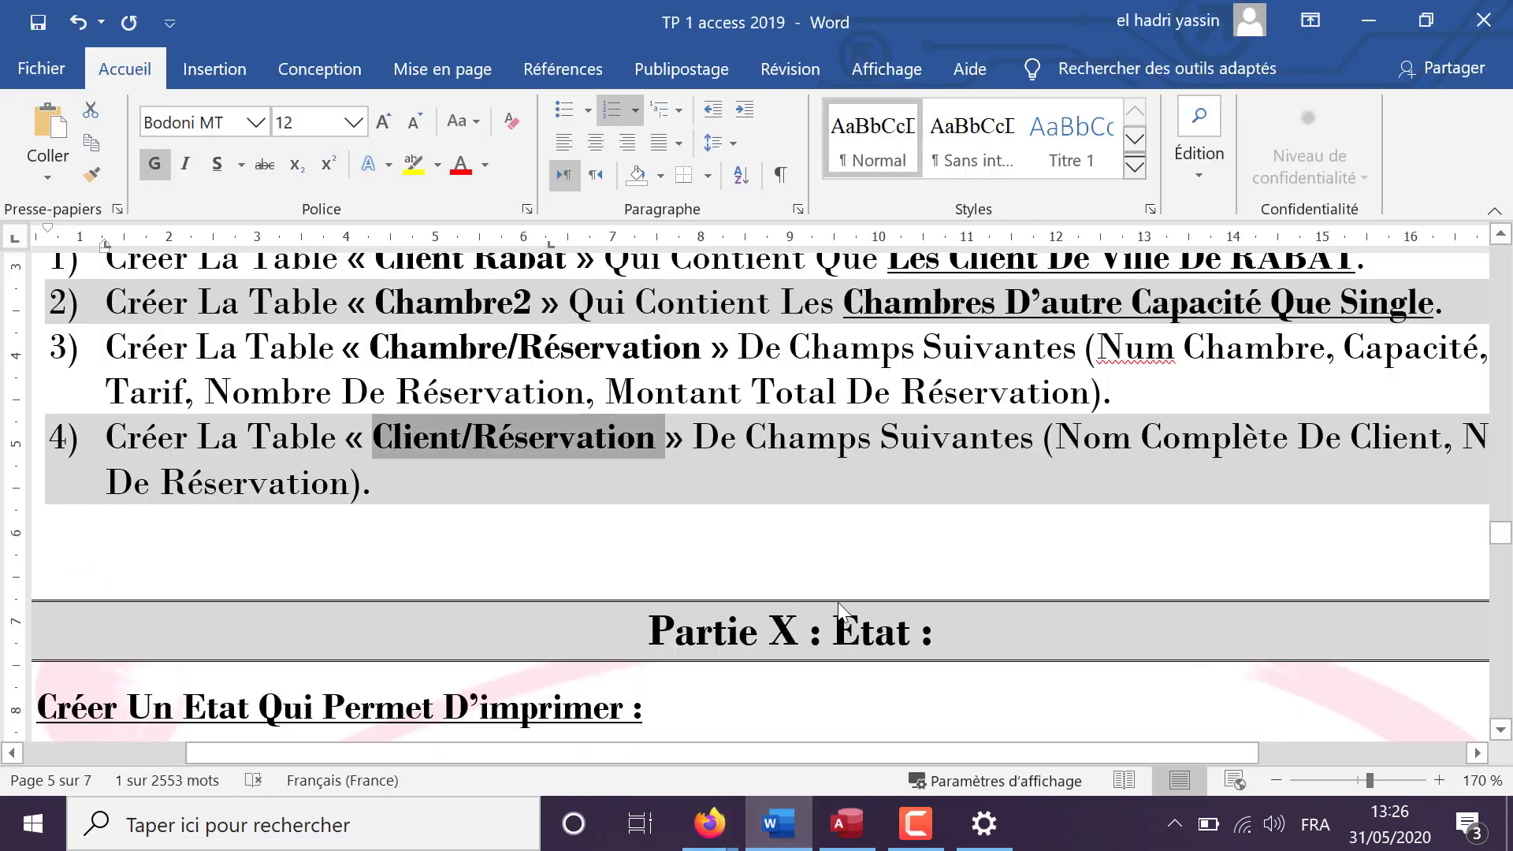
{"action": "scroll", "coordinate": [867, 635], "scroll_direction": "up", "scroll_amount": 15}
{"action": "scroll", "coordinate": [890, 645], "scroll_direction": "up", "scroll_amount": 12}
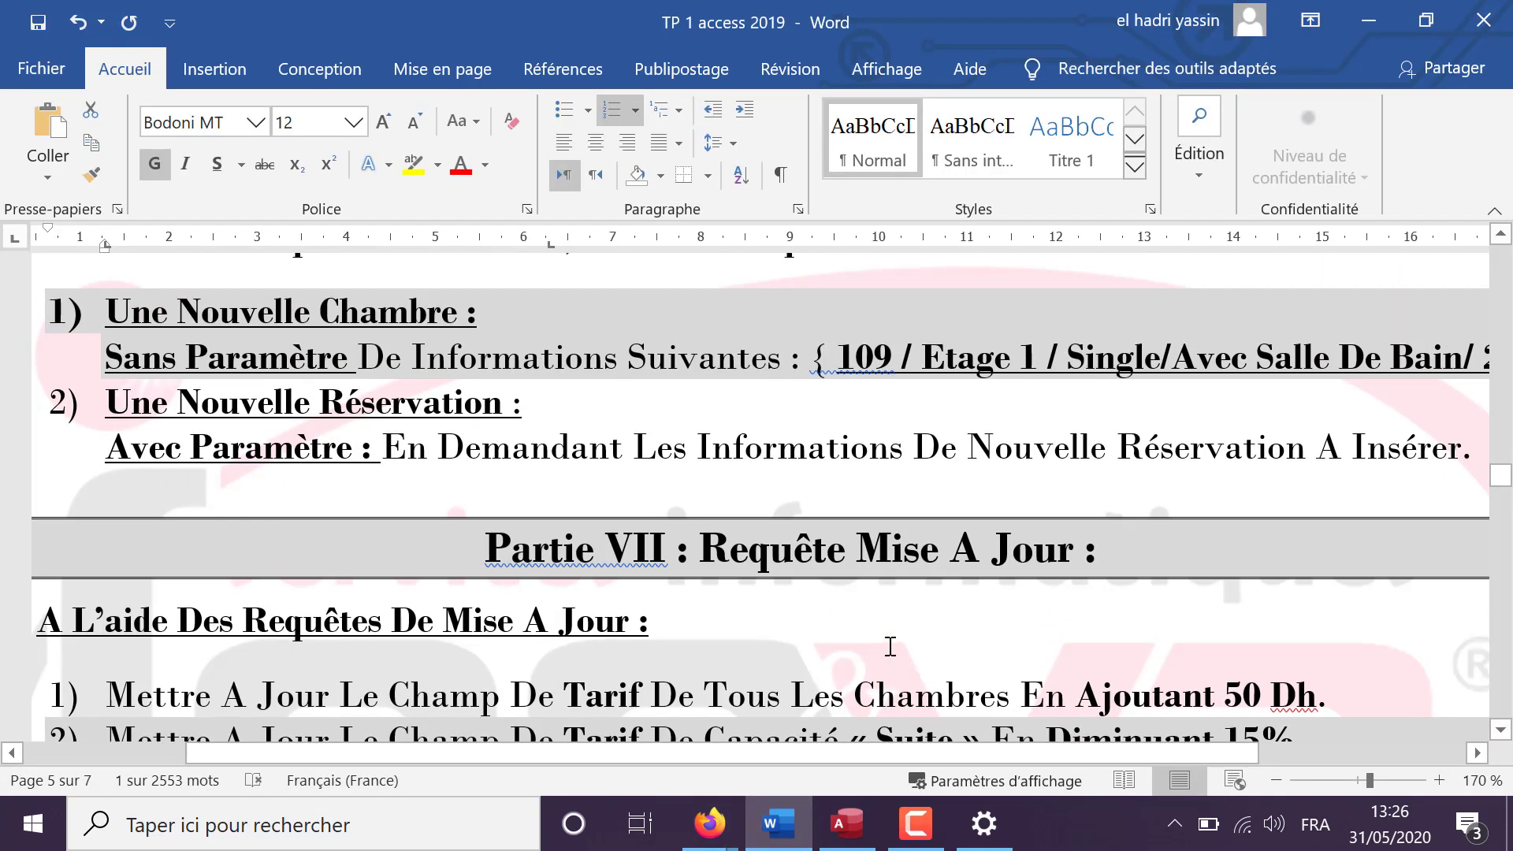
{"action": "scroll", "coordinate": [891, 645], "scroll_direction": "down", "scroll_amount": 4}
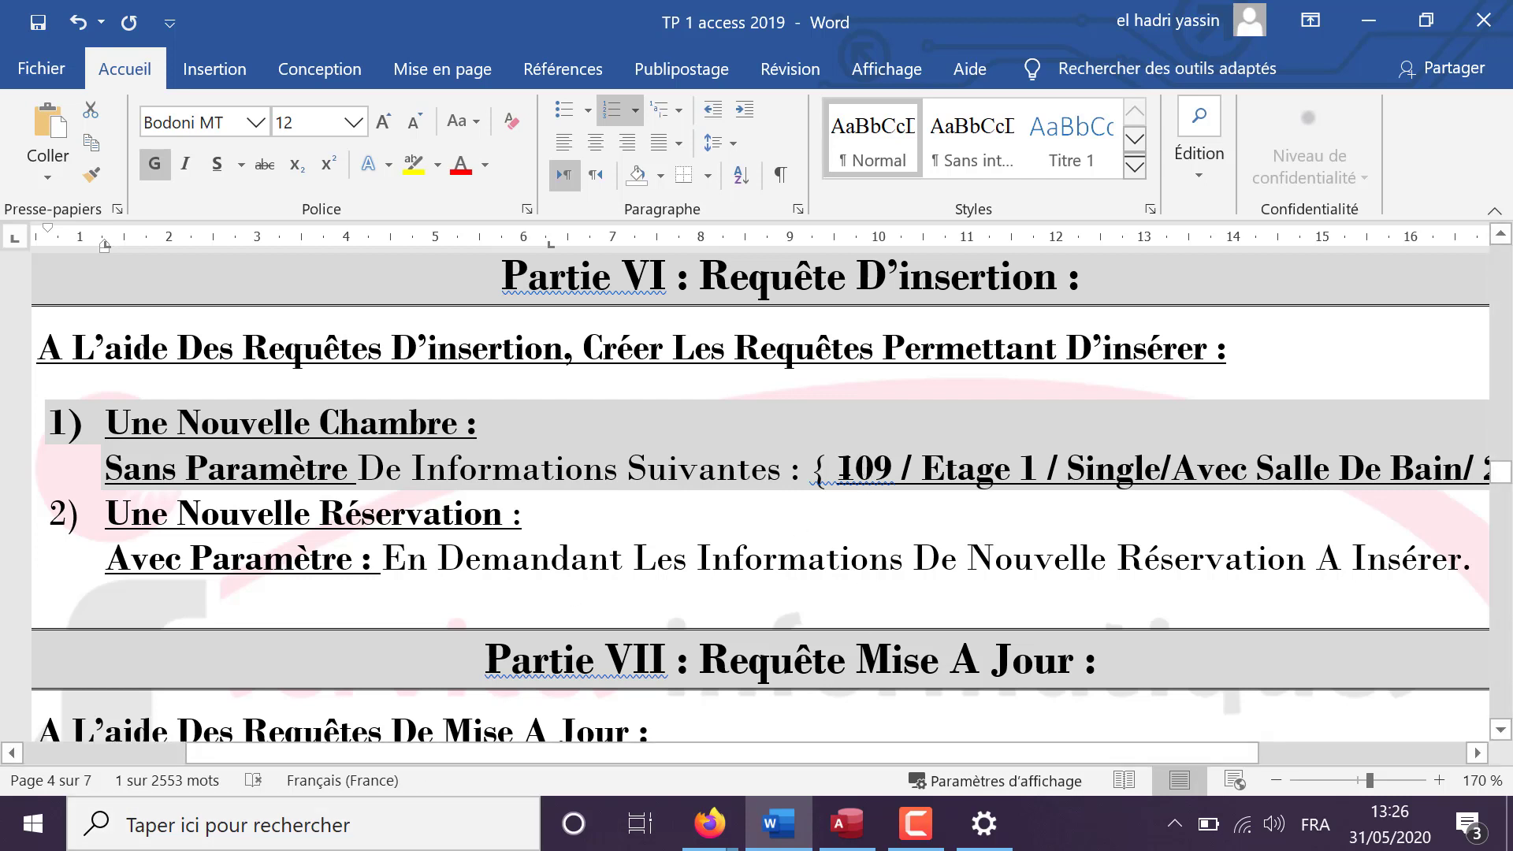
{"action": "left_click_drag", "start_coordinate": [837, 468], "coordinate": [1284, 477]}
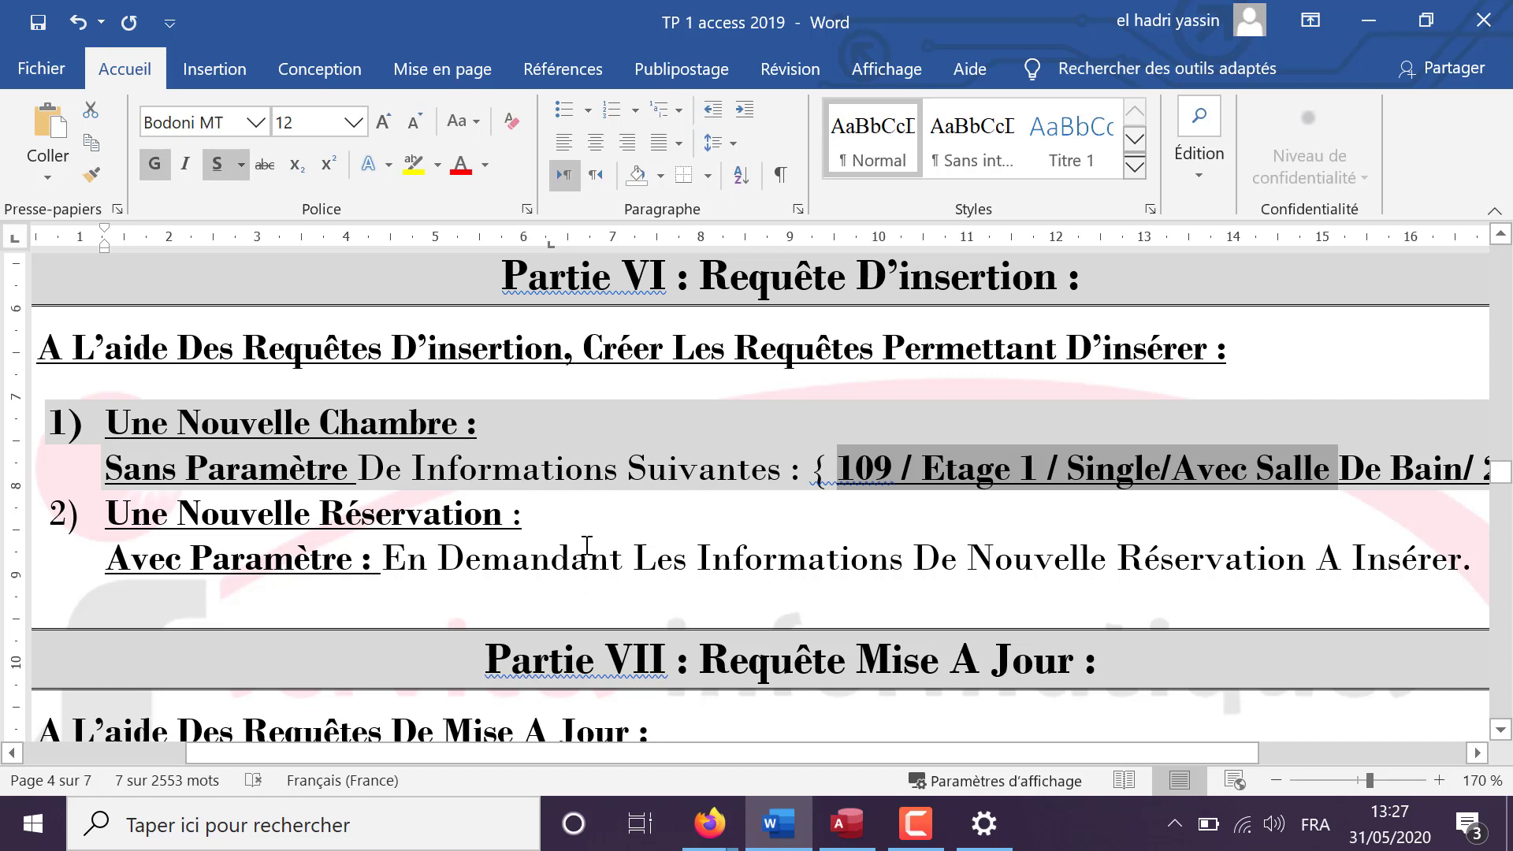
{"action": "left_click_drag", "start_coordinate": [779, 754], "coordinate": [956, 759]}
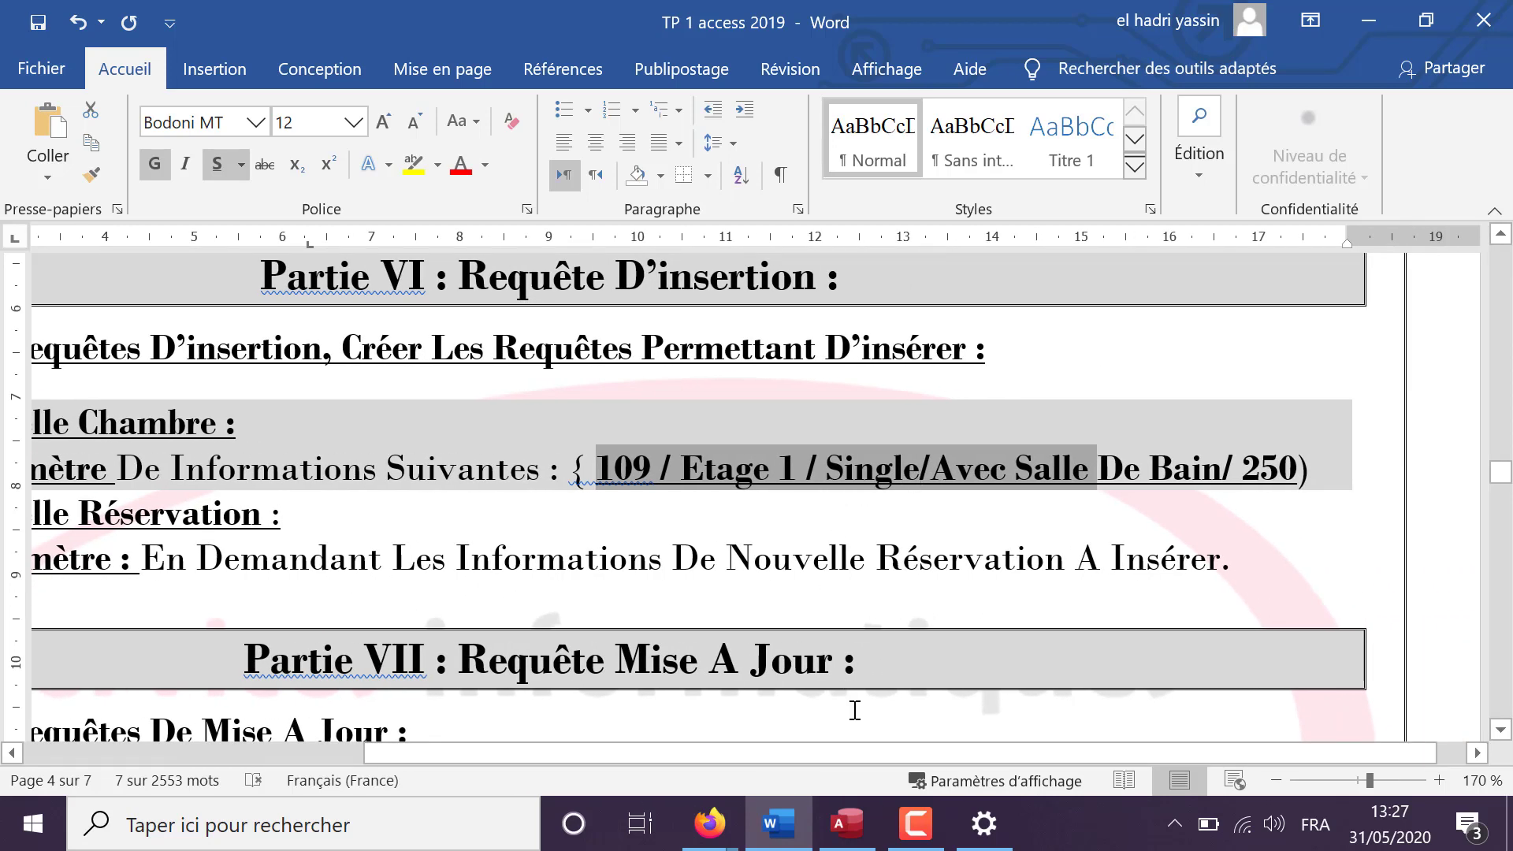
- Switch back to Access and start a new query design without any source table, enlarging the design grid
{"action": "left_click", "coordinate": [848, 824]}
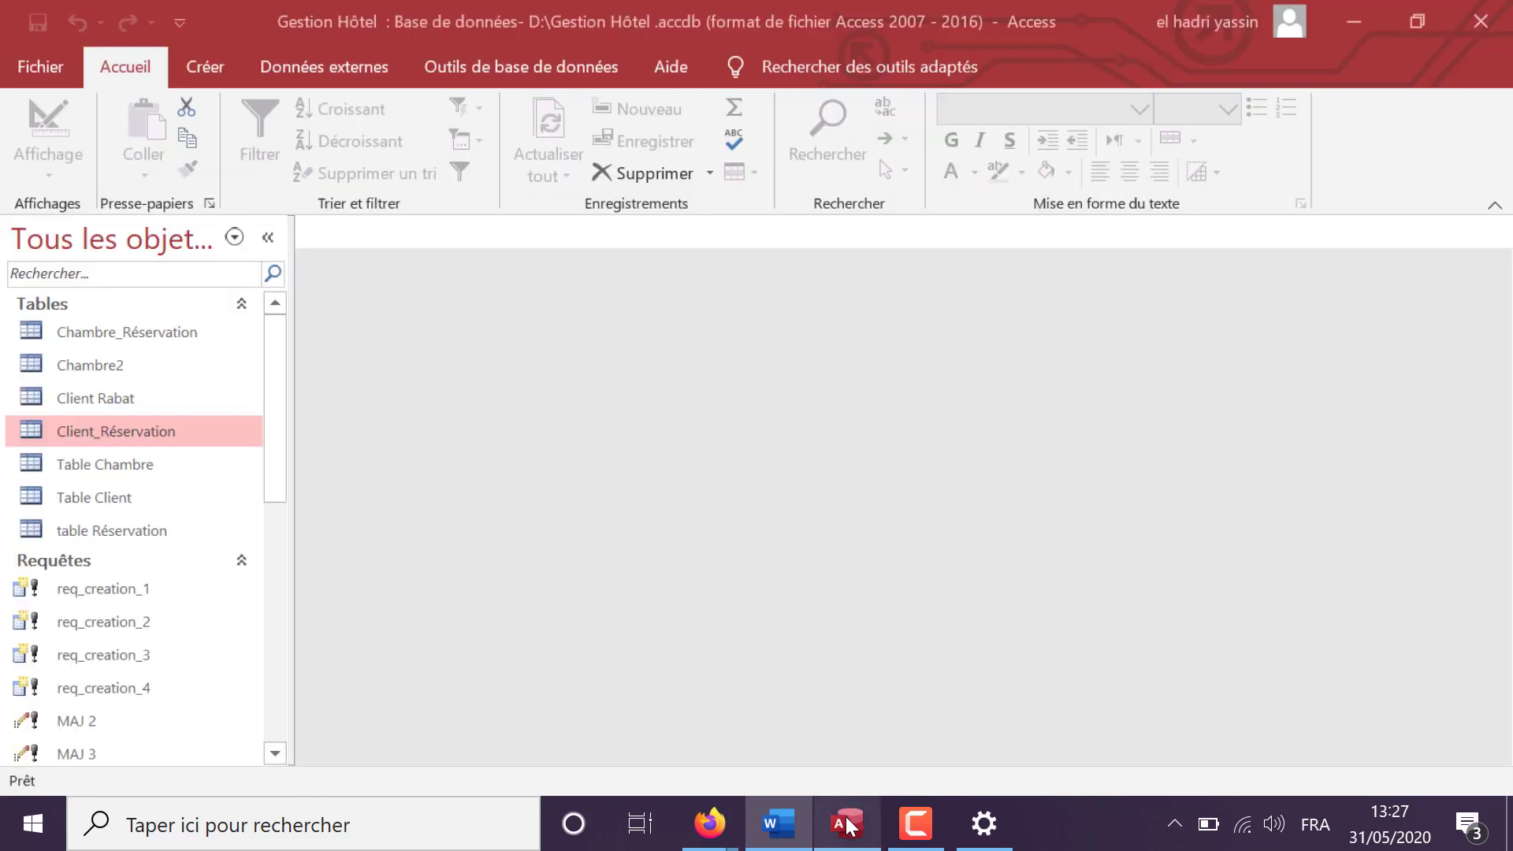
{"action": "left_click", "coordinate": [224, 69]}
{"action": "left_click", "coordinate": [508, 163]}
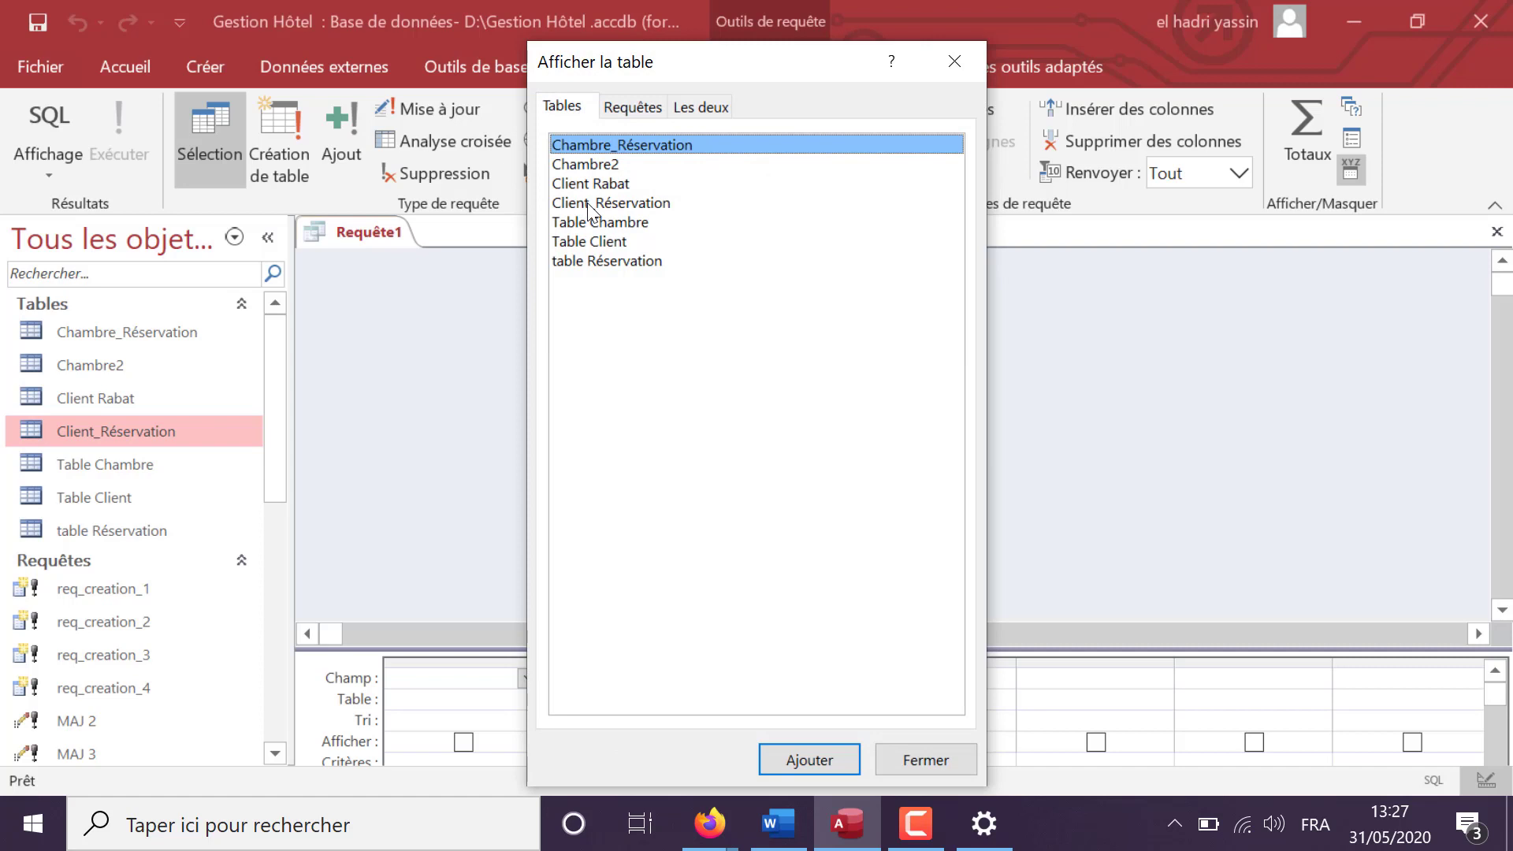
{"action": "left_click", "coordinate": [955, 65]}
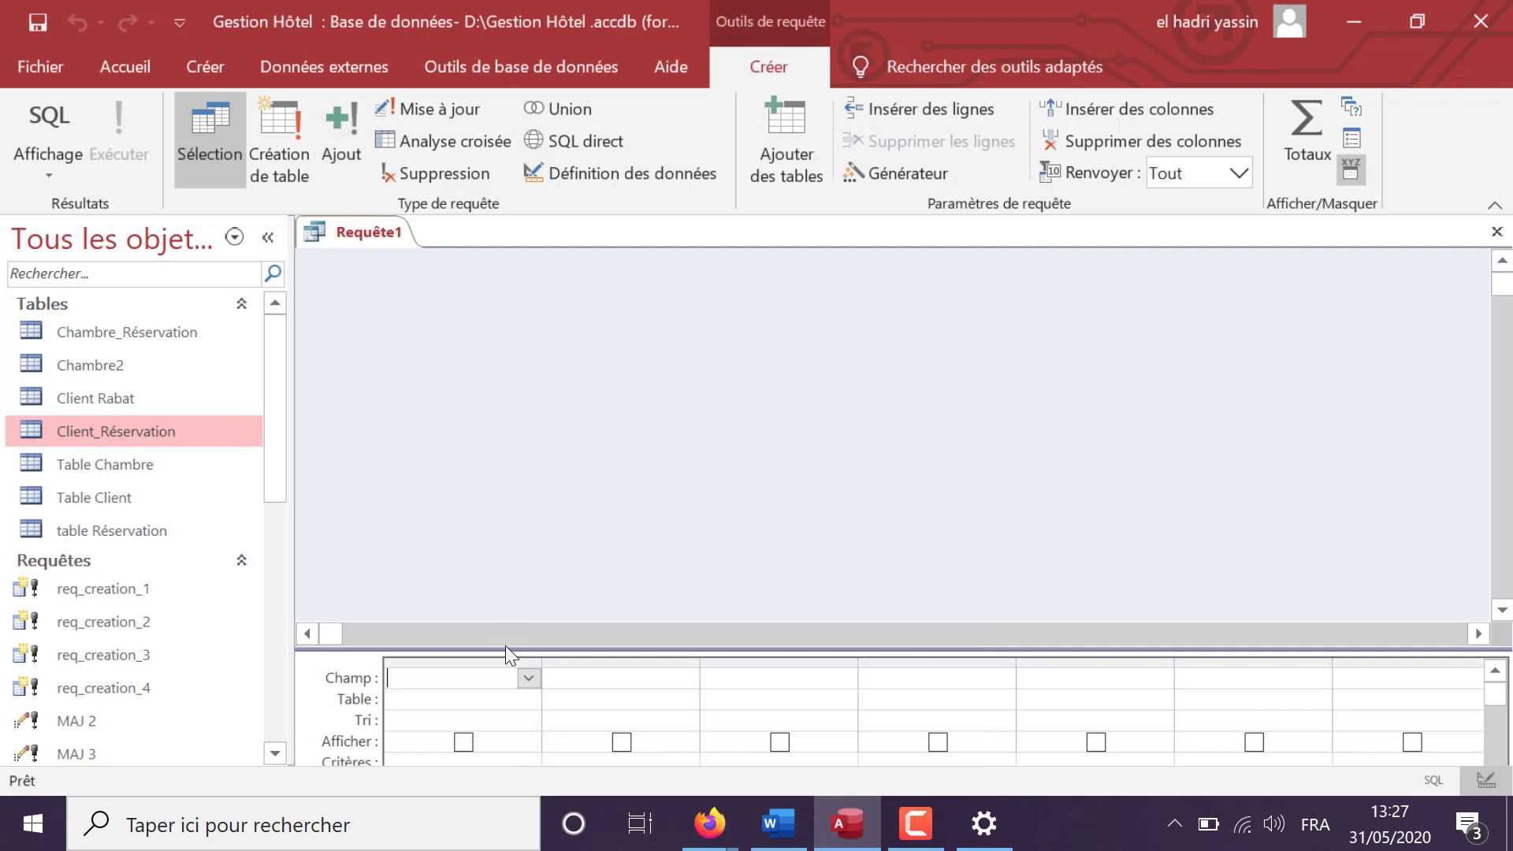
{"action": "left_click_drag", "start_coordinate": [504, 645], "coordinate": [507, 543]}
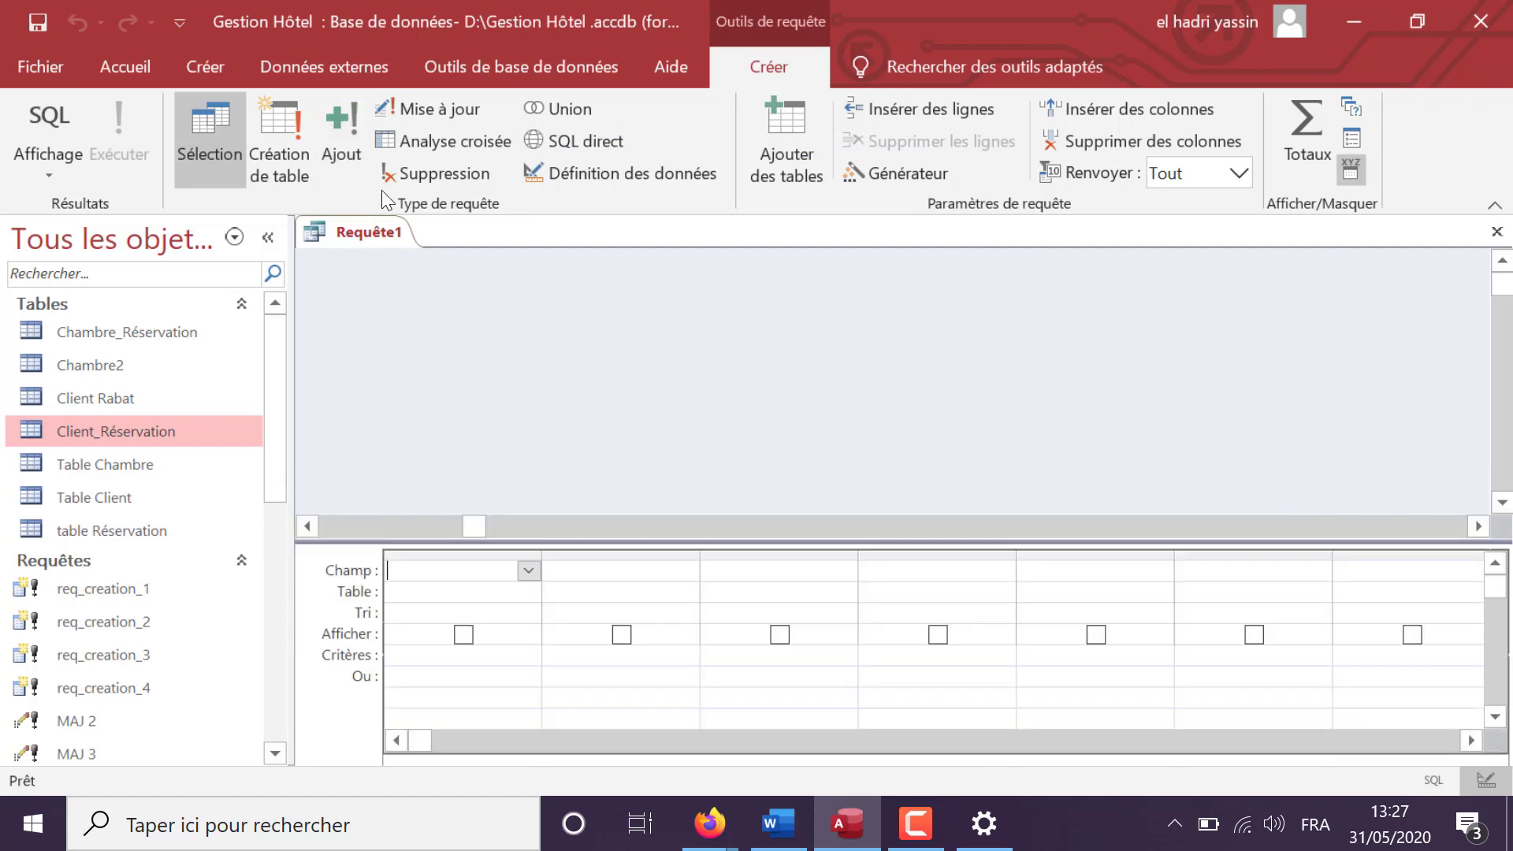
- Turn the query into an append query that adds to Table Chambre in the current database
{"action": "left_click", "coordinate": [344, 143]}
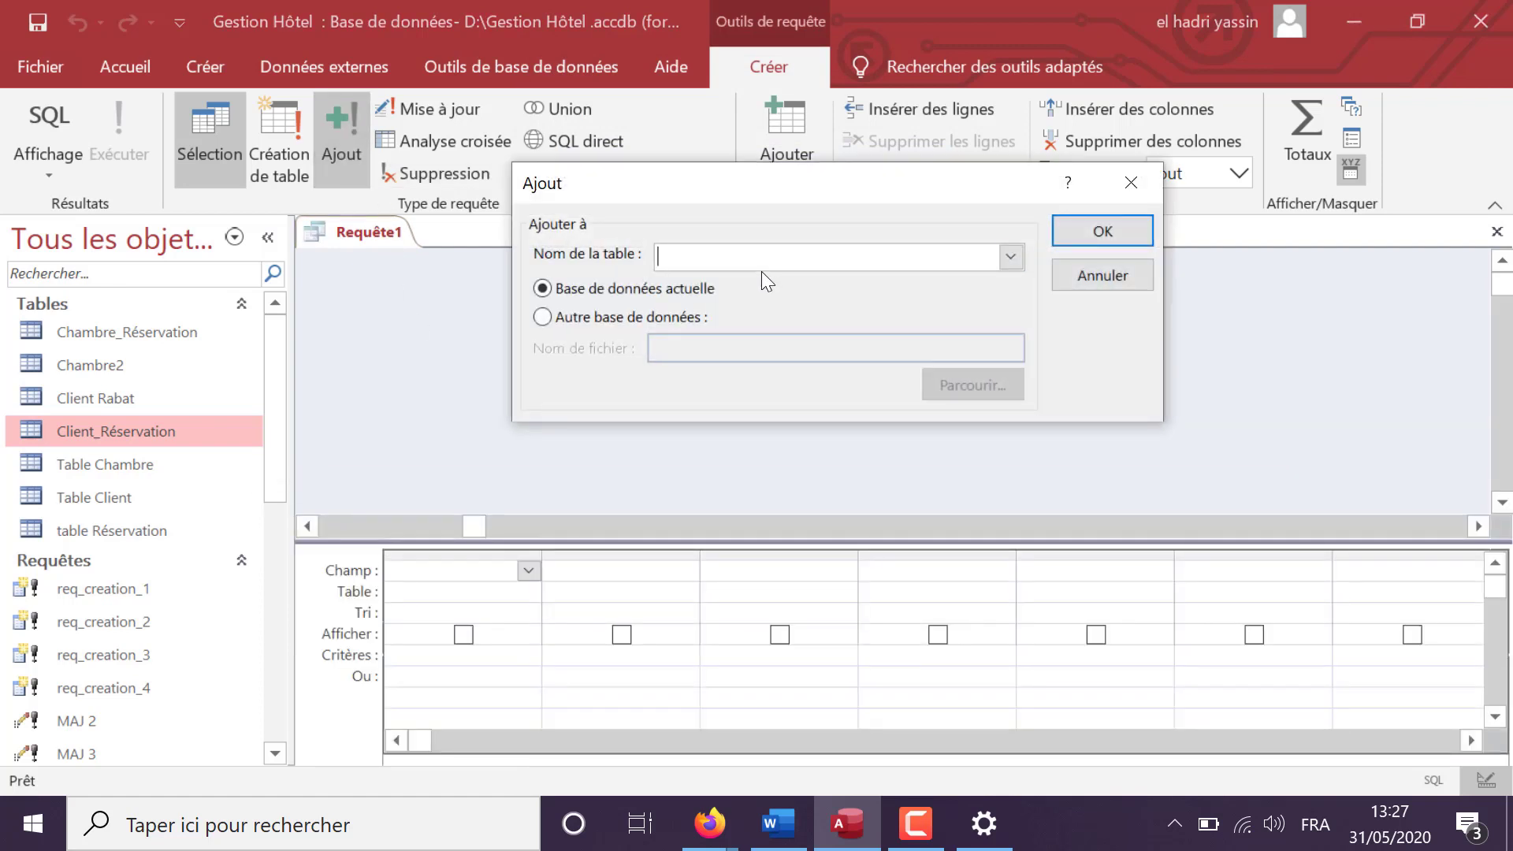
{"action": "left_click", "coordinate": [1010, 258]}
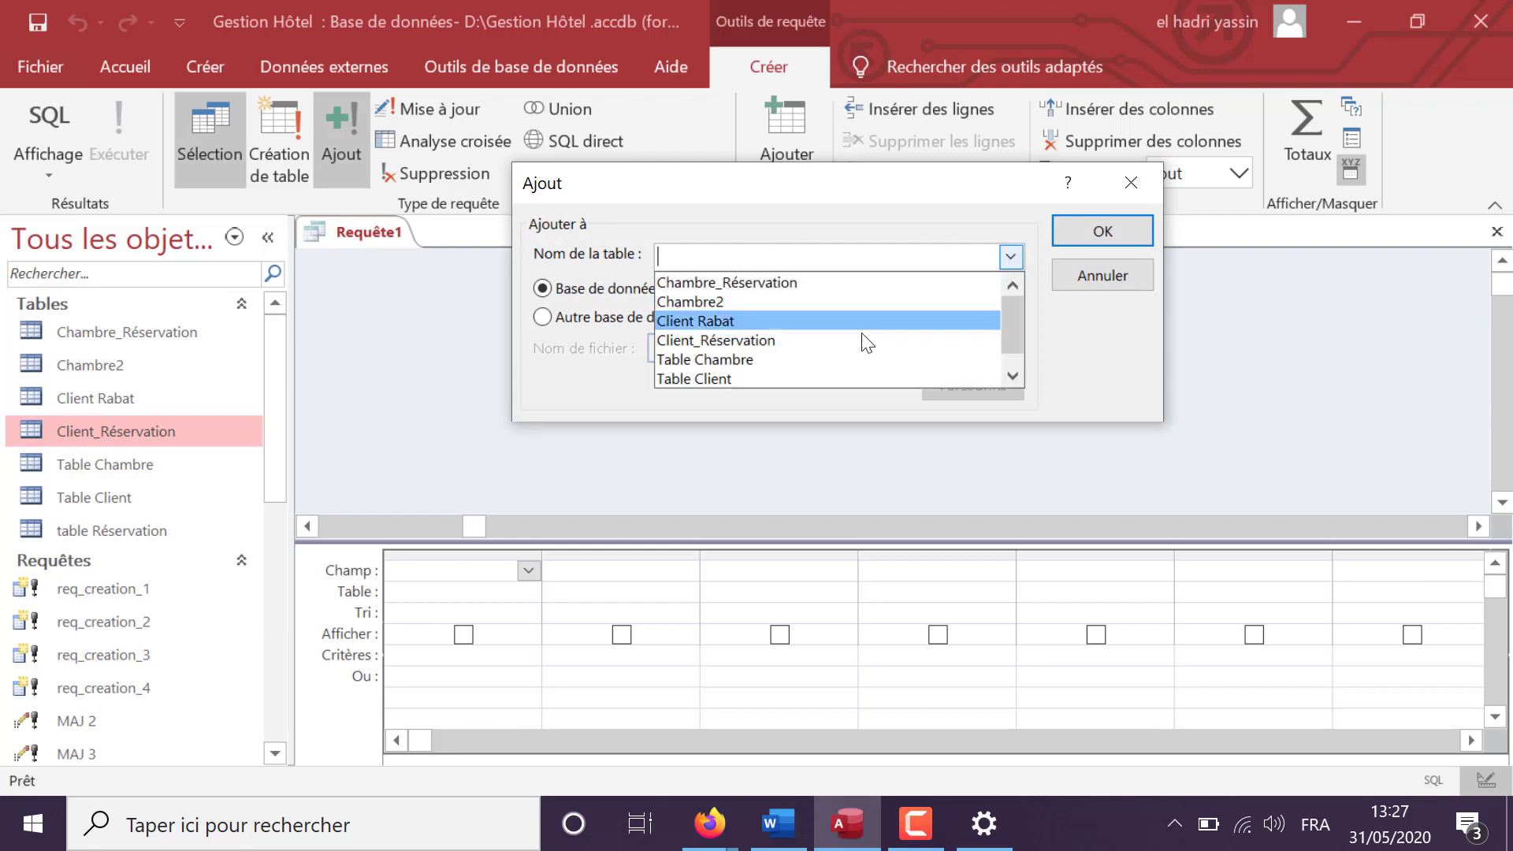
{"action": "left_click", "coordinate": [839, 360]}
{"action": "left_click", "coordinate": [1136, 229]}
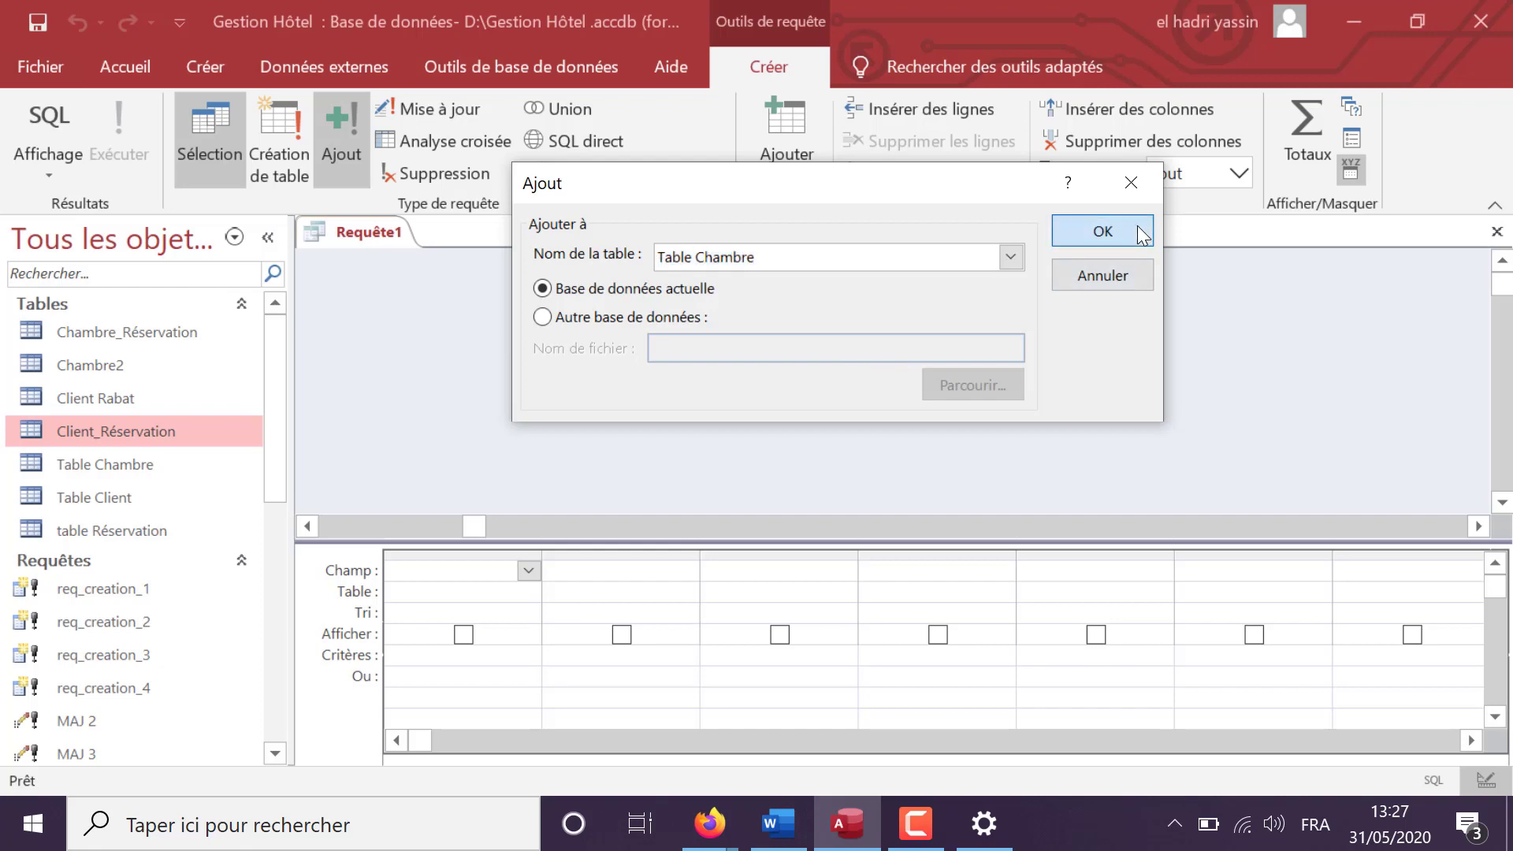
{"action": "left_click_drag", "start_coordinate": [563, 541], "coordinate": [561, 480]}
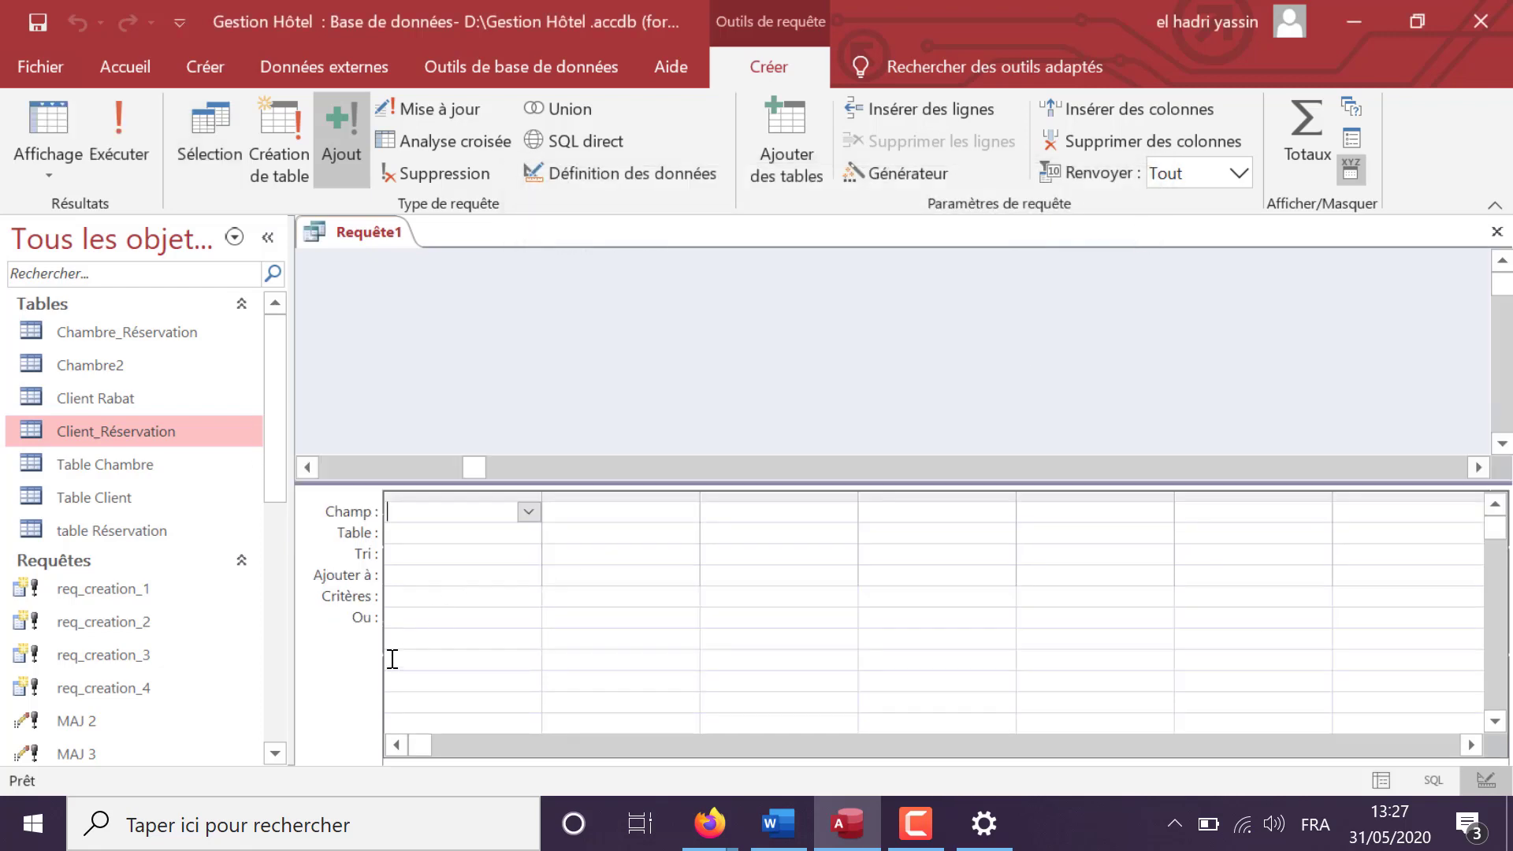
- Set the append destinations of the first two columns to N°Chambre and etage
{"action": "left_click", "coordinate": [402, 574]}
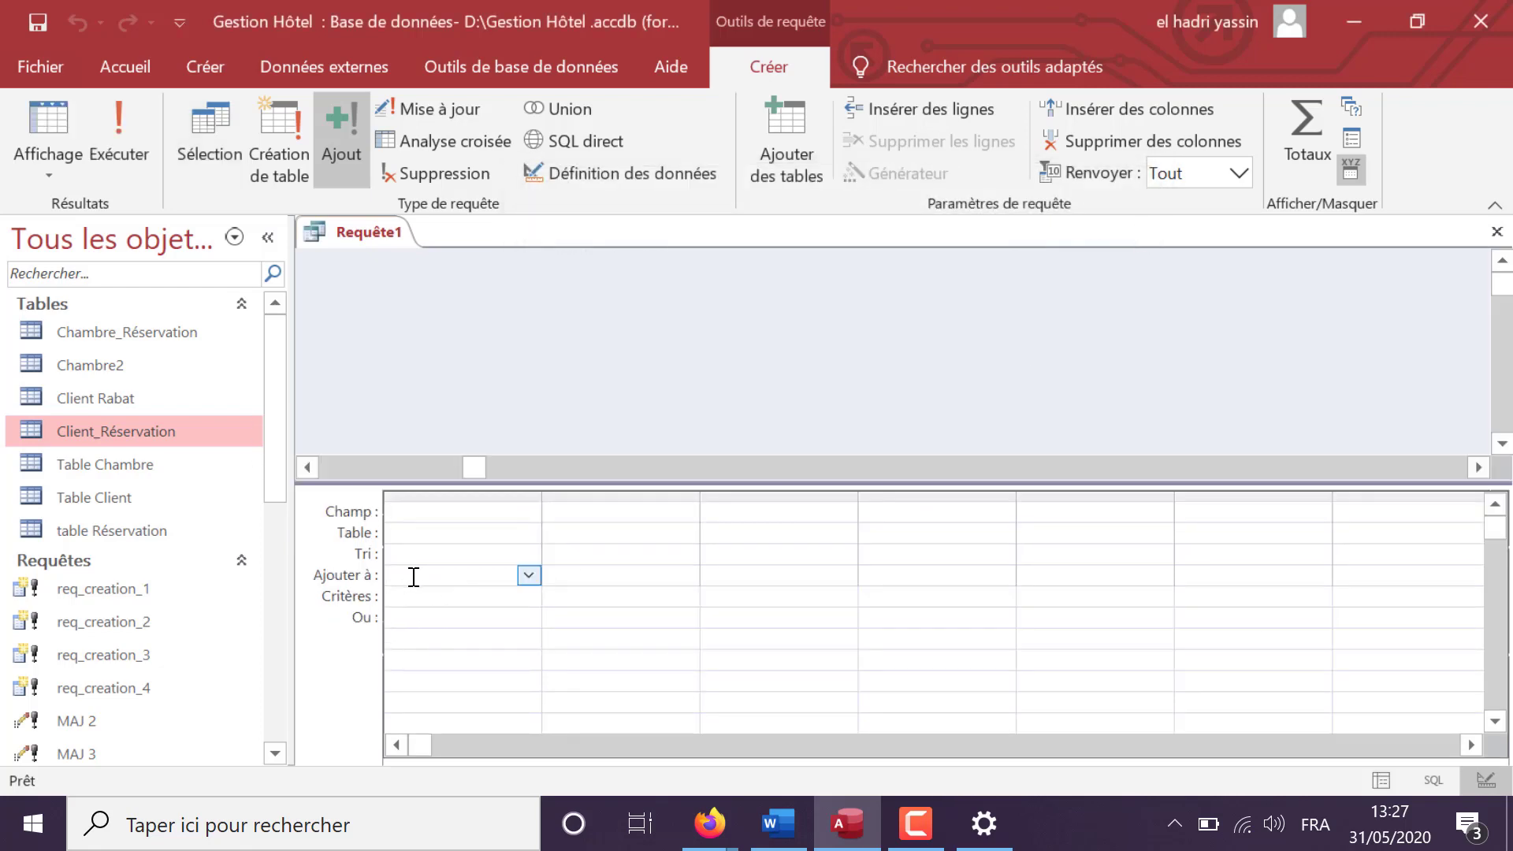
{"action": "left_click", "coordinate": [529, 575]}
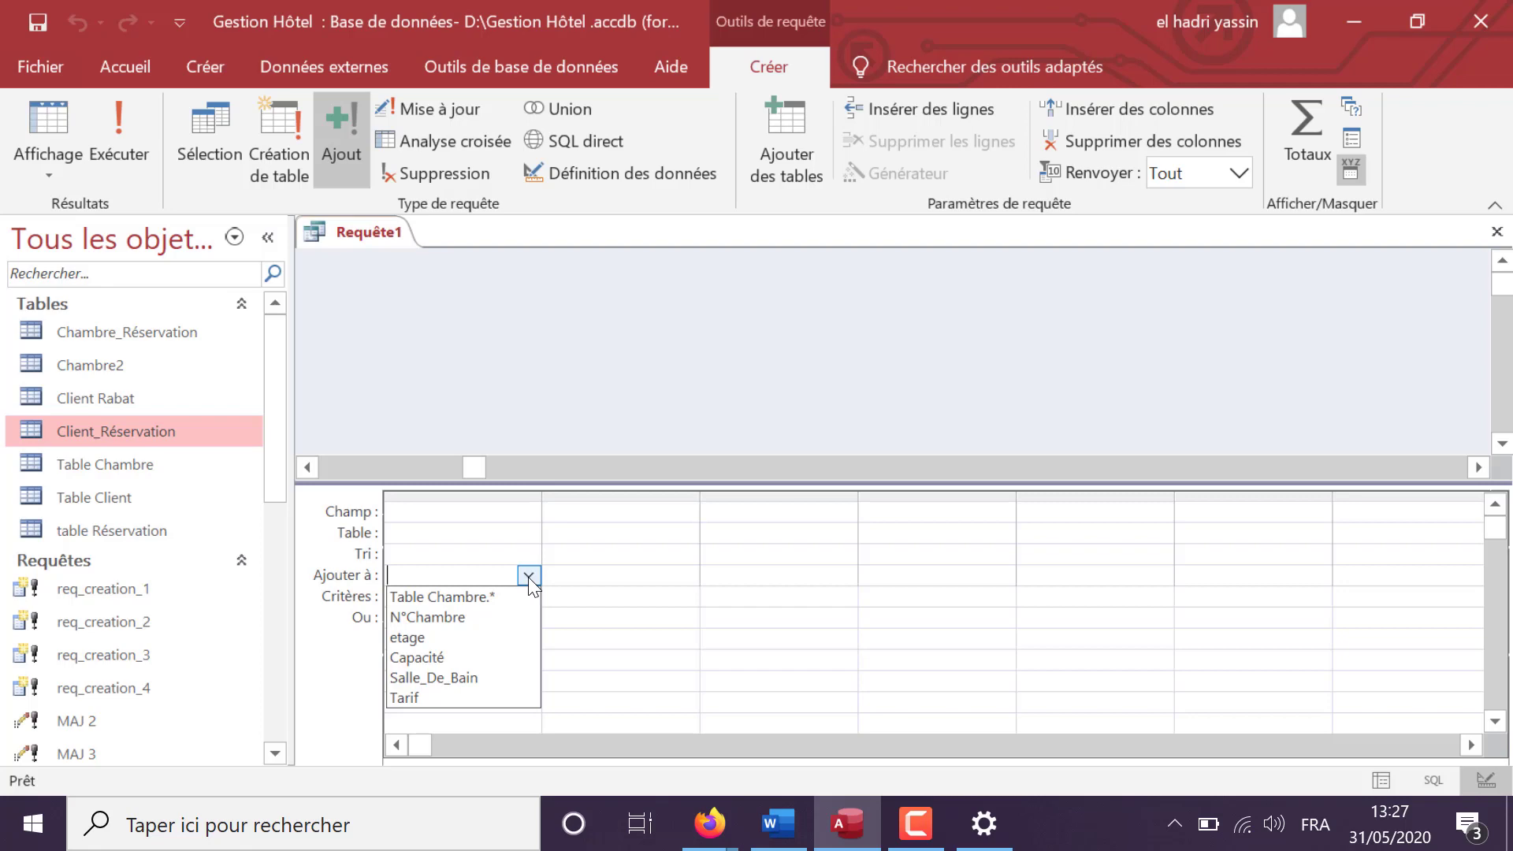
{"action": "left_click", "coordinate": [506, 622]}
{"action": "left_click", "coordinate": [607, 575]}
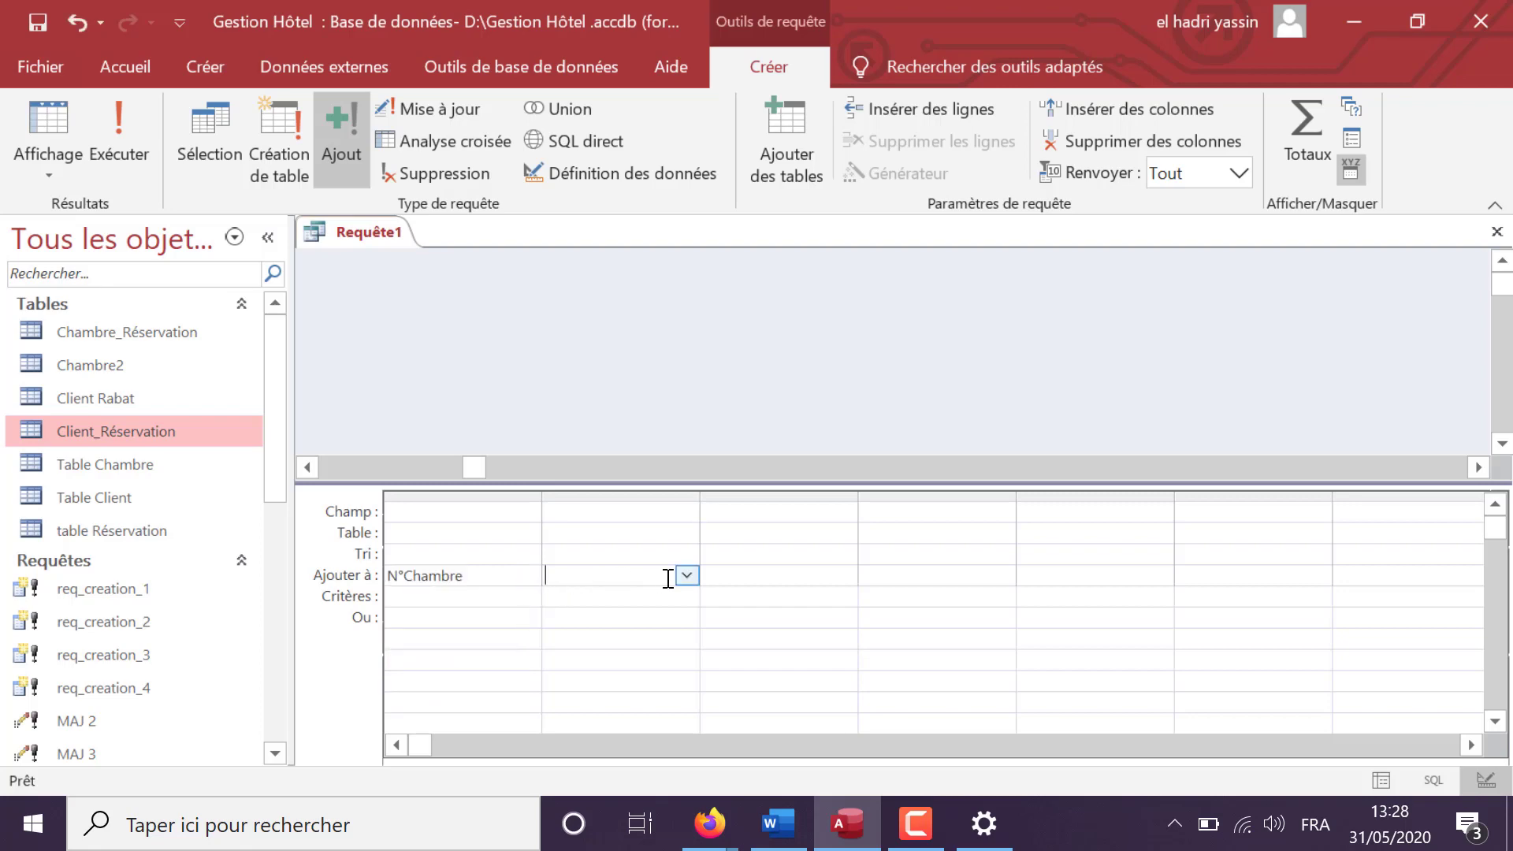
{"action": "left_click", "coordinate": [685, 575]}
{"action": "left_click", "coordinate": [651, 639]}
- Set the append destinations of the third to fifth columns to Capacité, Salle_De_Bain and Tarif
{"action": "left_click", "coordinate": [741, 575]}
{"action": "left_click", "coordinate": [844, 575]}
{"action": "left_click", "coordinate": [790, 658]}
{"action": "left_click", "coordinate": [938, 575]}
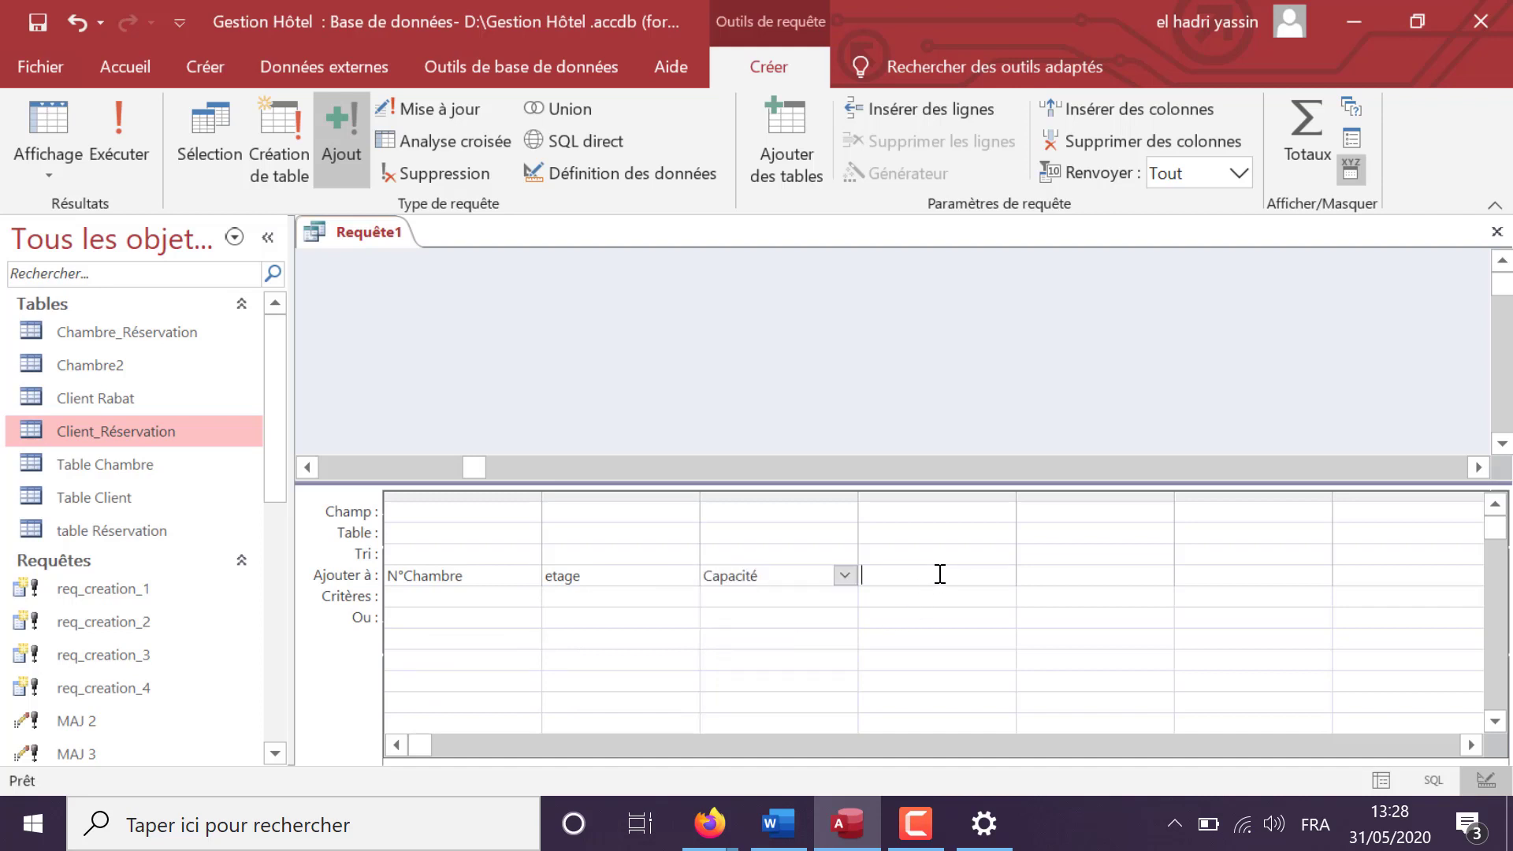
{"action": "left_click", "coordinate": [1002, 575]}
{"action": "left_click", "coordinate": [948, 682]}
{"action": "left_click", "coordinate": [1129, 583]}
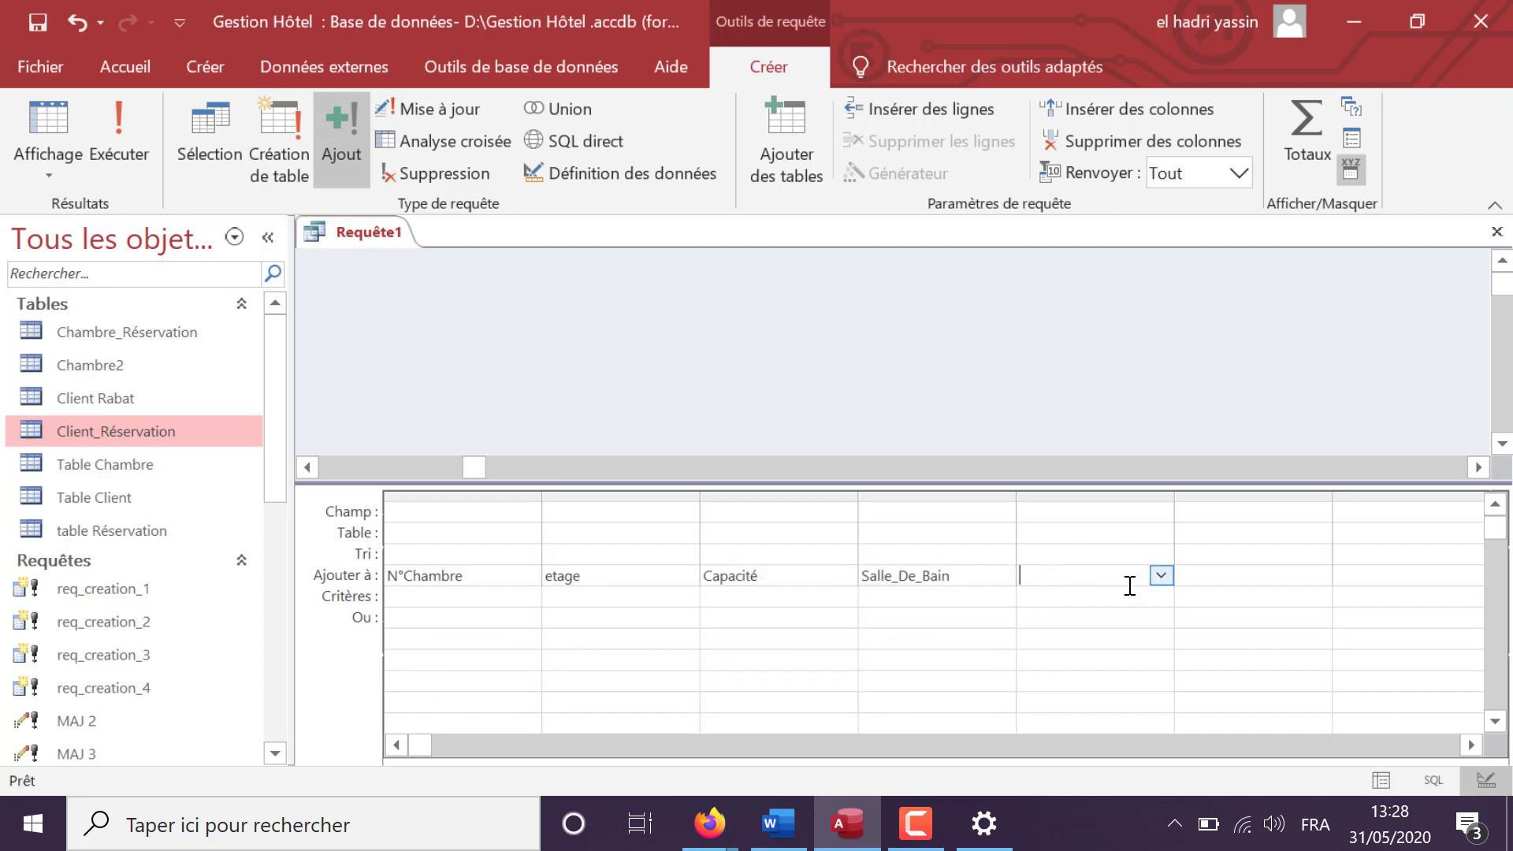
{"action": "left_click", "coordinate": [1160, 576]}
{"action": "left_click", "coordinate": [1043, 697]}
- Check the exercise values in Word, and enter 109 as the N°Chambre column's value and "e1" as the etage column's value
{"action": "left_click", "coordinate": [775, 828]}
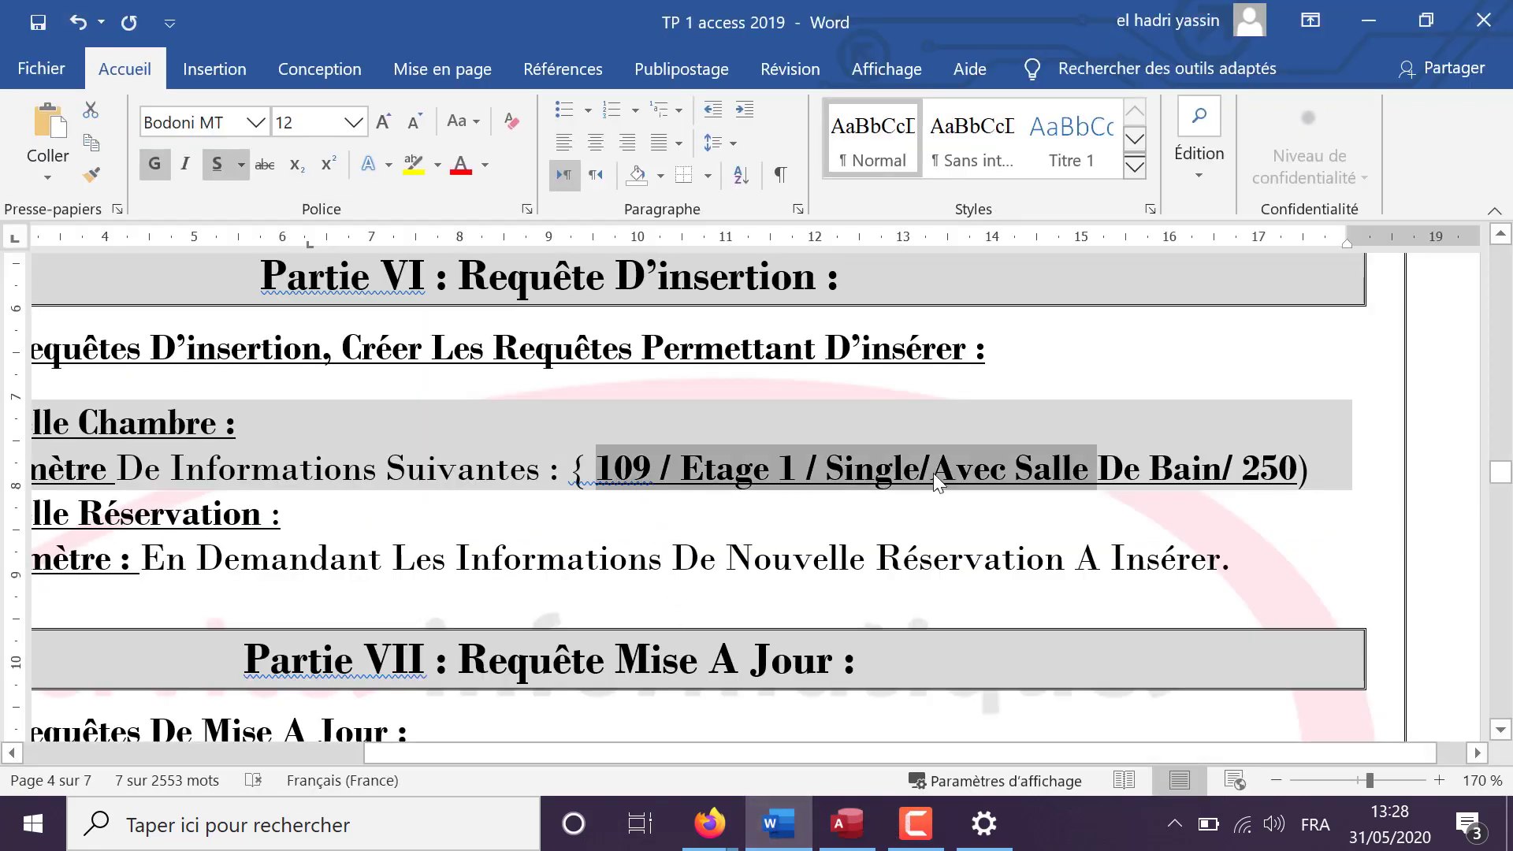
{"action": "left_click", "coordinate": [865, 825]}
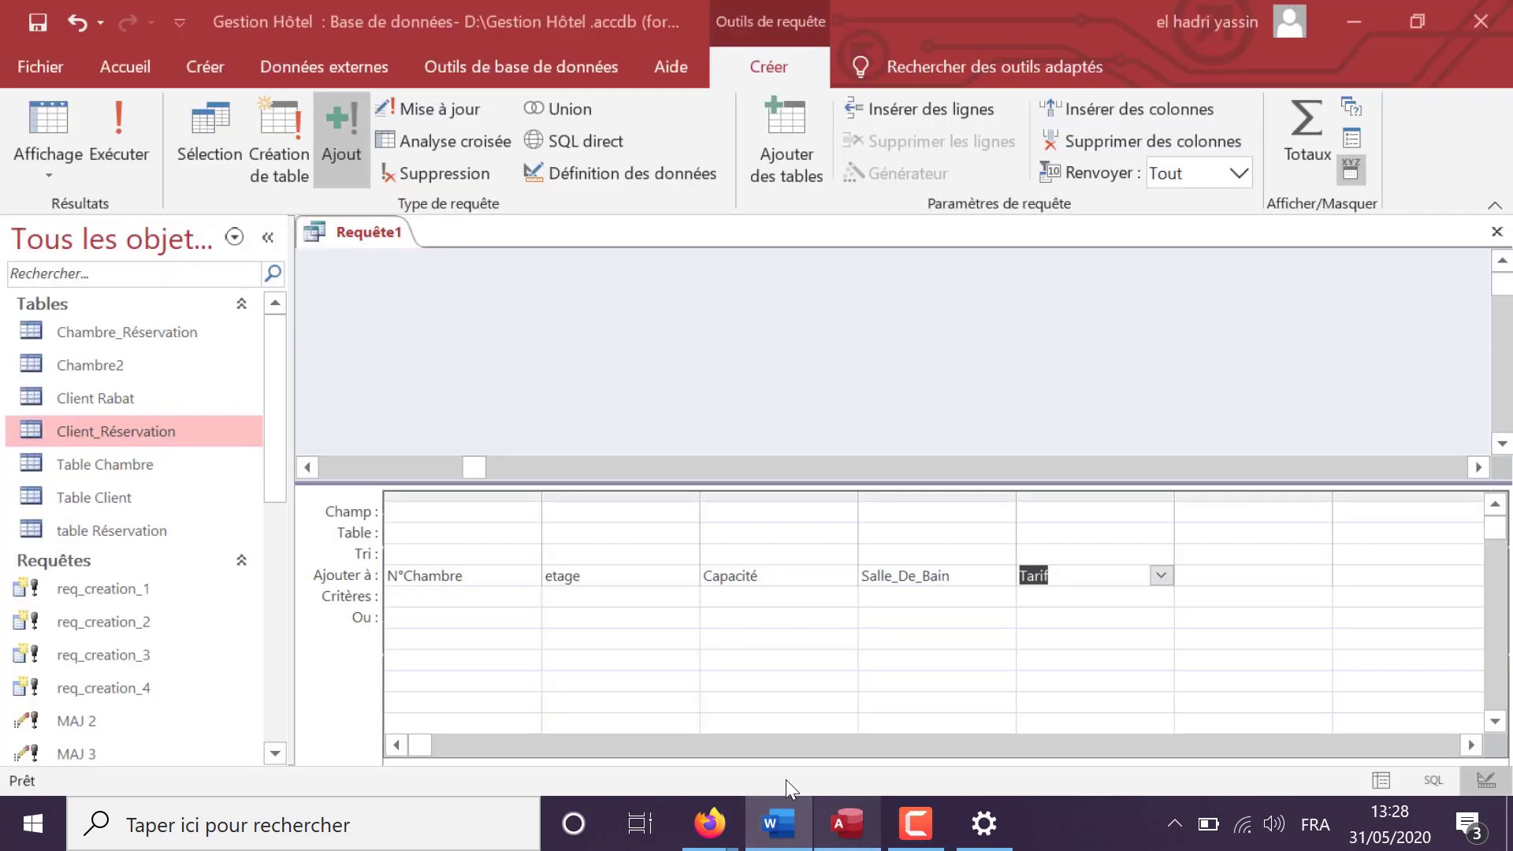
{"action": "left_click", "coordinate": [489, 507]}
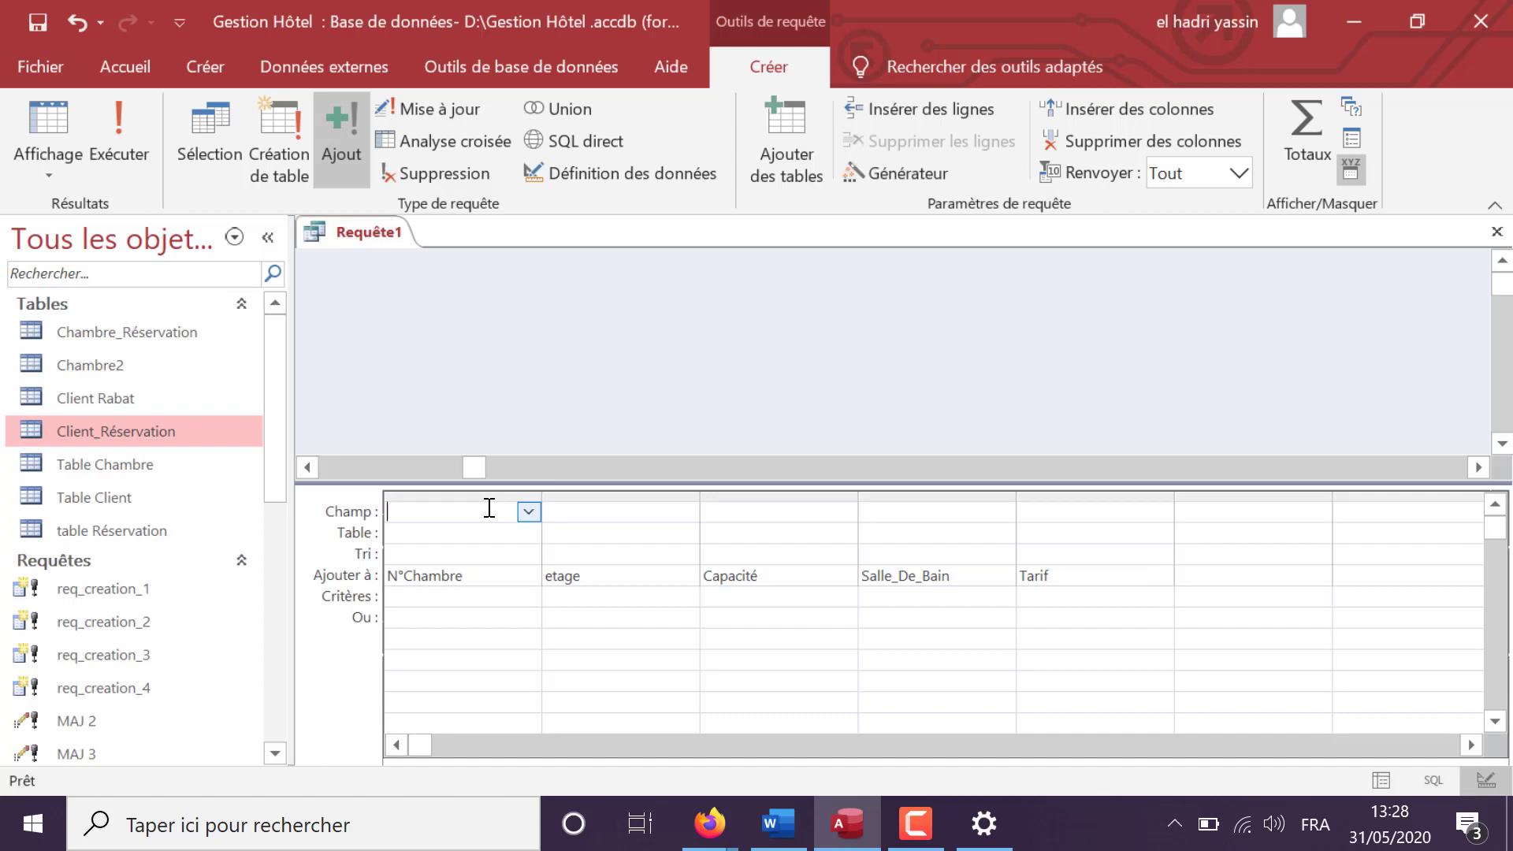
{"action": "type", "text": "109"}
{"action": "left_click", "coordinate": [579, 515]}
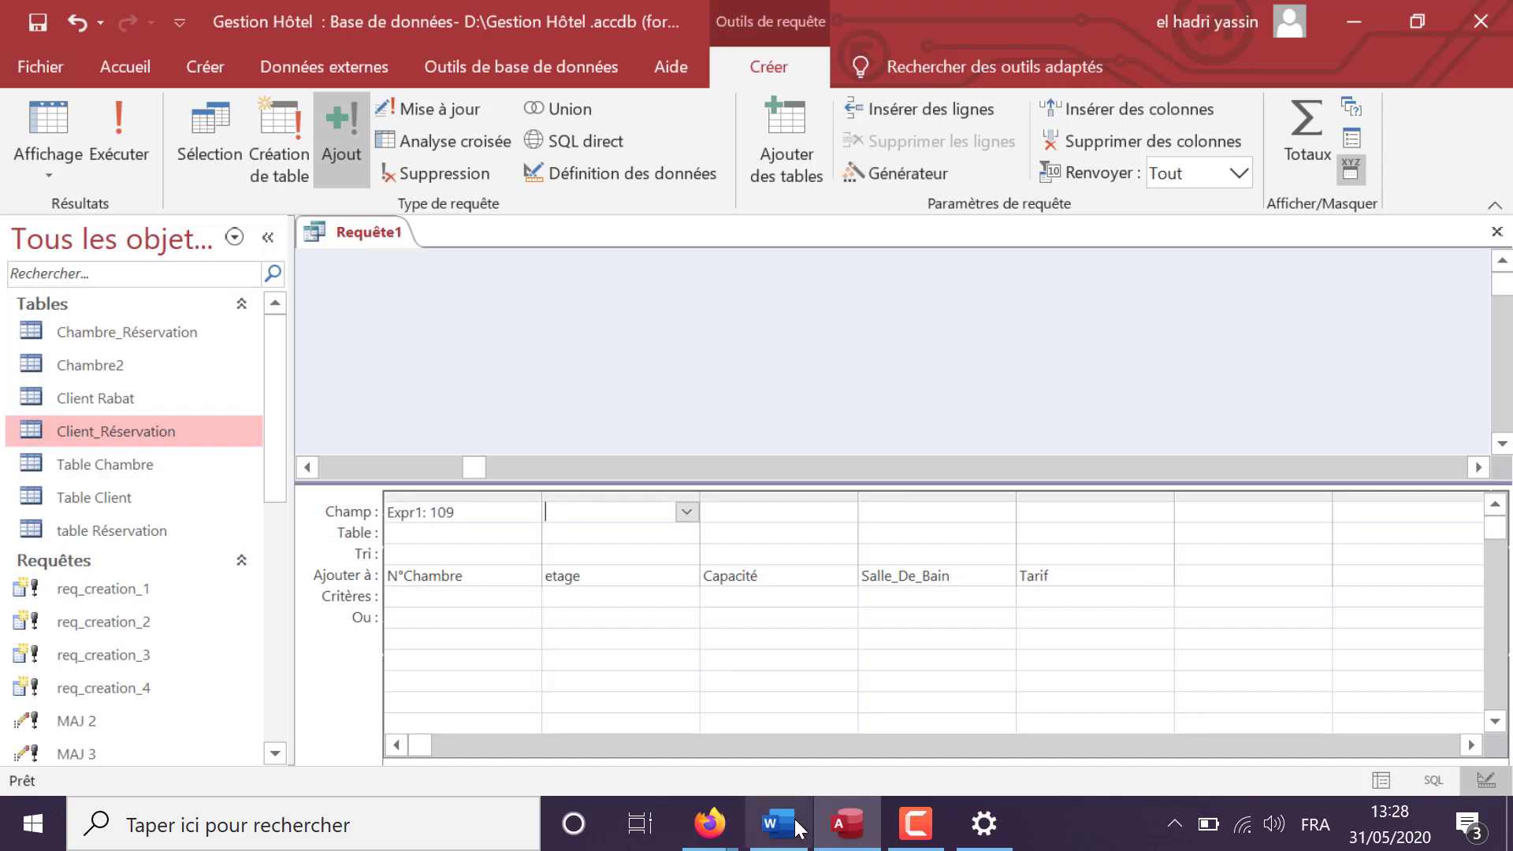
{"action": "left_click", "coordinate": [779, 825]}
{"action": "left_click", "coordinate": [788, 831]}
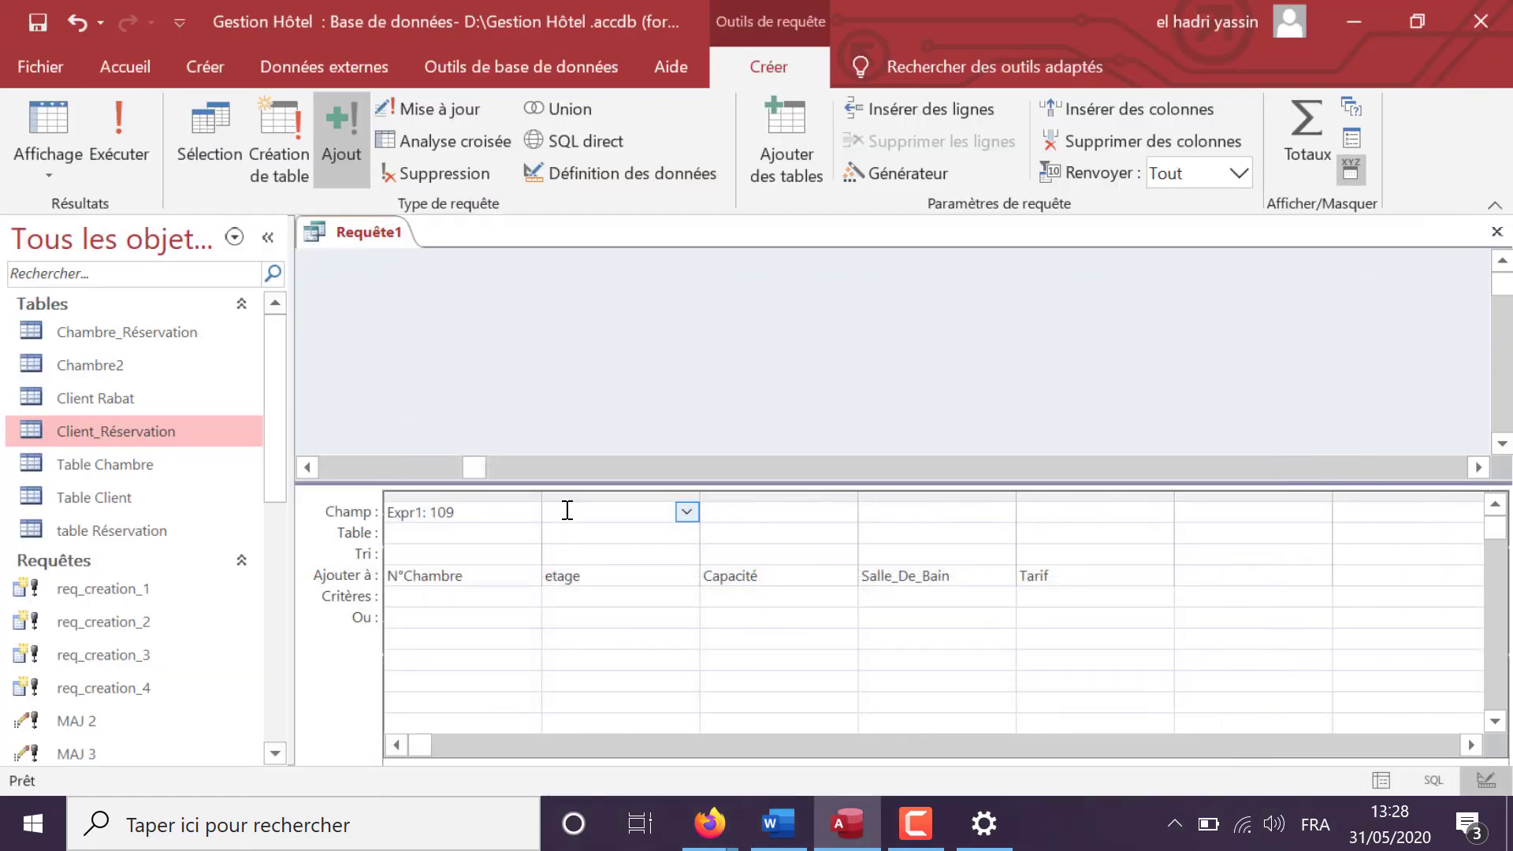
{"action": "type", "text": "\"e1\""}
- Enter "Single" as the value appended to Capacité, checking the exercise text in Word
{"action": "left_click", "coordinate": [743, 514]}
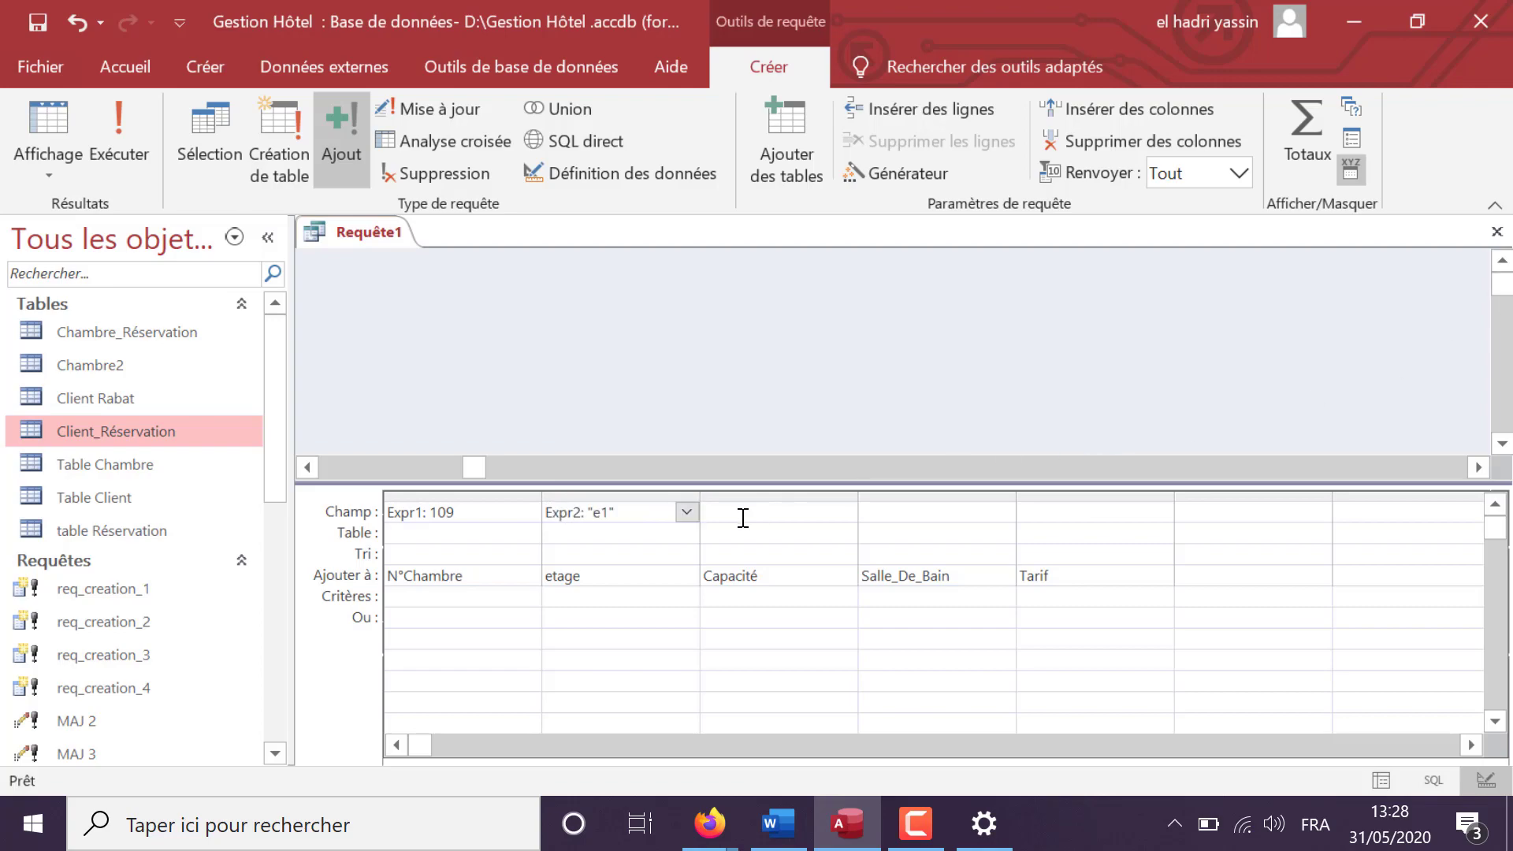
{"action": "left_click", "coordinate": [779, 824]}
{"action": "left_click", "coordinate": [802, 836]}
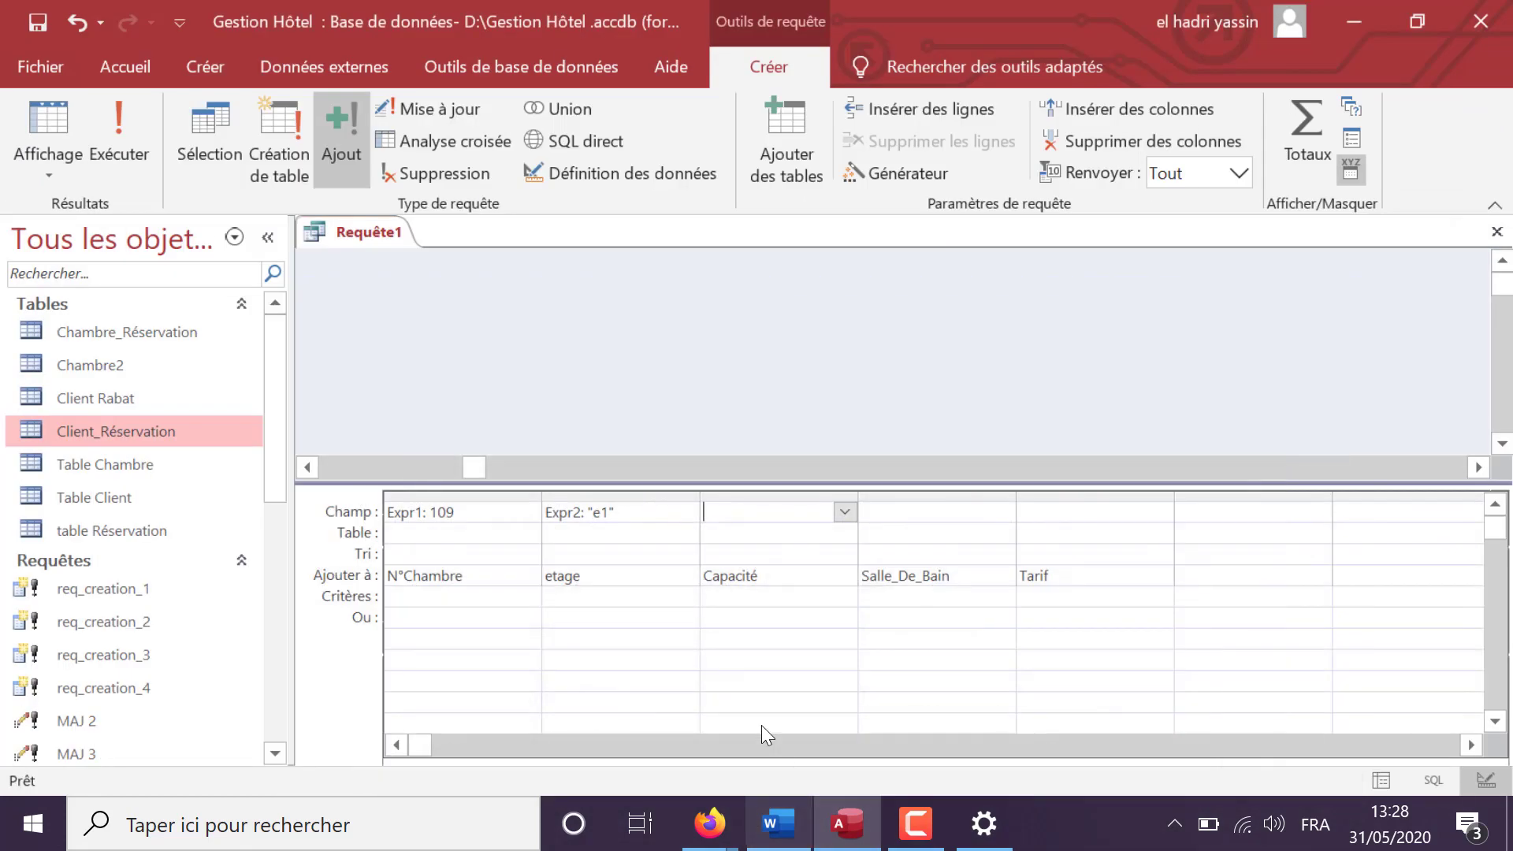
{"action": "type", "text": "\""}
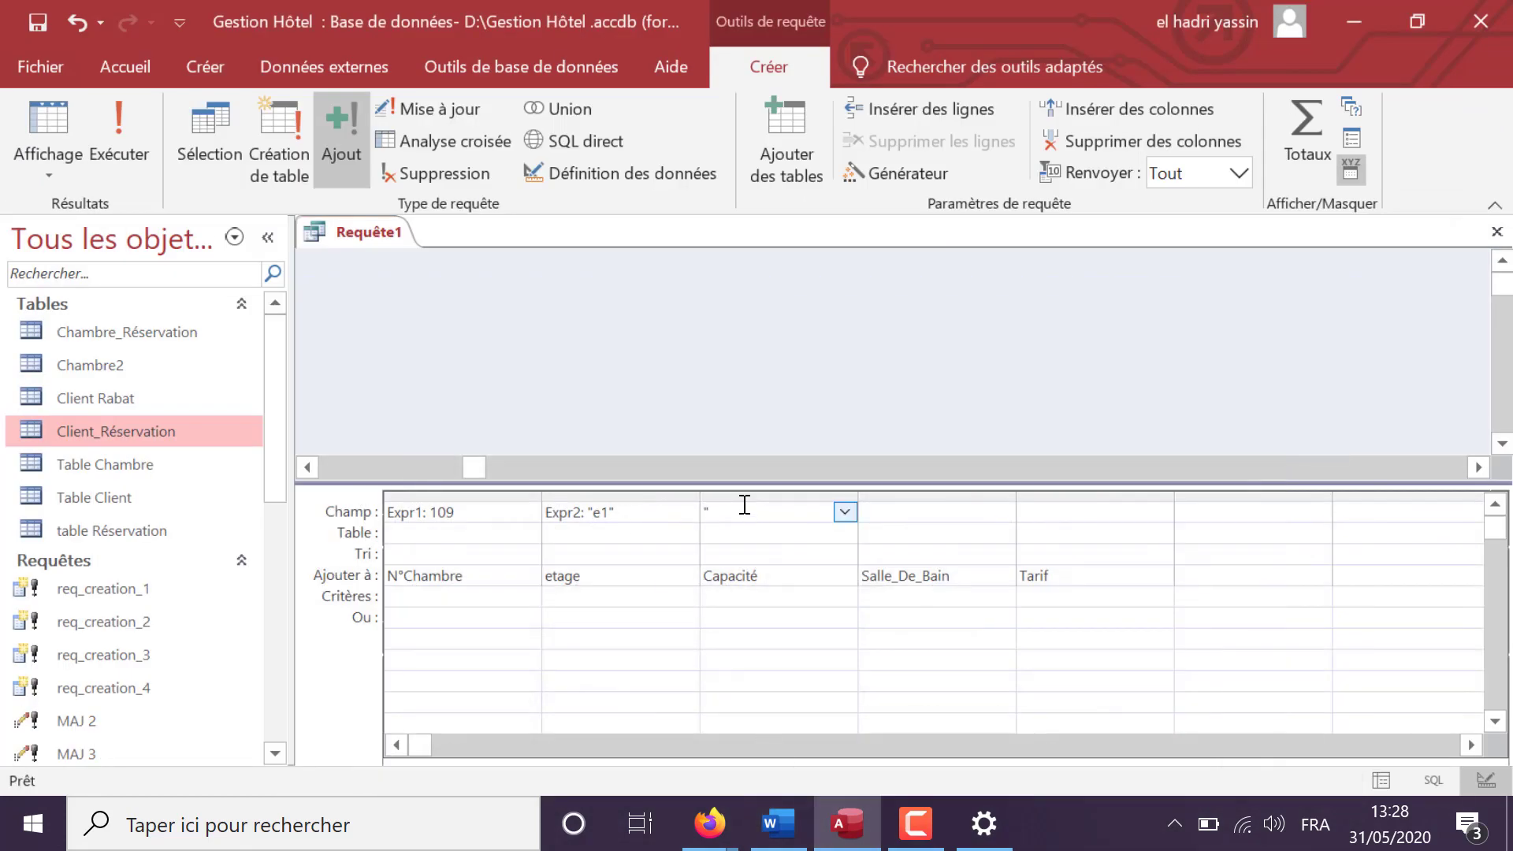
{"action": "type", "text": "Single\""}
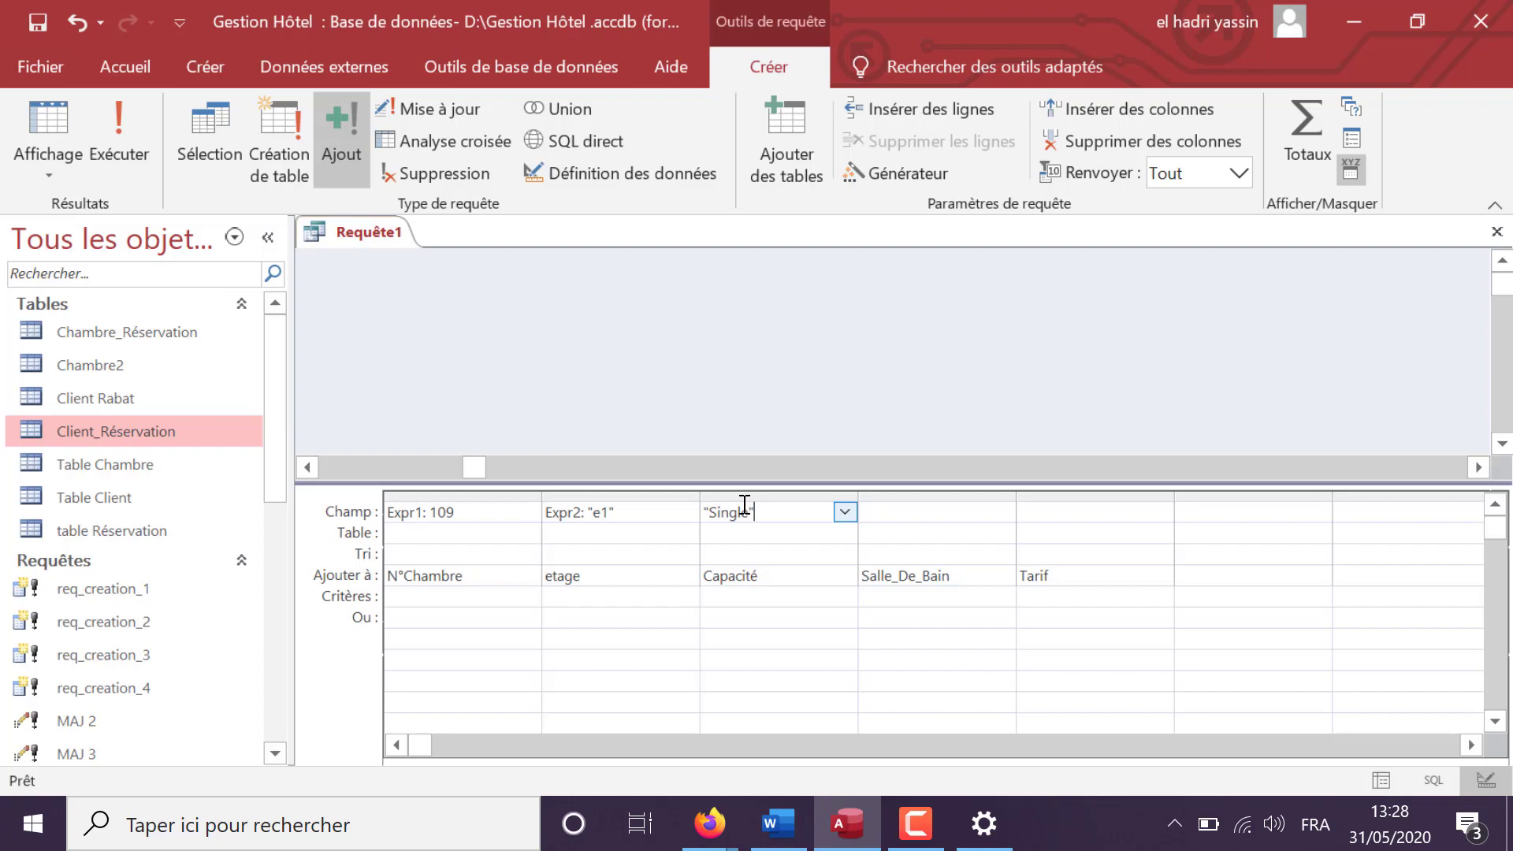
- Check the bathroom value in the Word exercise and enter Vrai as the value appended to Salle_De_Bain
{"action": "left_click", "coordinate": [777, 825]}
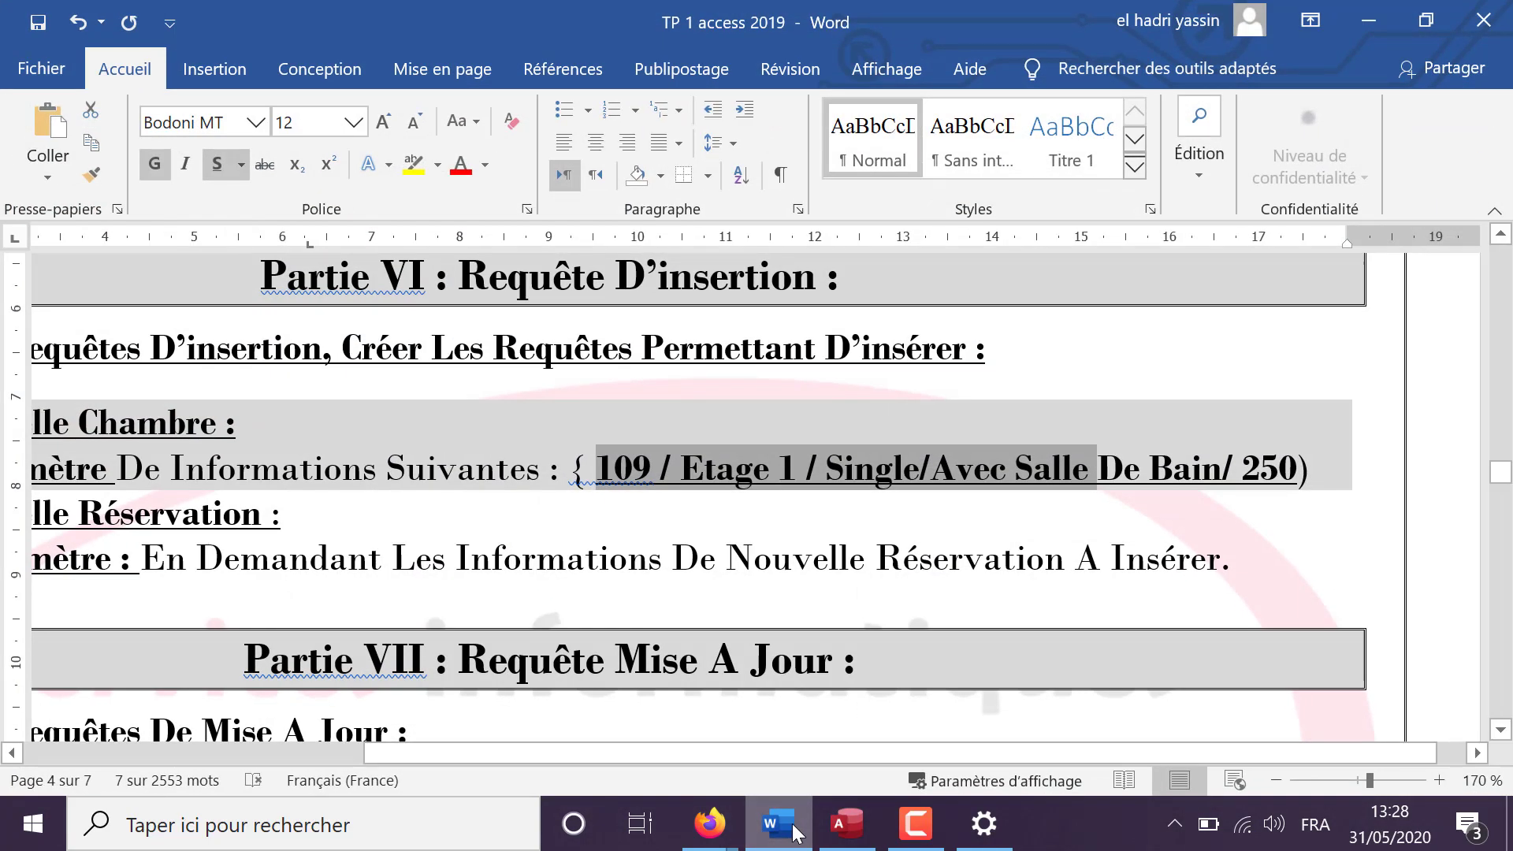
{"action": "left_click", "coordinate": [847, 823]}
{"action": "left_click", "coordinate": [888, 512]}
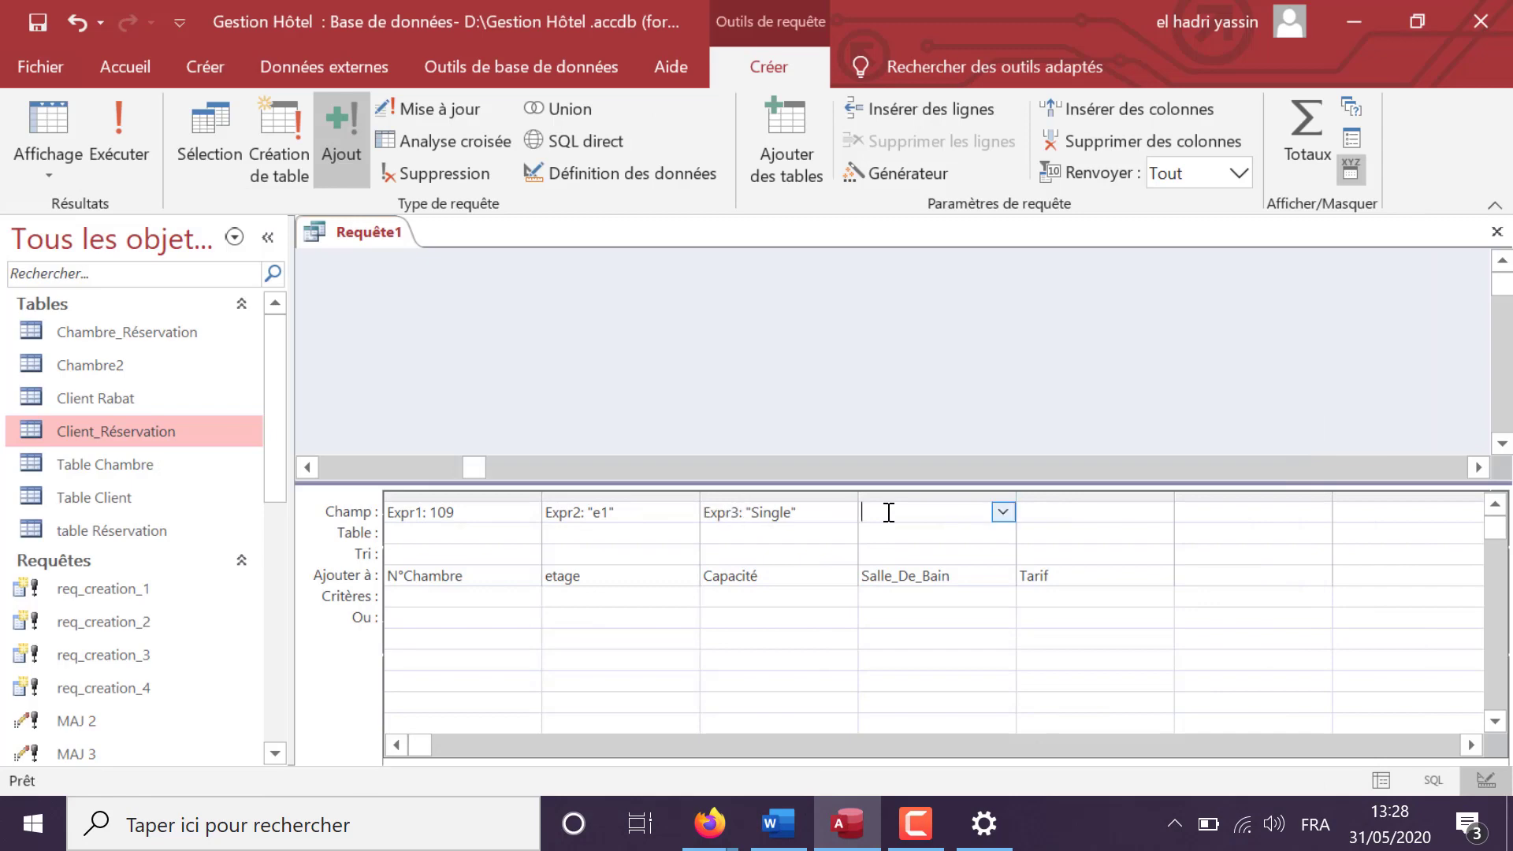
{"action": "type", "text": "vrai"}
{"action": "left_click", "coordinate": [1062, 513]}
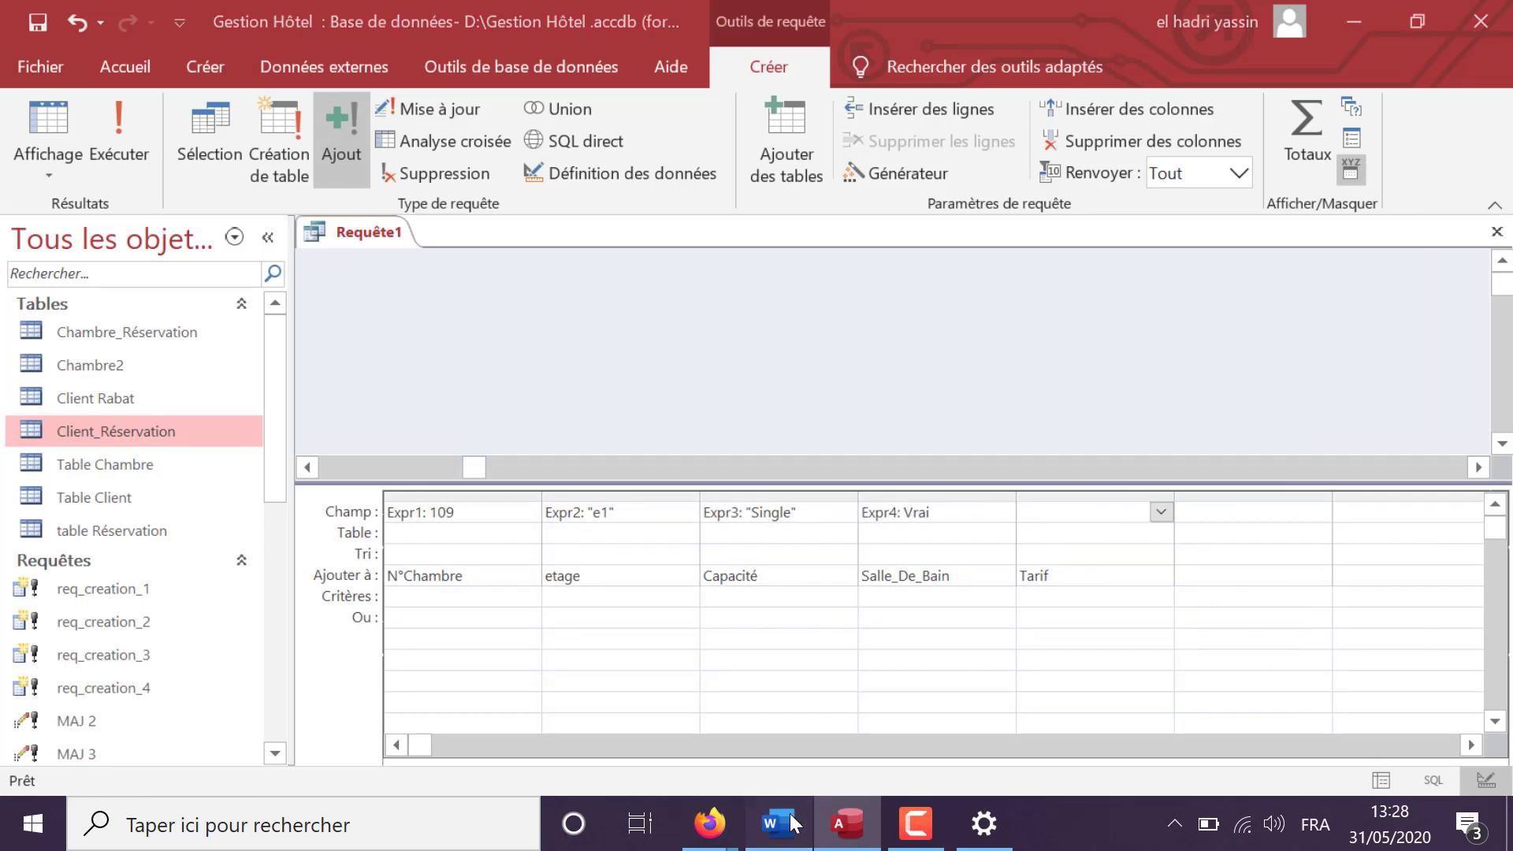
- Check the tariff in the Word exercise and enter 250 as the value appended to Tarif
{"action": "left_click", "coordinate": [790, 813]}
{"action": "left_click", "coordinate": [789, 813]}
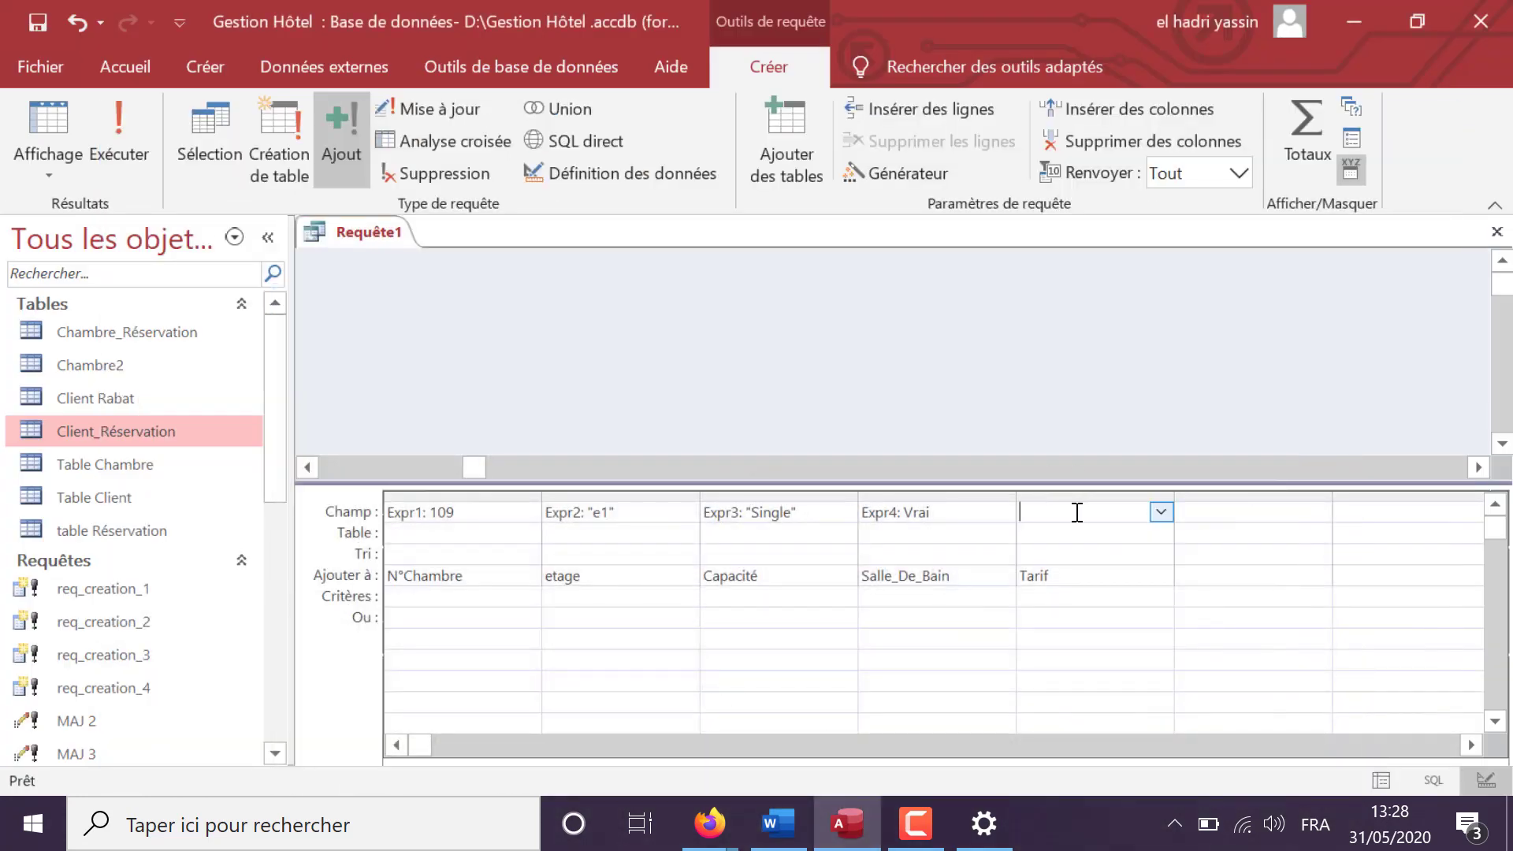
{"action": "type", "text": "250"}
{"action": "key", "text": "BackSpace"}
{"action": "type", "text": "0"}
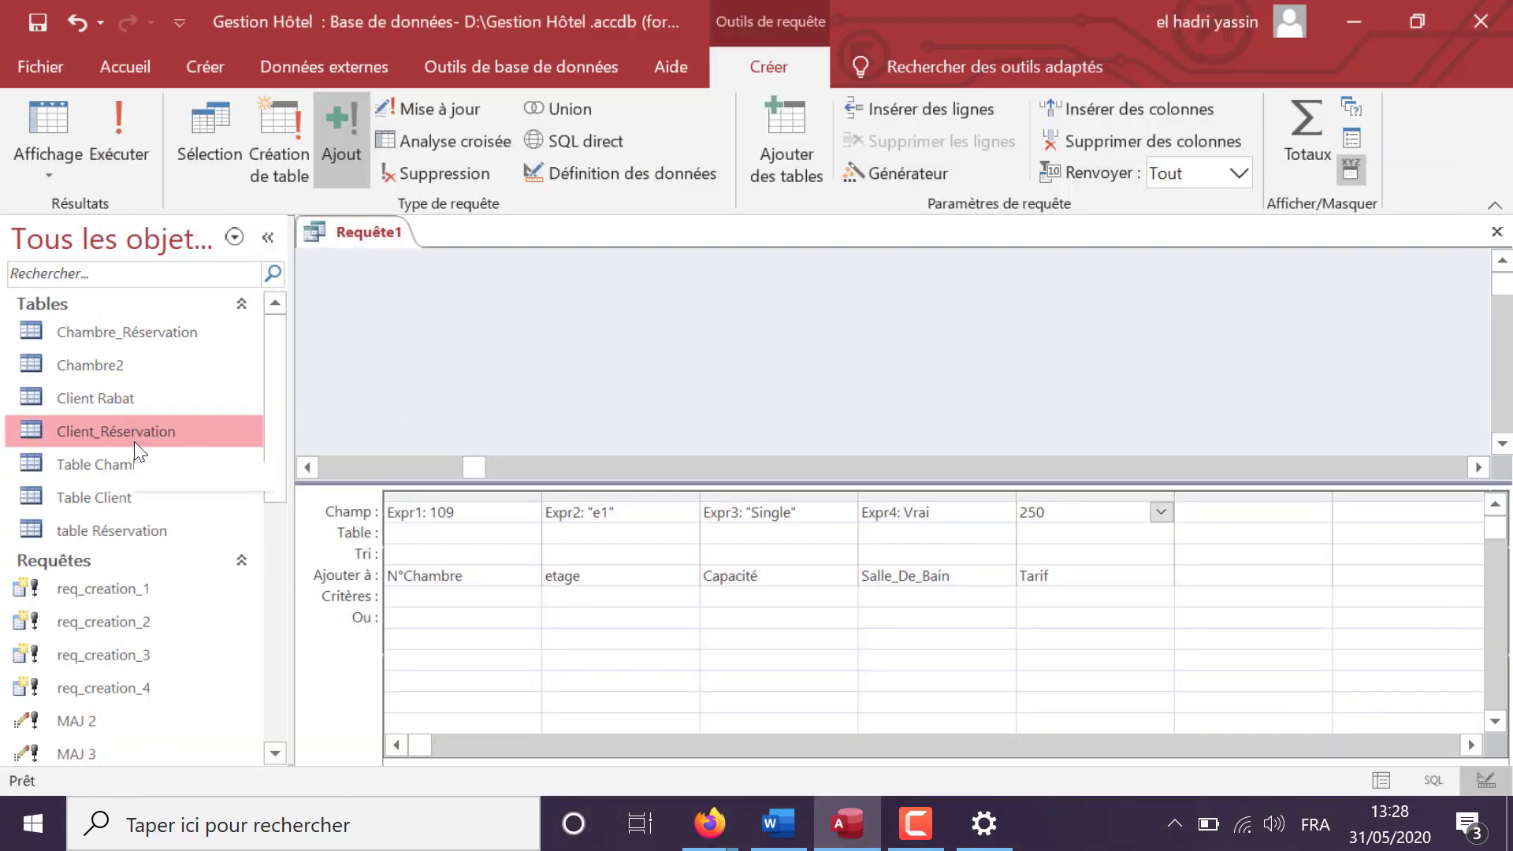
- Run the append query and confirm the insertion, viewing Table Chambre's records before and after
{"action": "left_click", "coordinate": [132, 469]}
{"action": "double_click", "coordinate": [131, 470]}
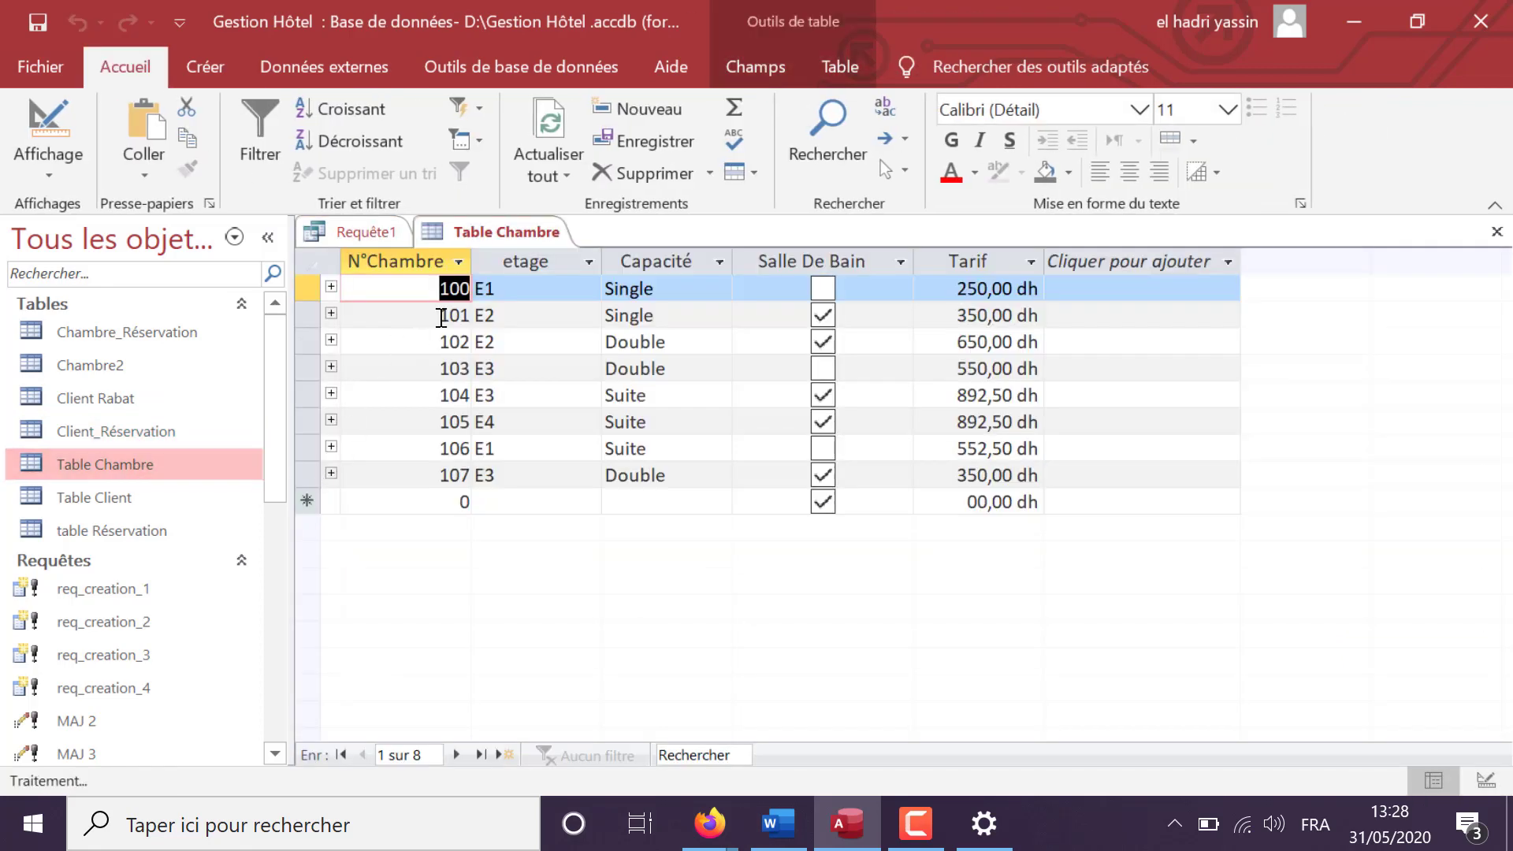
{"action": "left_click", "coordinate": [1496, 232]}
{"action": "left_click", "coordinate": [720, 66]}
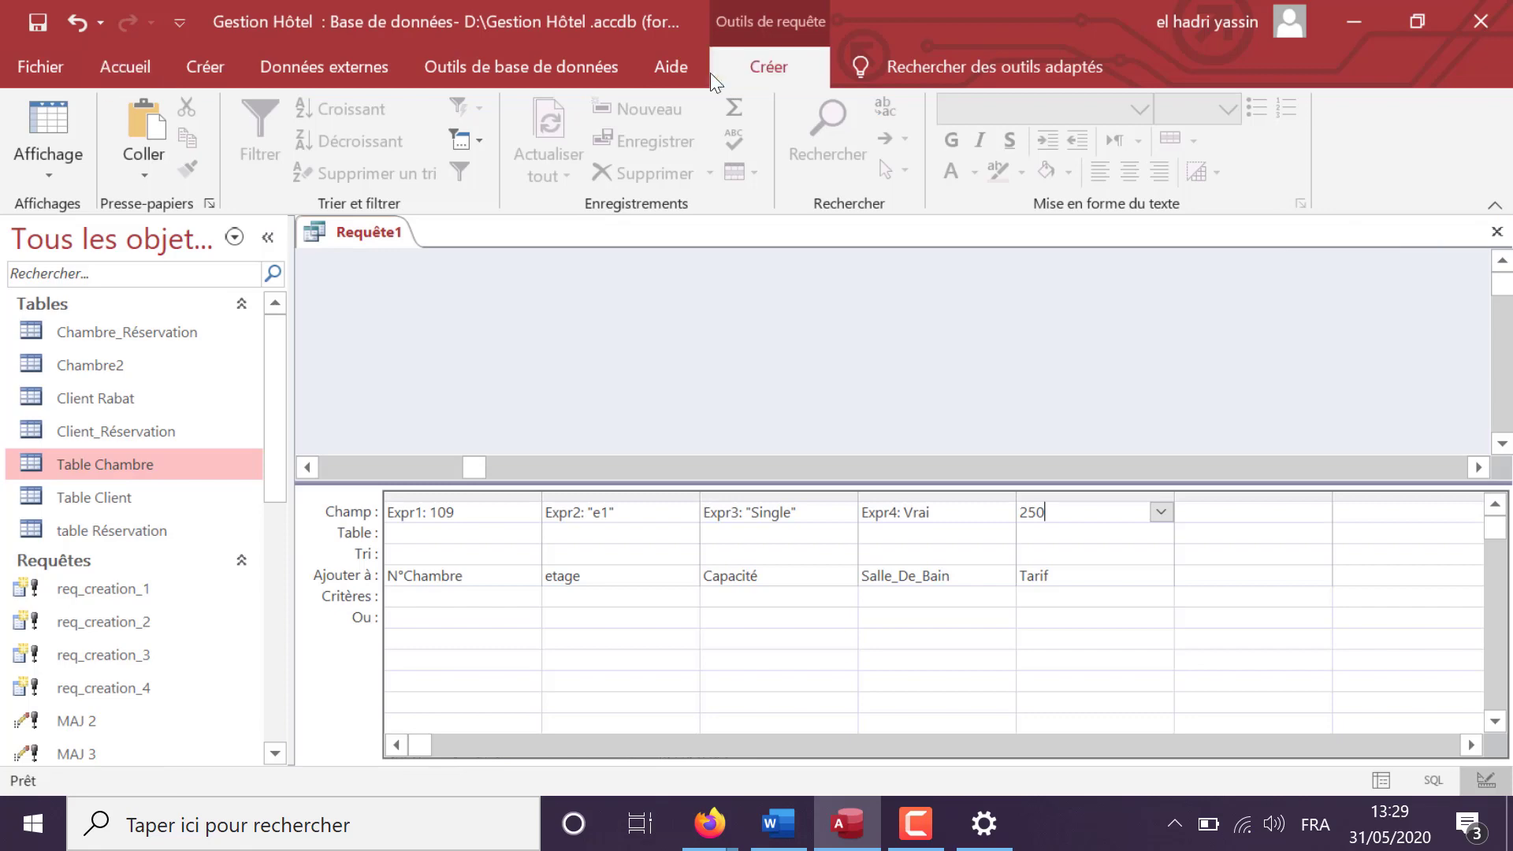
{"action": "left_click", "coordinate": [131, 129]}
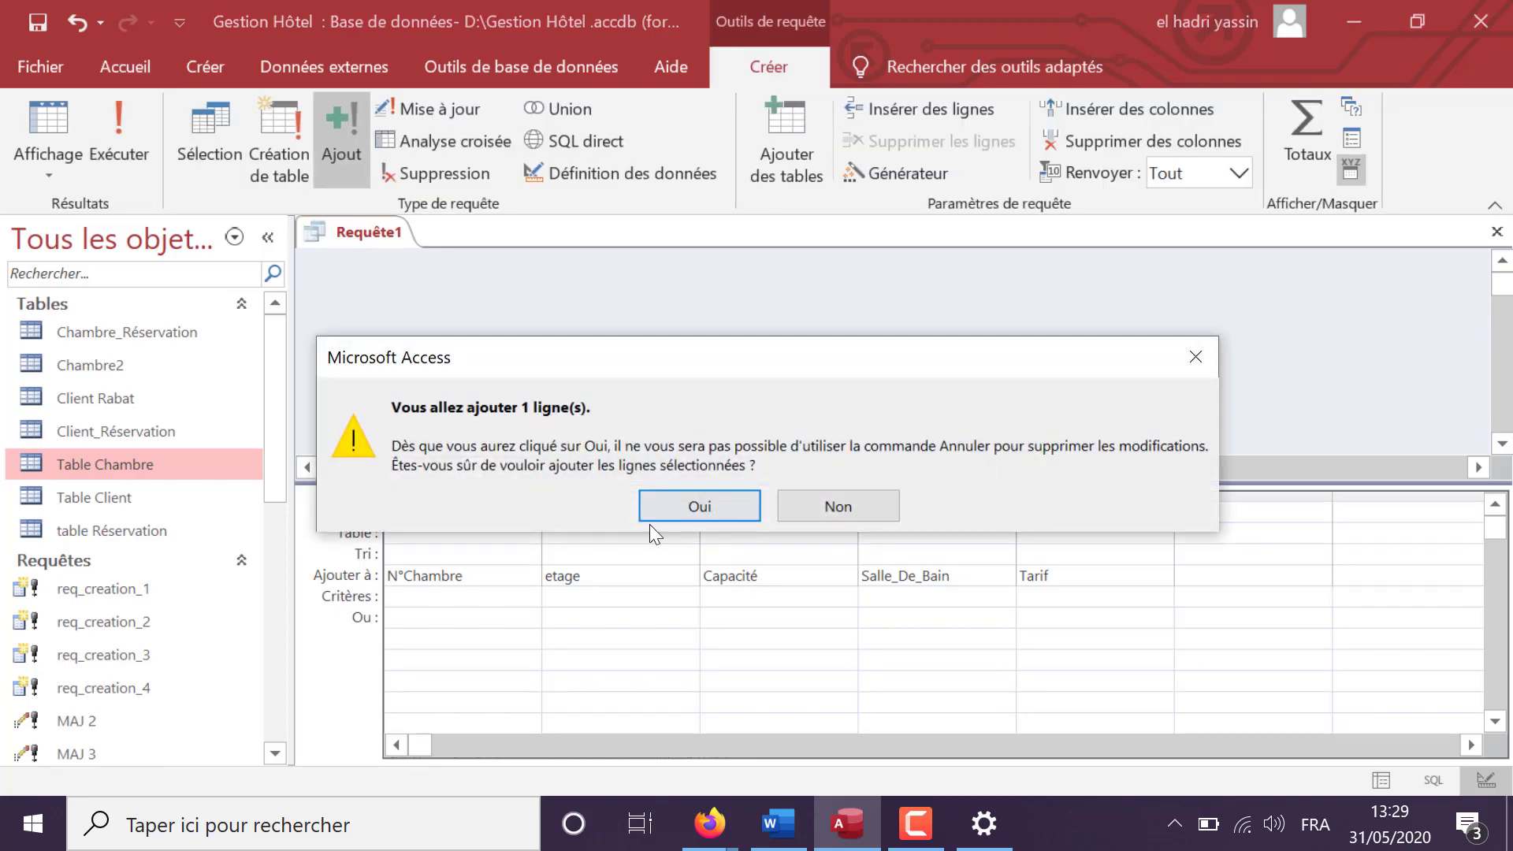
{"action": "left_click", "coordinate": [674, 504]}
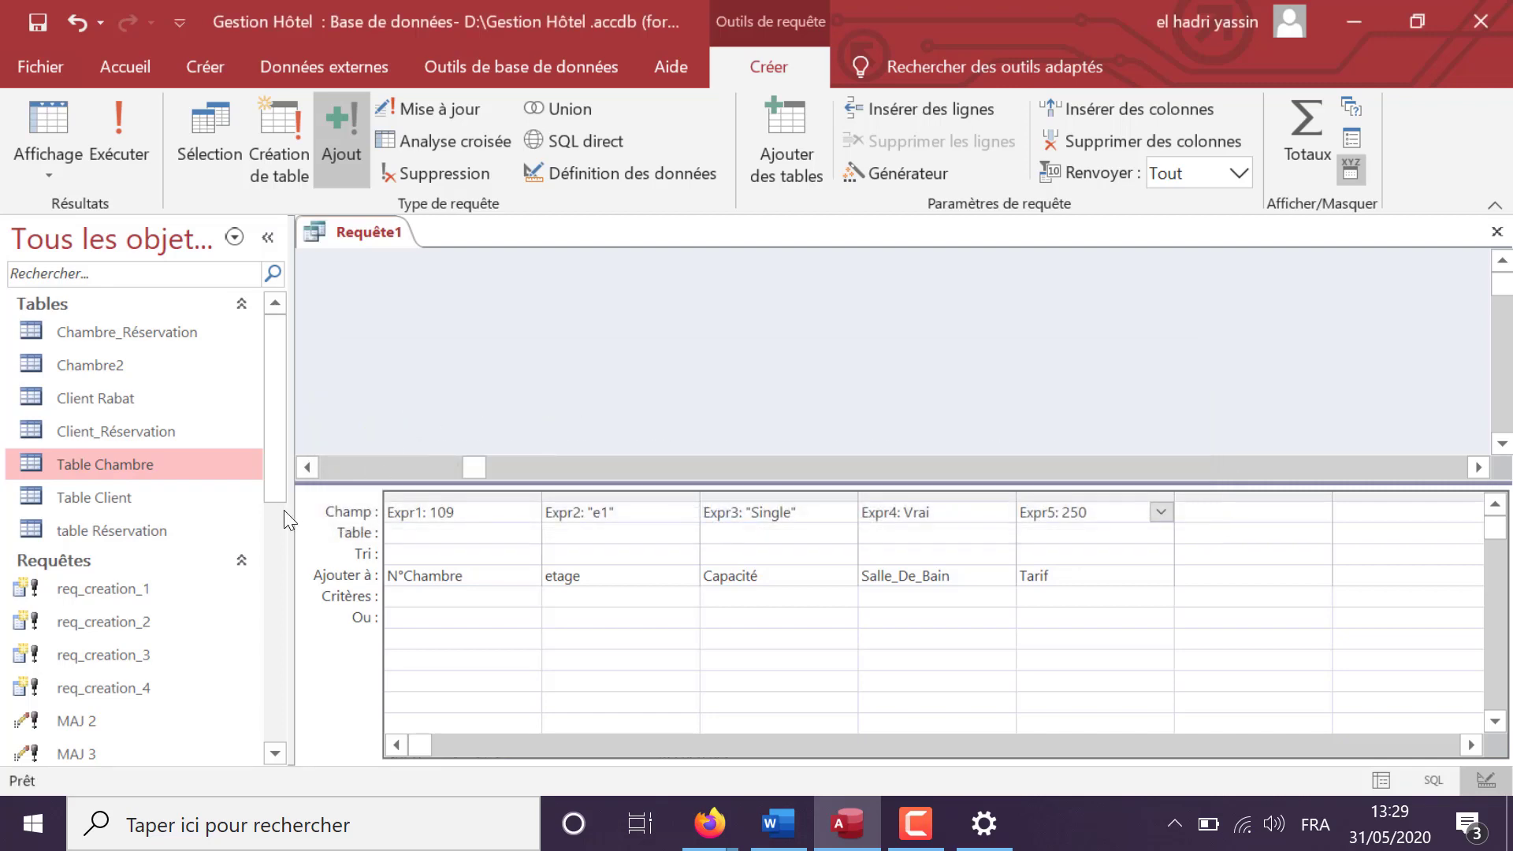
{"action": "double_click", "coordinate": [170, 470]}
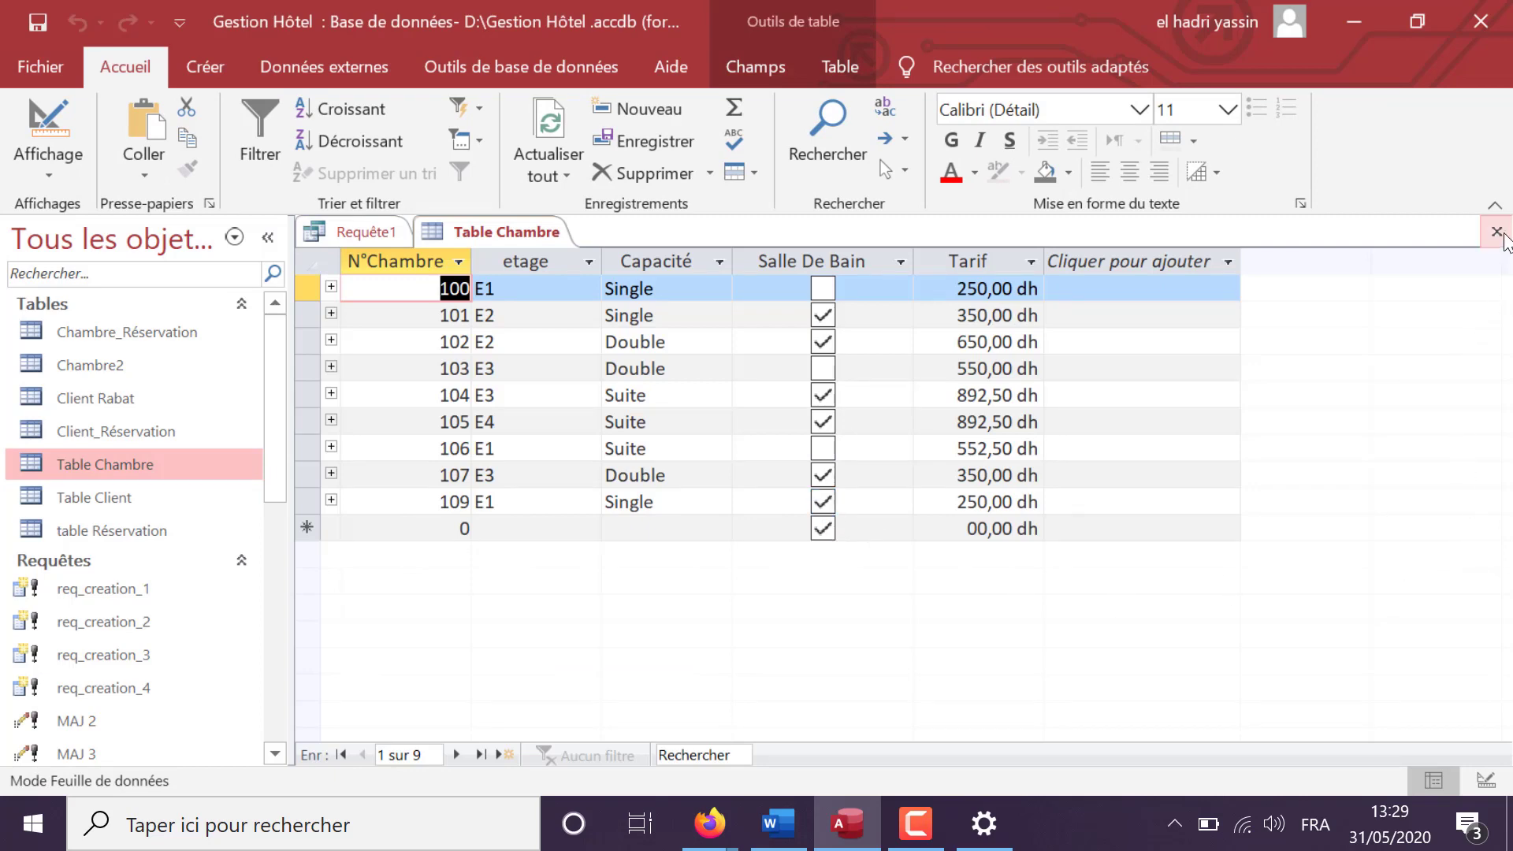
{"action": "left_click", "coordinate": [1496, 231]}
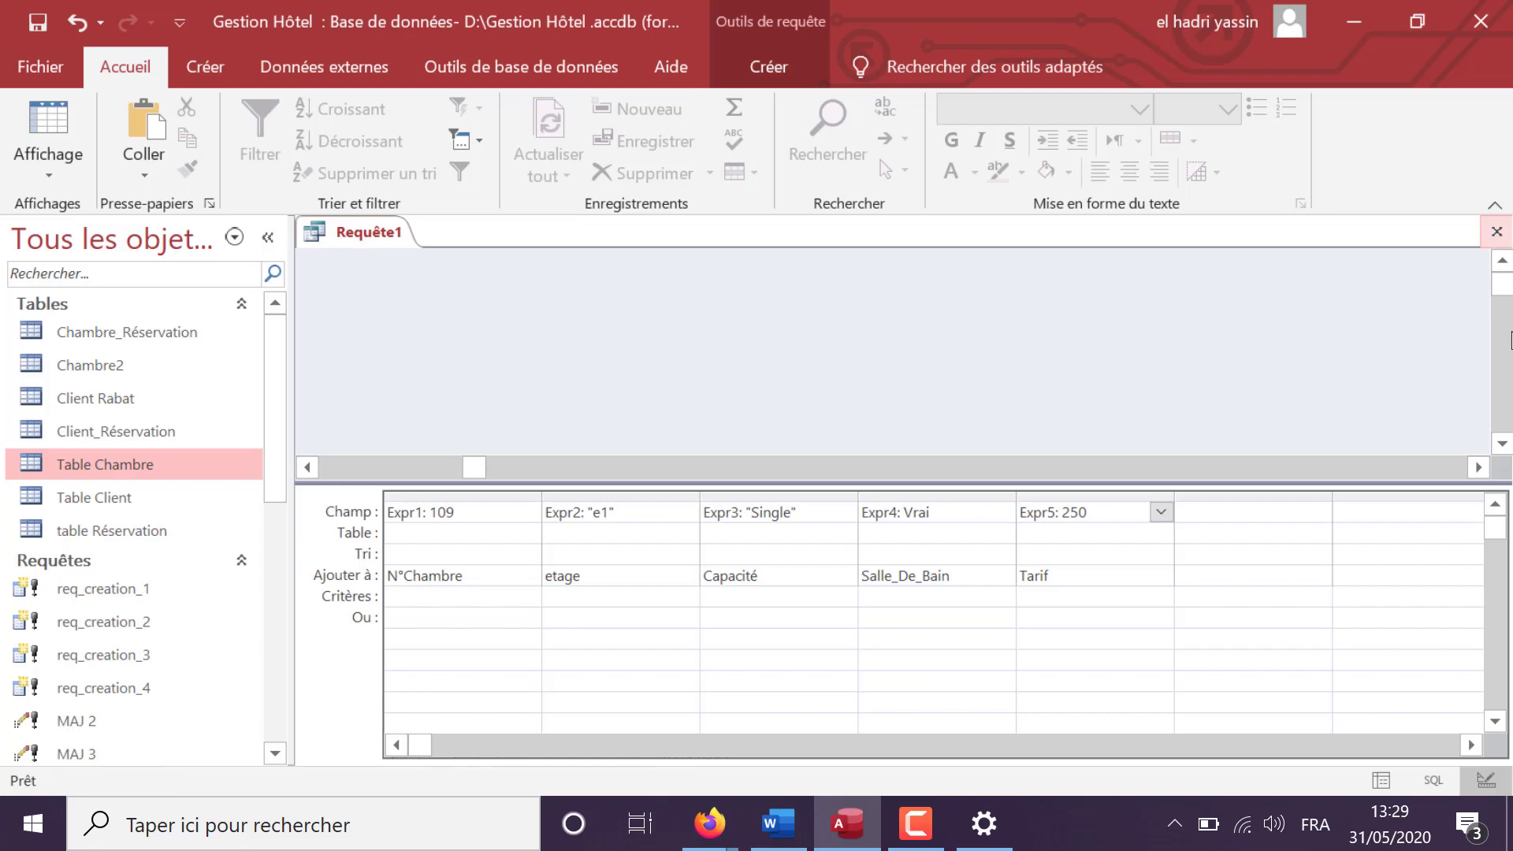
- Close the append query and save it as req_ins_1
{"action": "left_click", "coordinate": [1496, 231]}
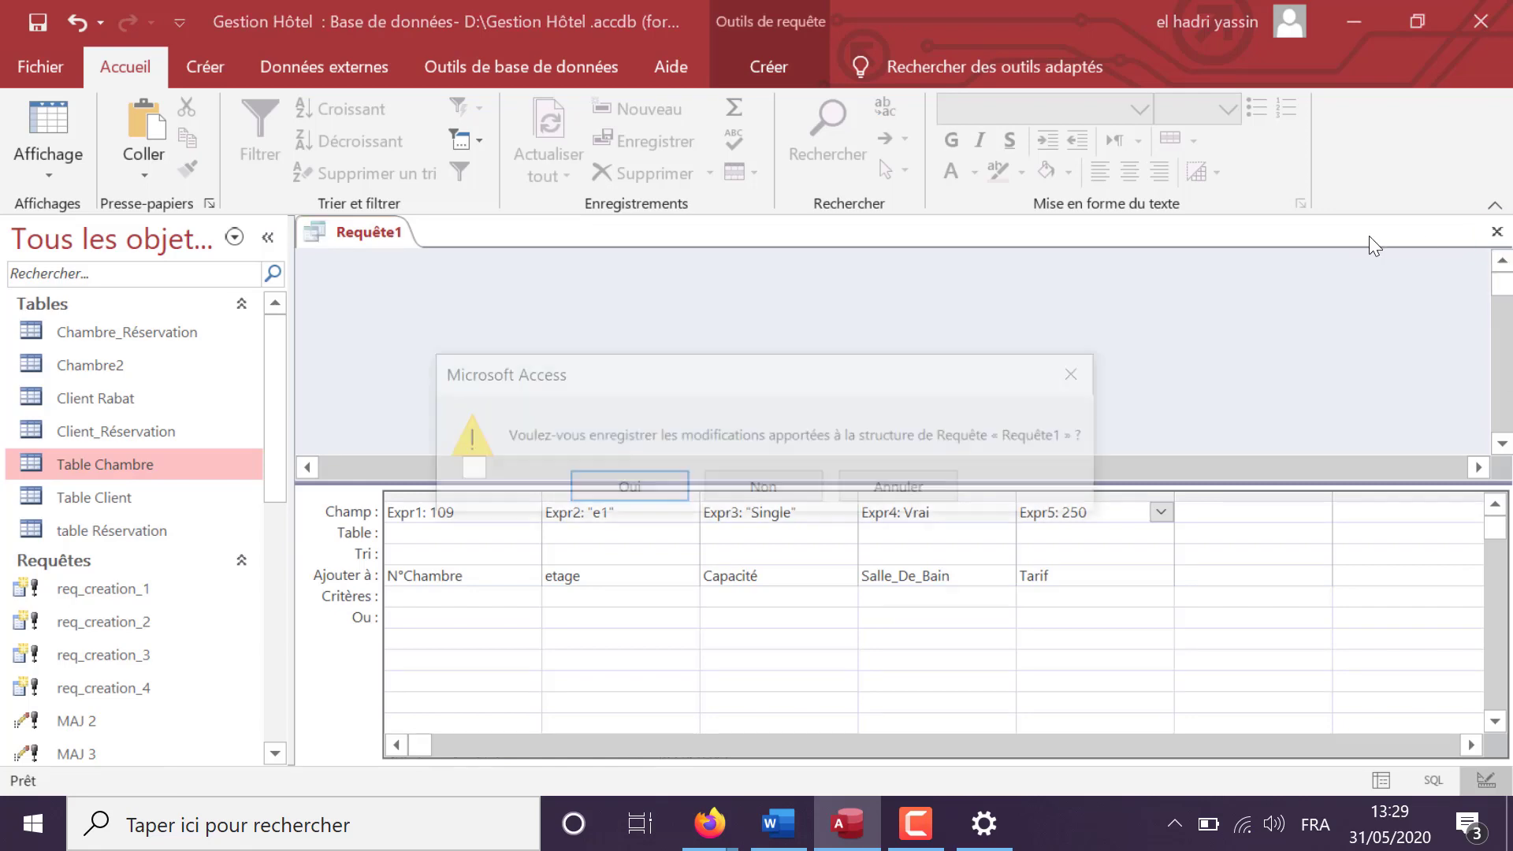
{"action": "left_click", "coordinate": [640, 495]}
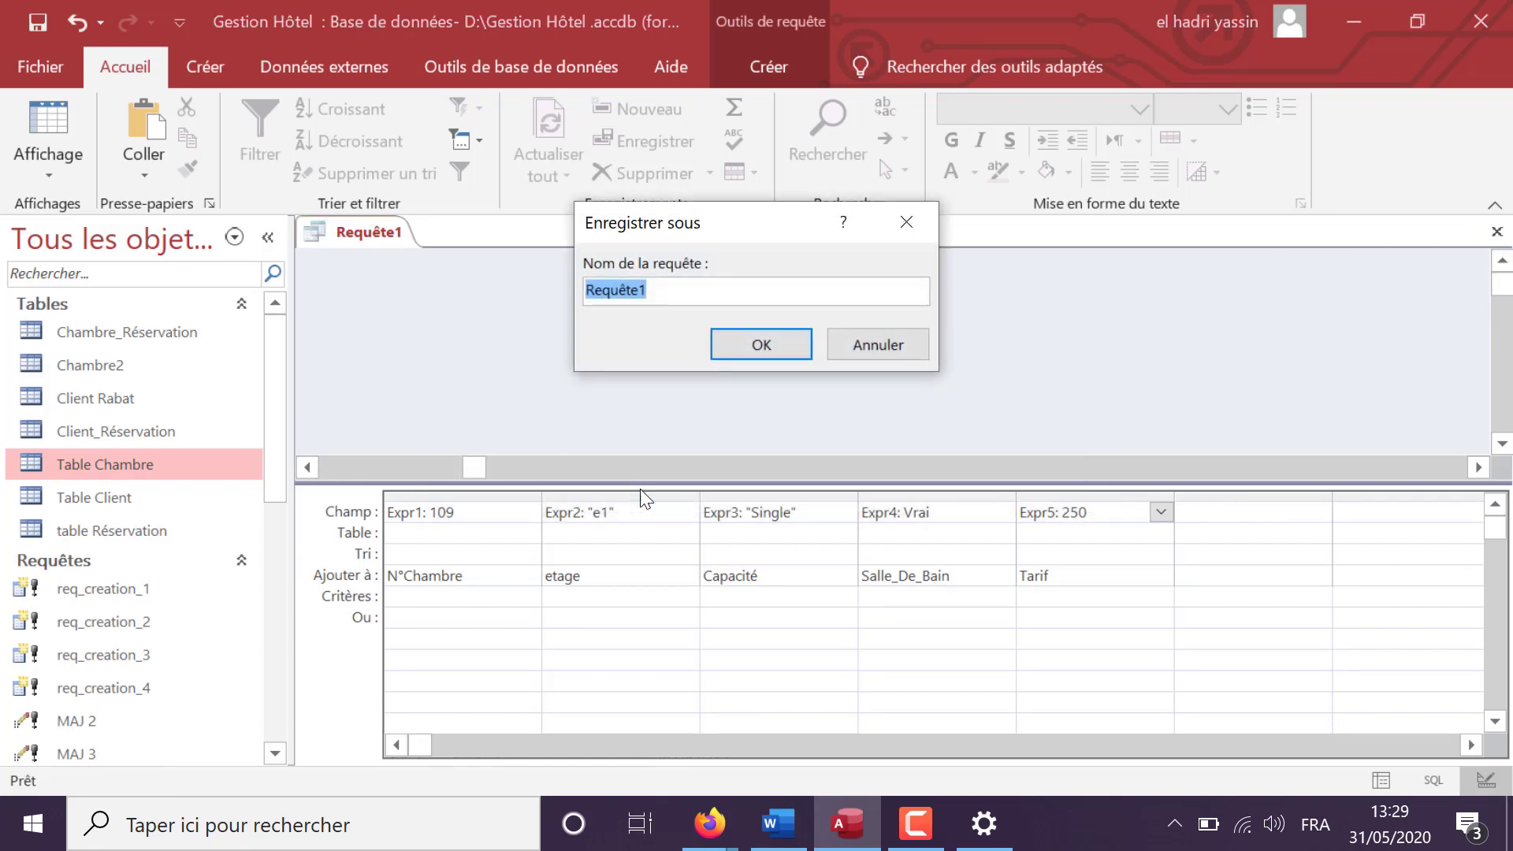
{"action": "type", "text": "req_"}
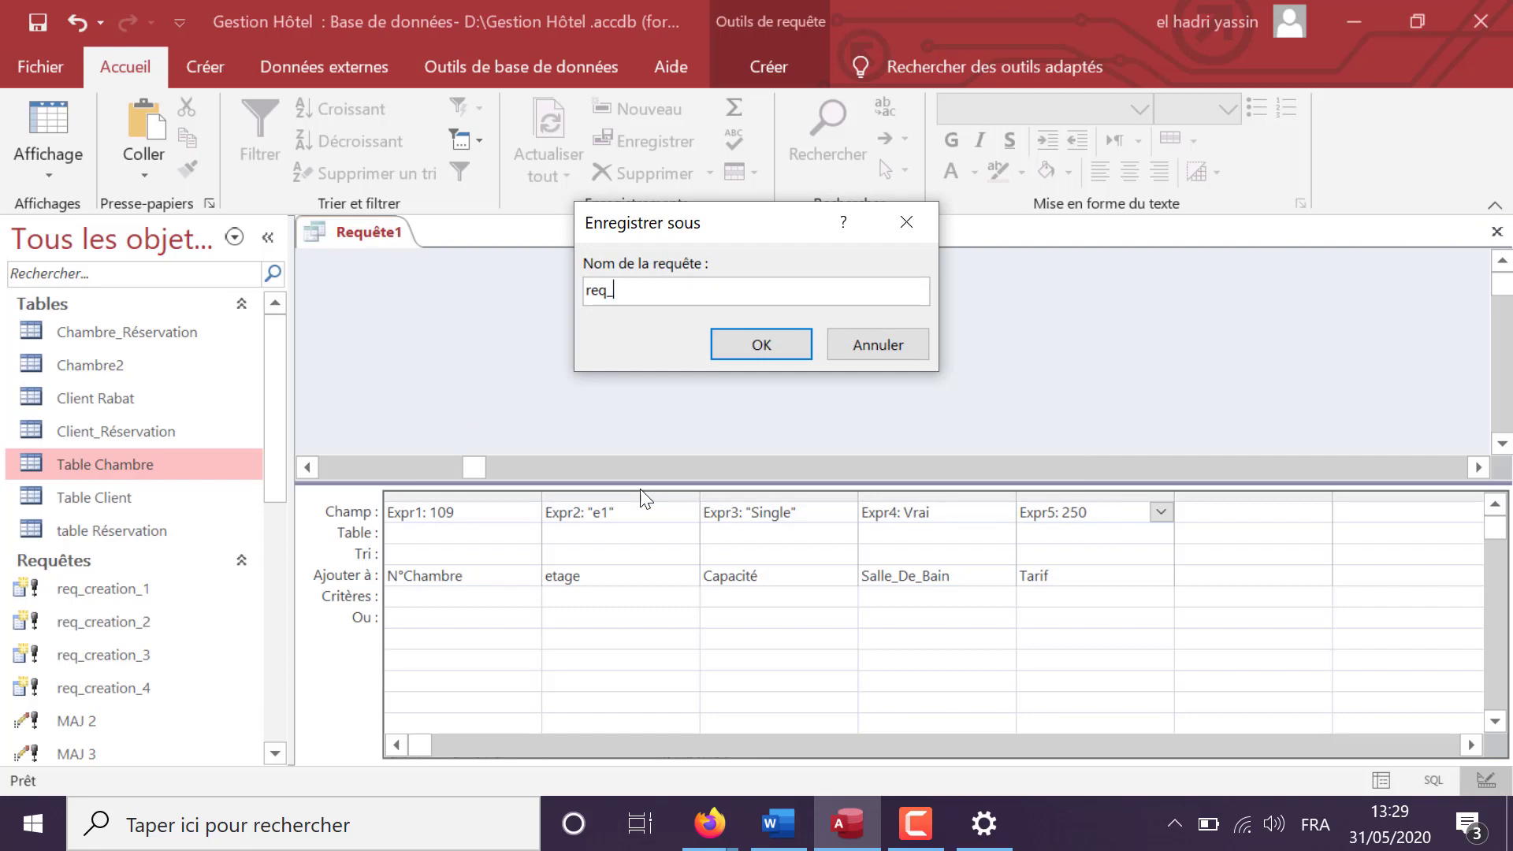
{"action": "type", "text": "ins_1"}
{"action": "key", "text": "Return"}
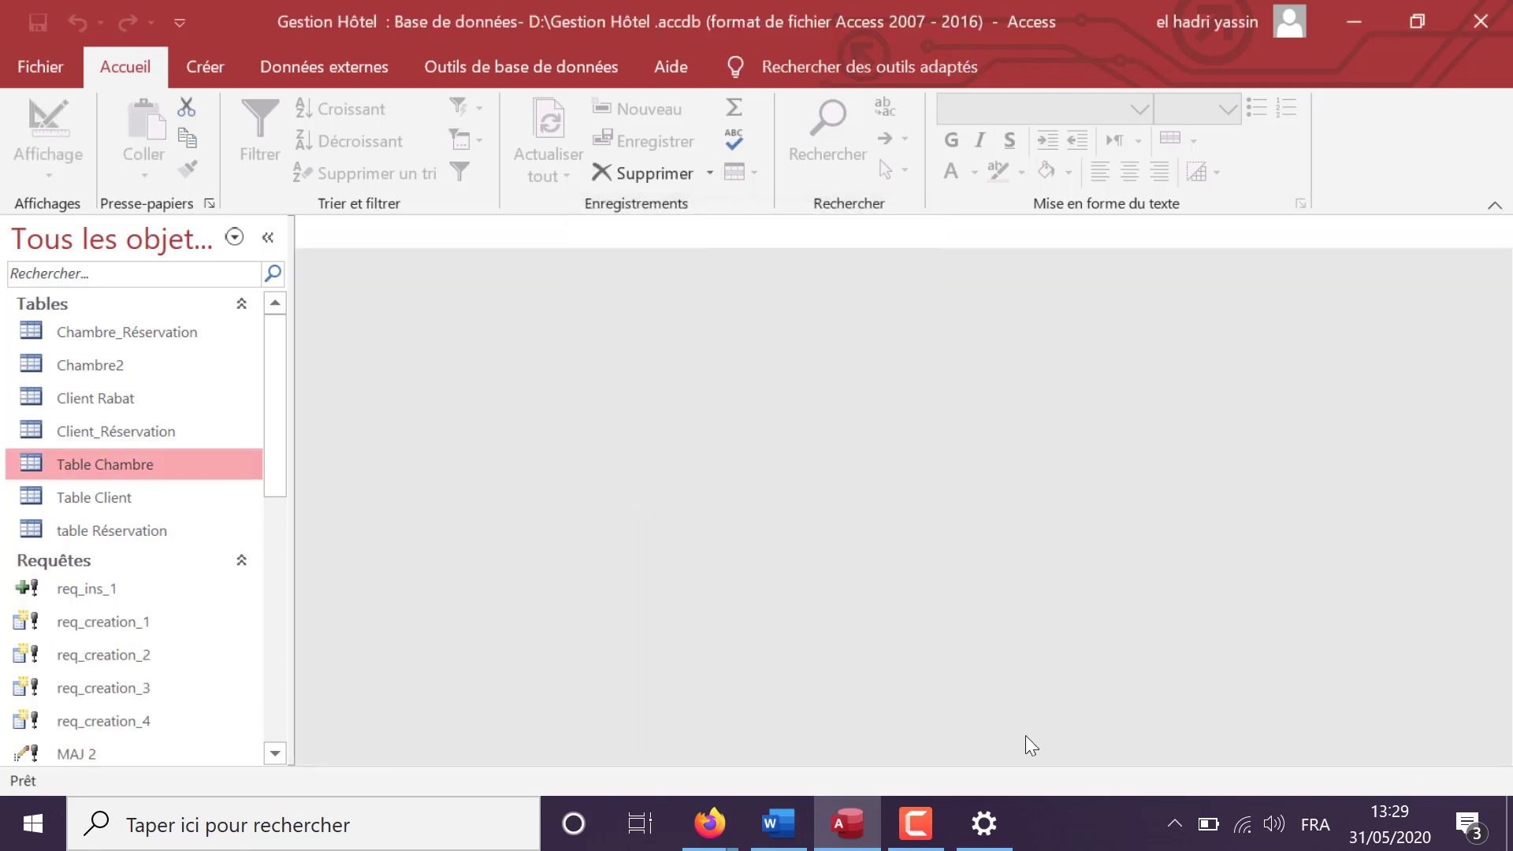
- Read the Nouvelle Réservation insertion exercise in Word, and start a new query design in Access without adding any table
{"action": "left_click", "coordinate": [800, 828]}
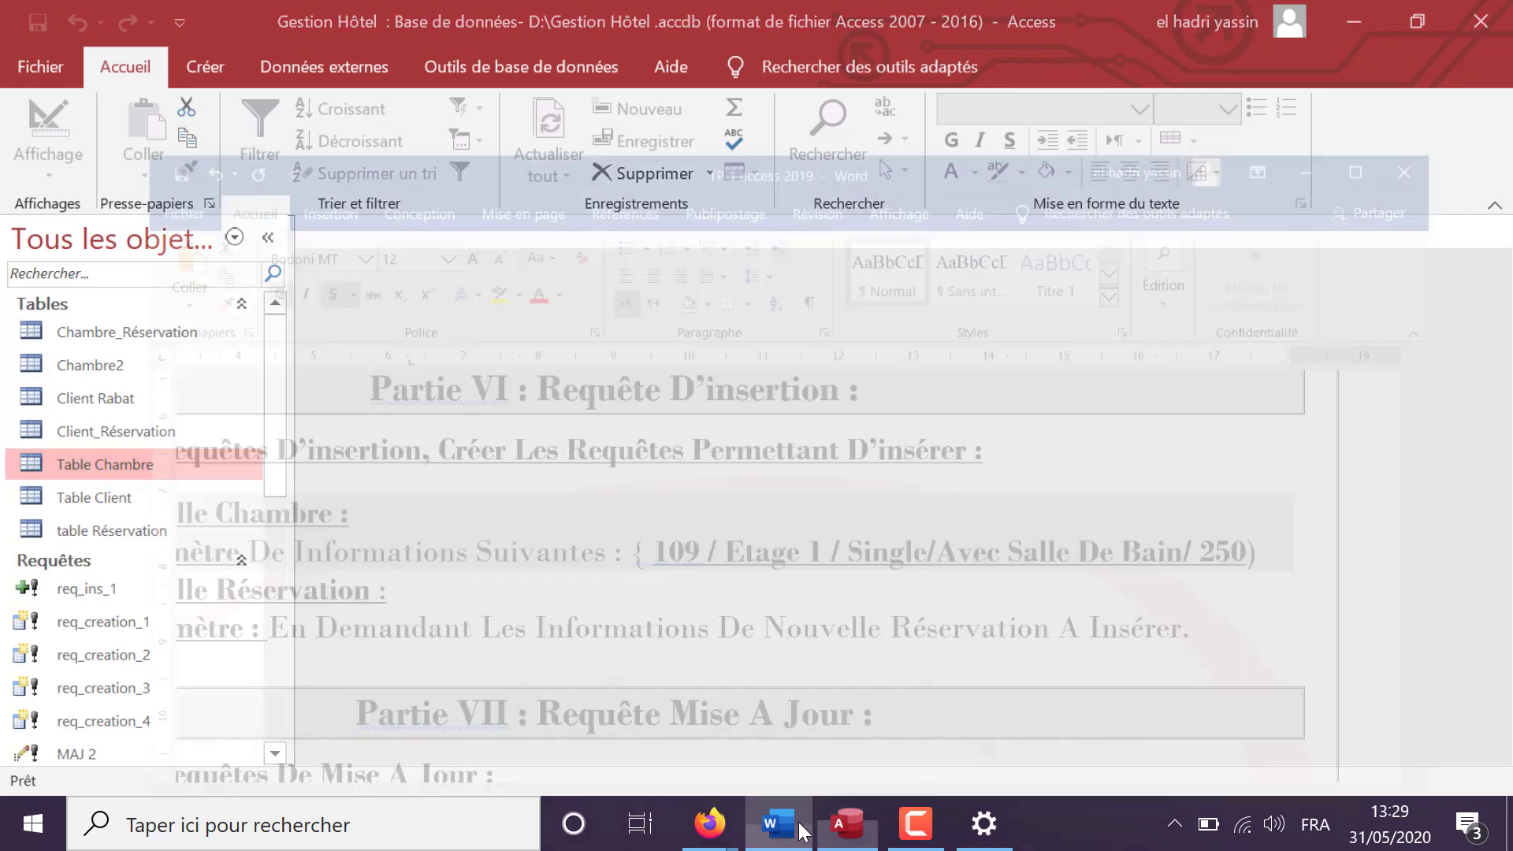
{"action": "left_click_drag", "start_coordinate": [847, 756], "coordinate": [651, 759]}
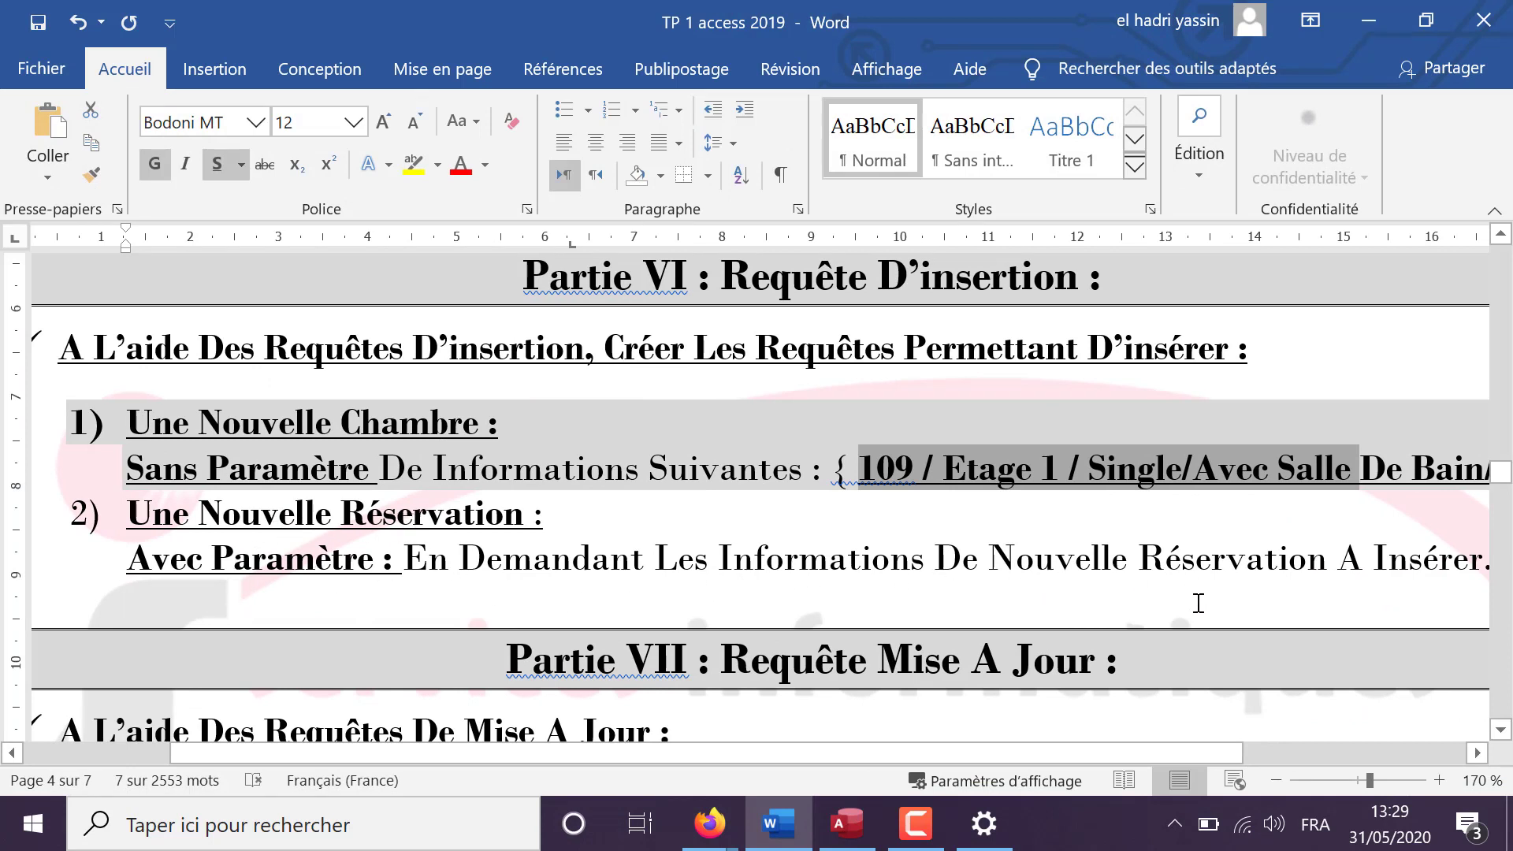
{"action": "left_click_drag", "start_coordinate": [1182, 750], "coordinate": [1133, 780]}
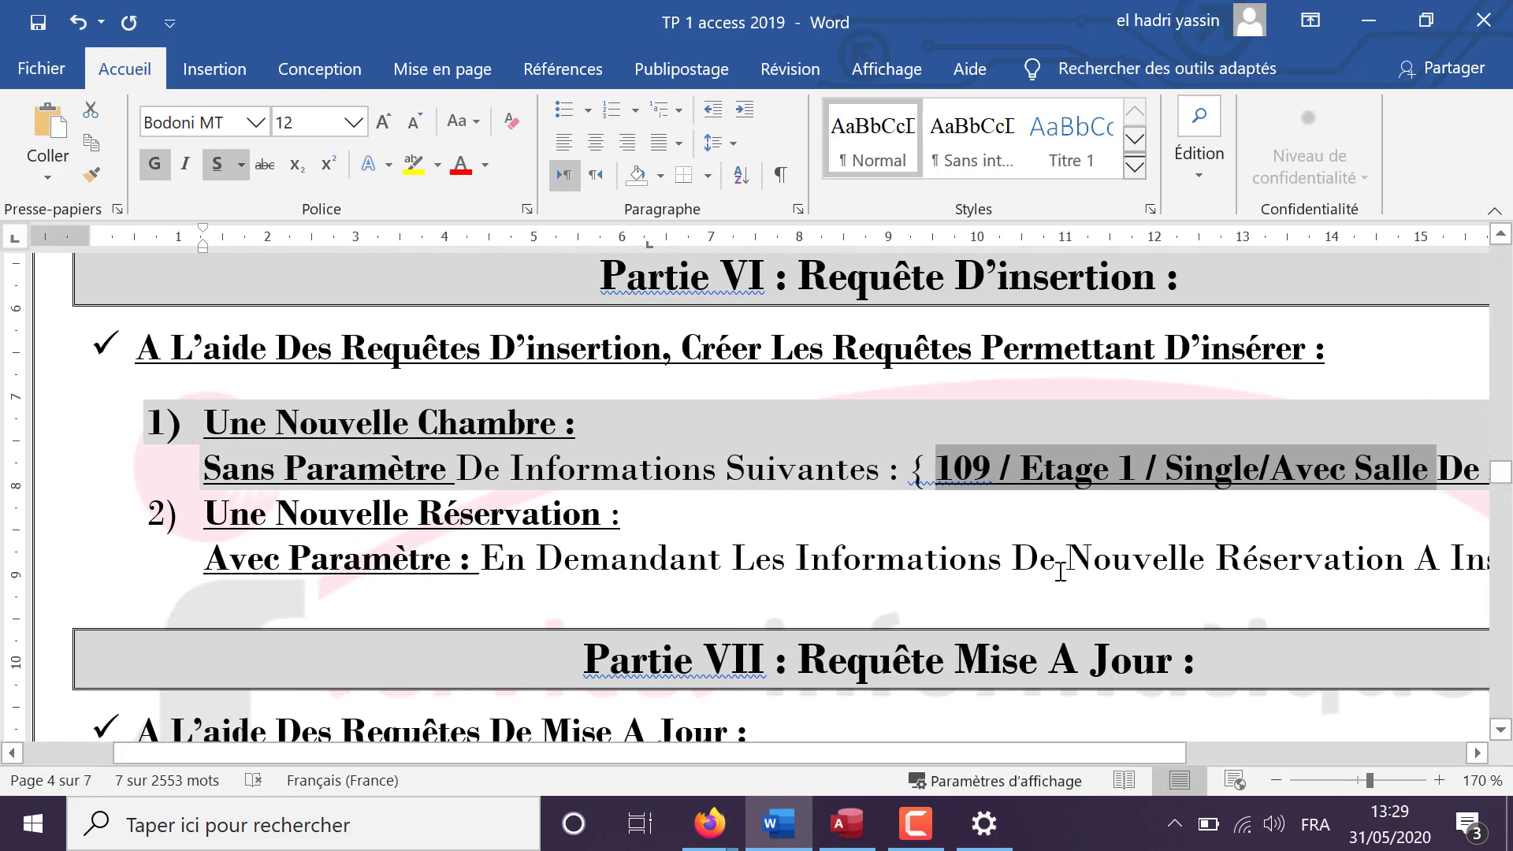
{"action": "left_click", "coordinate": [847, 824]}
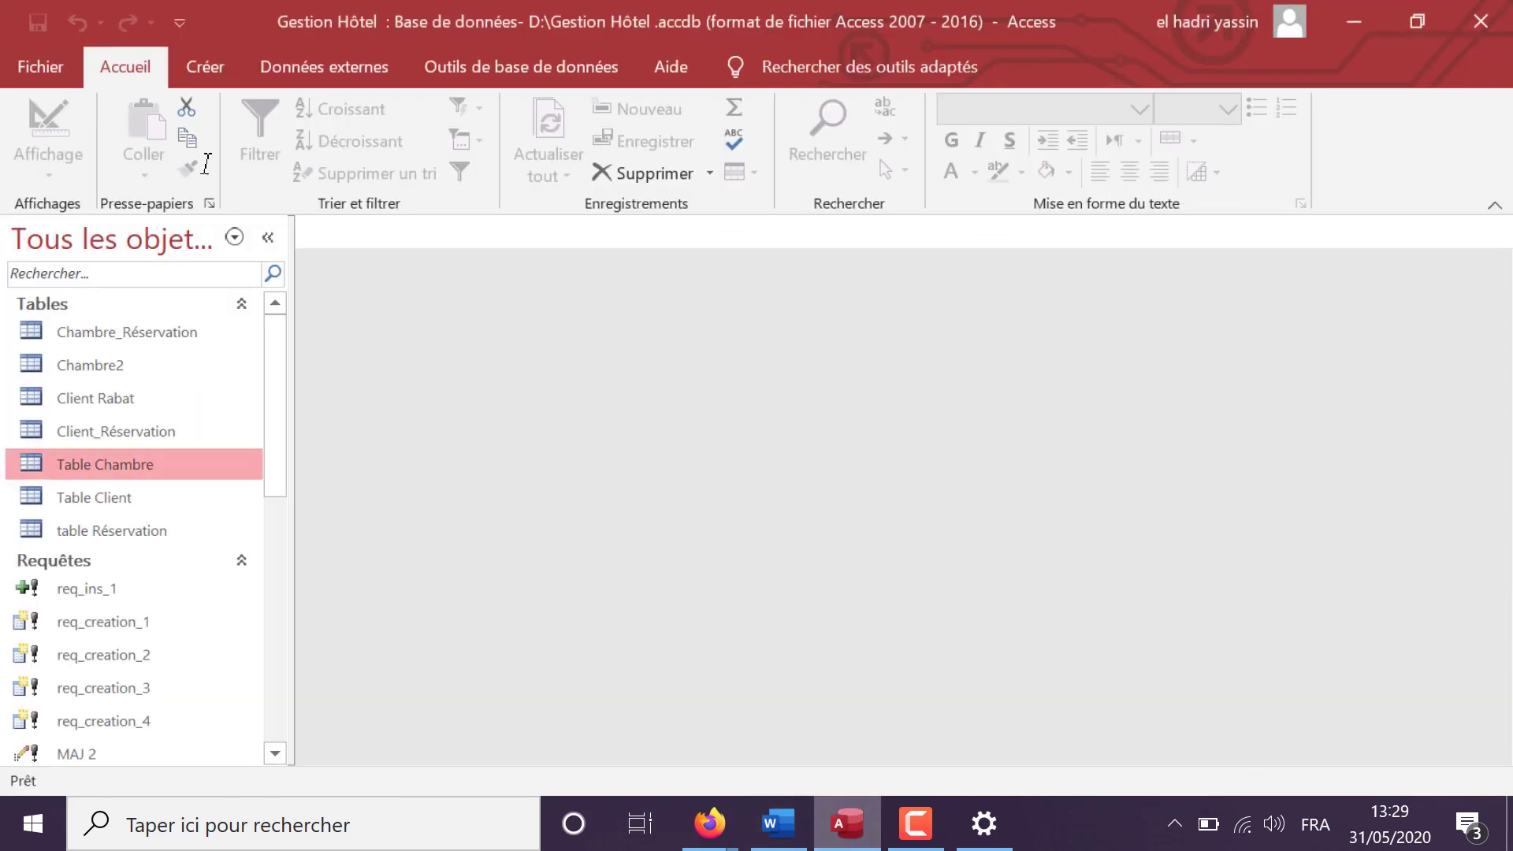
{"action": "left_click", "coordinate": [197, 70]}
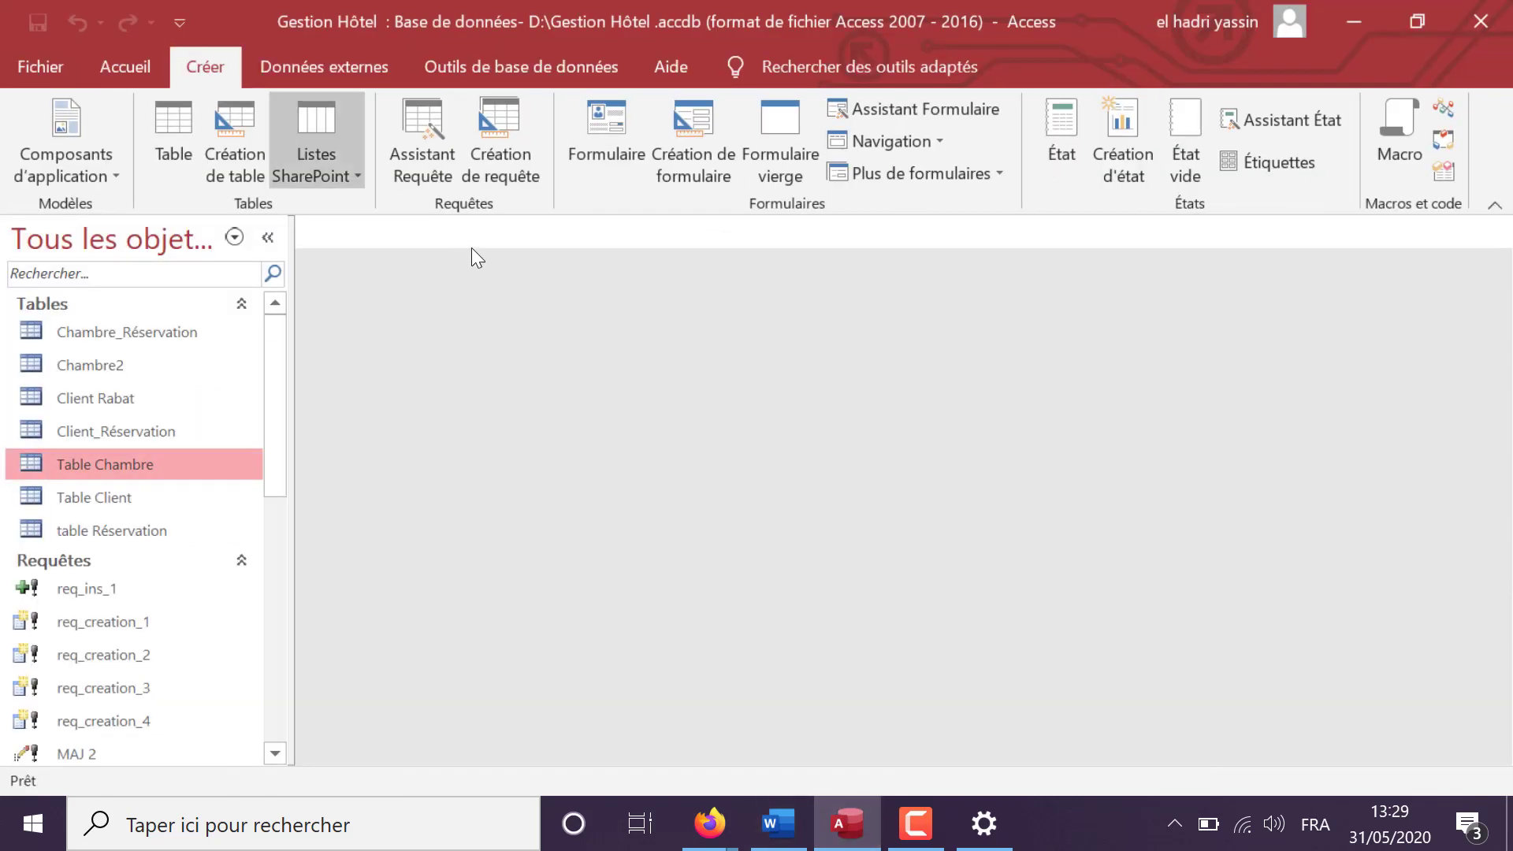
{"action": "left_click", "coordinate": [510, 164]}
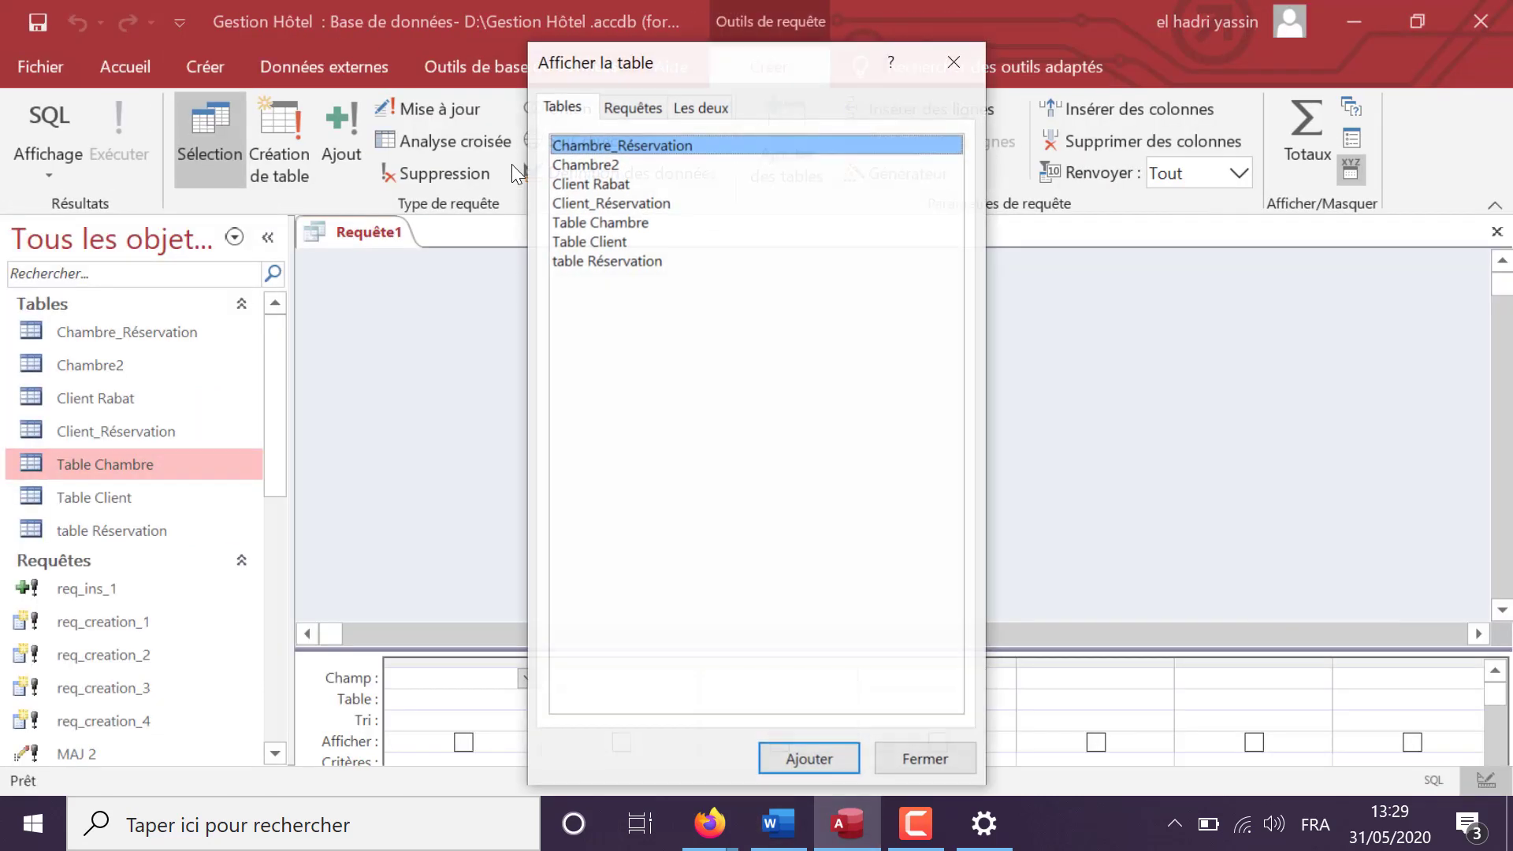
{"action": "left_click", "coordinate": [607, 263]}
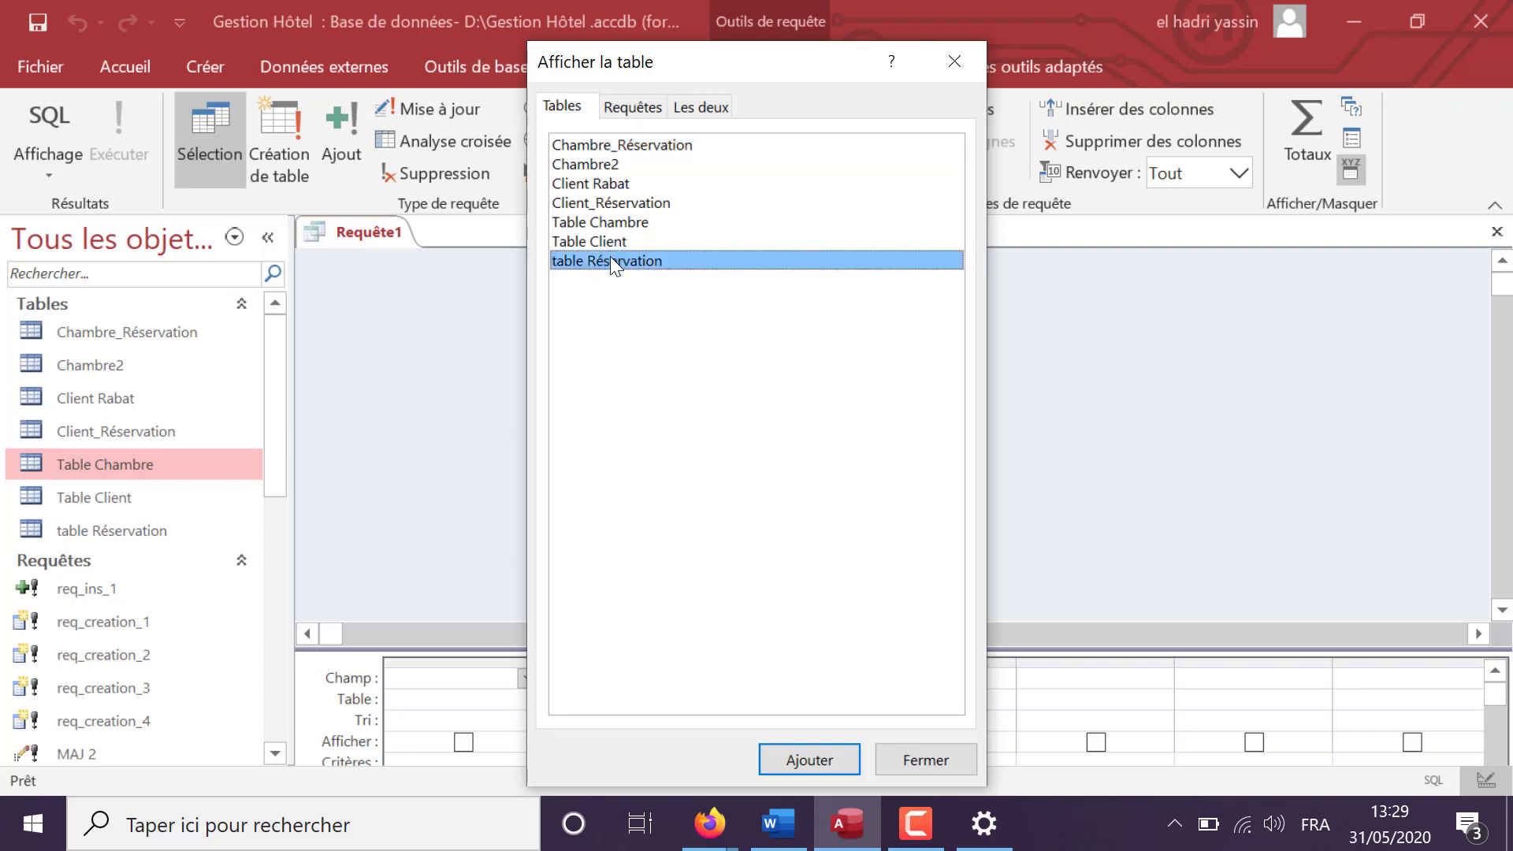
{"action": "left_click", "coordinate": [911, 757]}
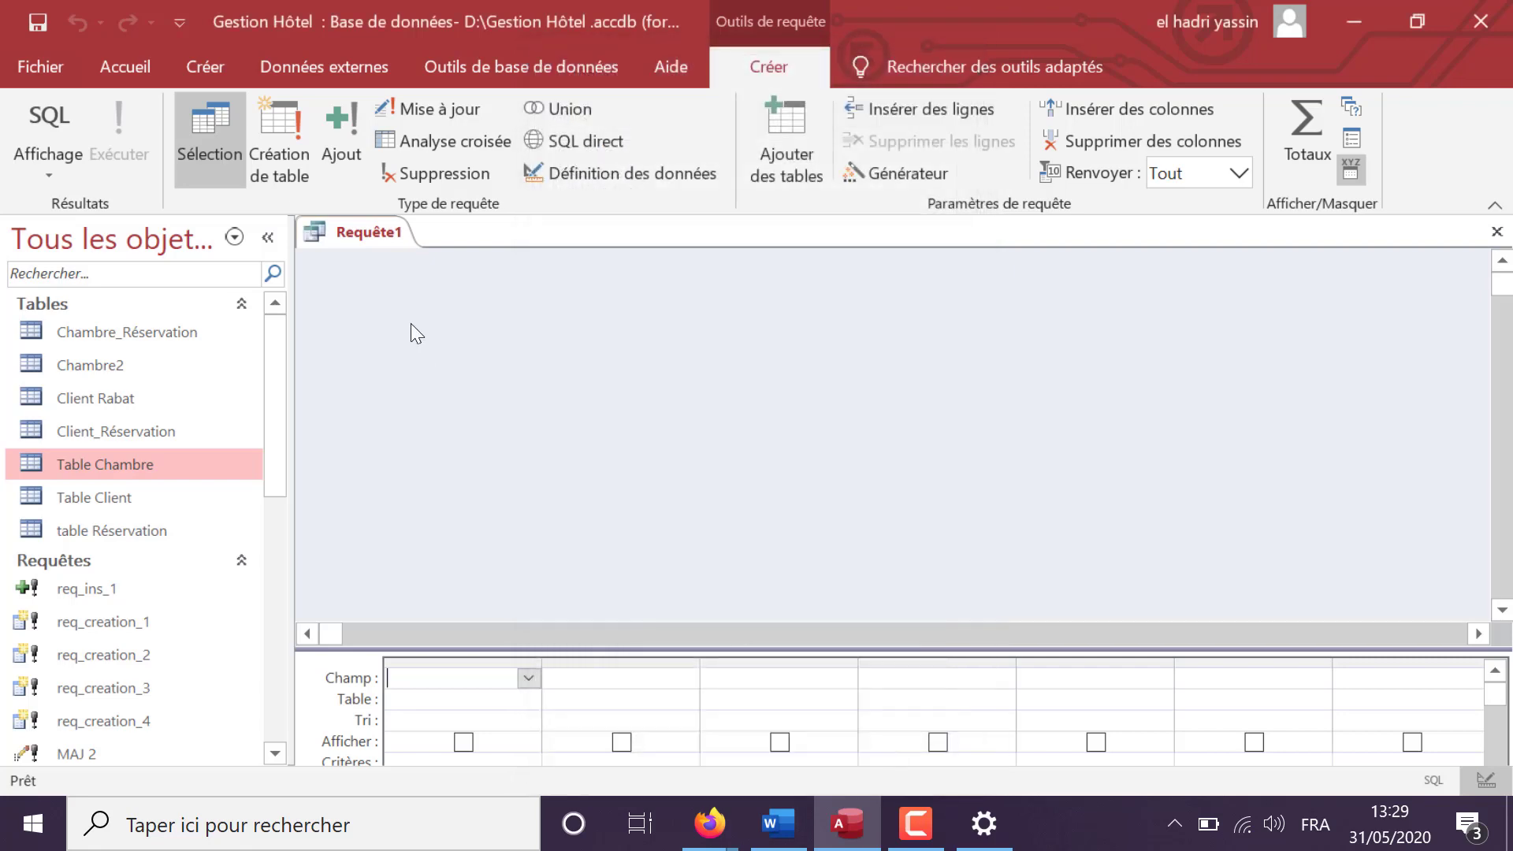
- Make the new query an append query that adds records to table Réservation in the current database
{"action": "left_click", "coordinate": [352, 158]}
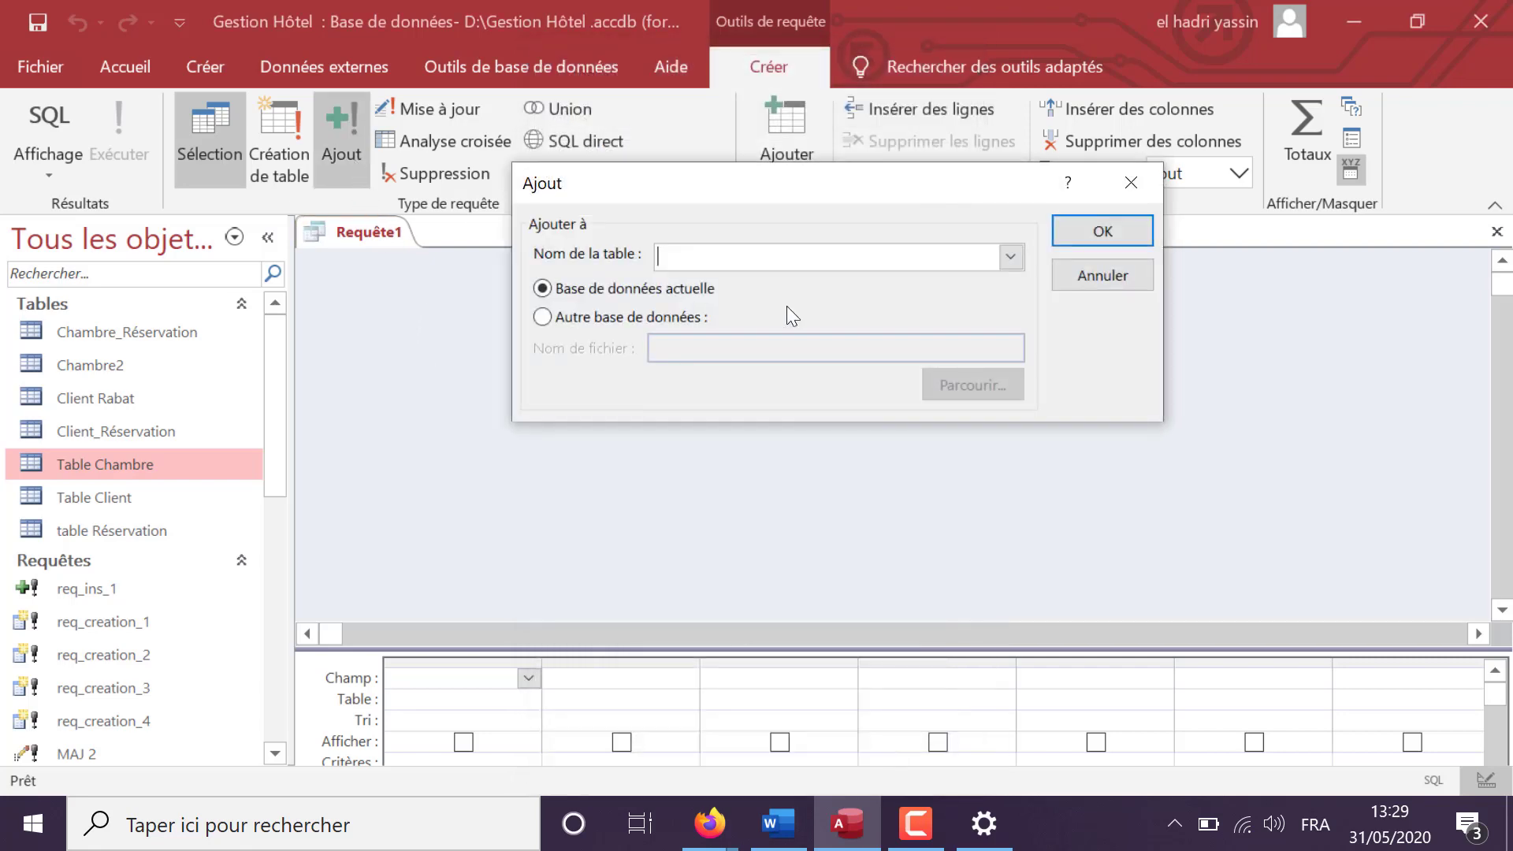
{"action": "left_click", "coordinate": [1007, 257]}
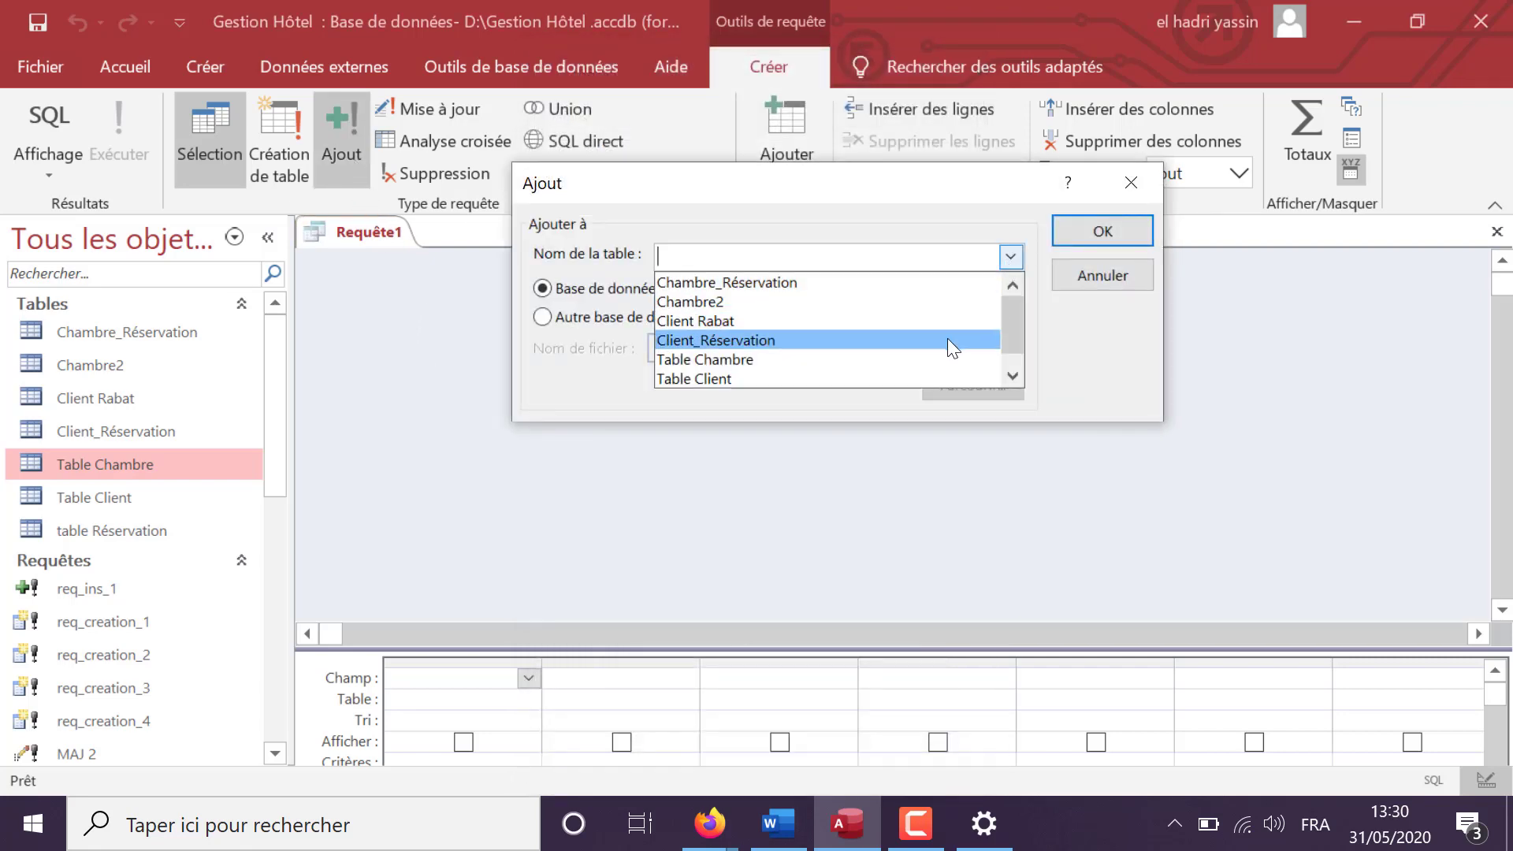
{"action": "scroll", "coordinate": [942, 380], "scroll_direction": "down", "scroll_amount": 1}
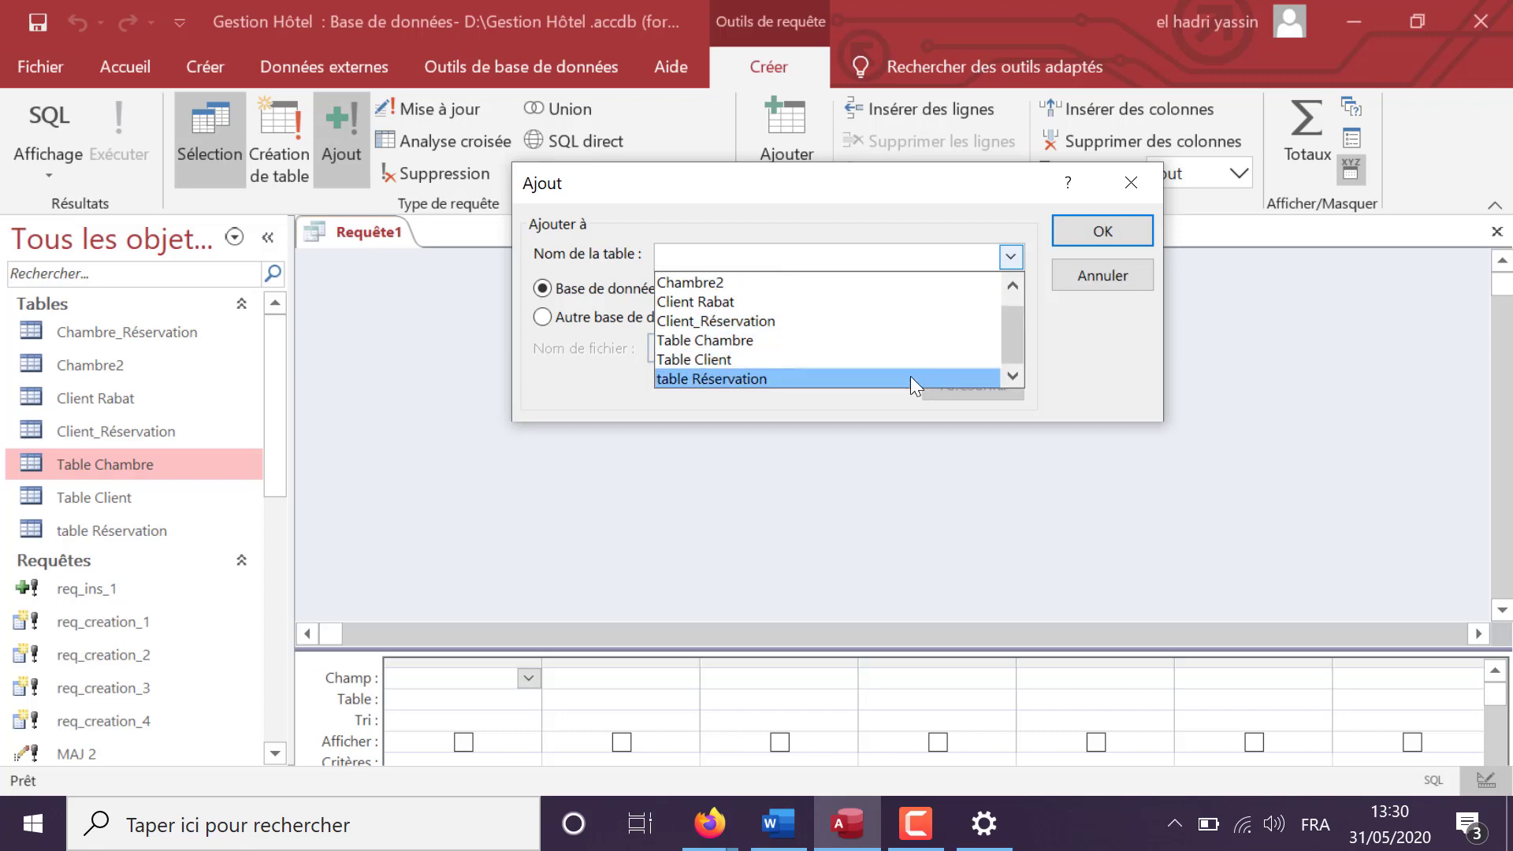
{"action": "left_click", "coordinate": [910, 379]}
{"action": "left_click", "coordinate": [1107, 230]}
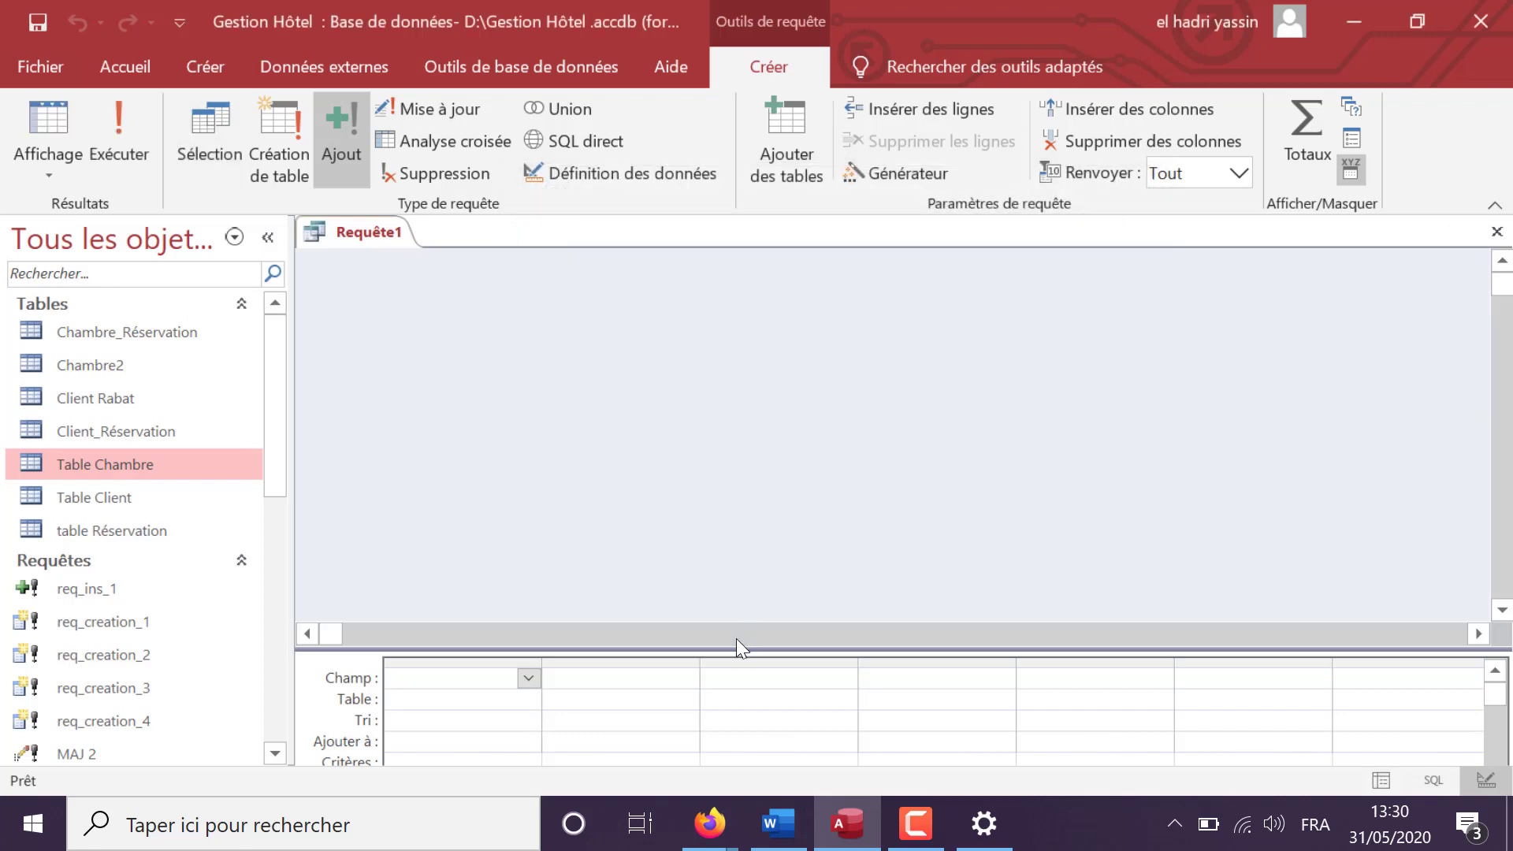
- Enlarge the query design grid and set the append destinations of the first three columns to N_Rés, Code_clt and Num_Chambre
{"action": "left_click_drag", "start_coordinate": [733, 646], "coordinate": [515, 544]}
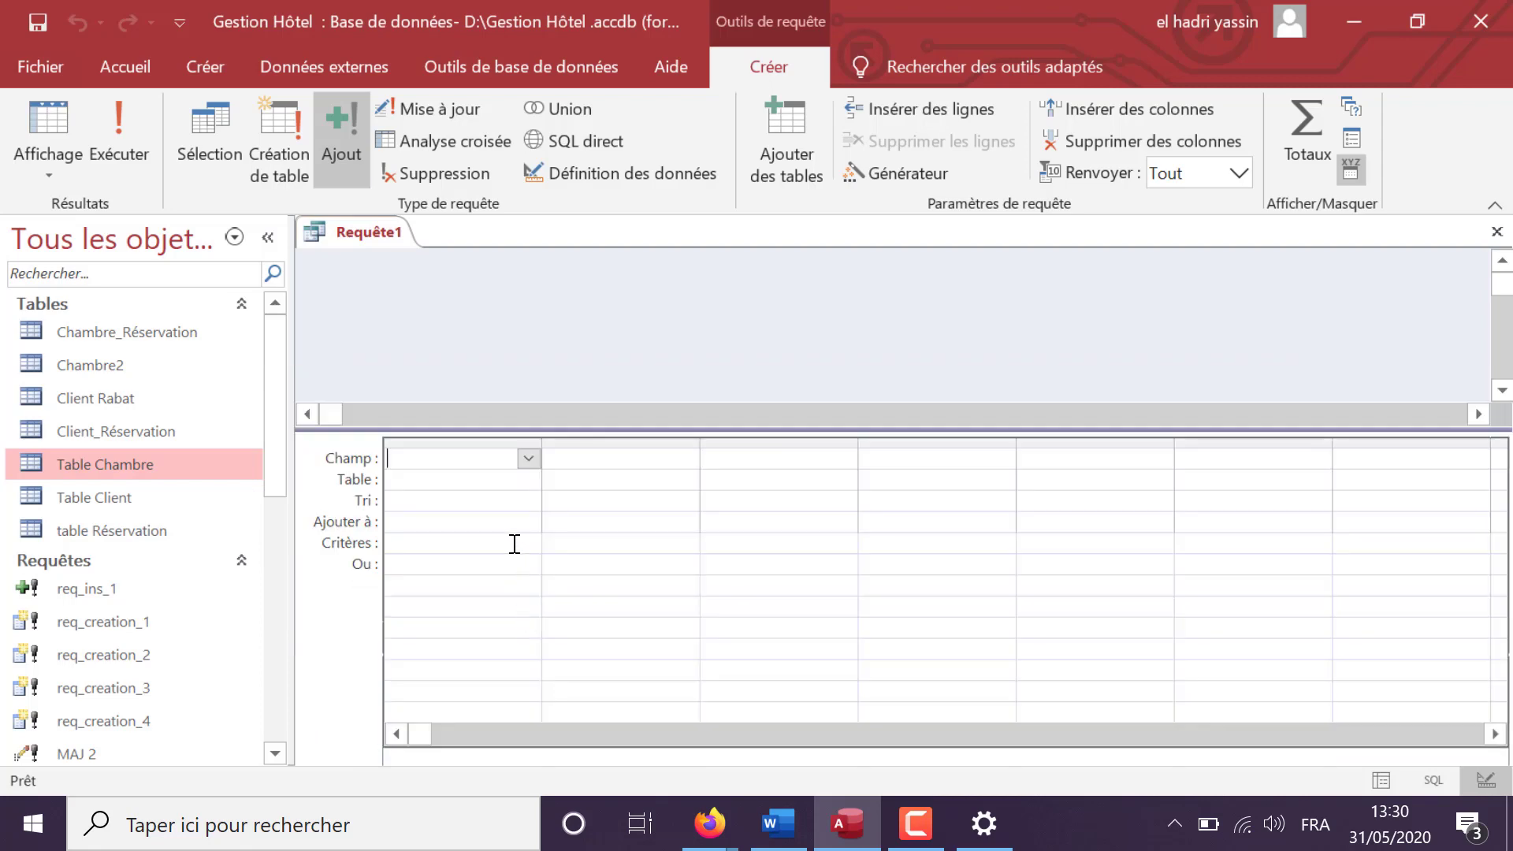
{"action": "left_click", "coordinate": [528, 523]}
{"action": "left_click", "coordinate": [529, 523]}
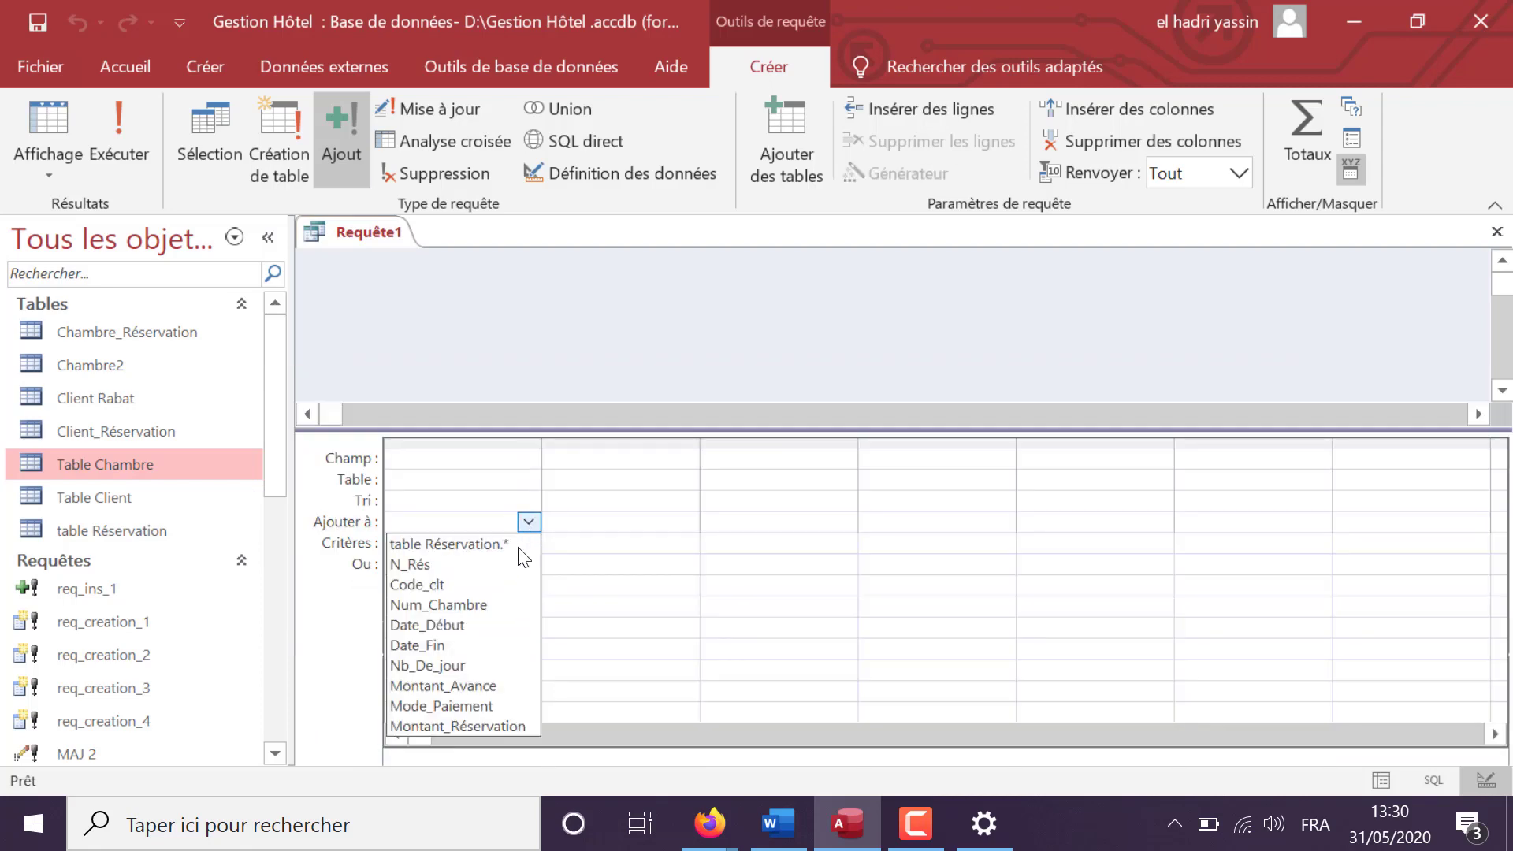
{"action": "left_click", "coordinate": [513, 565]}
{"action": "left_click", "coordinate": [682, 522]}
{"action": "left_click", "coordinate": [684, 523]}
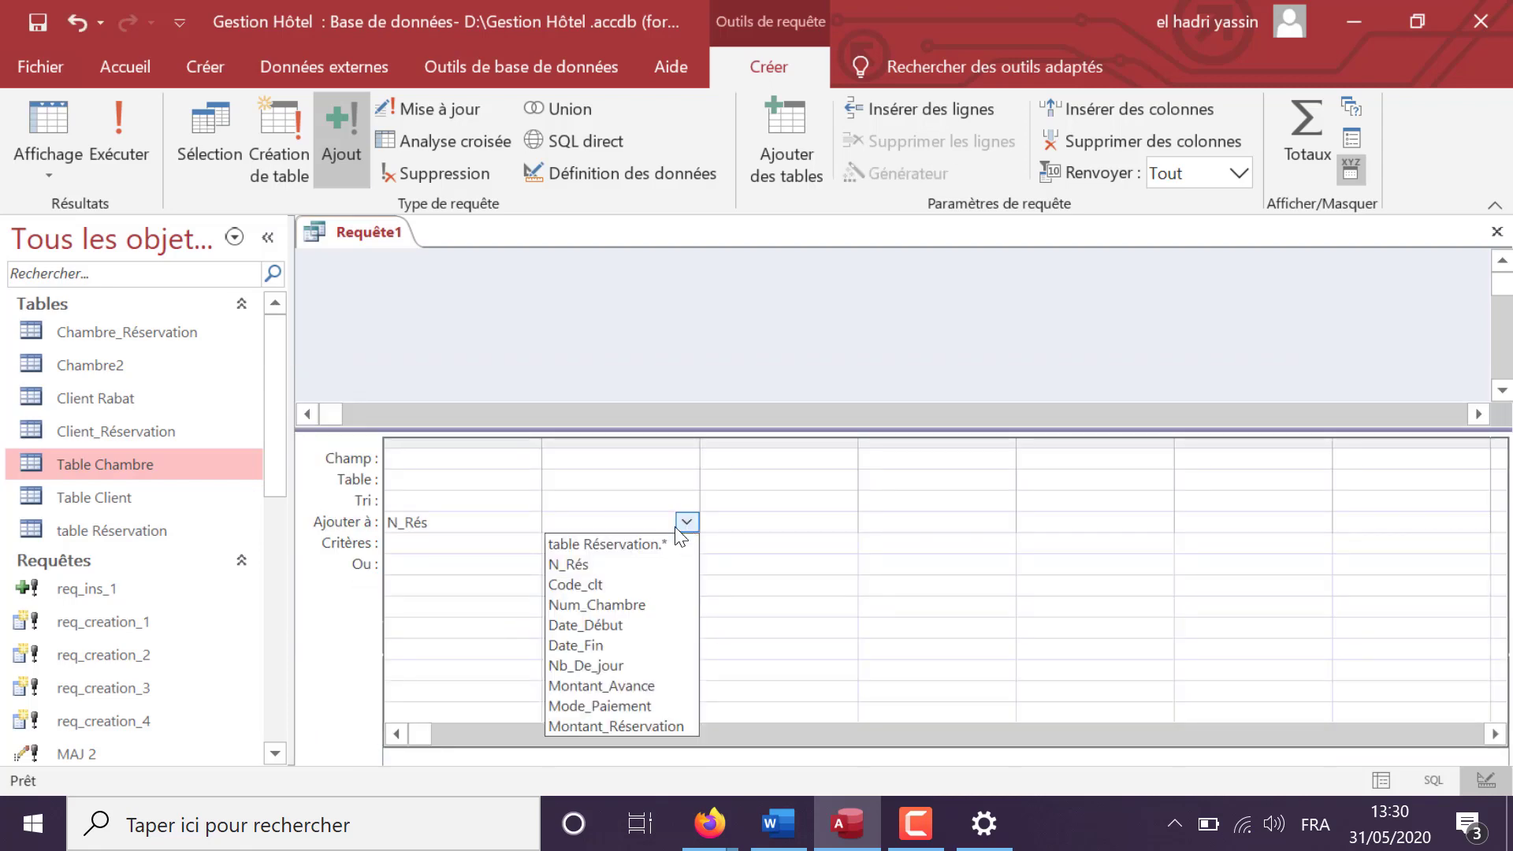
{"action": "left_click", "coordinate": [576, 584]}
{"action": "left_click", "coordinate": [820, 524]}
{"action": "left_click", "coordinate": [843, 522]}
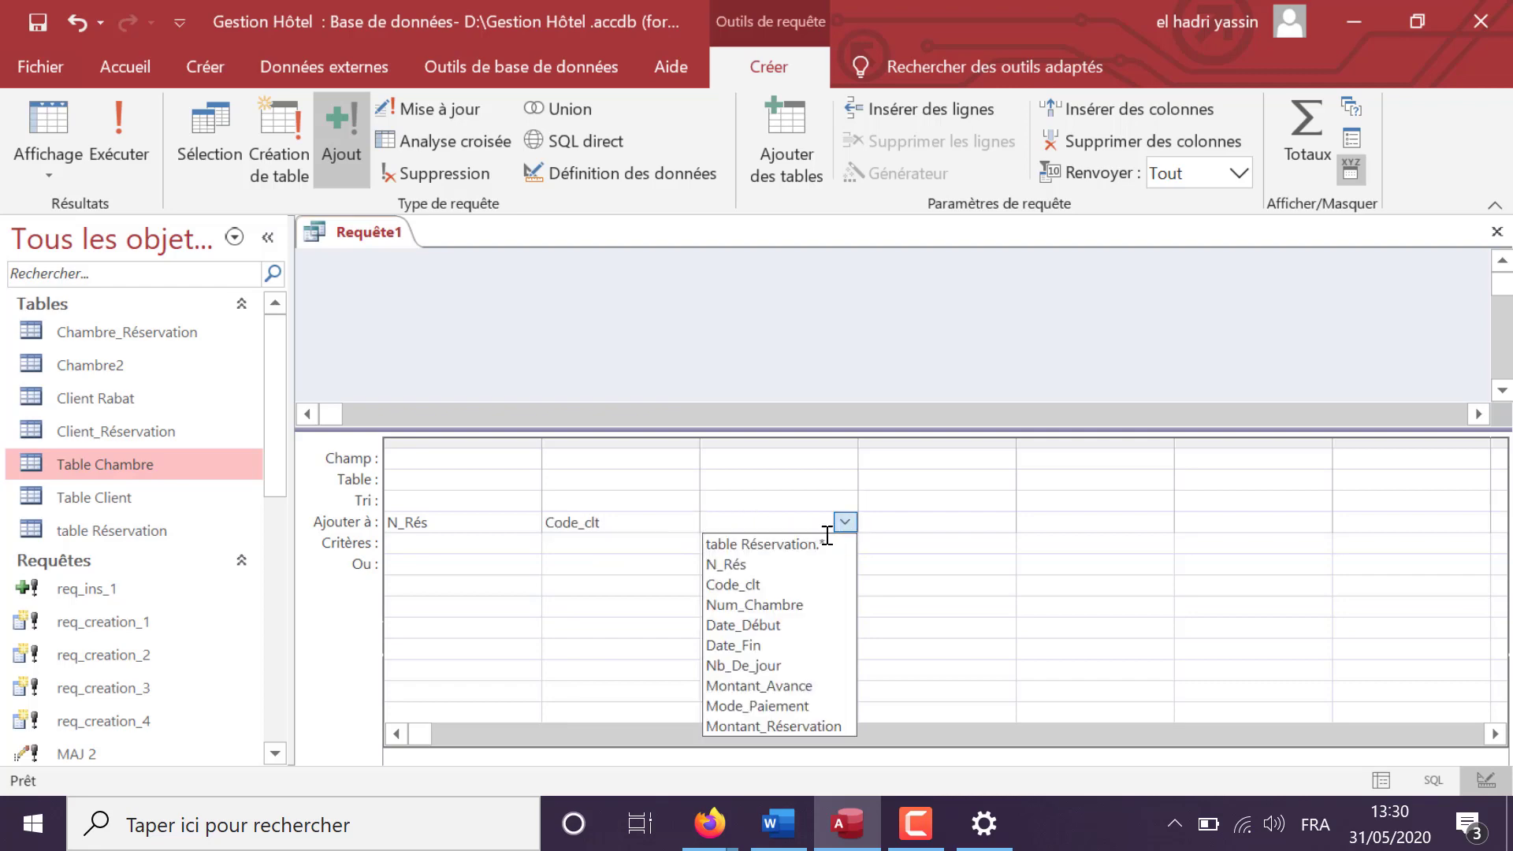
{"action": "left_click", "coordinate": [798, 604]}
- Set the append destinations of the fourth and fifth columns to Date_Début and Date_Fin
{"action": "left_click", "coordinate": [1001, 529]}
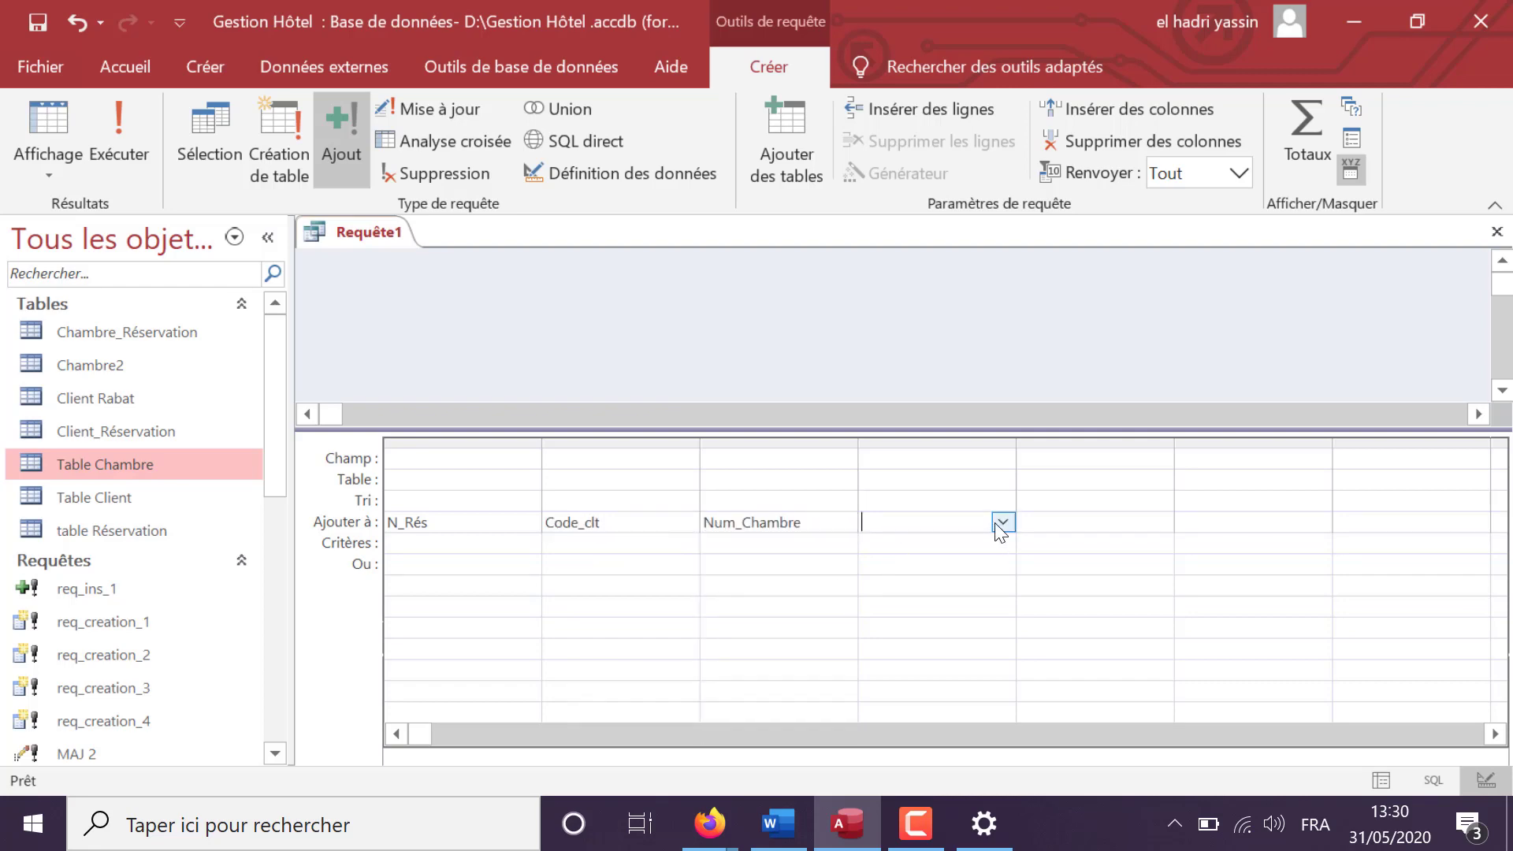
{"action": "left_click", "coordinate": [1001, 529]}
{"action": "left_click", "coordinate": [914, 621]}
{"action": "left_click", "coordinate": [1167, 530]}
{"action": "left_click", "coordinate": [1161, 522]}
{"action": "left_click", "coordinate": [1076, 642]}
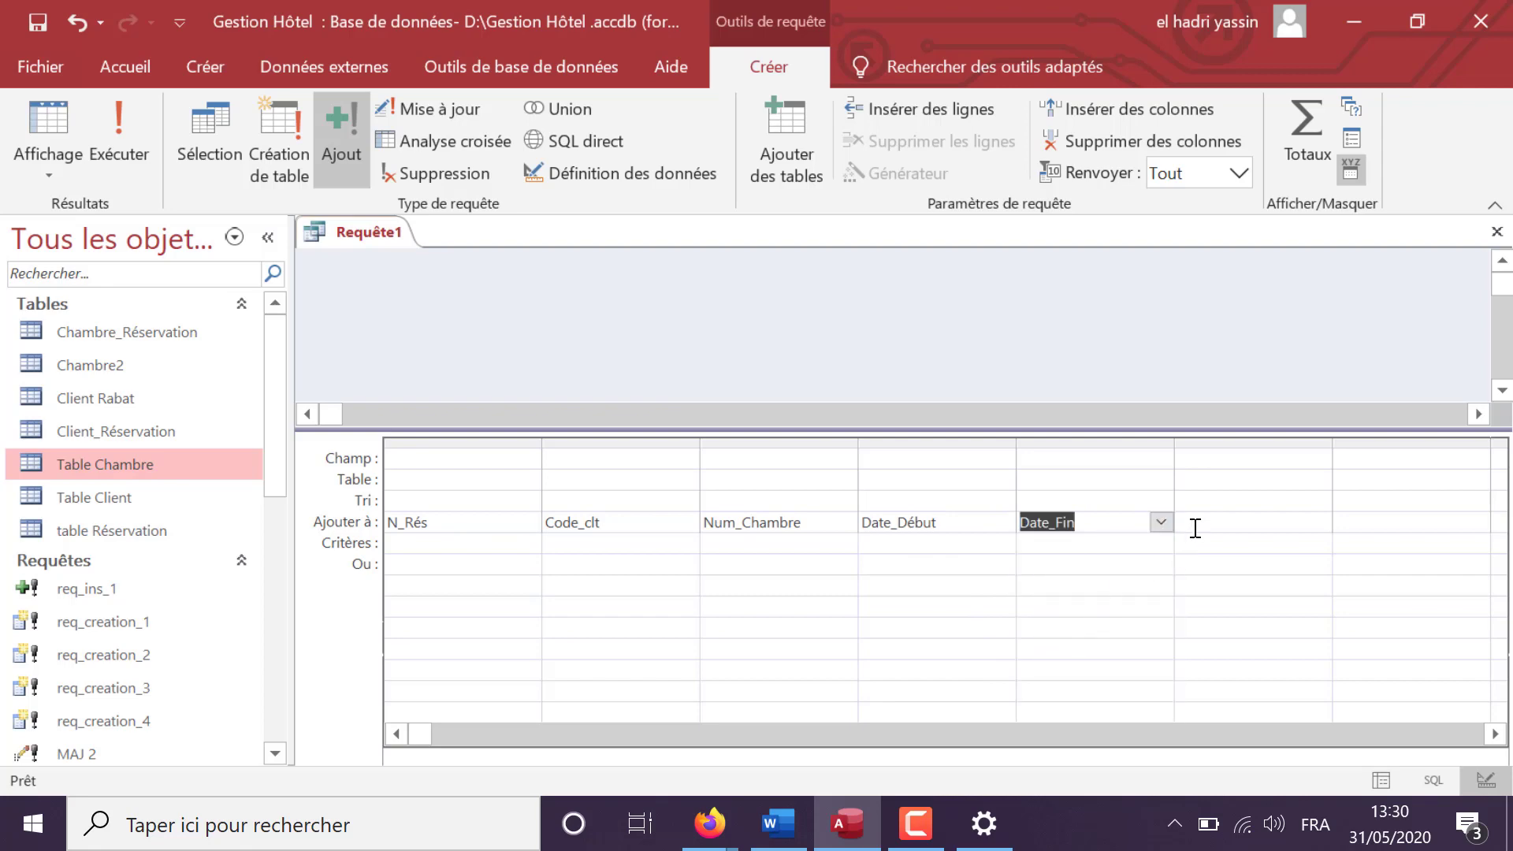
- Set the append destinations of the sixth and seventh columns to Montant_Avance and Mode_Paiement
{"action": "left_click", "coordinate": [1194, 527]}
{"action": "left_click", "coordinate": [1319, 523]}
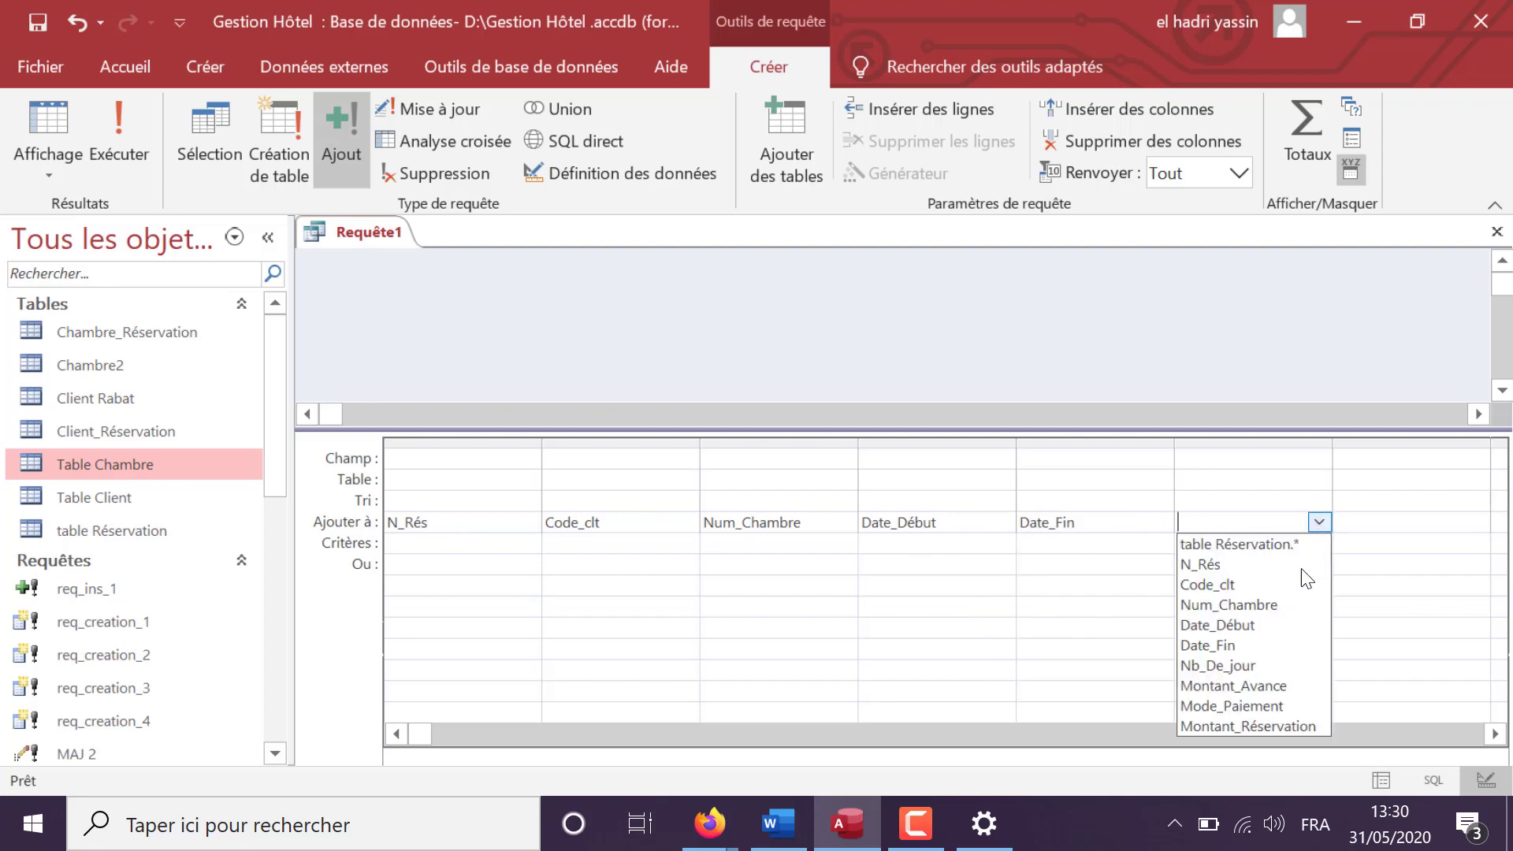
{"action": "left_click", "coordinate": [1287, 687]}
{"action": "key", "text": "Tab"}
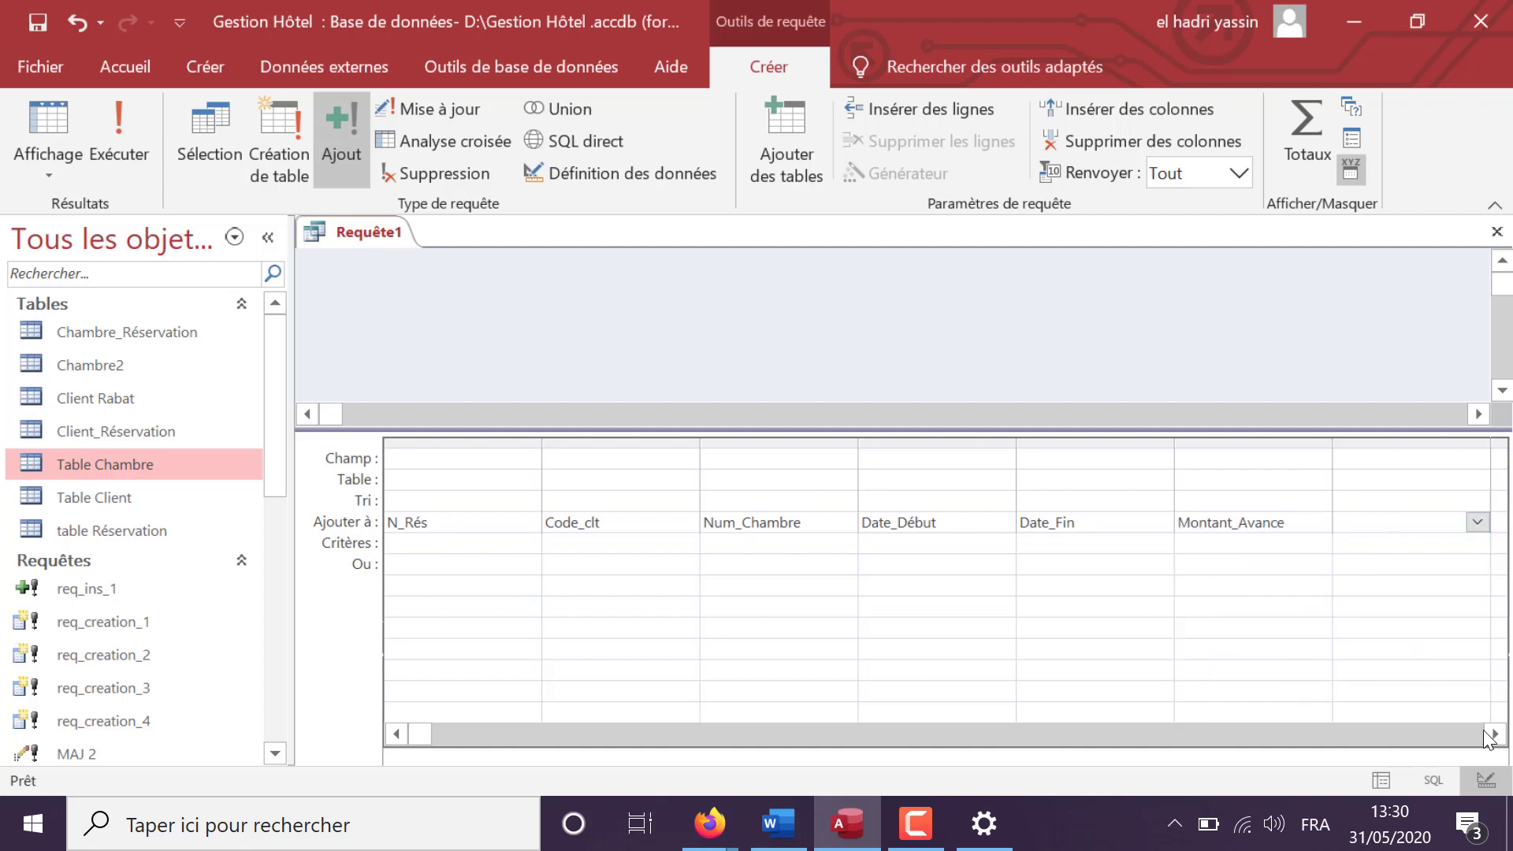
{"action": "left_click", "coordinate": [1477, 522]}
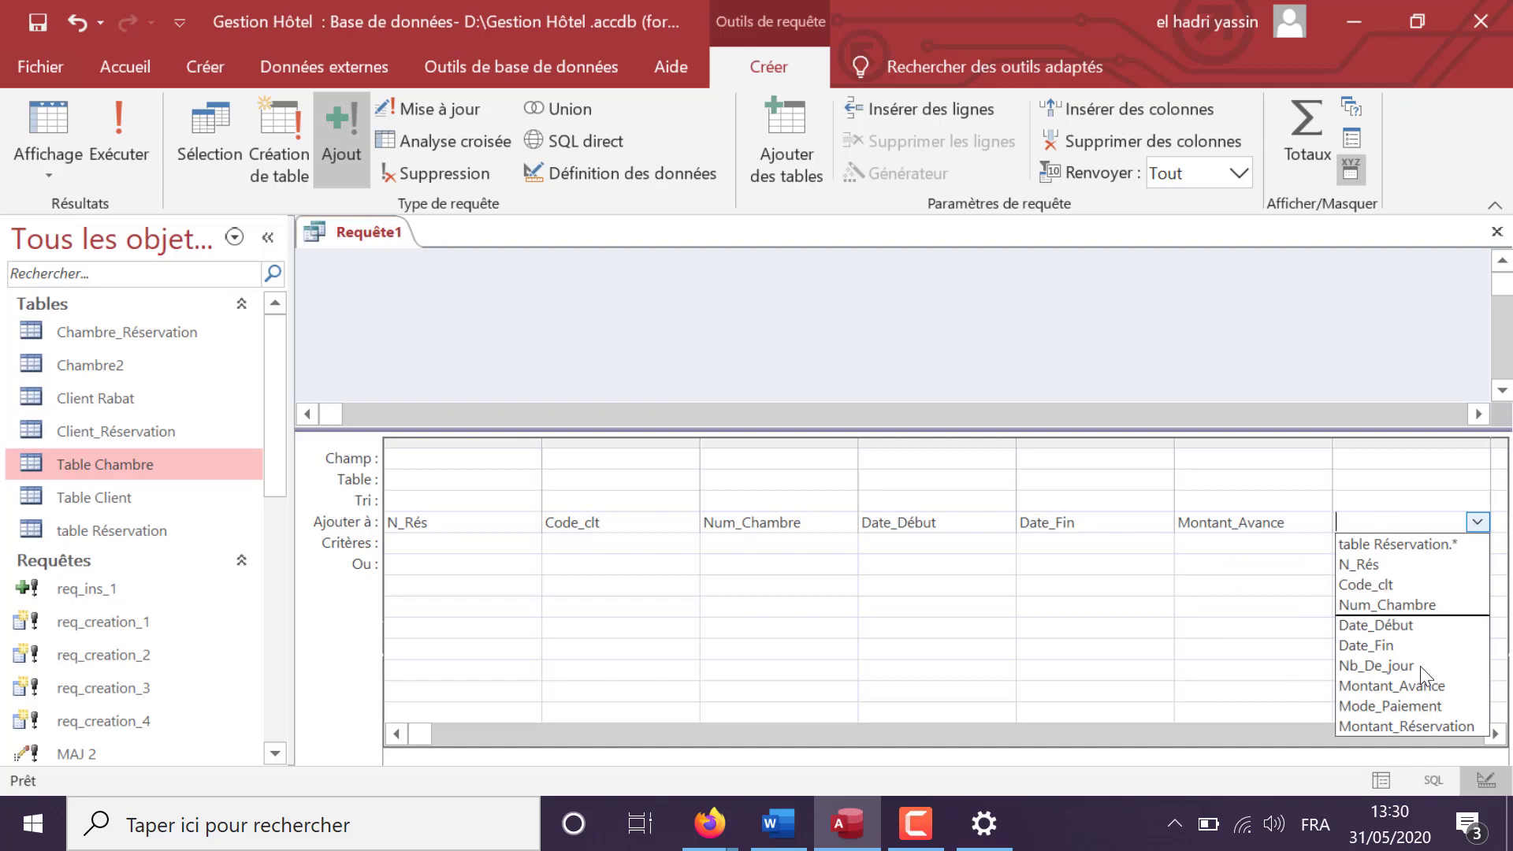
{"action": "left_click", "coordinate": [1432, 707]}
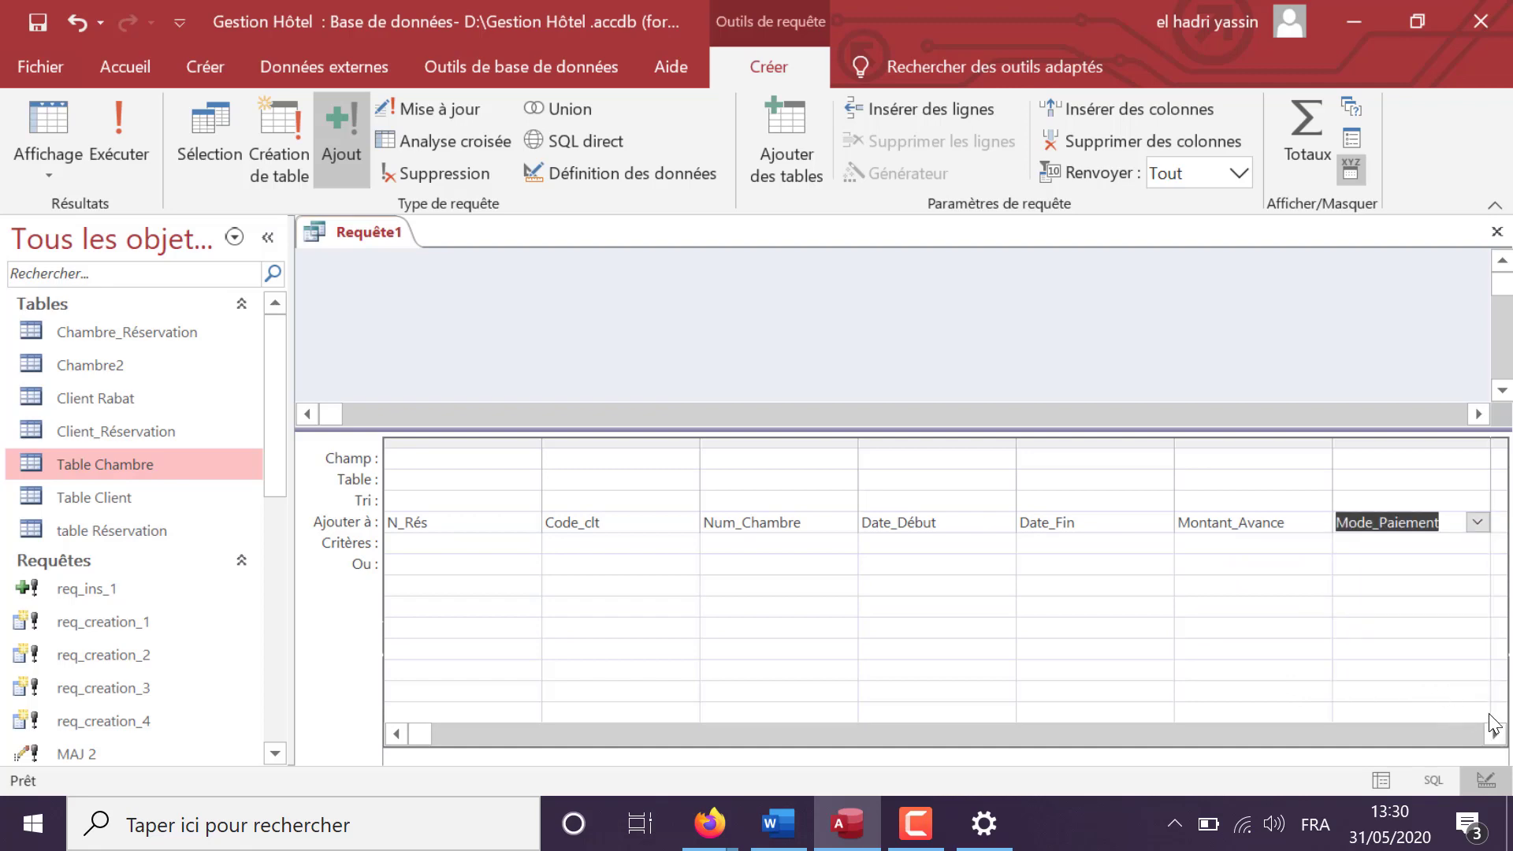
- Enter the parameter [donner num rés] as the value appended to N_Rés
{"action": "left_click", "coordinate": [438, 456]}
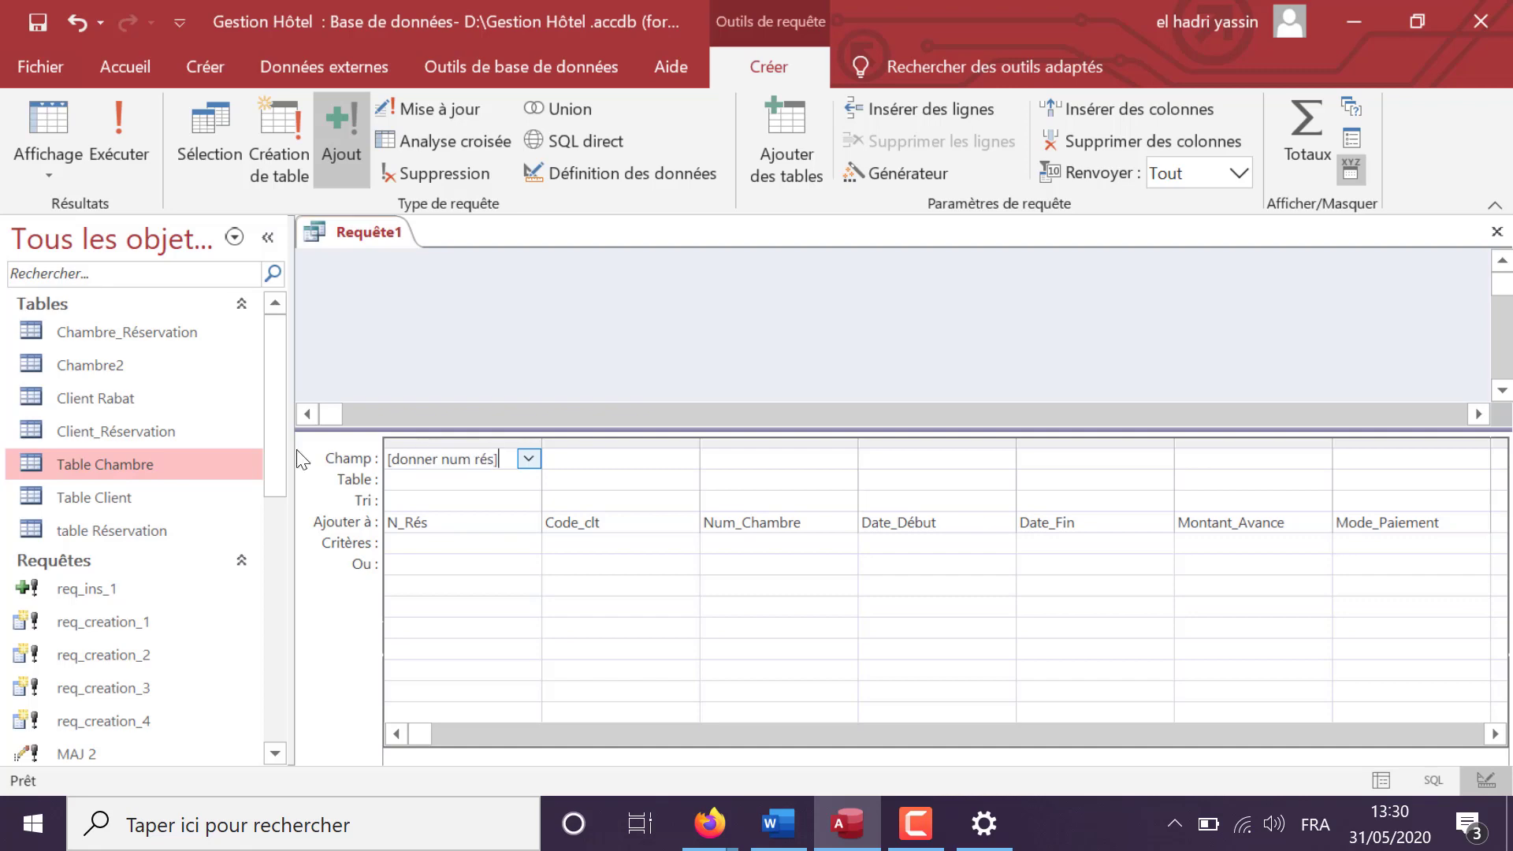
- Copy the [donner num rés] parameter into the field row of the six other columns, Code_clt through Mode_Paiement
{"action": "left_click_drag", "start_coordinate": [504, 458], "coordinate": [368, 457]}
{"action": "key", "text": "ctrl+c"}
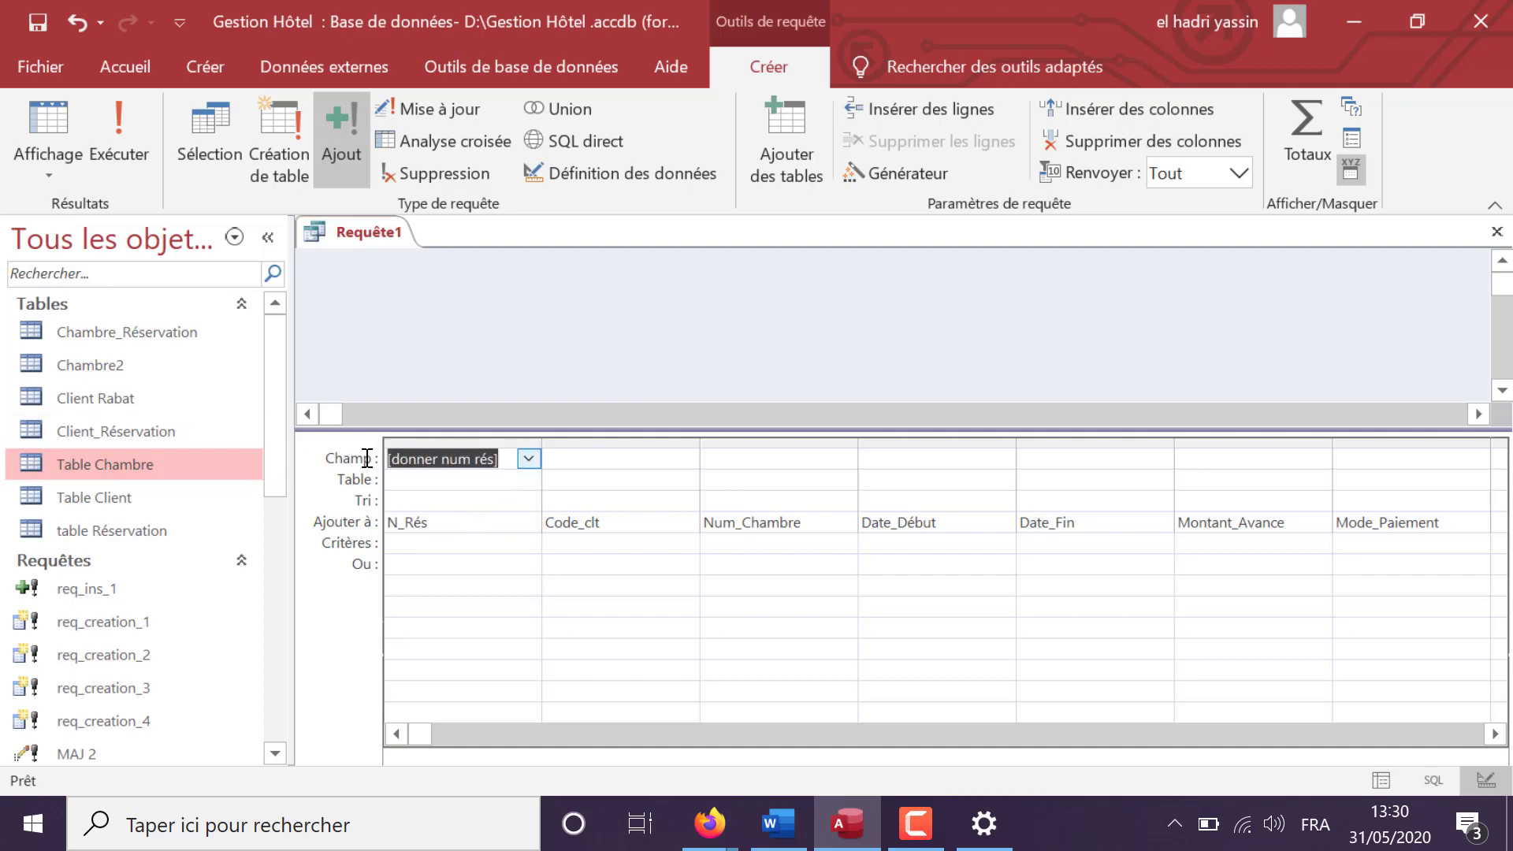
{"action": "left_click", "coordinate": [574, 458]}
{"action": "key", "text": "ctrl+v"}
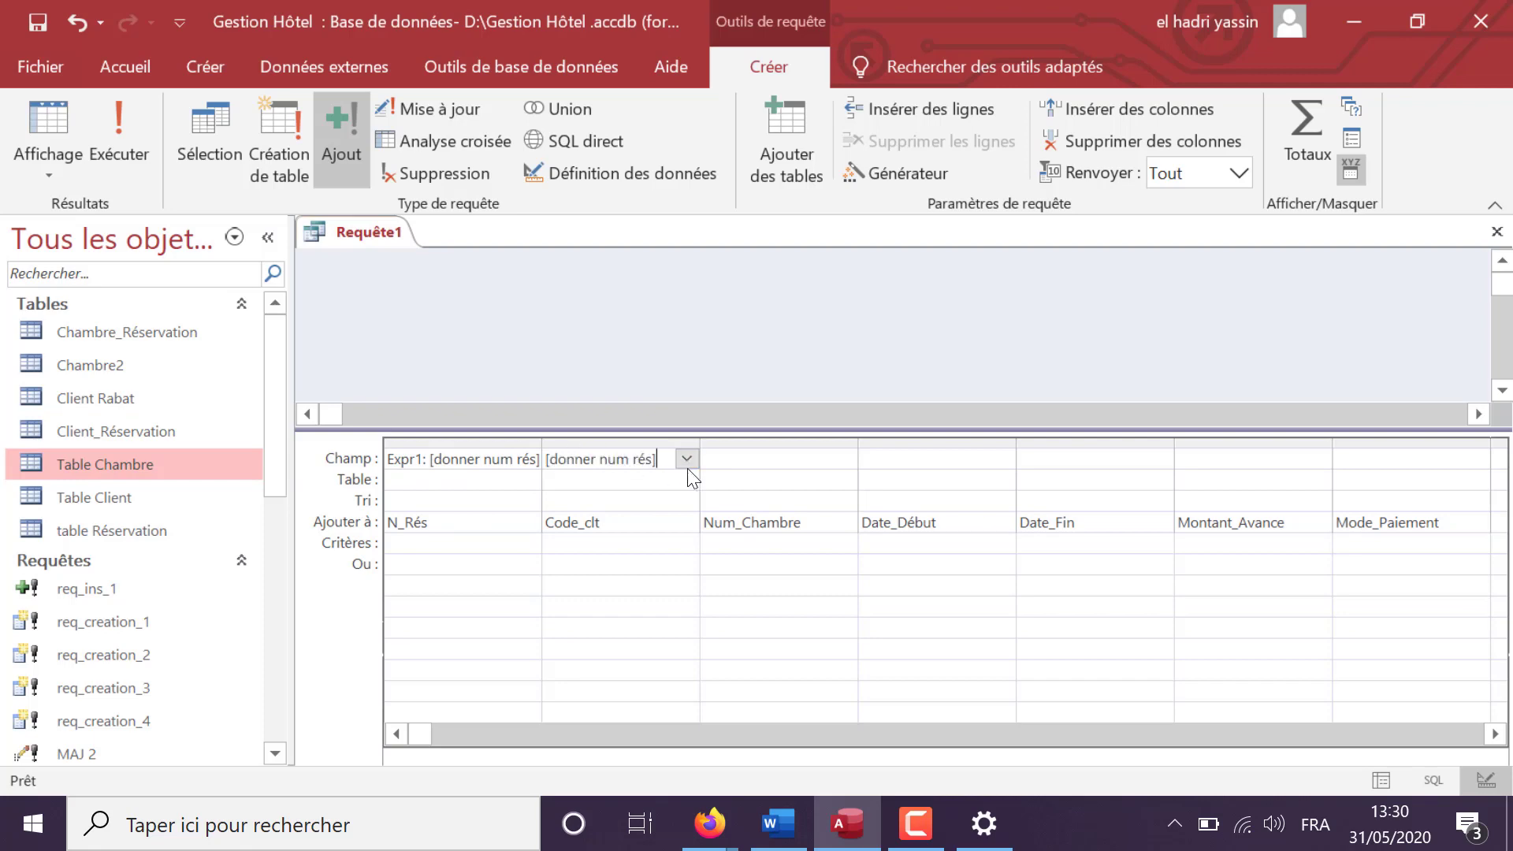
{"action": "left_click", "coordinate": [739, 458]}
{"action": "key", "text": "ctrl+v"}
{"action": "left_click", "coordinate": [892, 461]}
{"action": "key", "text": "ctrl+v"}
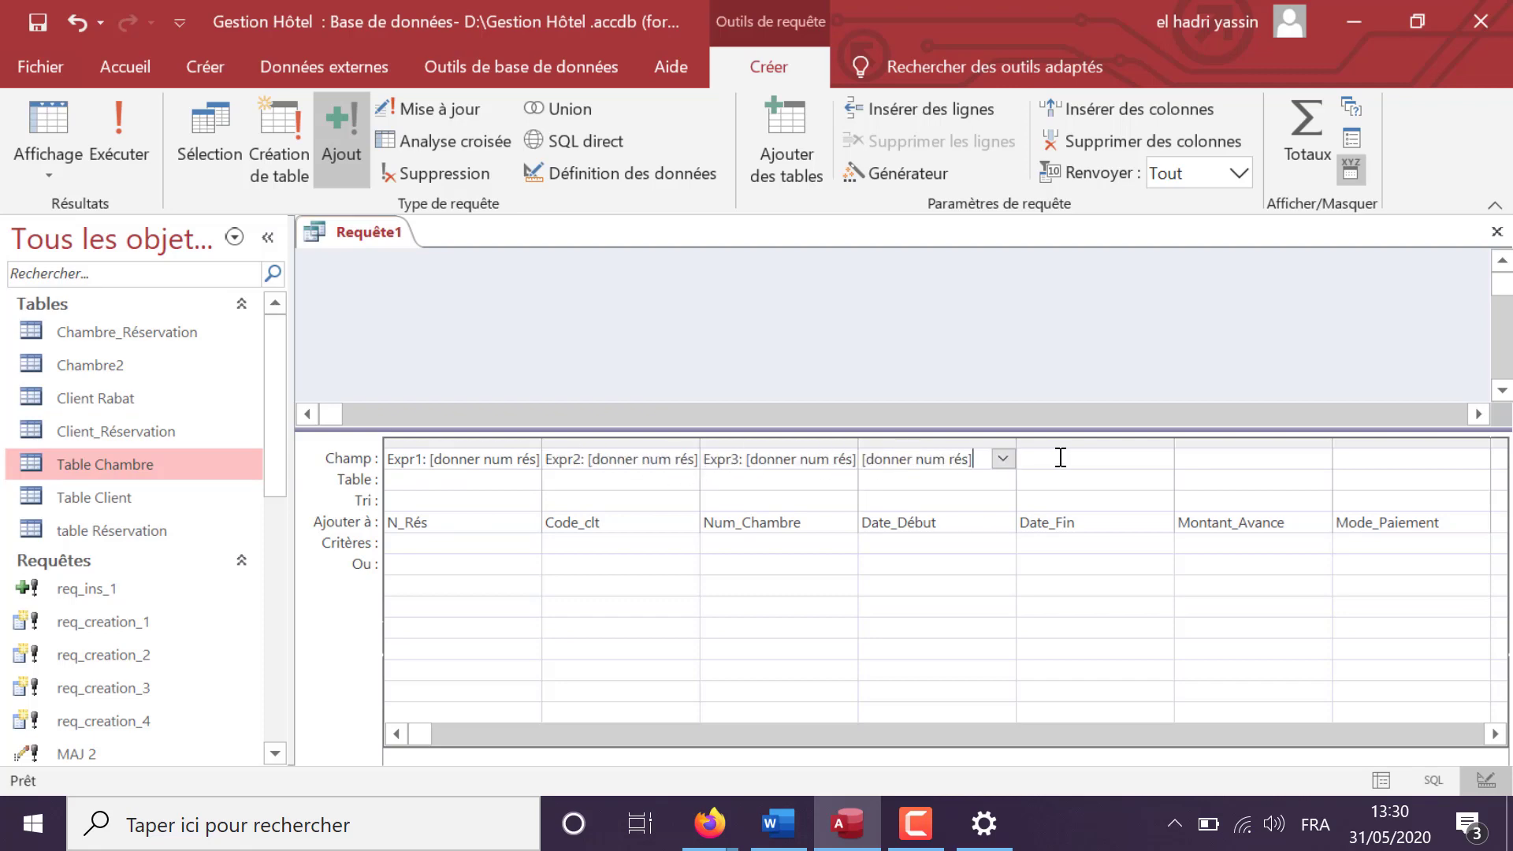
{"action": "left_click", "coordinate": [1056, 458]}
{"action": "key", "text": "ctrl+v"}
{"action": "left_click", "coordinate": [1188, 459]}
{"action": "key", "text": "ctrl+v"}
{"action": "left_click", "coordinate": [1344, 459]}
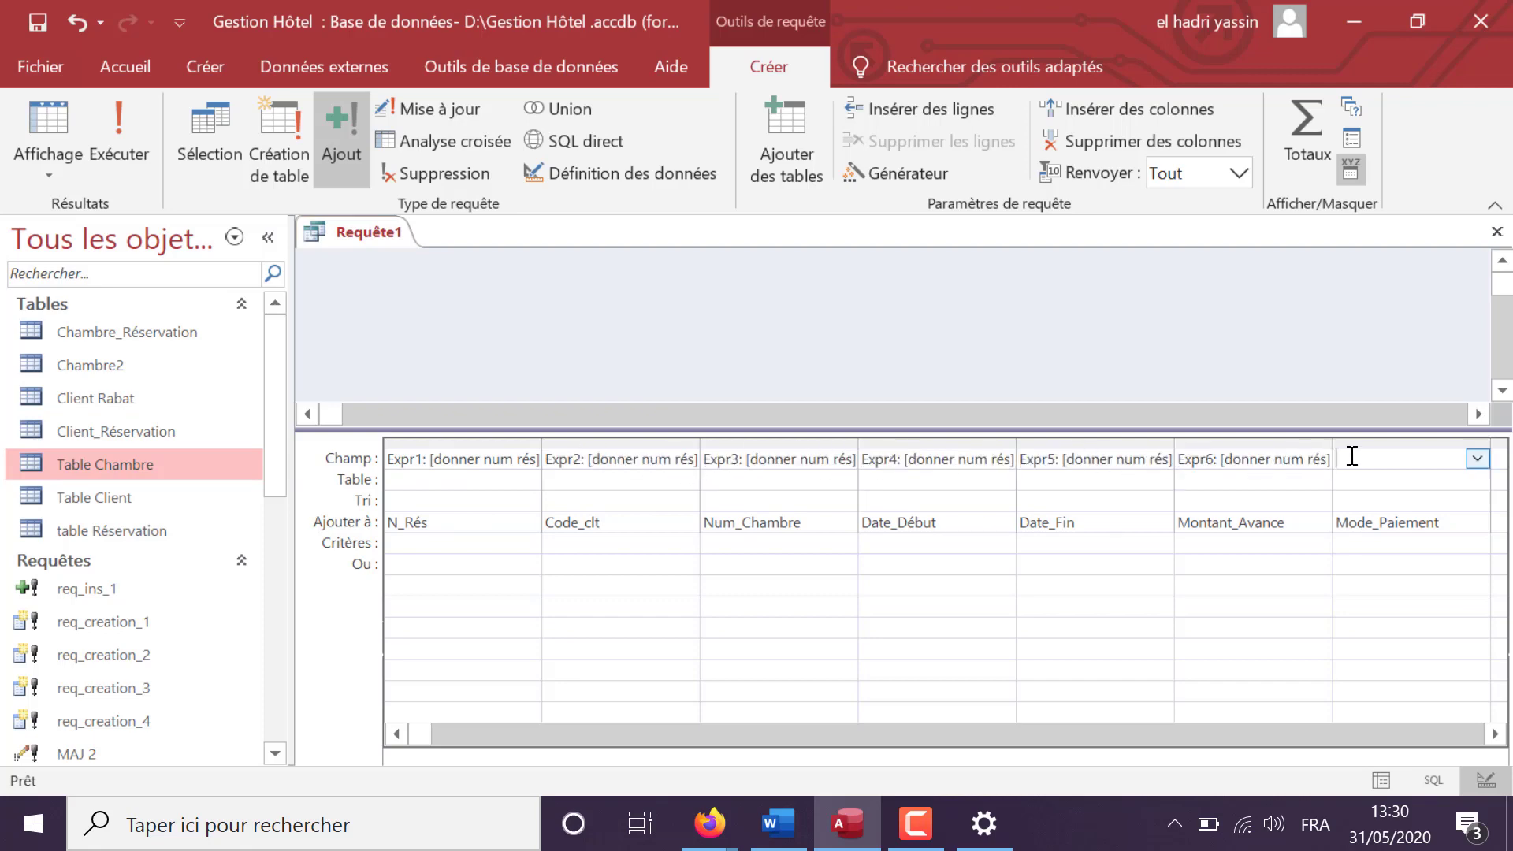
{"action": "key", "text": "ctrl+v"}
- Change the Code_clt parameter to [donner code client] and the Num_Chambre parameter to [donner num chambre]
{"action": "mouse_move", "coordinate": [645, 458]}
{"action": "left_mouse_down"}
{"action": "mouse_move", "coordinate": [692, 459]}
{"action": "mouse_move", "coordinate": [668, 460]}
{"action": "left_mouse_up"}
{"action": "left_click", "coordinate": [646, 464]}
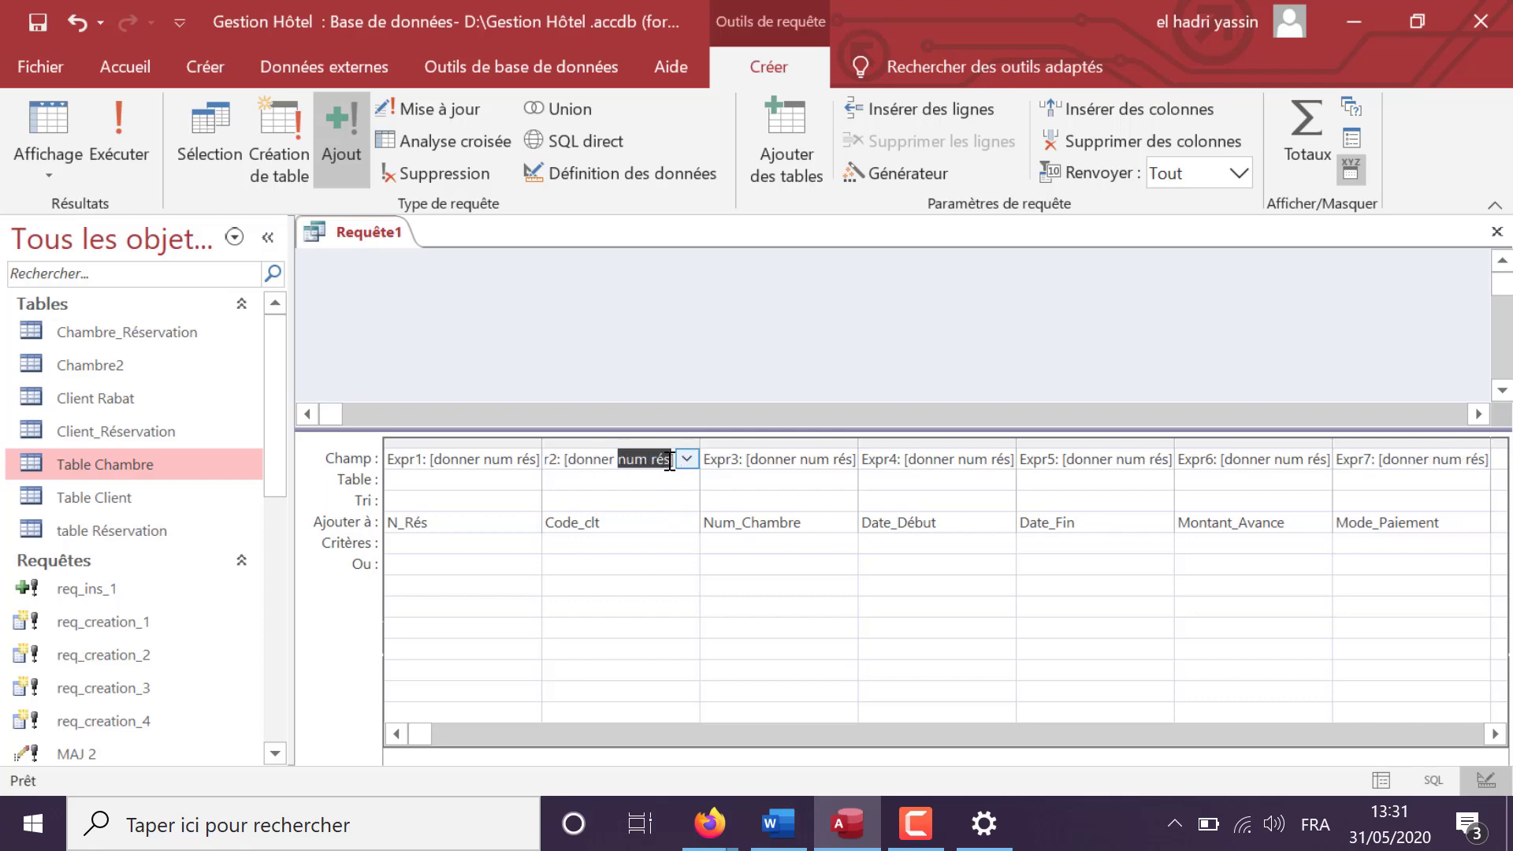
{"action": "type", "text": "code_client"}
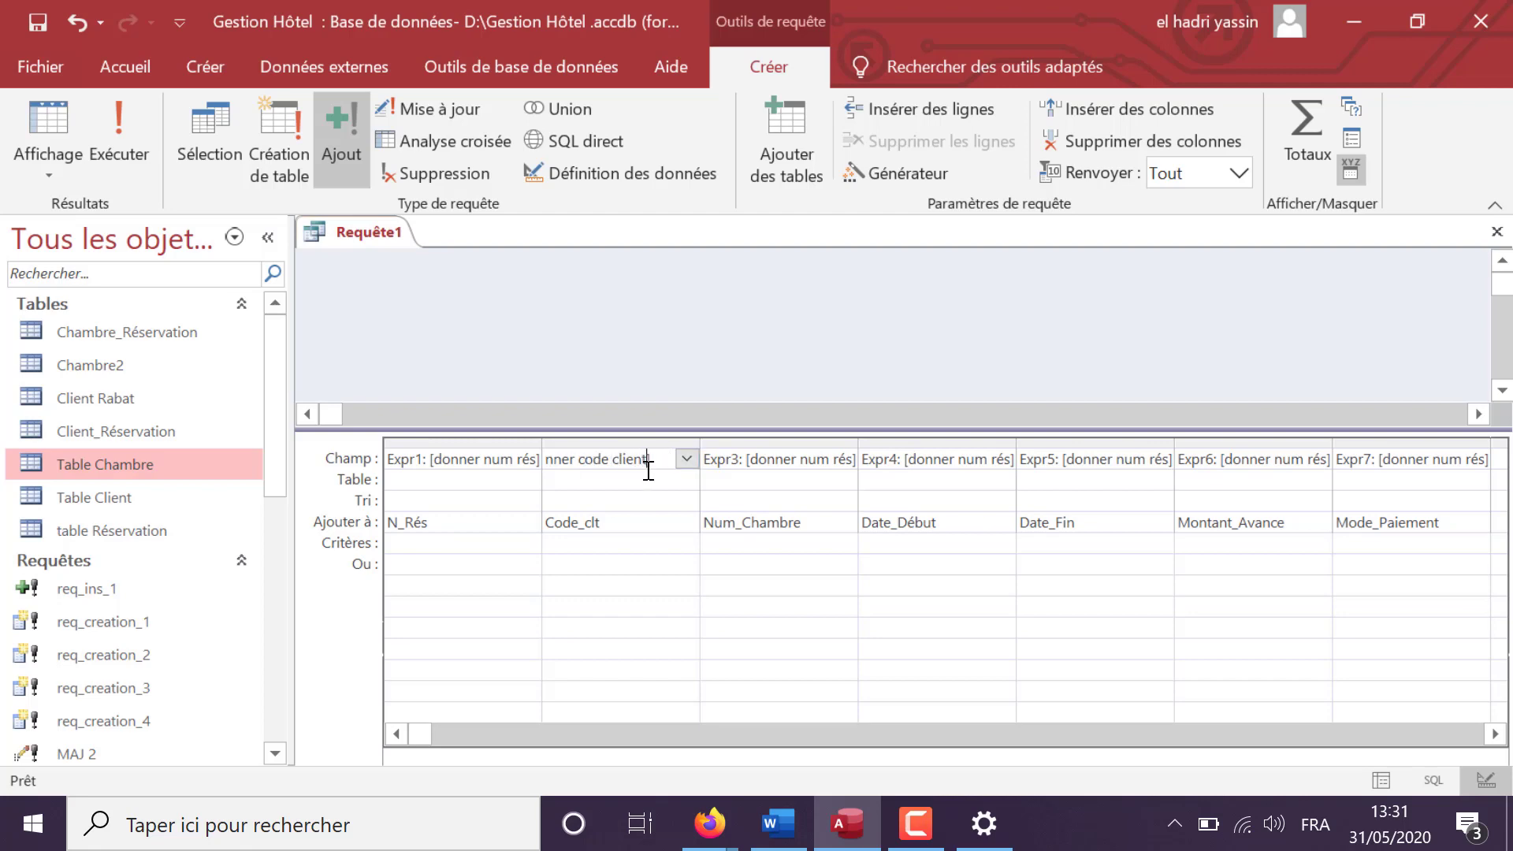
{"action": "left_click_drag", "start_coordinate": [801, 463], "coordinate": [846, 461]}
{"action": "double_click", "coordinate": [821, 462]}
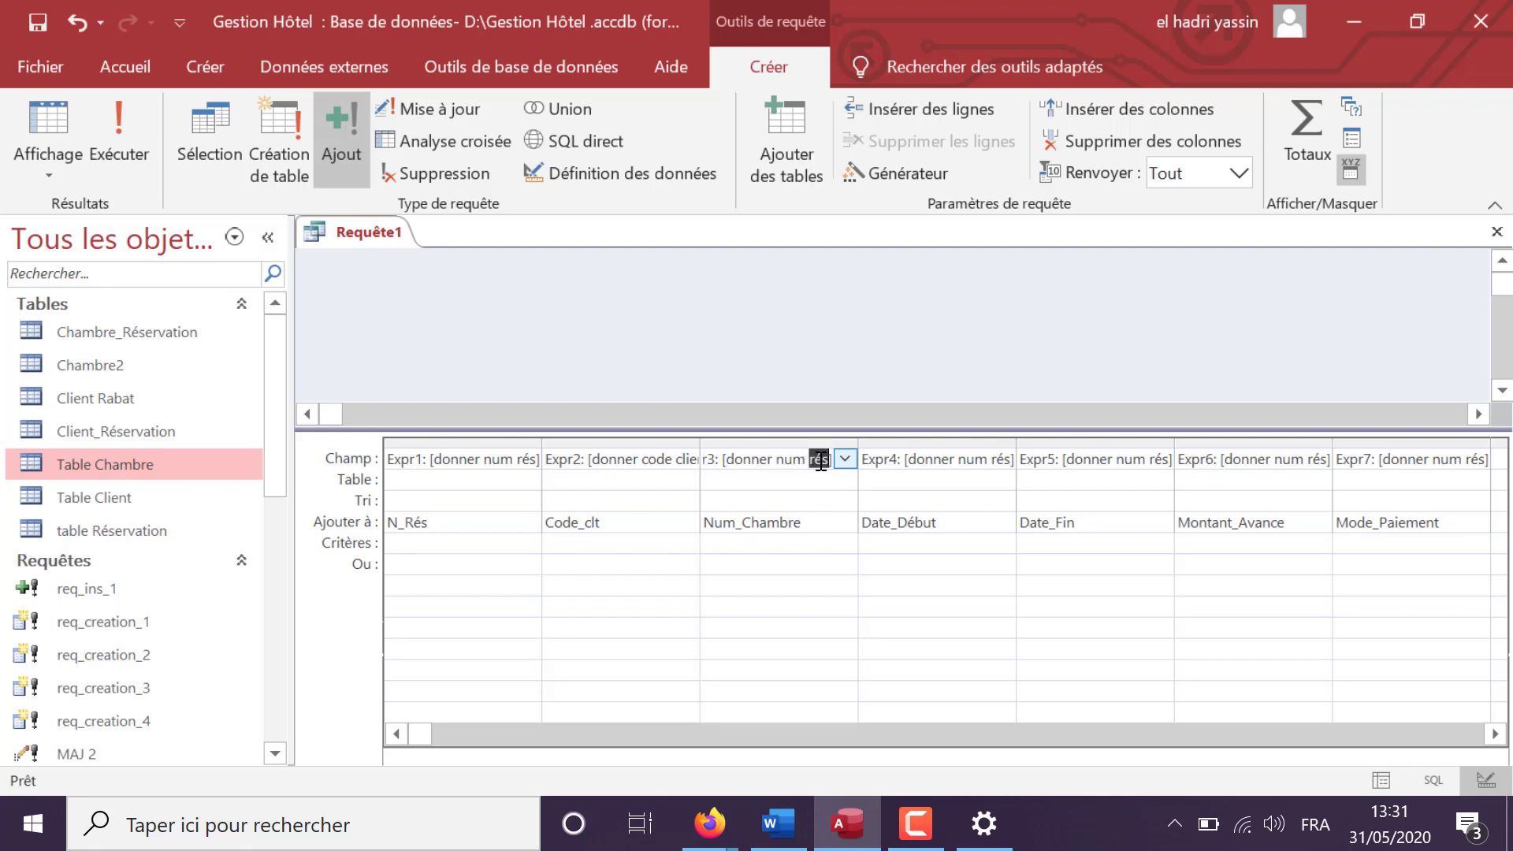
{"action": "type", "text": "chambre"}
- Widen the Date_Début and Date_Fin columns and change their parameters to [donner date début] and [donner date fin]
{"action": "left_click_drag", "start_coordinate": [1015, 441], "coordinate": [1085, 442]}
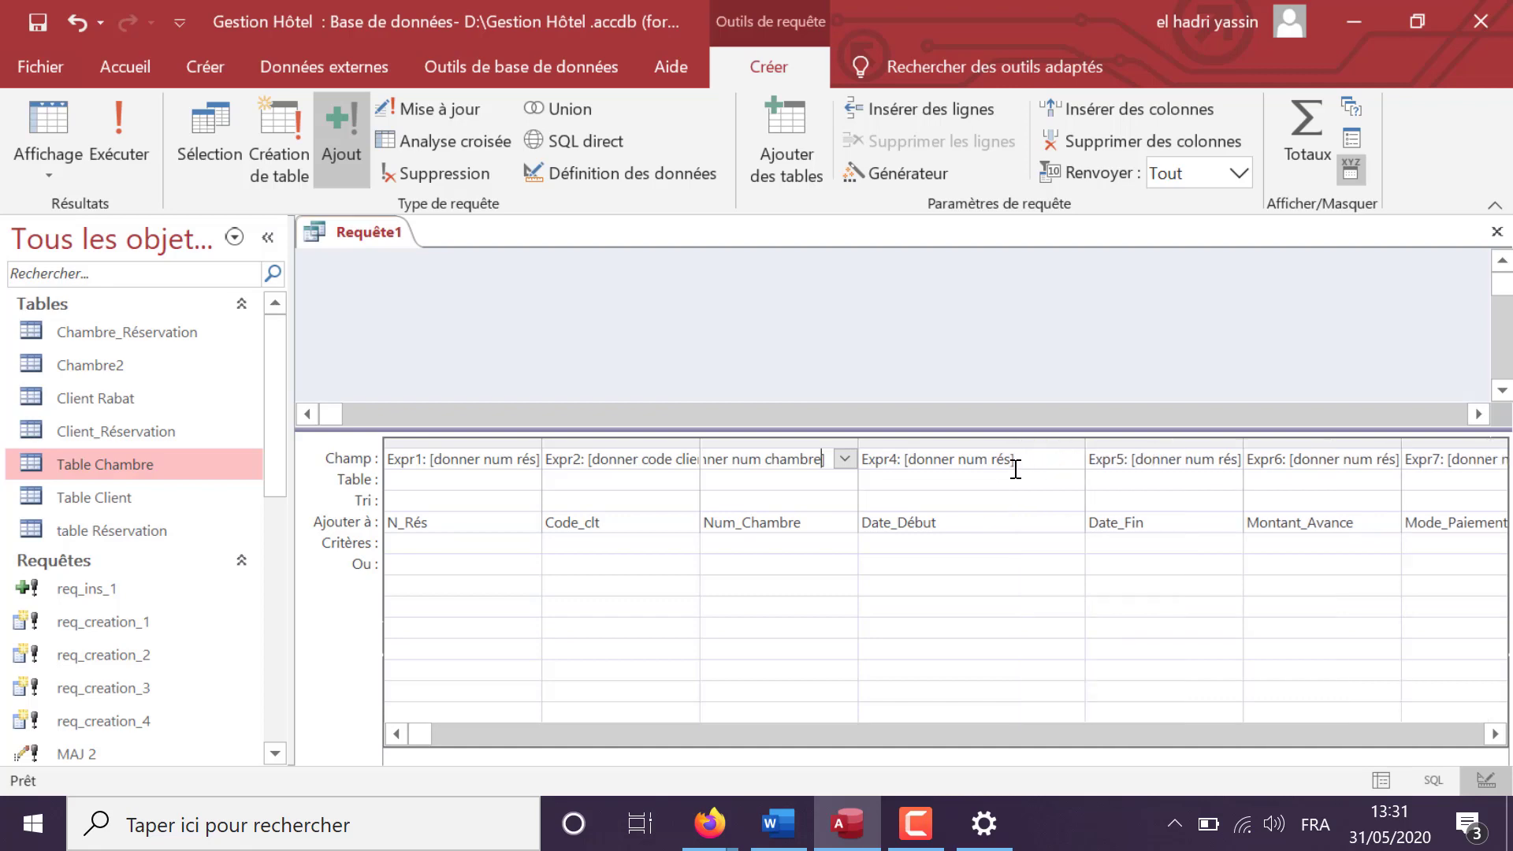
{"action": "left_click_drag", "start_coordinate": [958, 459], "coordinate": [1064, 425]}
{"action": "type", "text": "date "}
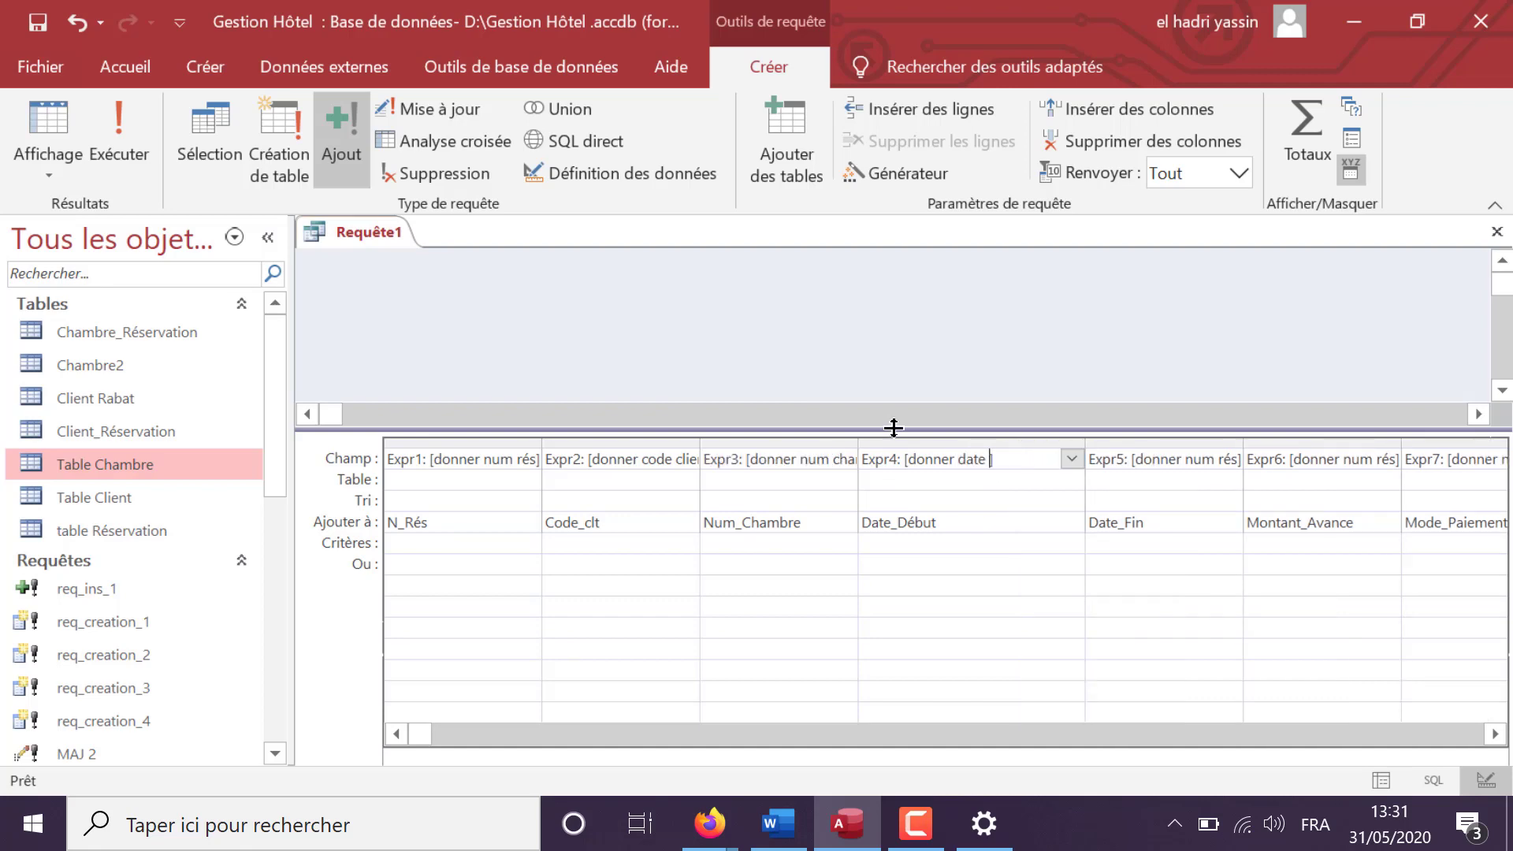
{"action": "type", "text": "début"}
{"action": "left_click", "coordinate": [1226, 460]}
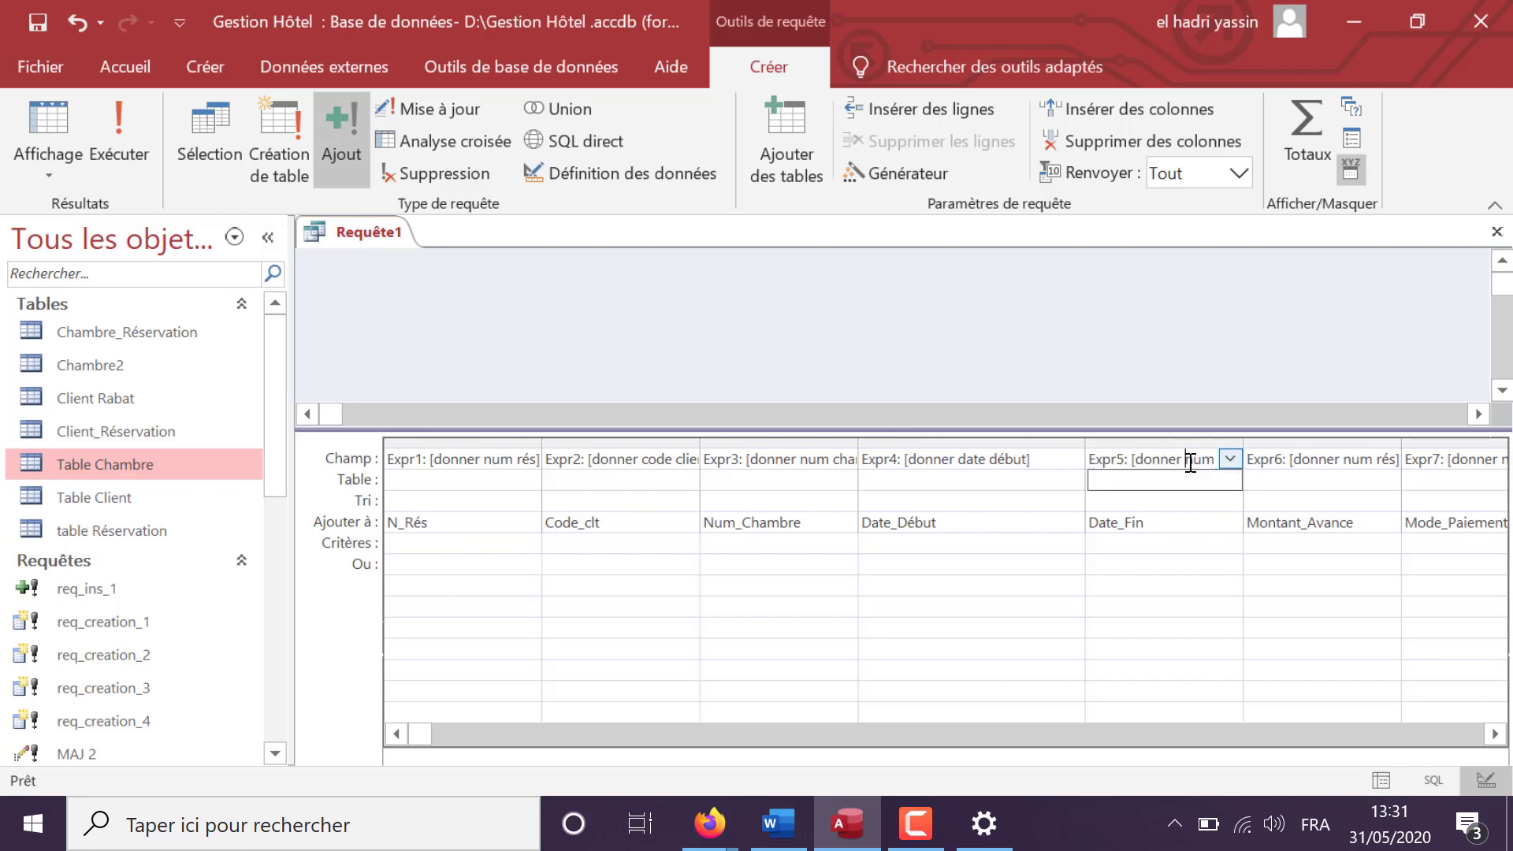
{"action": "double_click", "coordinate": [1242, 439]}
{"action": "left_click_drag", "start_coordinate": [1198, 465], "coordinate": [1236, 461]}
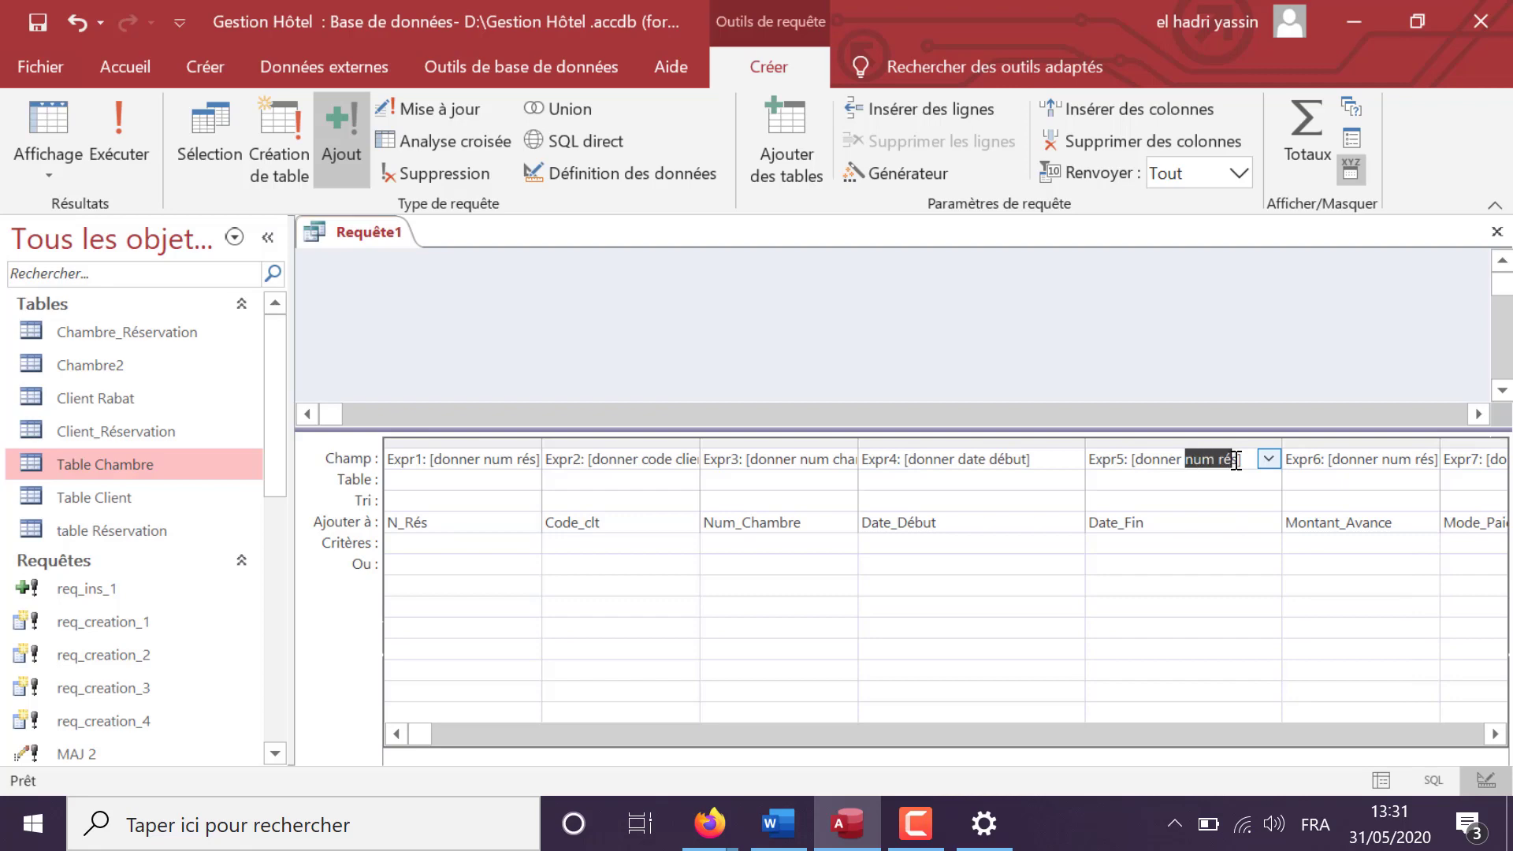
{"action": "type", "text": "date fin"}
- Widen the Montant_Avance column and change its parameter to [donner montant avance]
{"action": "left_click", "coordinate": [1495, 734]}
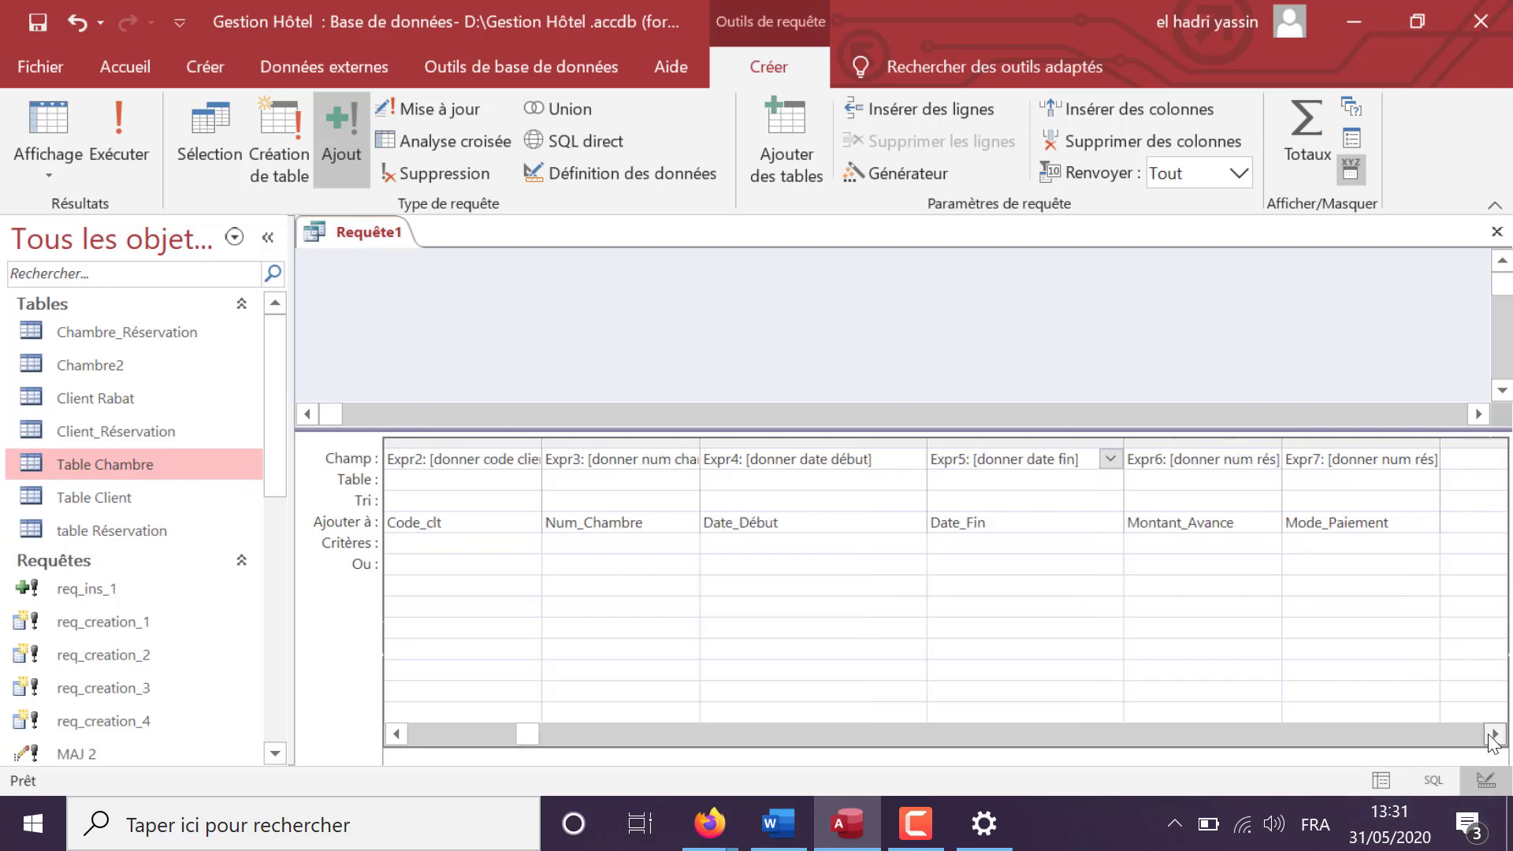
{"action": "left_click", "coordinate": [1494, 734]}
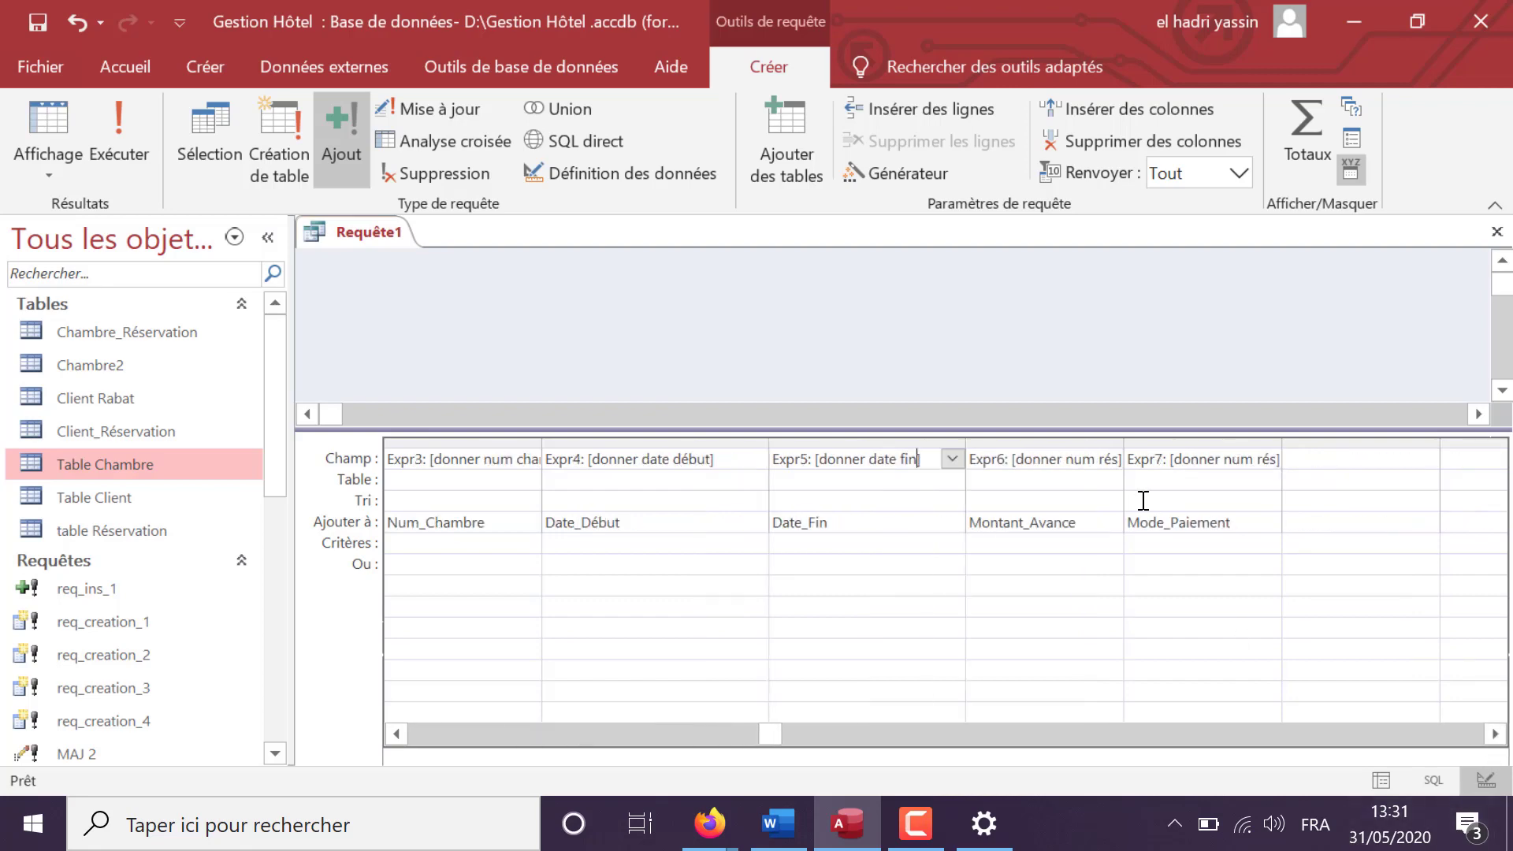
{"action": "left_click", "coordinate": [1117, 442]}
{"action": "left_click", "coordinate": [1104, 460]}
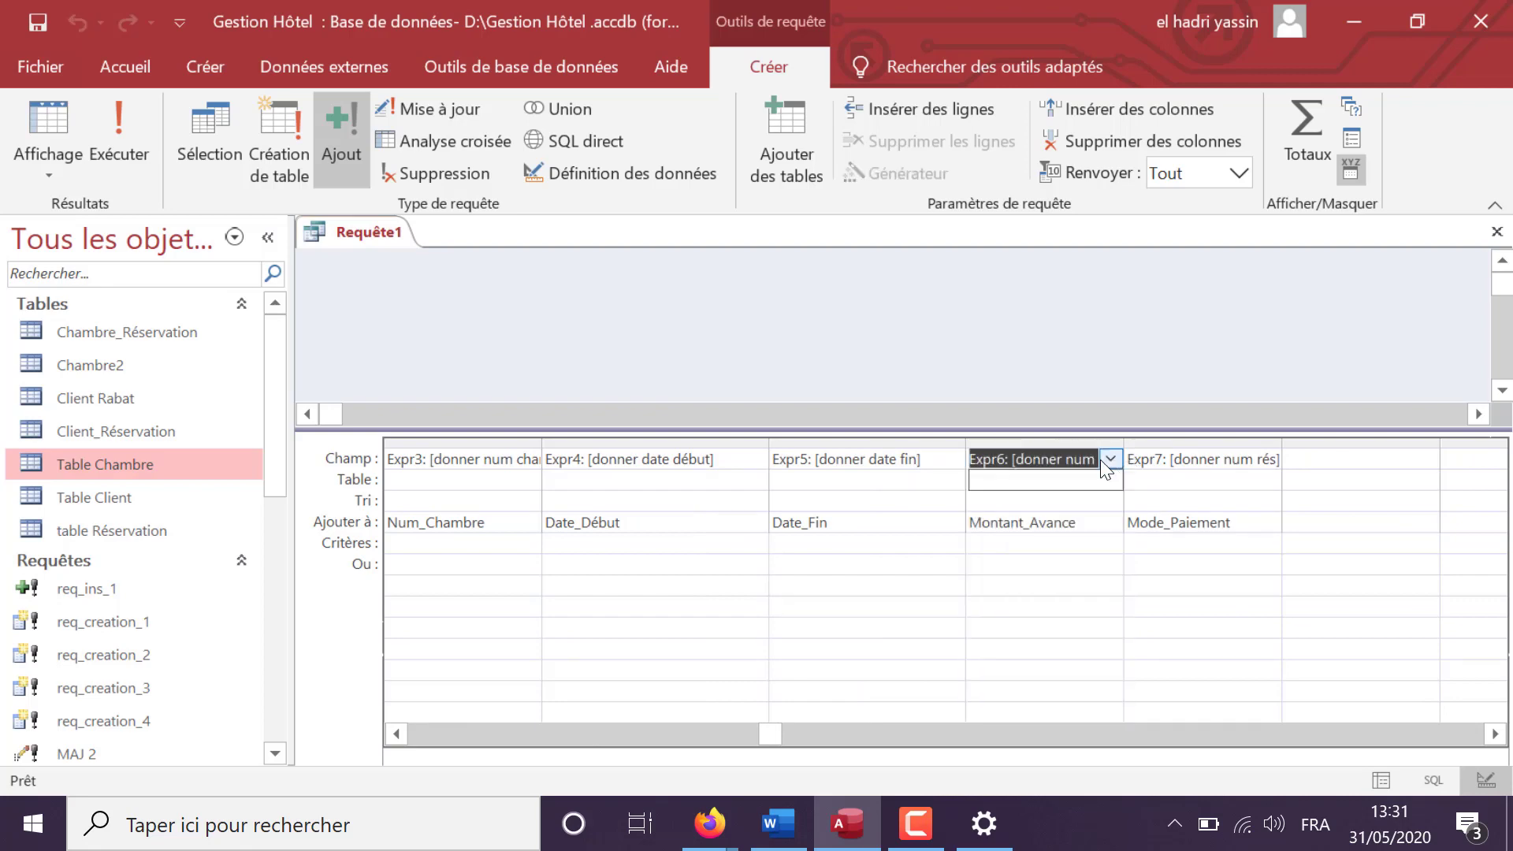
{"action": "left_click_drag", "start_coordinate": [1066, 459], "coordinate": [1178, 443]}
{"action": "left_click_drag", "start_coordinate": [1066, 460], "coordinate": [1120, 459]}
{"action": "type", "text": "montant av"}
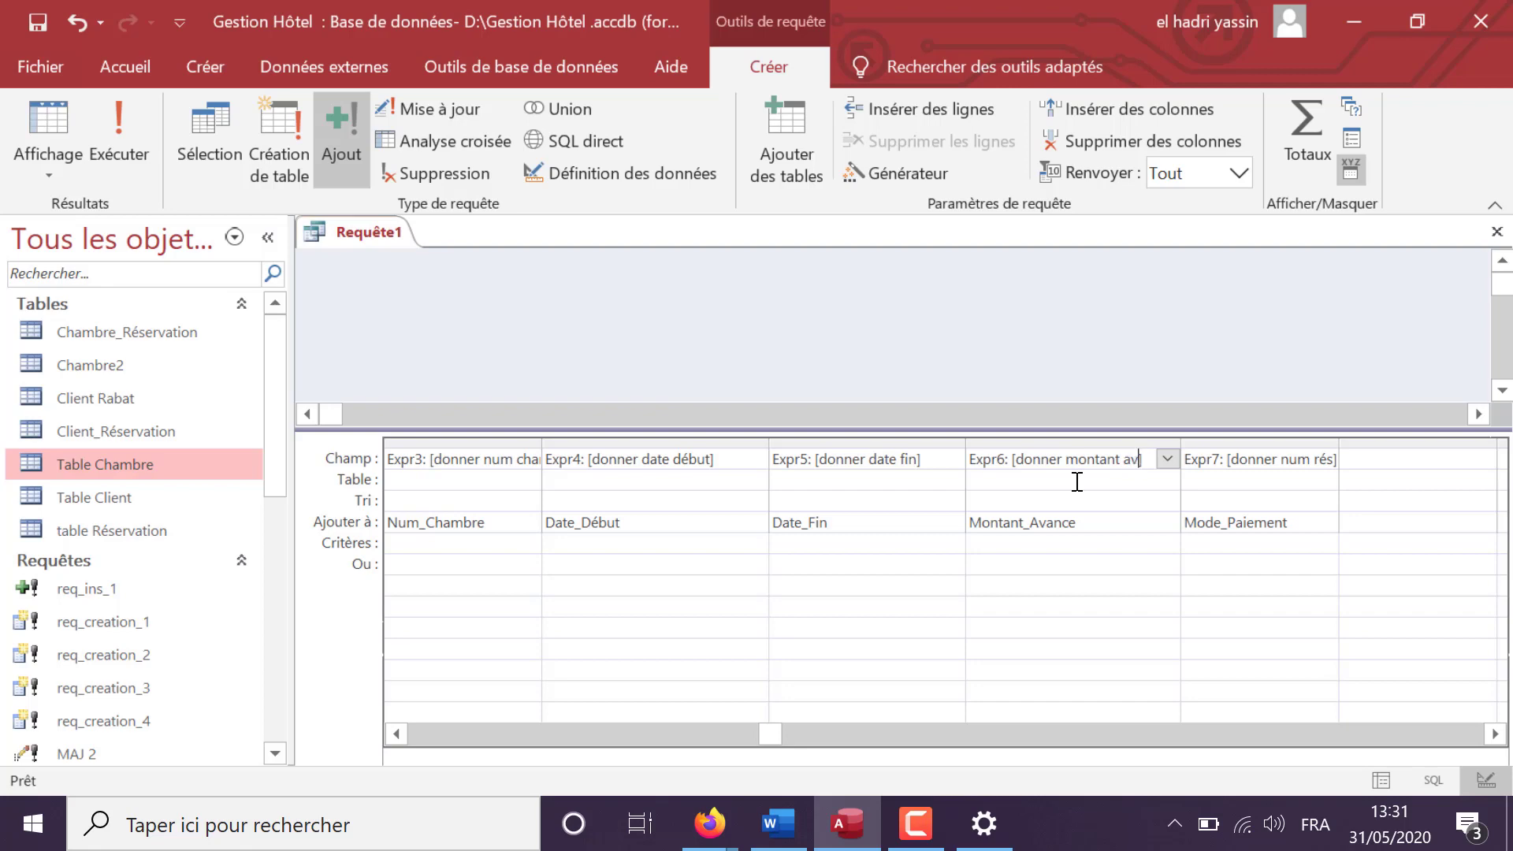
{"action": "type", "text": "ance]"}
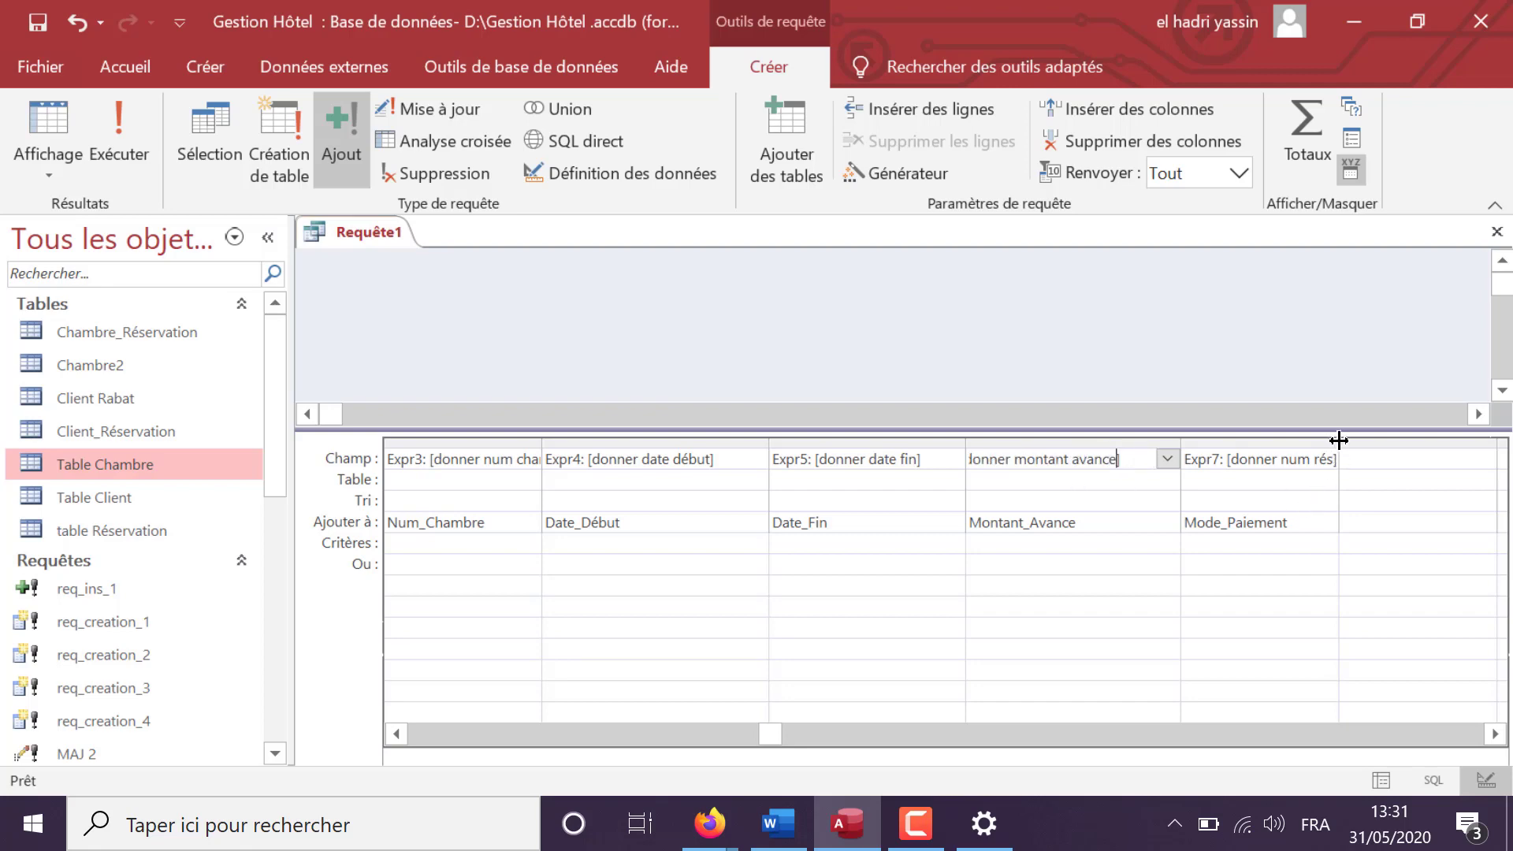
- Widen the Mode_Paiement column and change its parameter to [donner mode paiement]
{"action": "left_click_drag", "start_coordinate": [1338, 440], "coordinate": [1393, 442]}
{"action": "left_click_drag", "start_coordinate": [1280, 462], "coordinate": [1331, 462]}
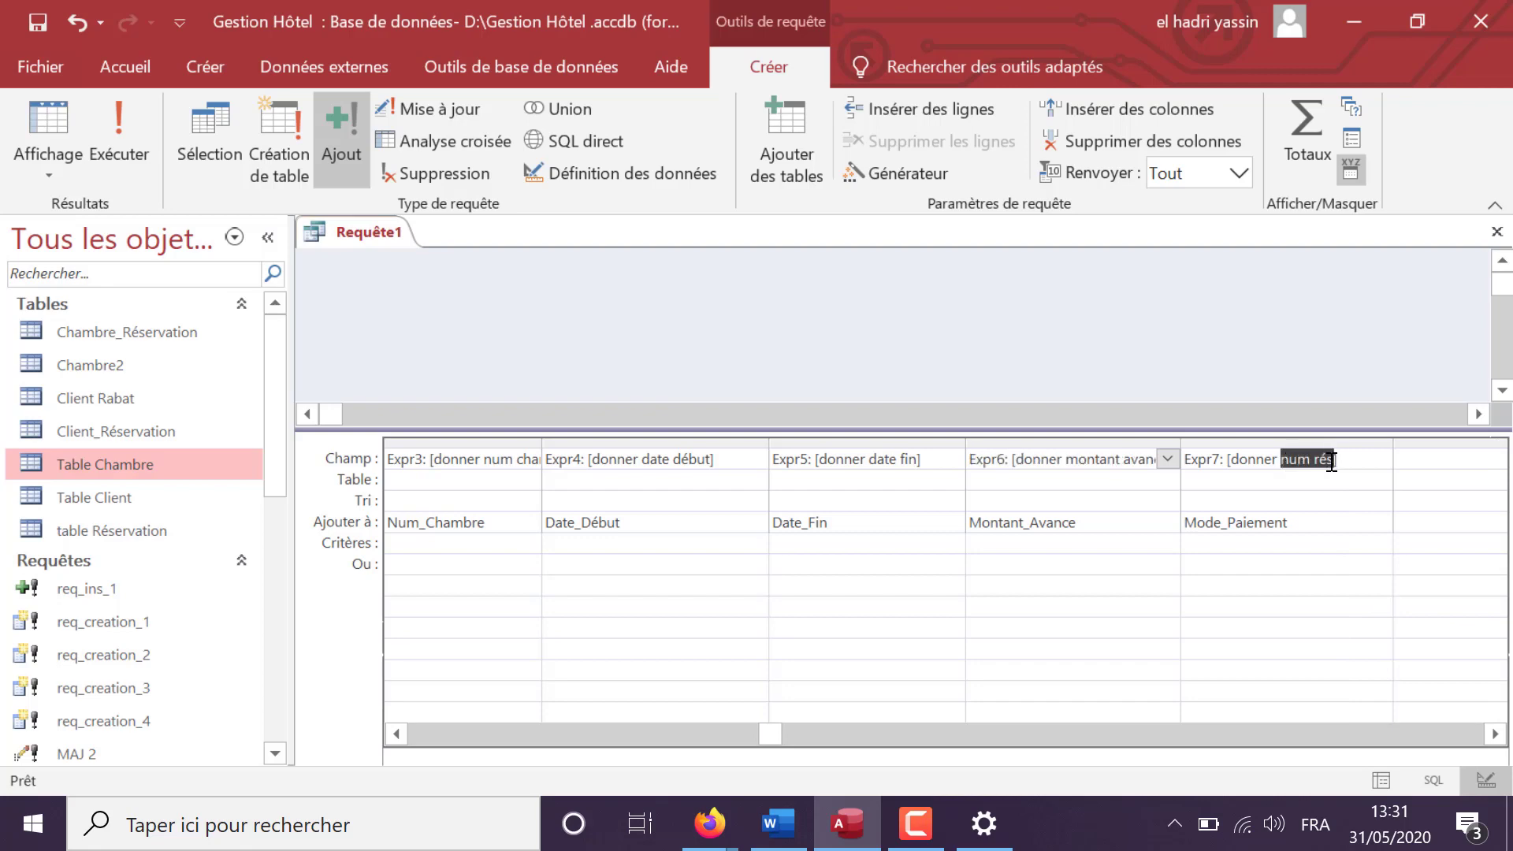
{"action": "key", "text": "BackSpace"}
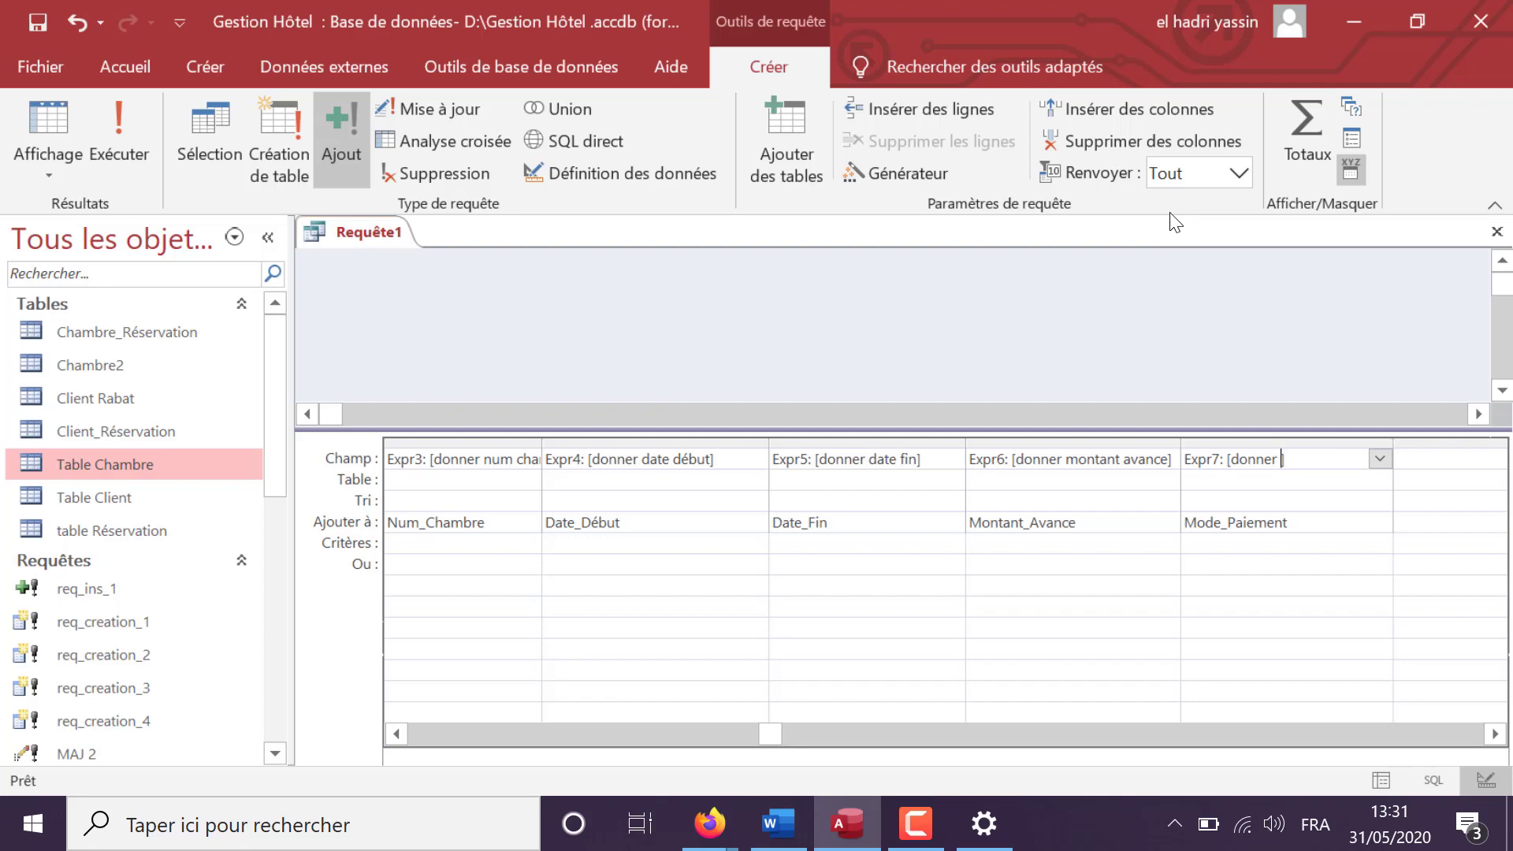
{"action": "type", "text": "mode paiement"}
{"action": "left_click", "coordinate": [1214, 629]}
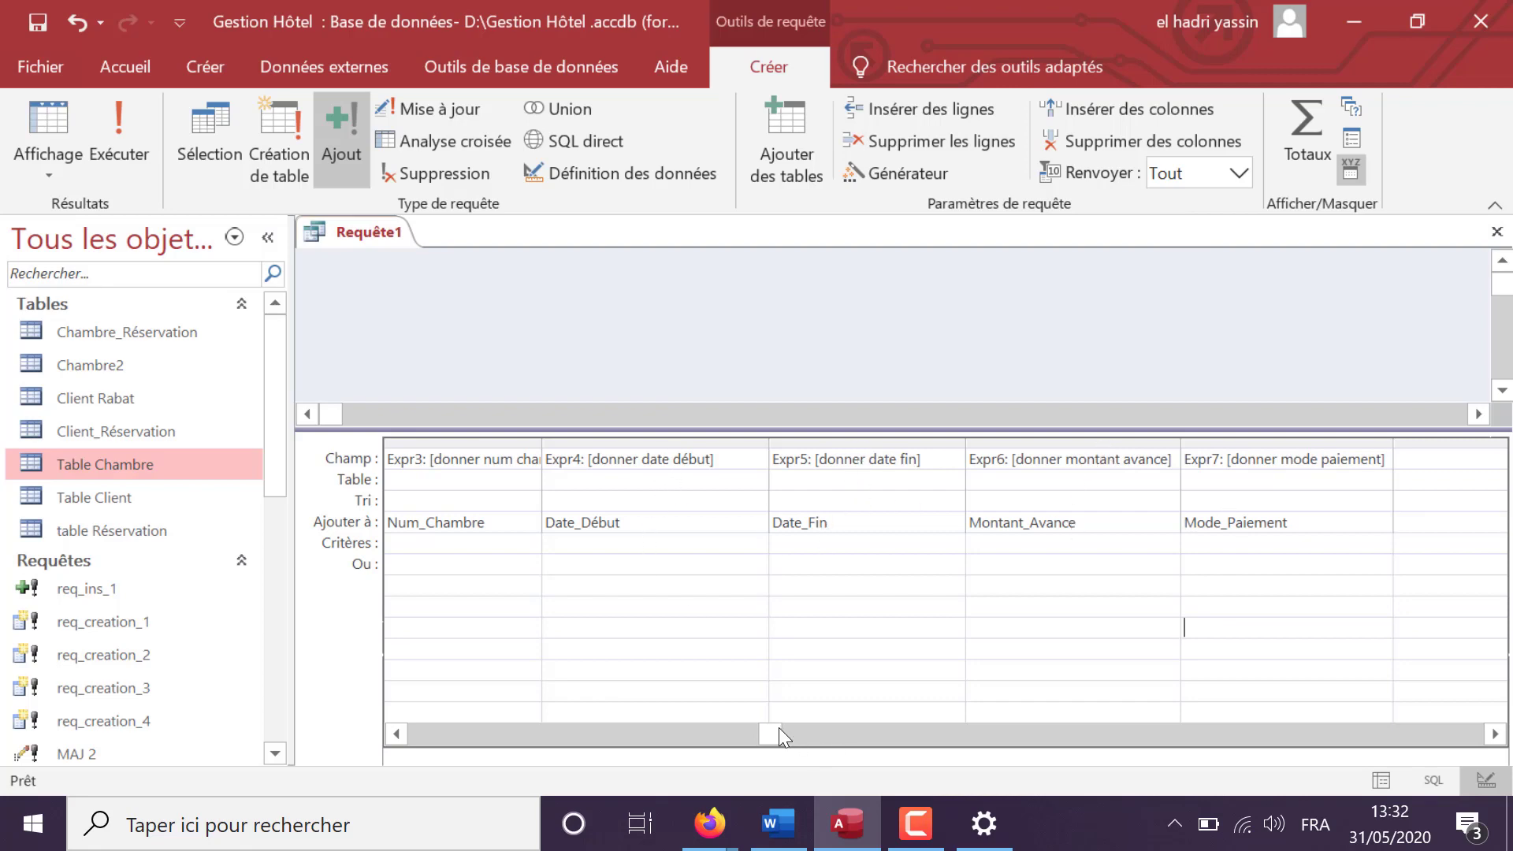
- Run the parameterised append query
{"action": "left_click_drag", "start_coordinate": [736, 735], "coordinate": [428, 728]}
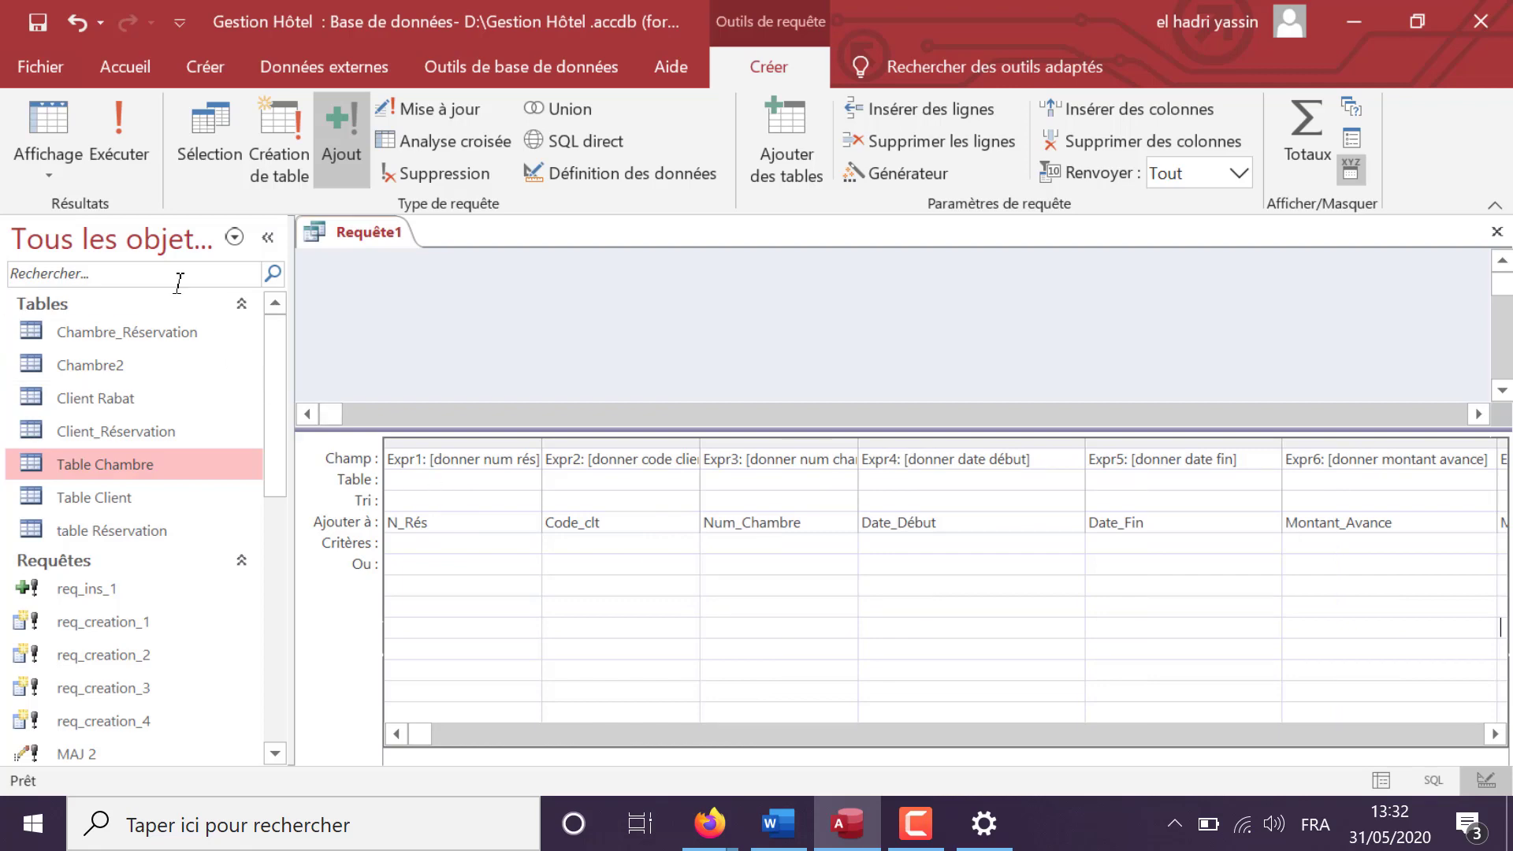
{"action": "left_click", "coordinate": [116, 154]}
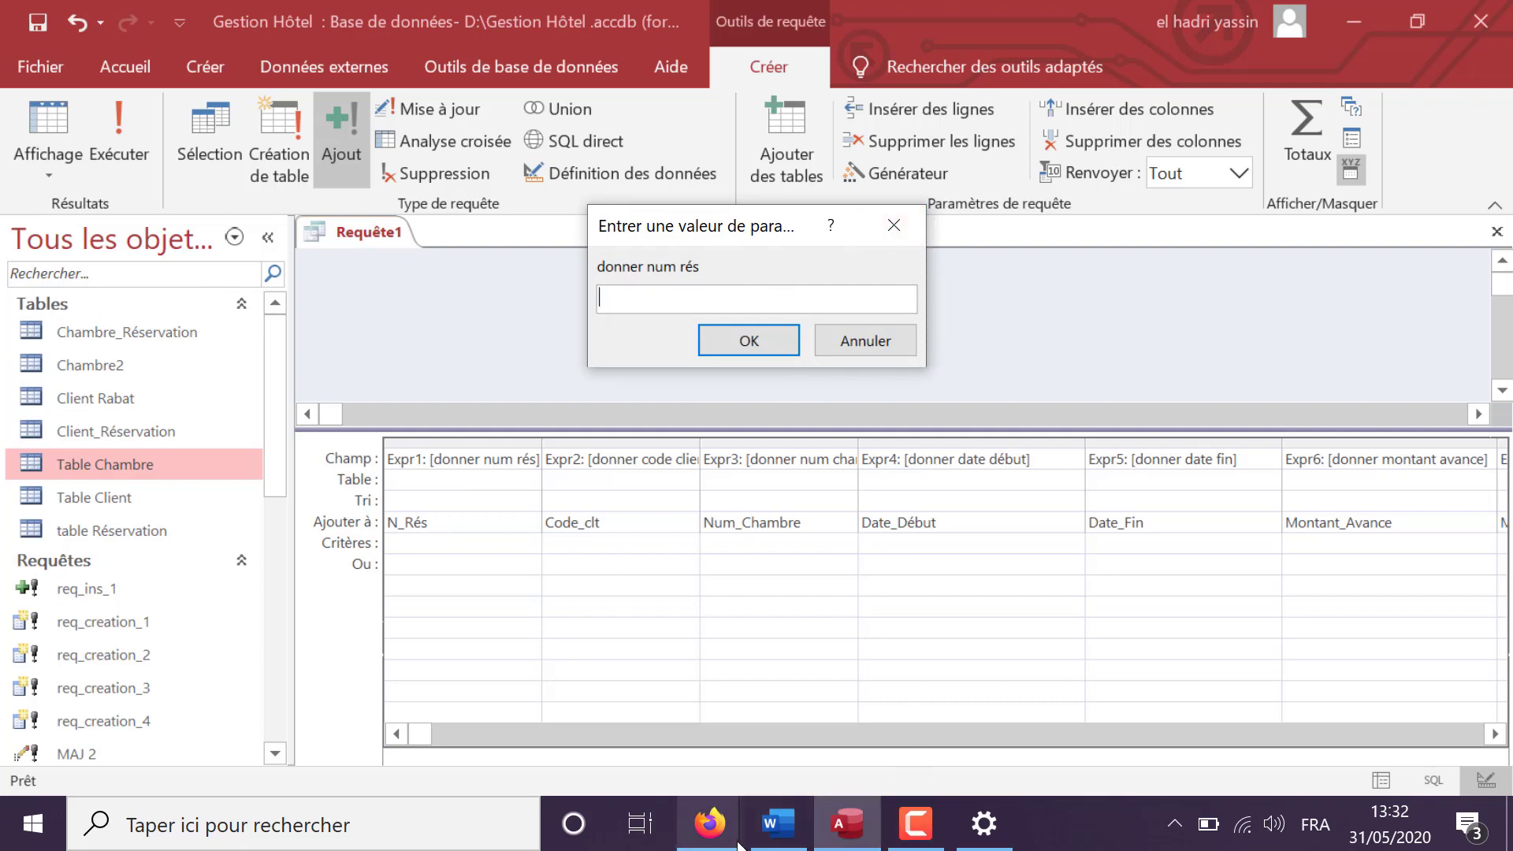
- Switch to the TP 1 access 2019 document in Word and examine the reservation numbers already used in the reservations table
{"action": "left_click", "coordinate": [772, 833]}
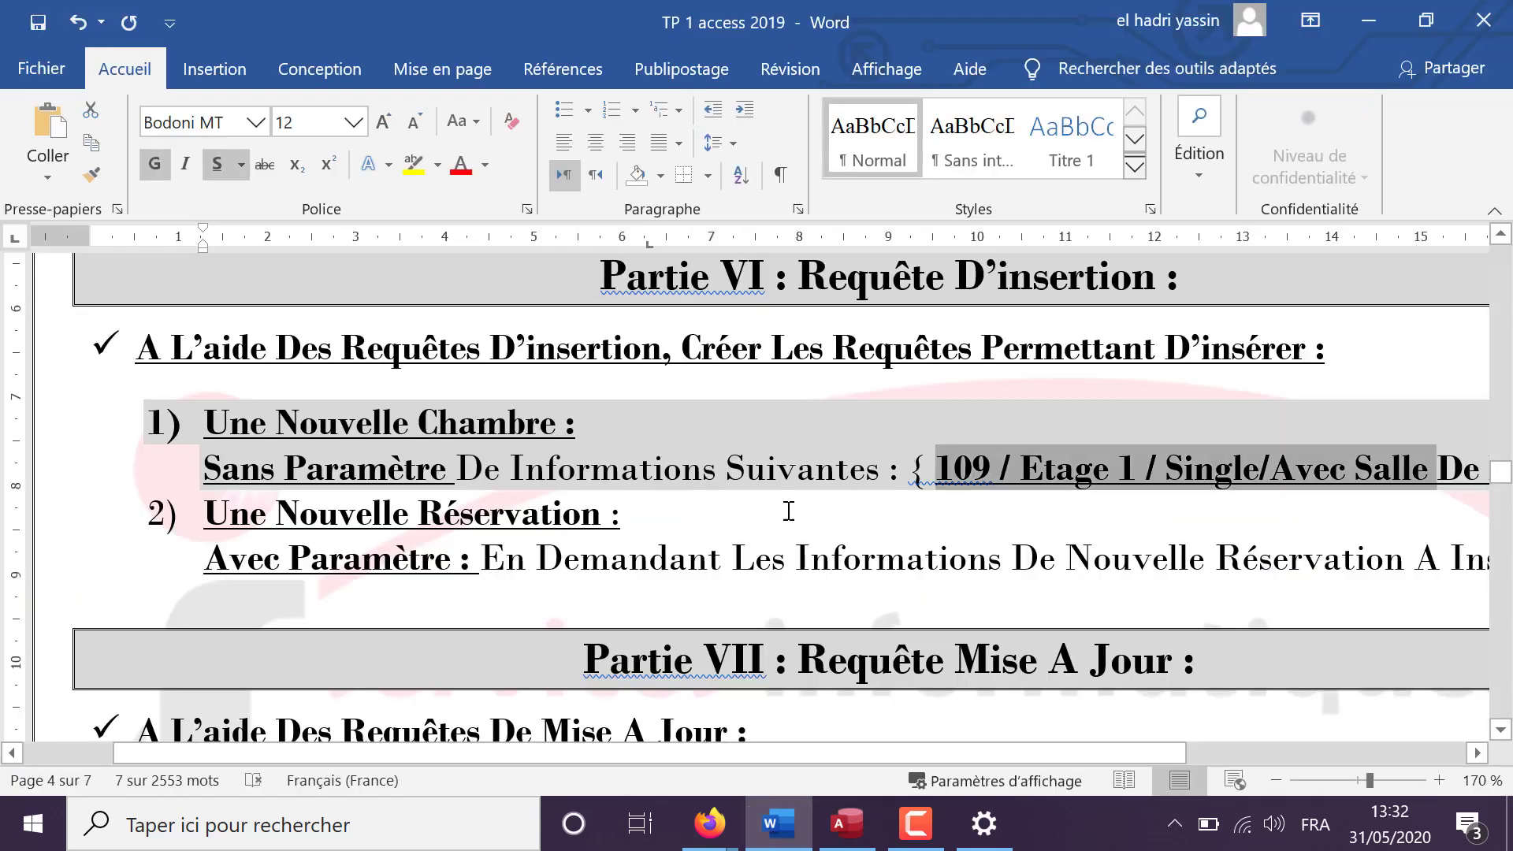
{"action": "scroll", "coordinate": [783, 513], "scroll_direction": "down", "scroll_amount": 10}
{"action": "scroll", "coordinate": [884, 534], "scroll_direction": "up", "scroll_amount": 1}
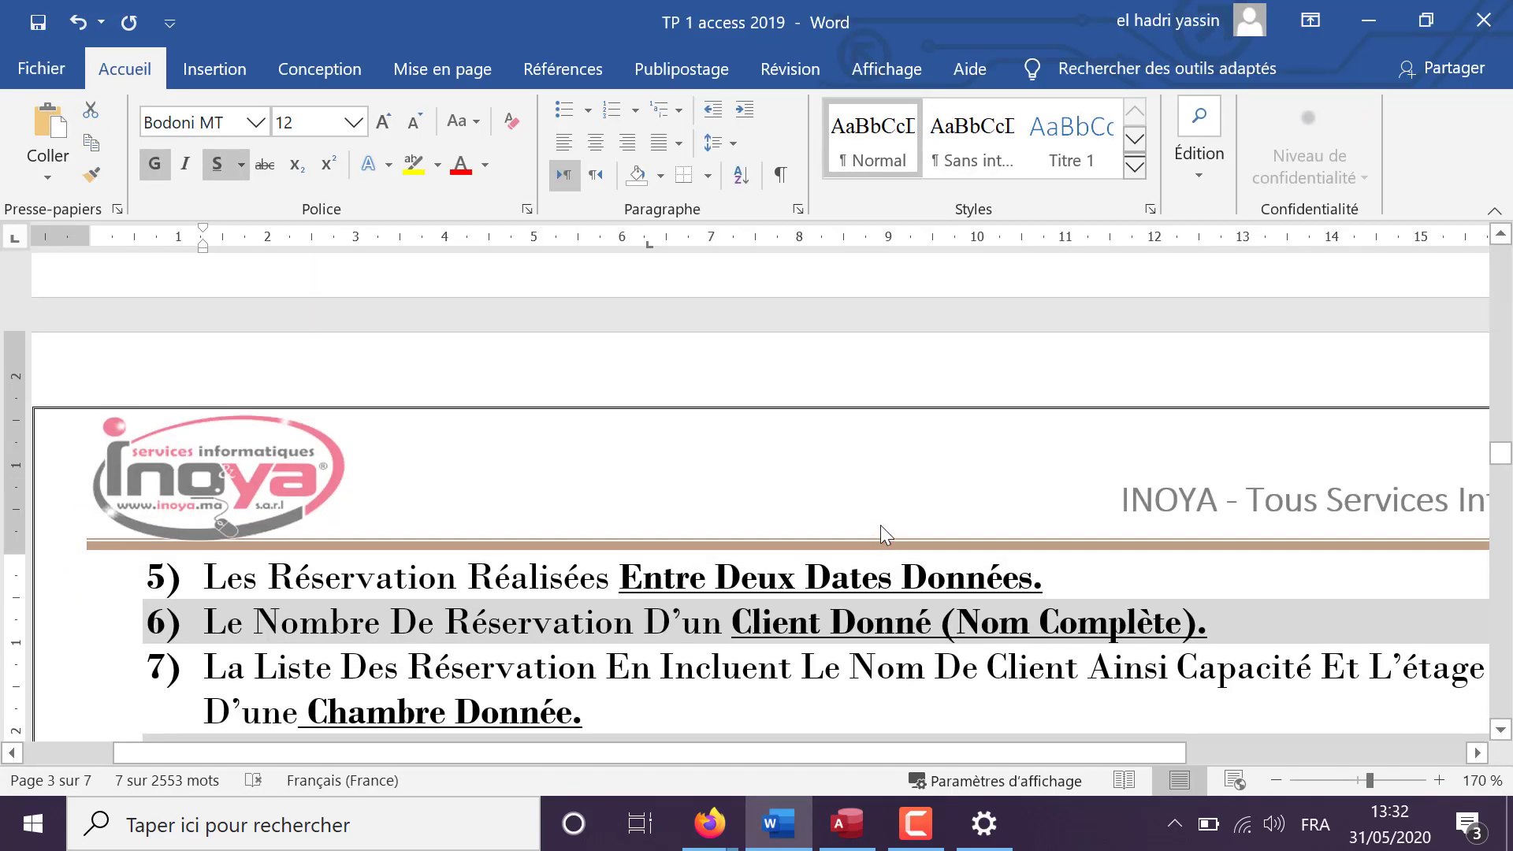
{"action": "scroll", "coordinate": [881, 523], "scroll_direction": "up", "scroll_amount": 15}
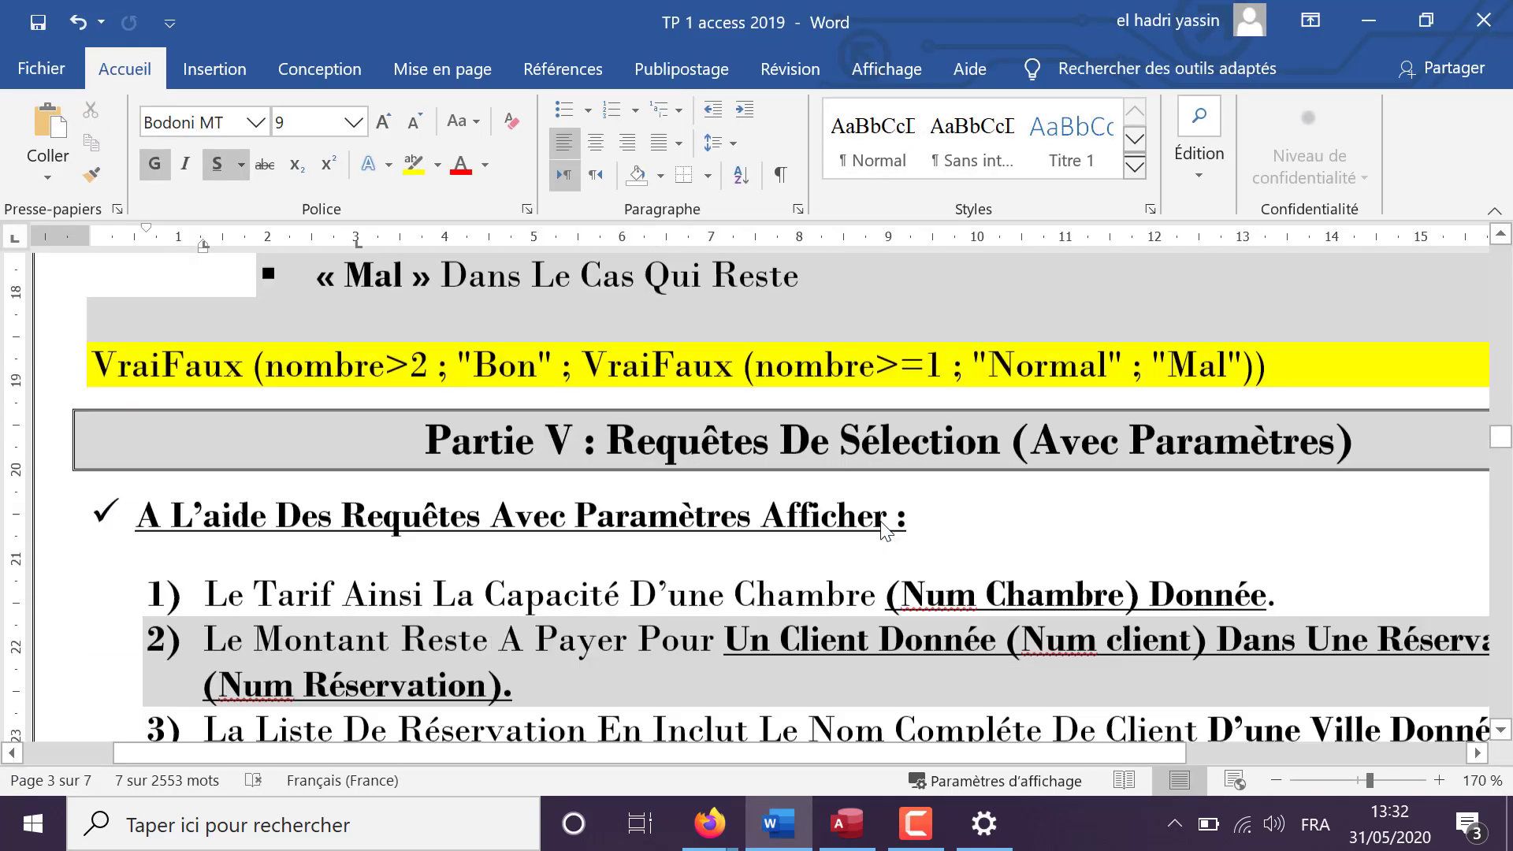
{"action": "scroll", "coordinate": [880, 522], "scroll_direction": "up", "scroll_amount": 10}
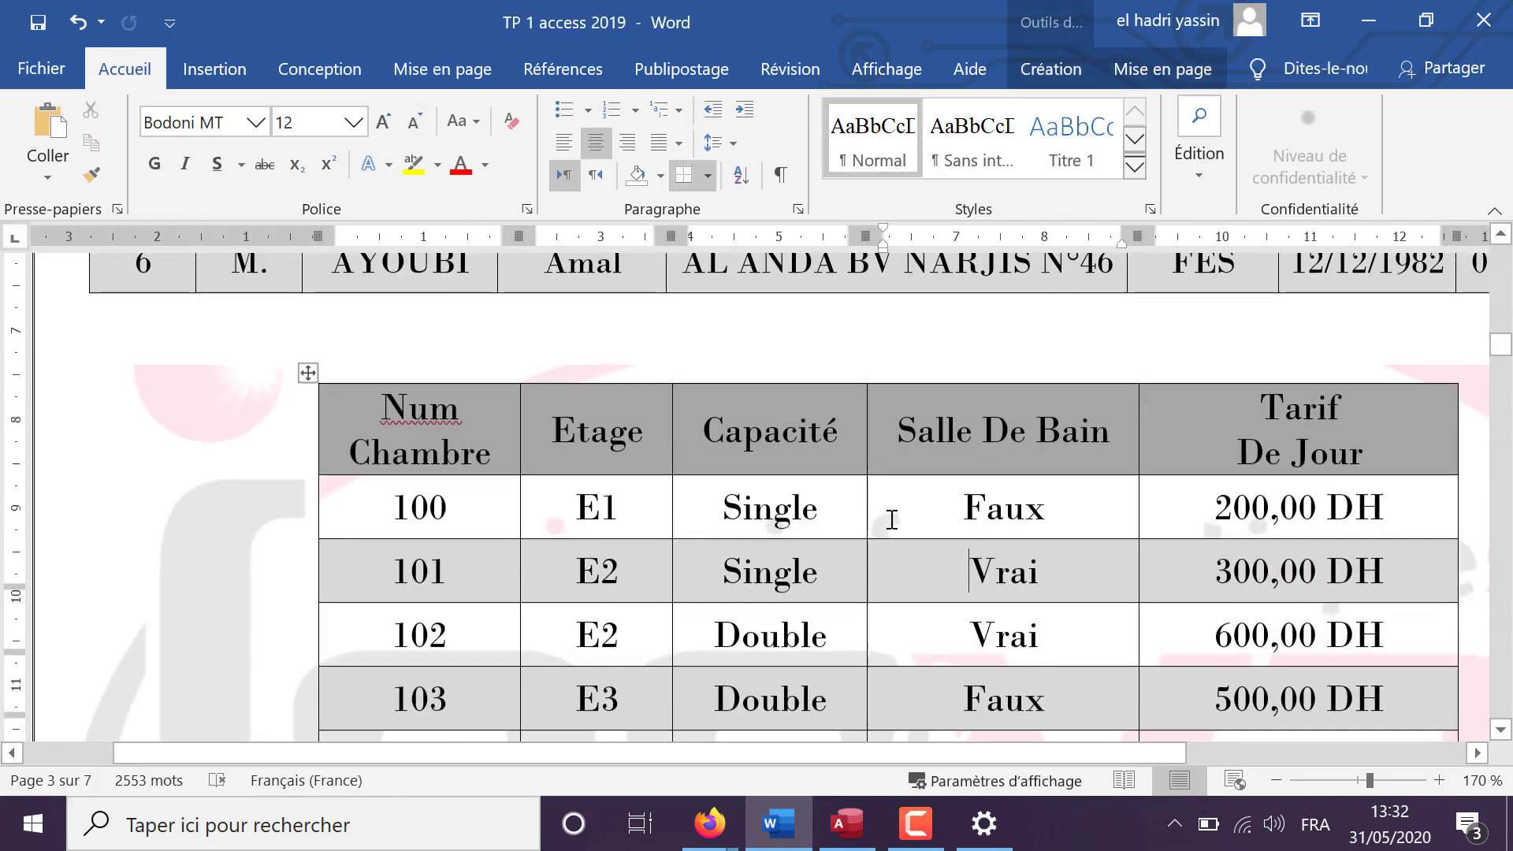
{"action": "scroll", "coordinate": [886, 522], "scroll_direction": "down", "scroll_amount": 6}
{"action": "scroll", "coordinate": [887, 522], "scroll_direction": "up", "scroll_amount": 1}
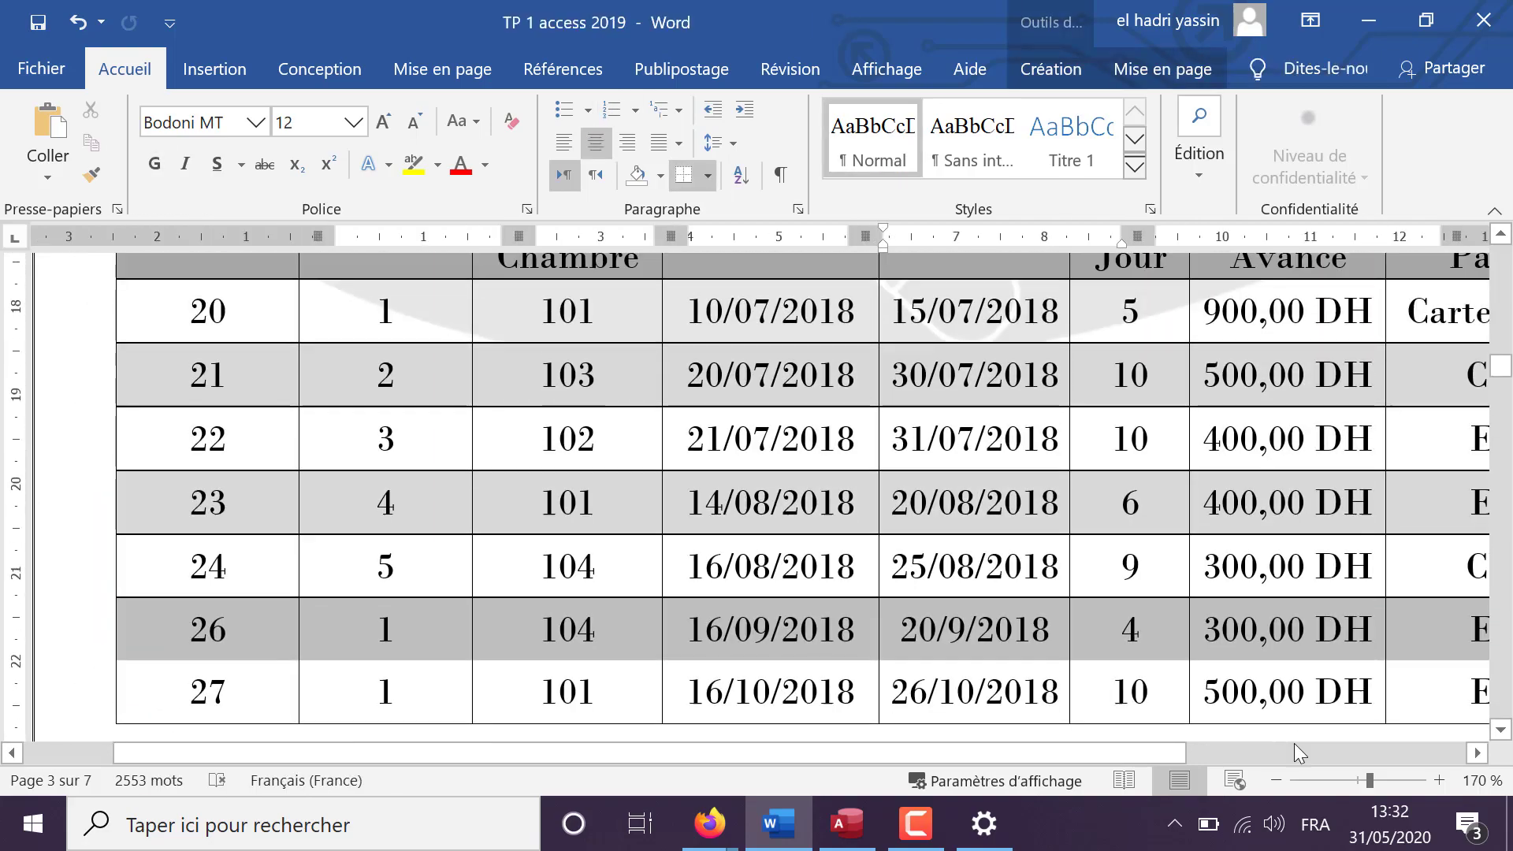
{"action": "left_click", "coordinate": [1330, 780]}
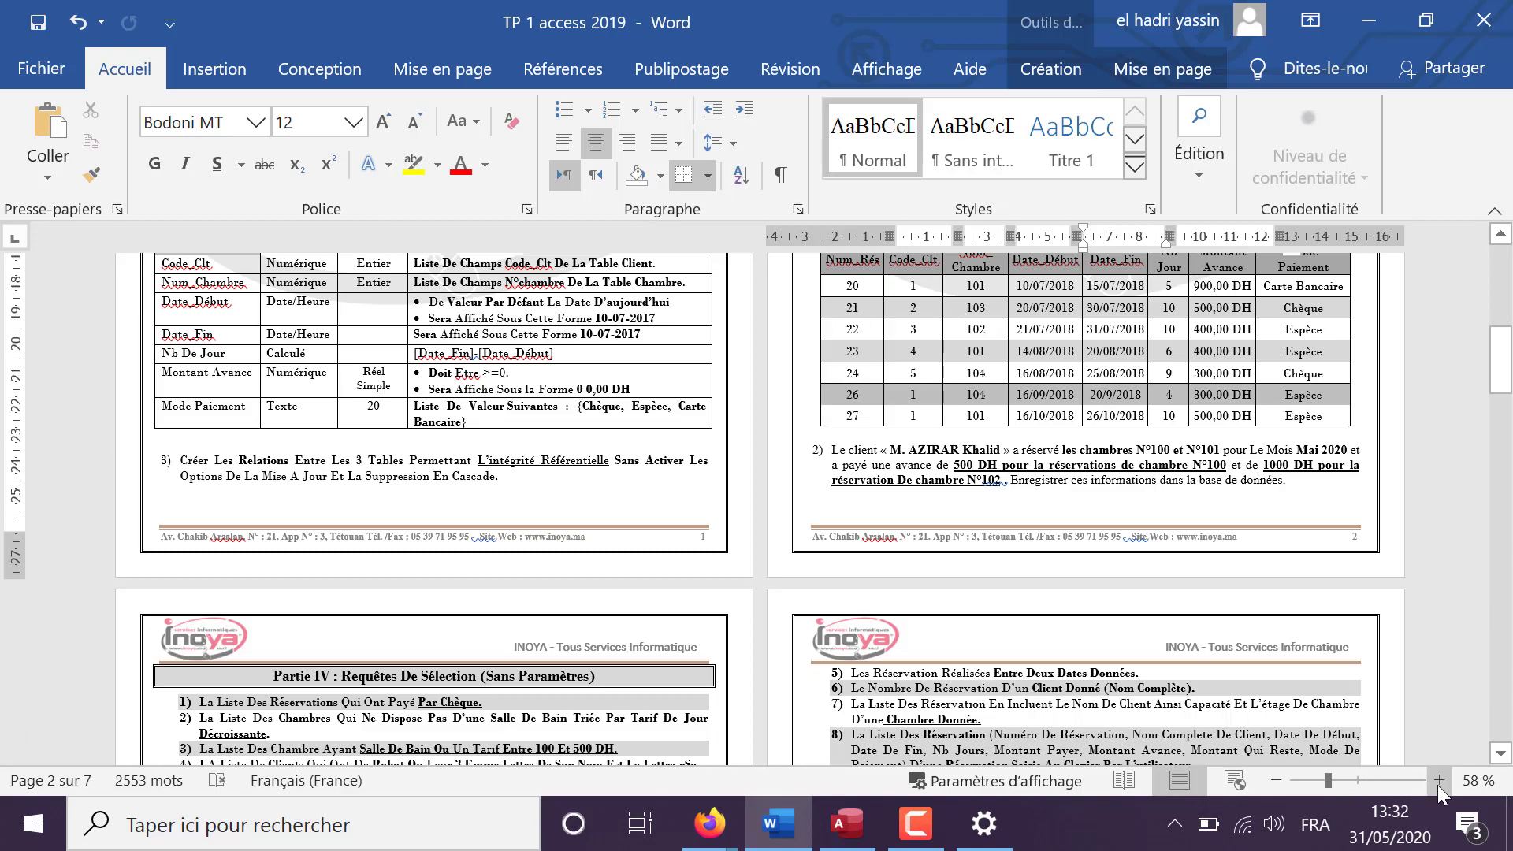
{"action": "left_click", "coordinate": [1439, 780]}
{"action": "left_click", "coordinate": [1439, 780]}
{"action": "left_click", "coordinate": [1439, 779]}
{"action": "left_click", "coordinate": [1438, 780]}
{"action": "left_click", "coordinate": [1439, 780]}
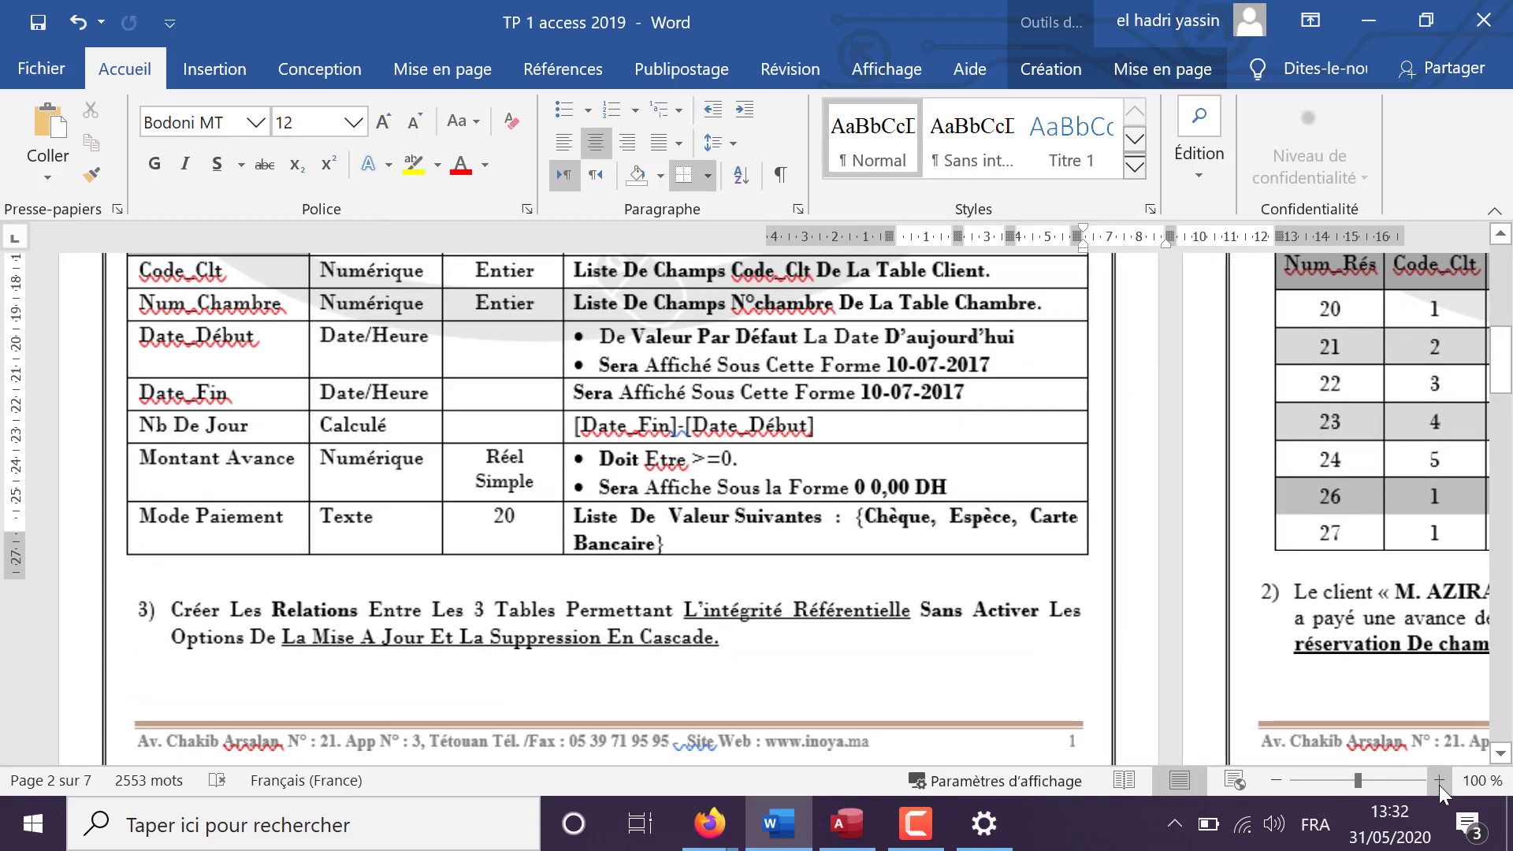
{"action": "left_click", "coordinate": [1438, 779]}
{"action": "scroll", "coordinate": [960, 541], "scroll_direction": "down", "scroll_amount": 10}
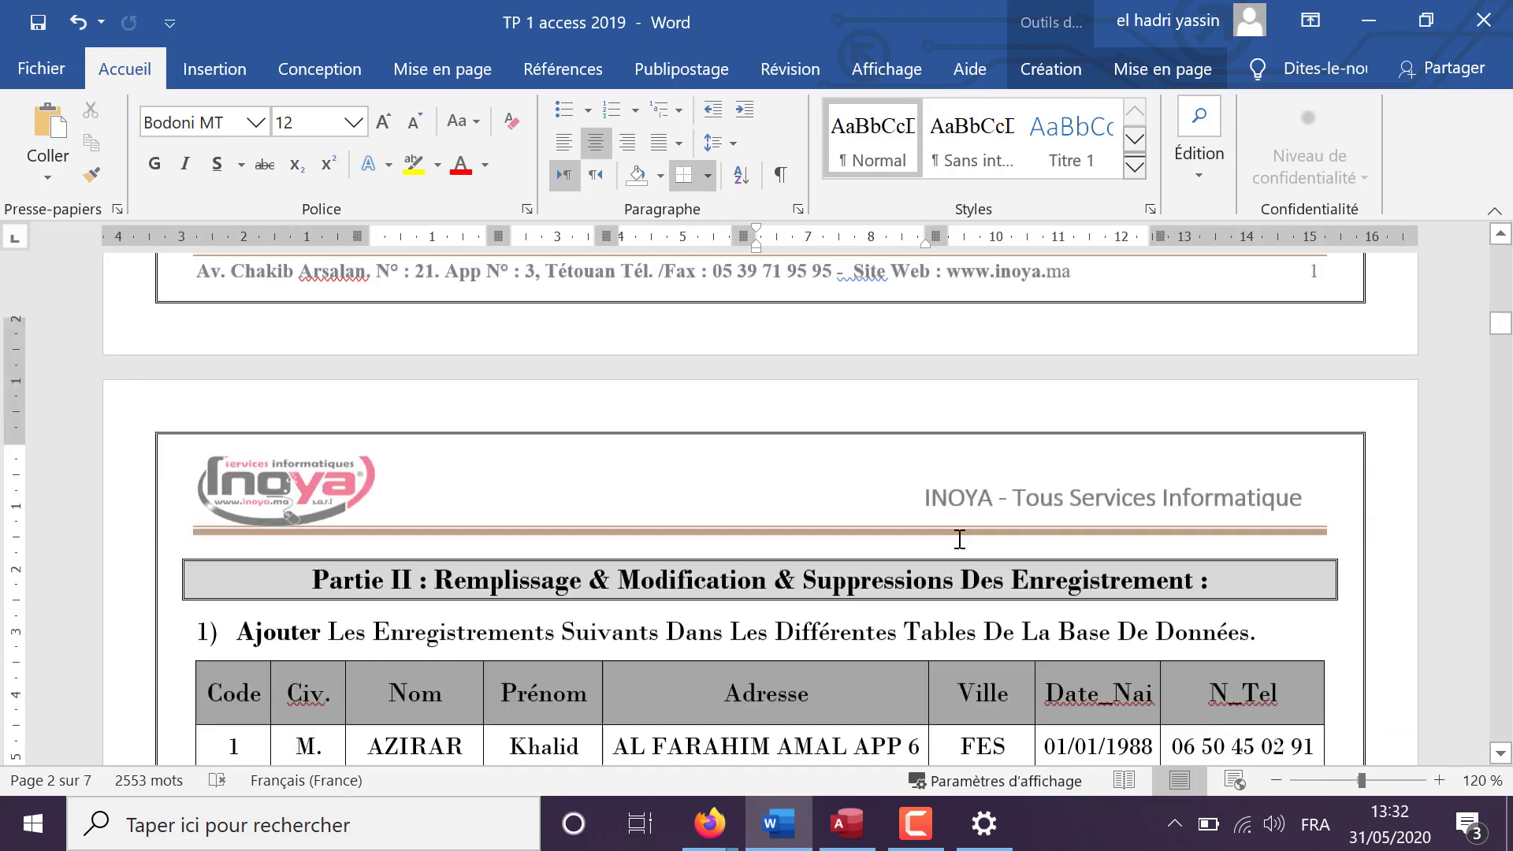
{"action": "scroll", "coordinate": [960, 540], "scroll_direction": "down", "scroll_amount": 9}
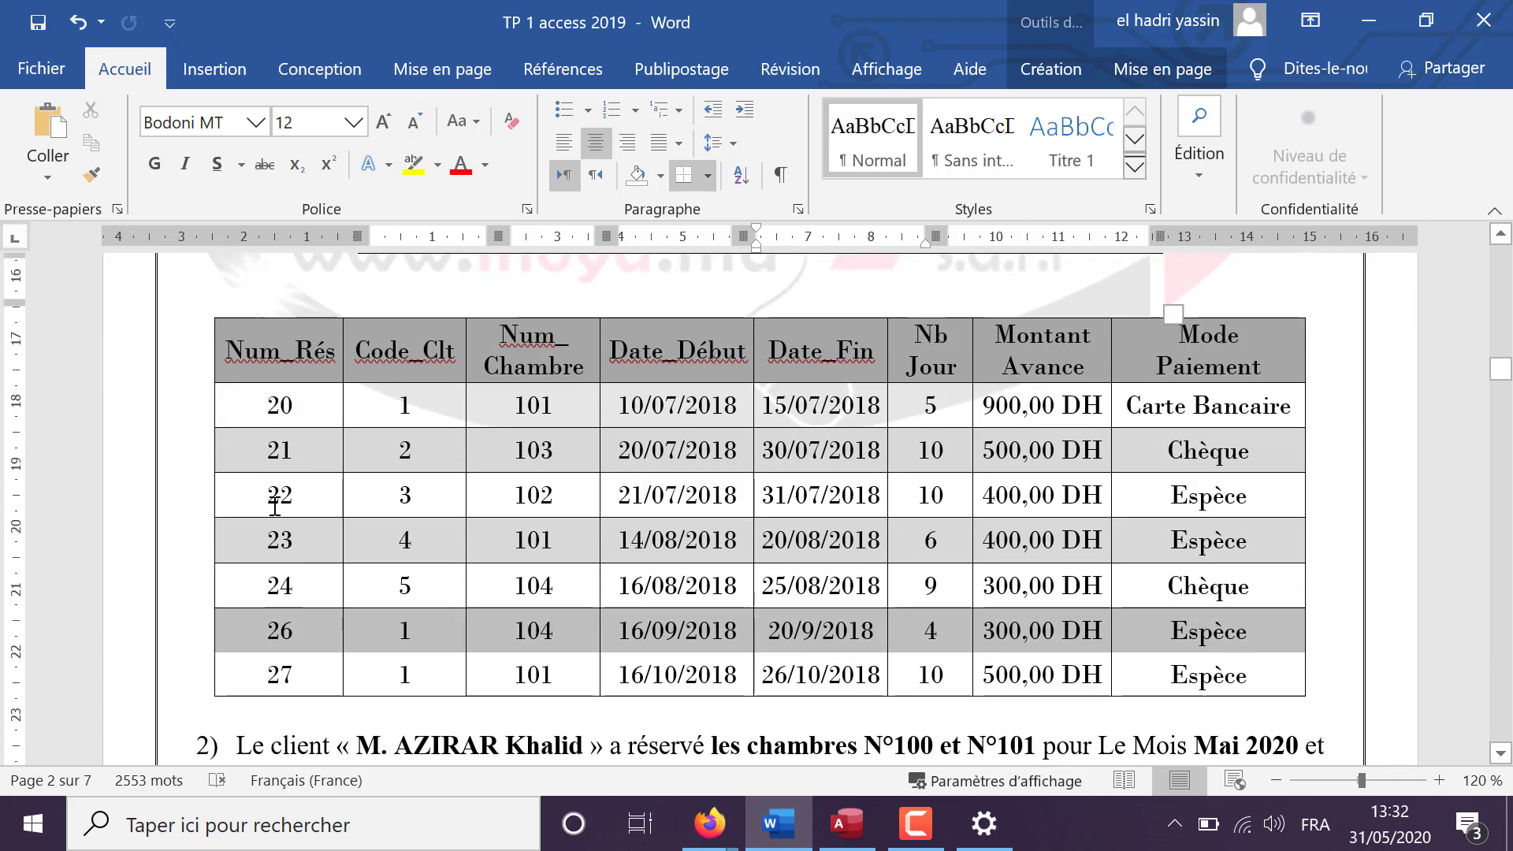
- Return to Access and enter 30 as the value of the donner num rés parameter
{"action": "left_click", "coordinate": [847, 823]}
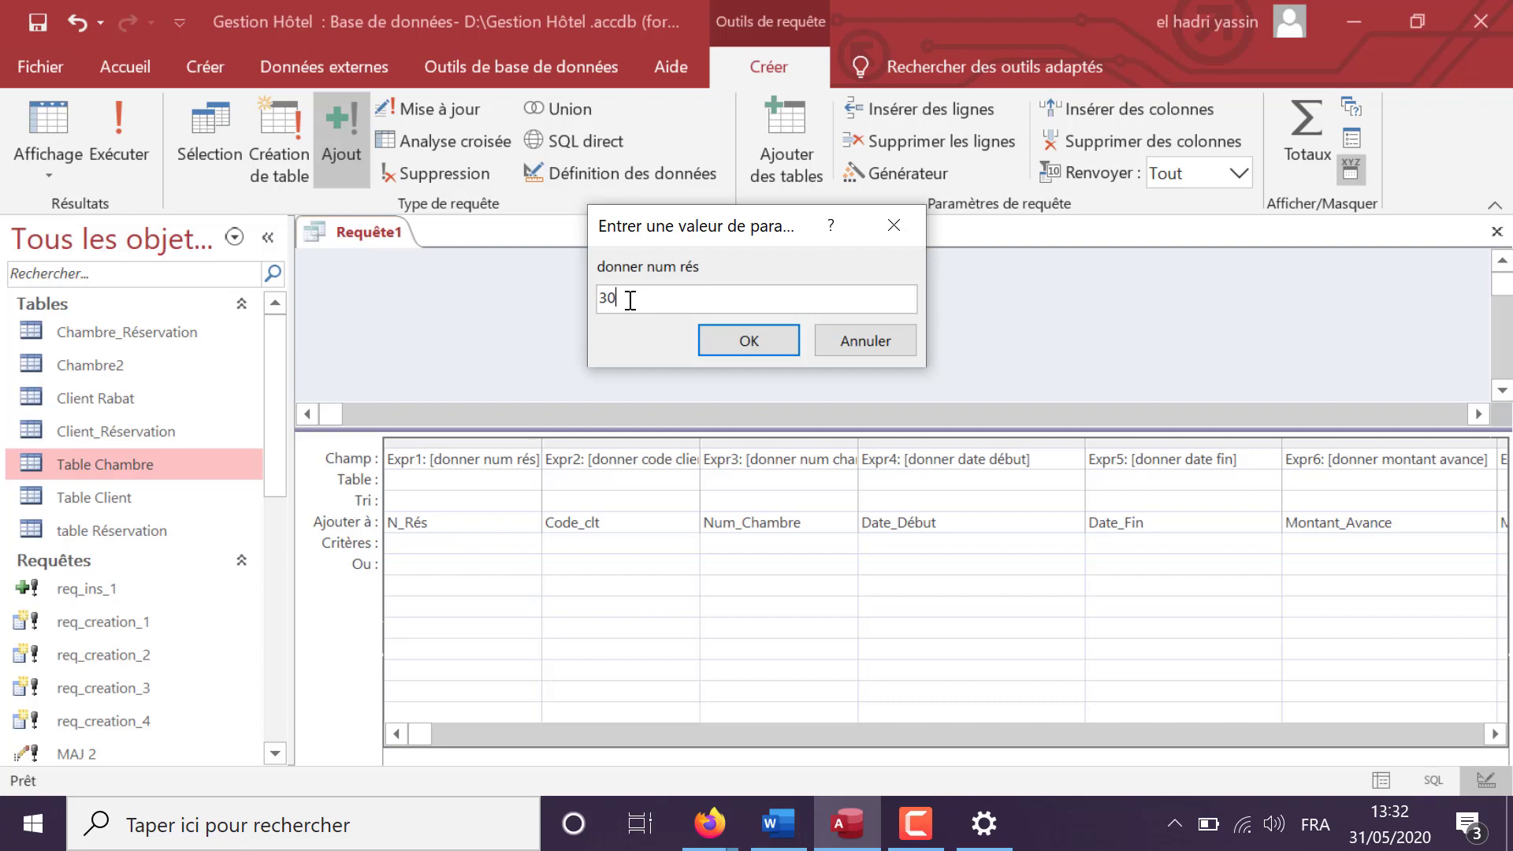
{"action": "left_click", "coordinate": [748, 341]}
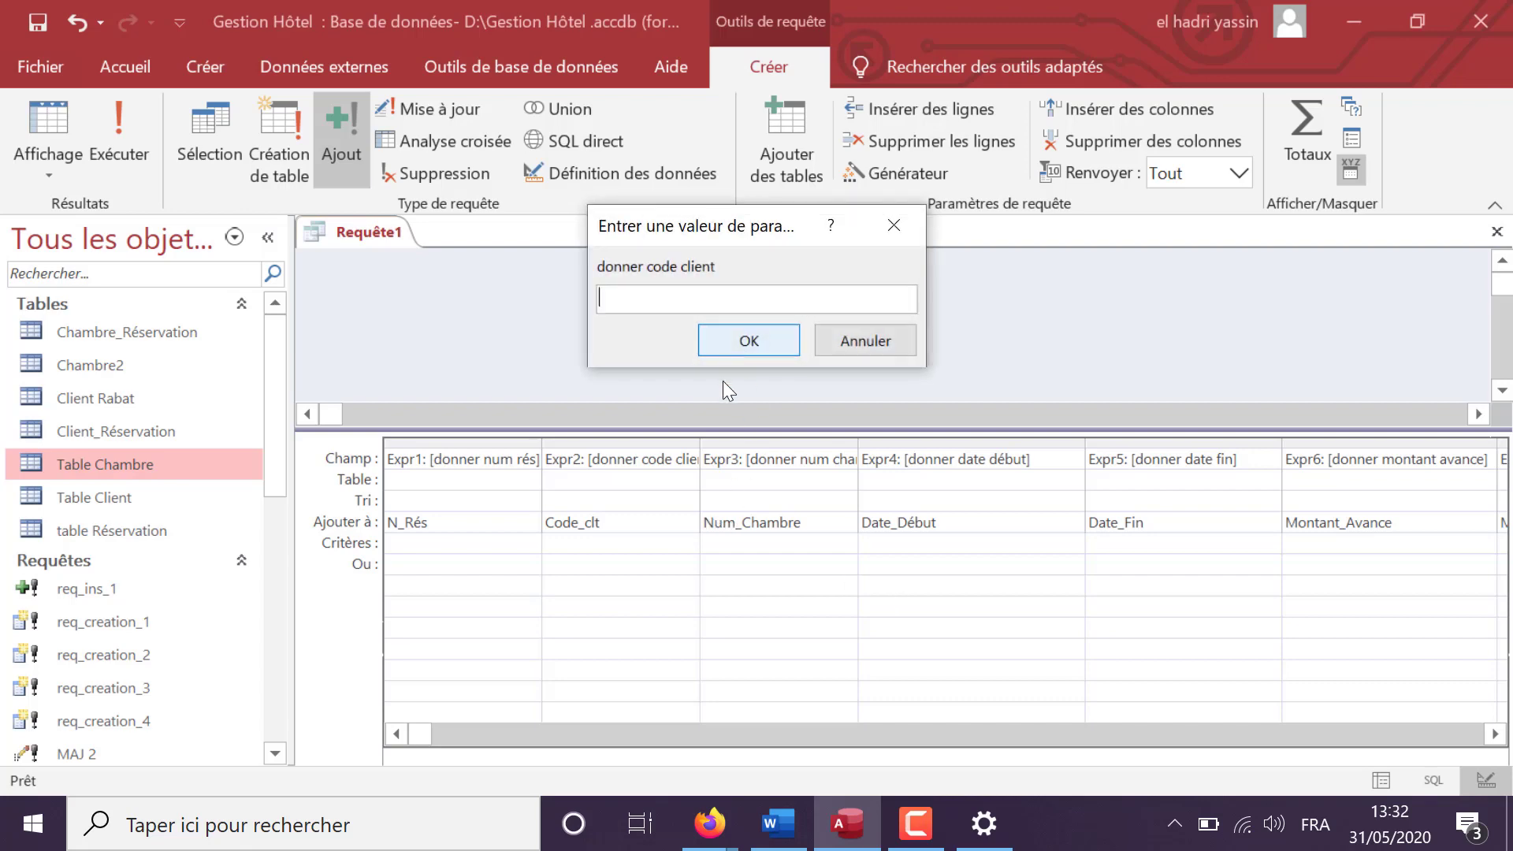
- Check the client codes in the Word document's client table, and return to the client code prompt in Access
{"action": "left_click", "coordinate": [778, 823]}
{"action": "scroll", "coordinate": [445, 477], "scroll_direction": "up", "scroll_amount": 5}
{"action": "scroll", "coordinate": [445, 476], "scroll_direction": "up", "scroll_amount": 8}
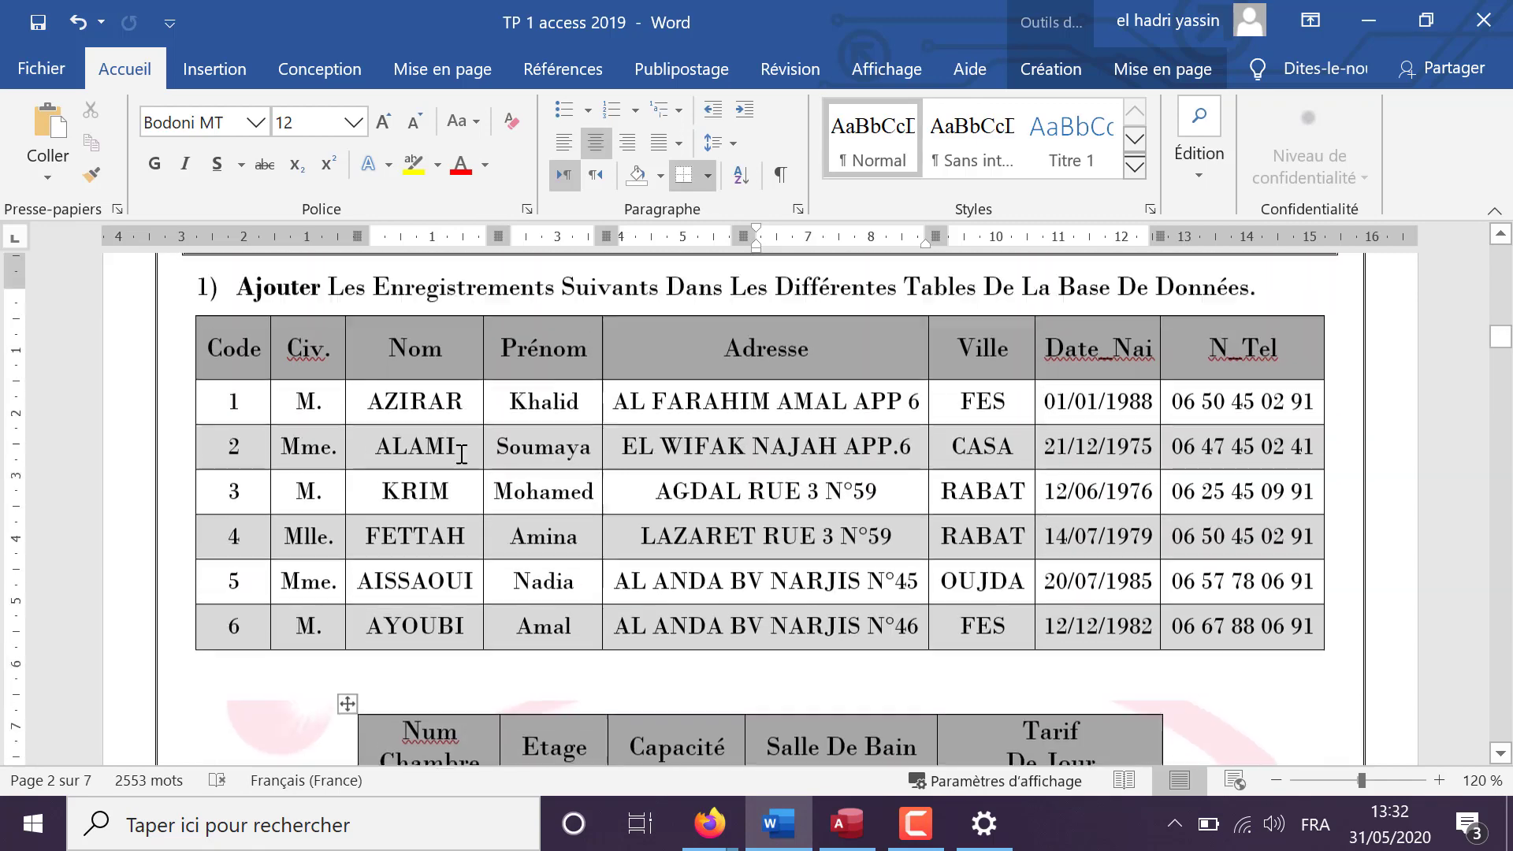
{"action": "scroll", "coordinate": [248, 546], "scroll_direction": "down", "scroll_amount": 3}
{"action": "scroll", "coordinate": [235, 402], "scroll_direction": "up", "scroll_amount": 1}
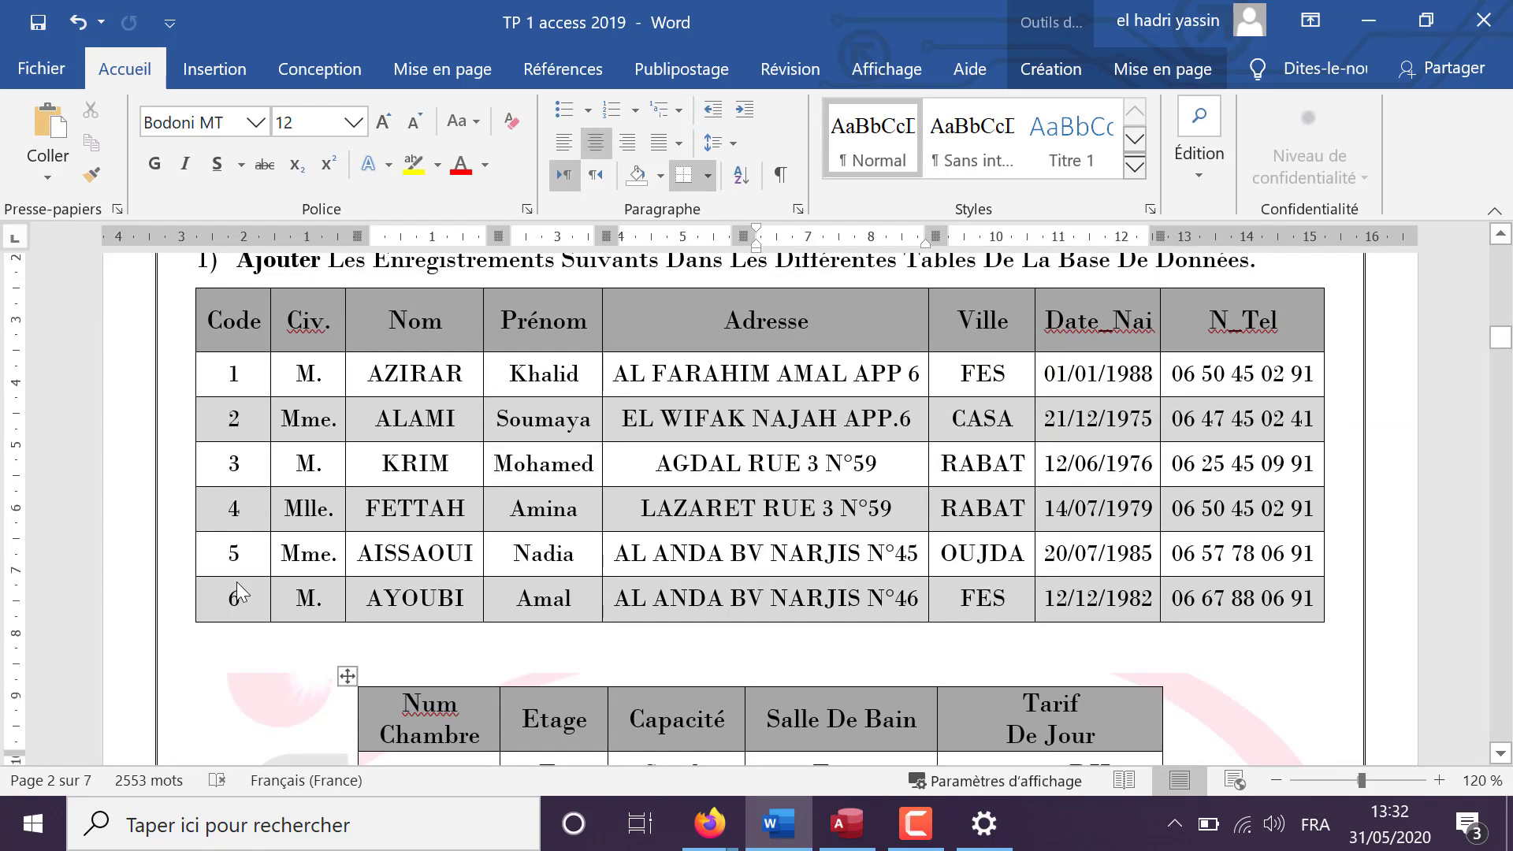
{"action": "left_click", "coordinate": [841, 831]}
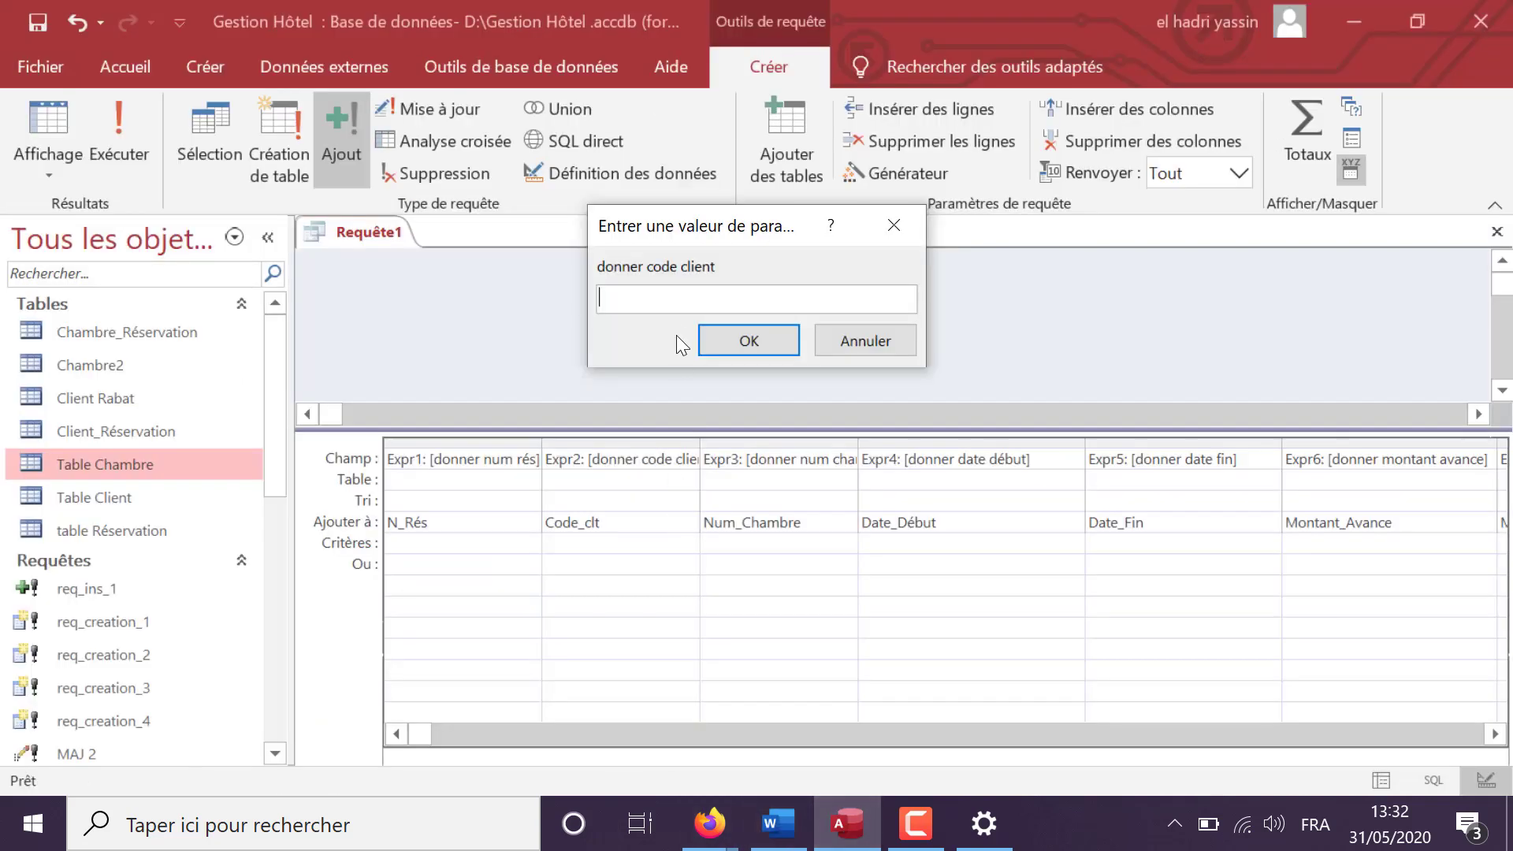
- Enter the client's code for the donner code client parameter, and check the room numbers in the Word document's room table
{"action": "type", "text": "5"}
{"action": "key", "text": "Return"}
{"action": "left_click", "coordinate": [778, 823]}
{"action": "scroll", "coordinate": [554, 608], "scroll_direction": "down", "scroll_amount": 5}
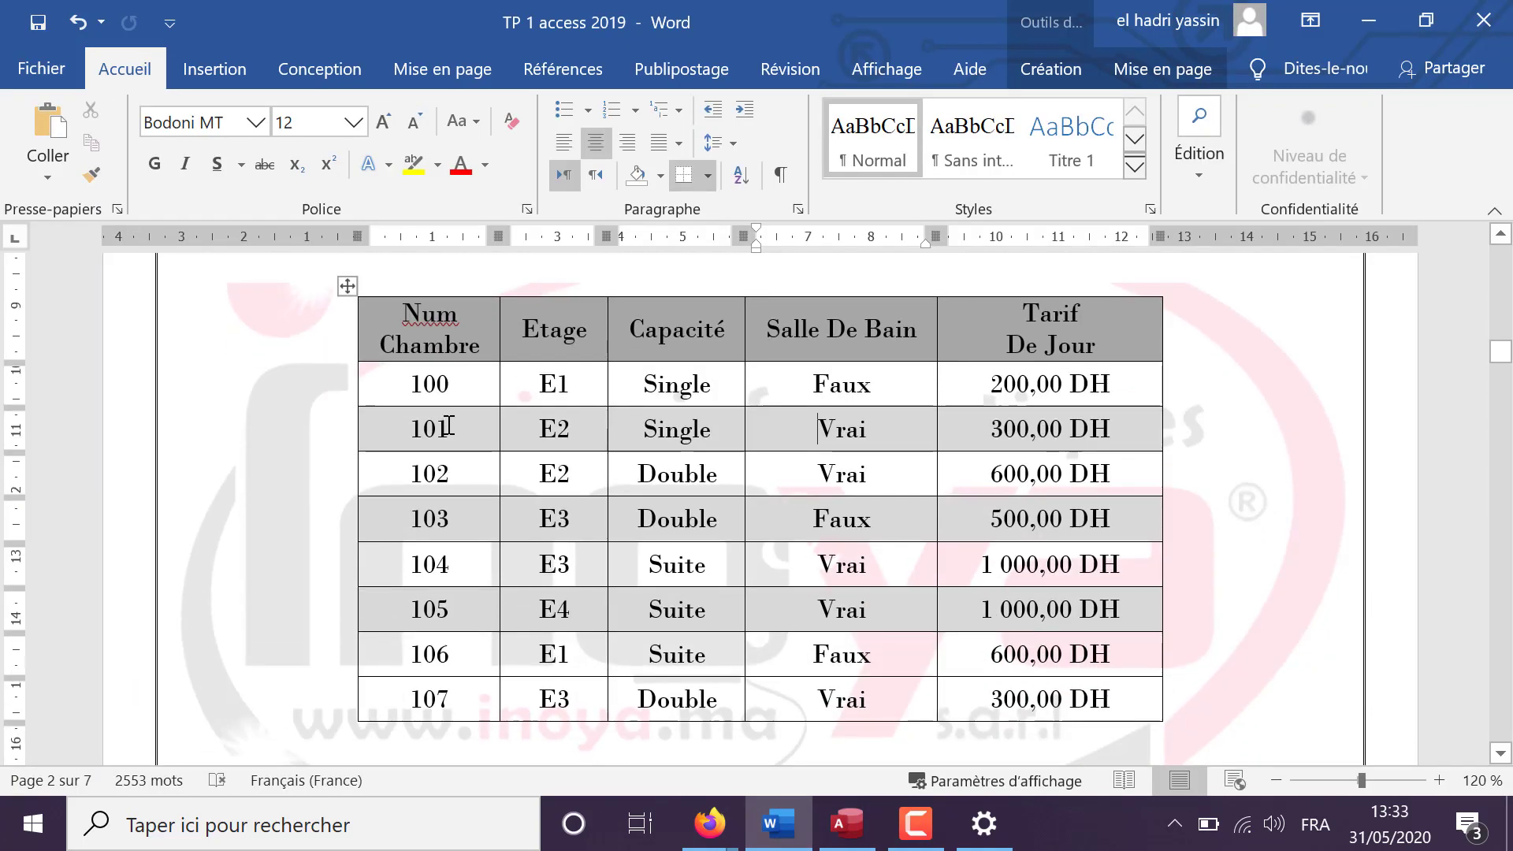
- Return to Access and enter 100 as the value of the donner num chambre parameter
{"action": "left_click", "coordinate": [846, 823]}
{"action": "type", "text": "100"}
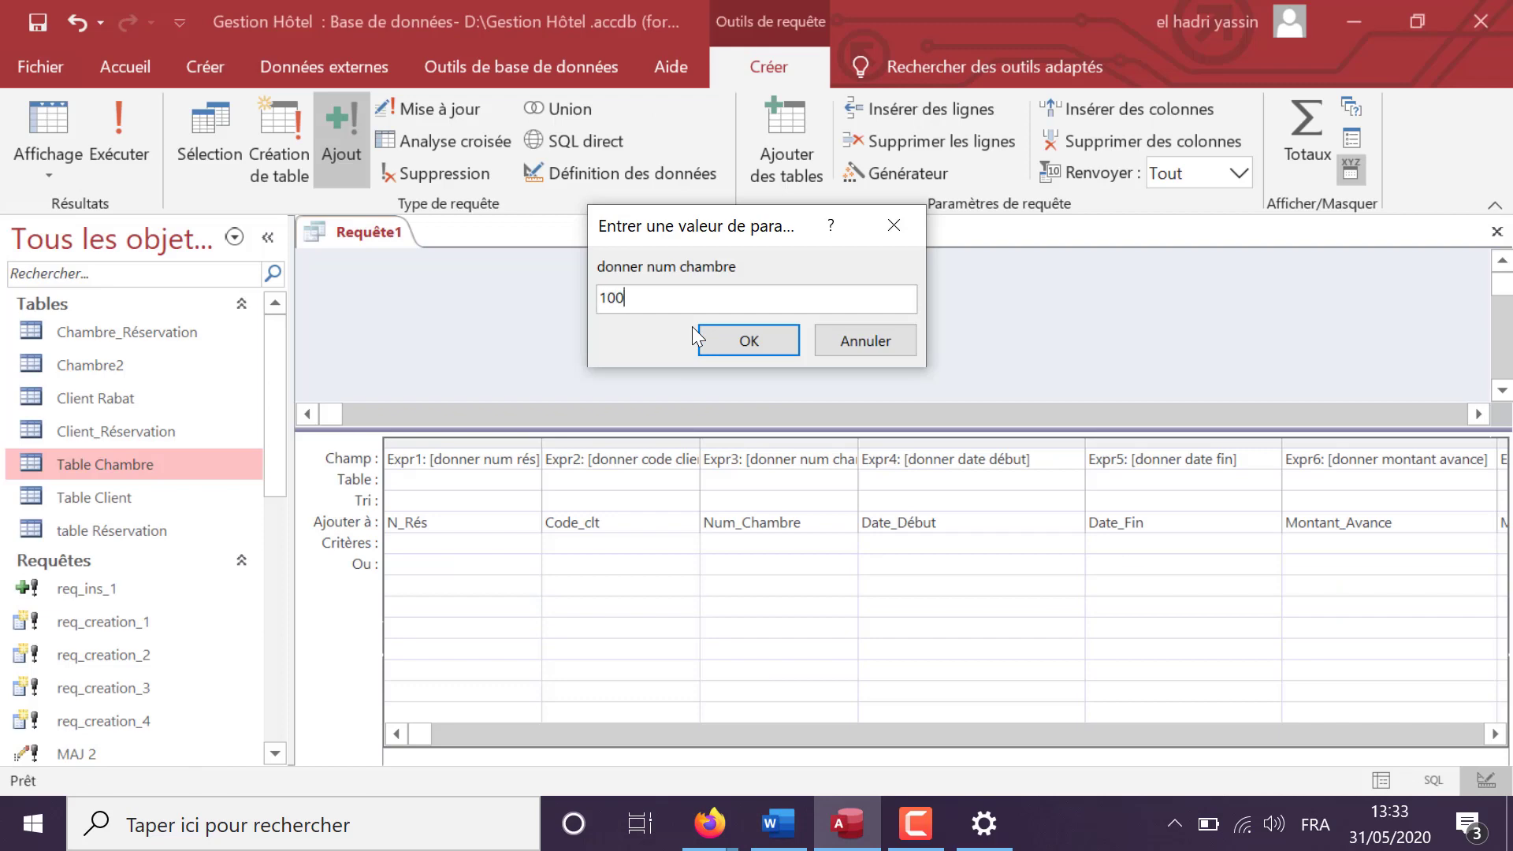
{"action": "key", "text": "Return"}
- Enter 31/5/2020 as the start date, 30/6/2020 as the end date and 250 as the advance amount
{"action": "type", "text": "31/5/2020"}
{"action": "left_click", "coordinate": [711, 343]}
{"action": "type", "text": "30/6/2020"}
{"action": "left_click", "coordinate": [730, 343]}
{"action": "type", "text": "250"}
{"action": "left_click", "coordinate": [745, 338]}
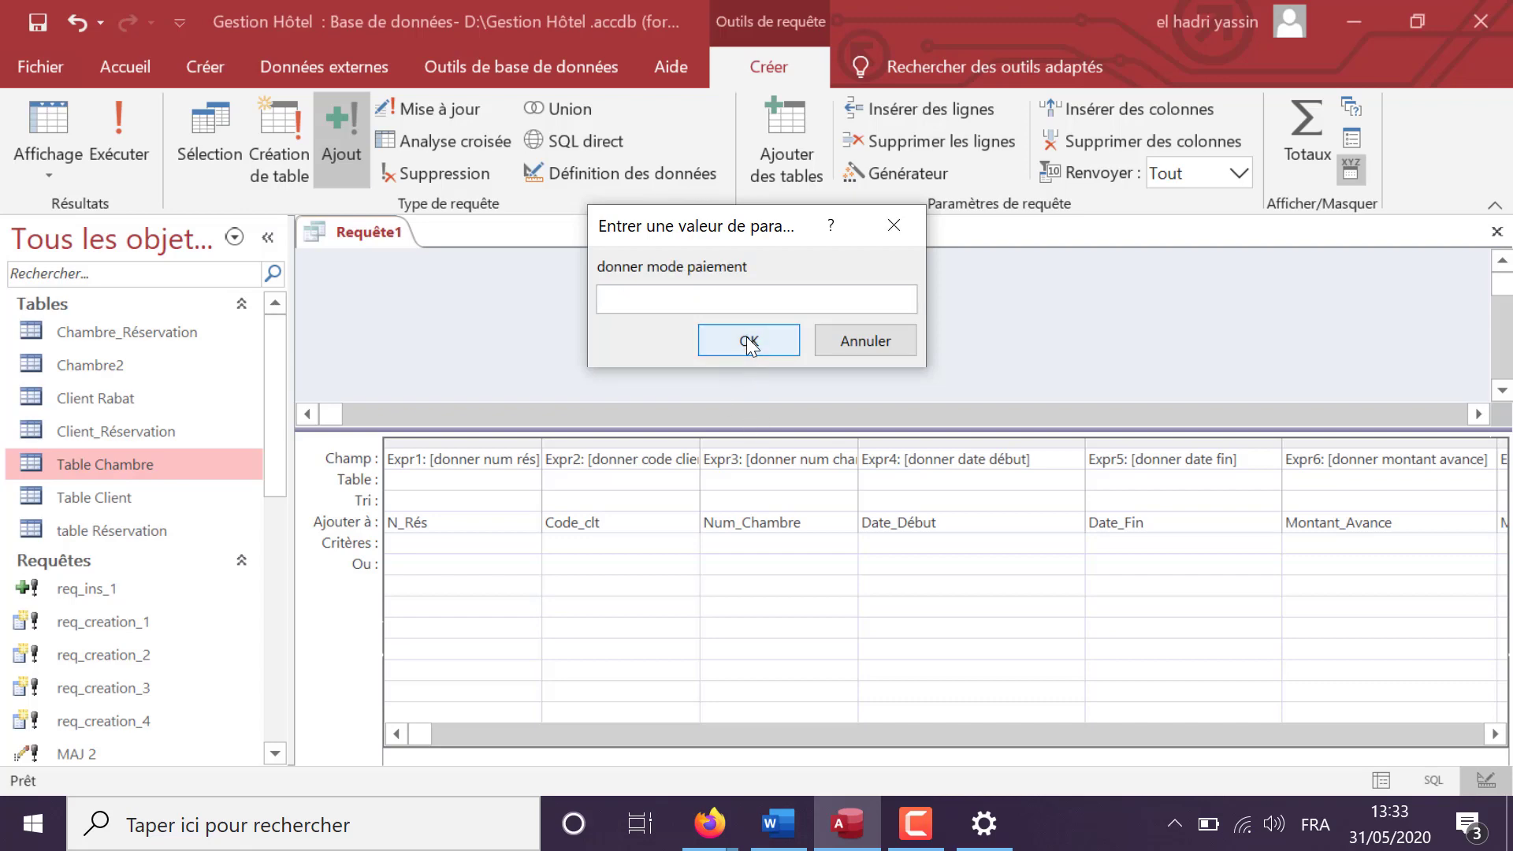
- Enter carte bancaire as the donner mode paiement parameter and confirm appending the row
{"action": "type", "text": "PAr ch"}
{"action": "key", "text": "BackSpace"}
{"action": "key", "text": "BackSpace"}
{"action": "key", "text": "BackSpace"}
{"action": "key", "text": "BackSpace"}
{"action": "key", "text": "BackSpace"}
{"action": "key", "text": "BackSpace"}
{"action": "type", "text": "carte bancaire"}
{"action": "left_click", "coordinate": [725, 340]}
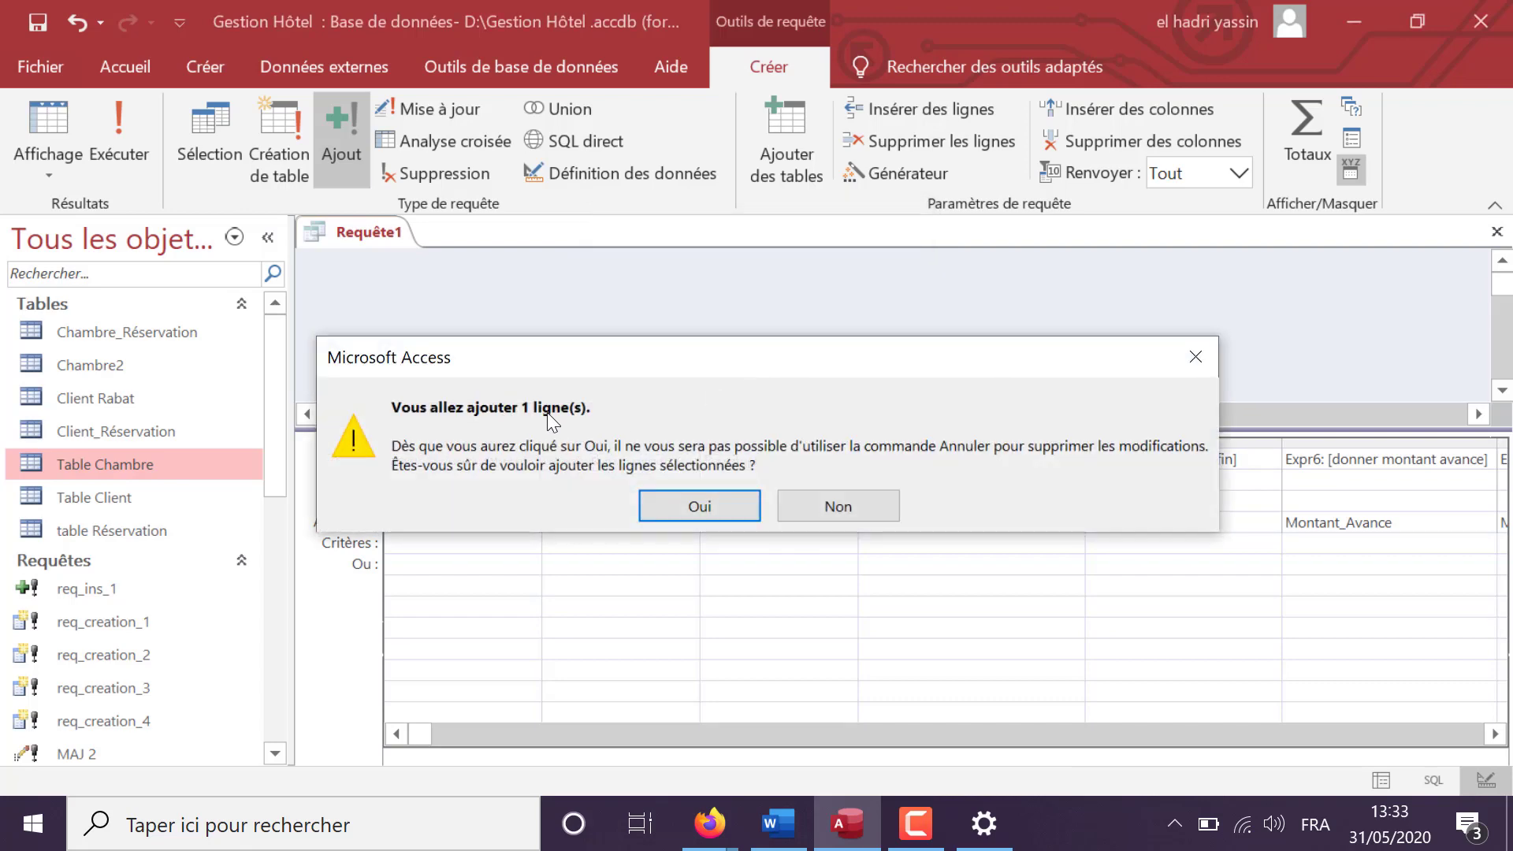
{"action": "left_click", "coordinate": [667, 505]}
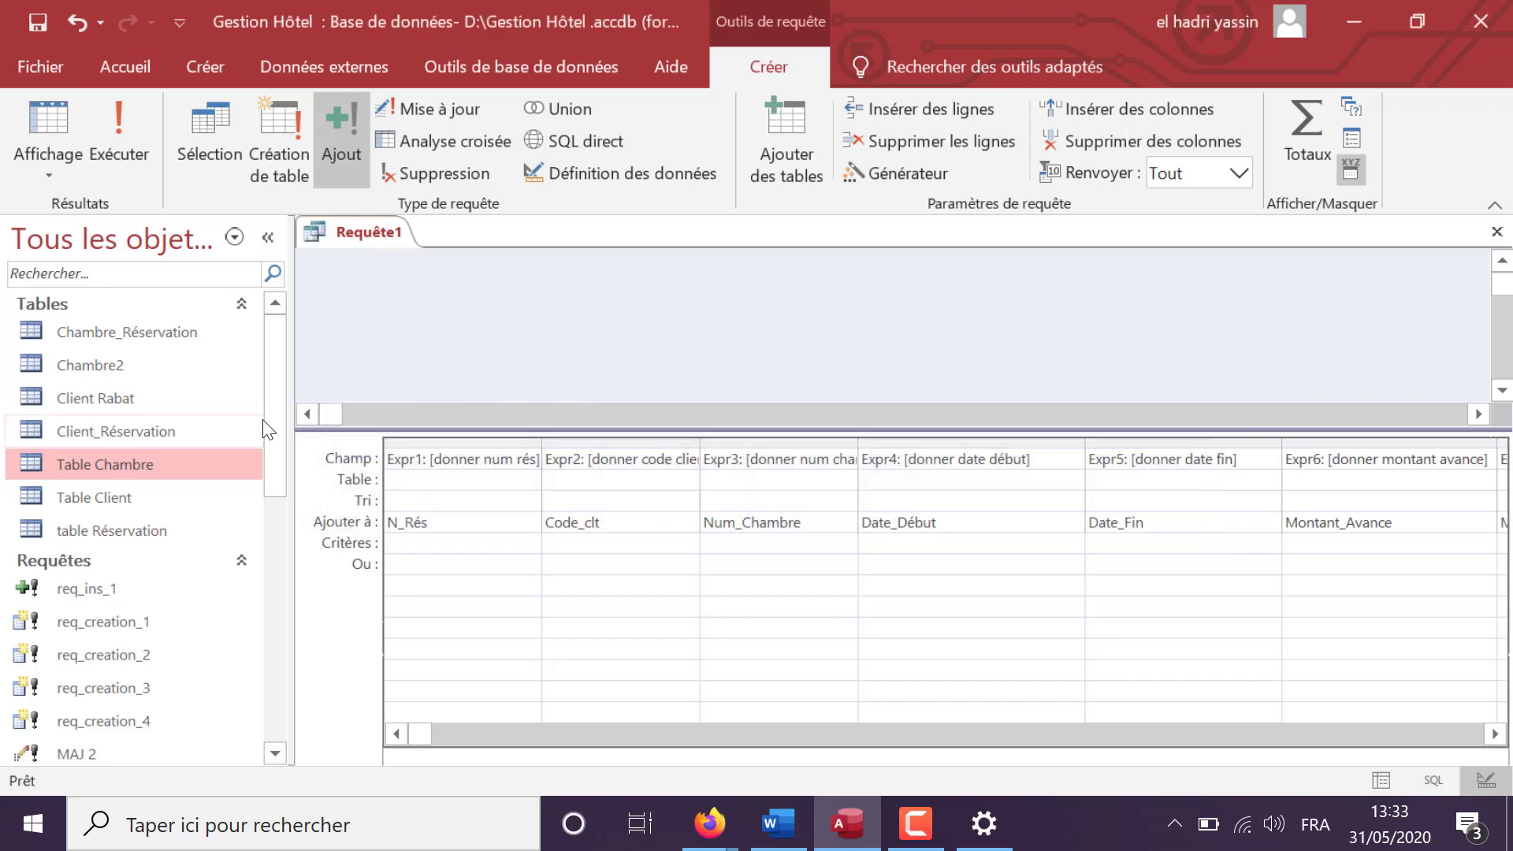
- Open table Réservation, check the number of days of reservation 30, and close the table
{"action": "double_click", "coordinate": [179, 536]}
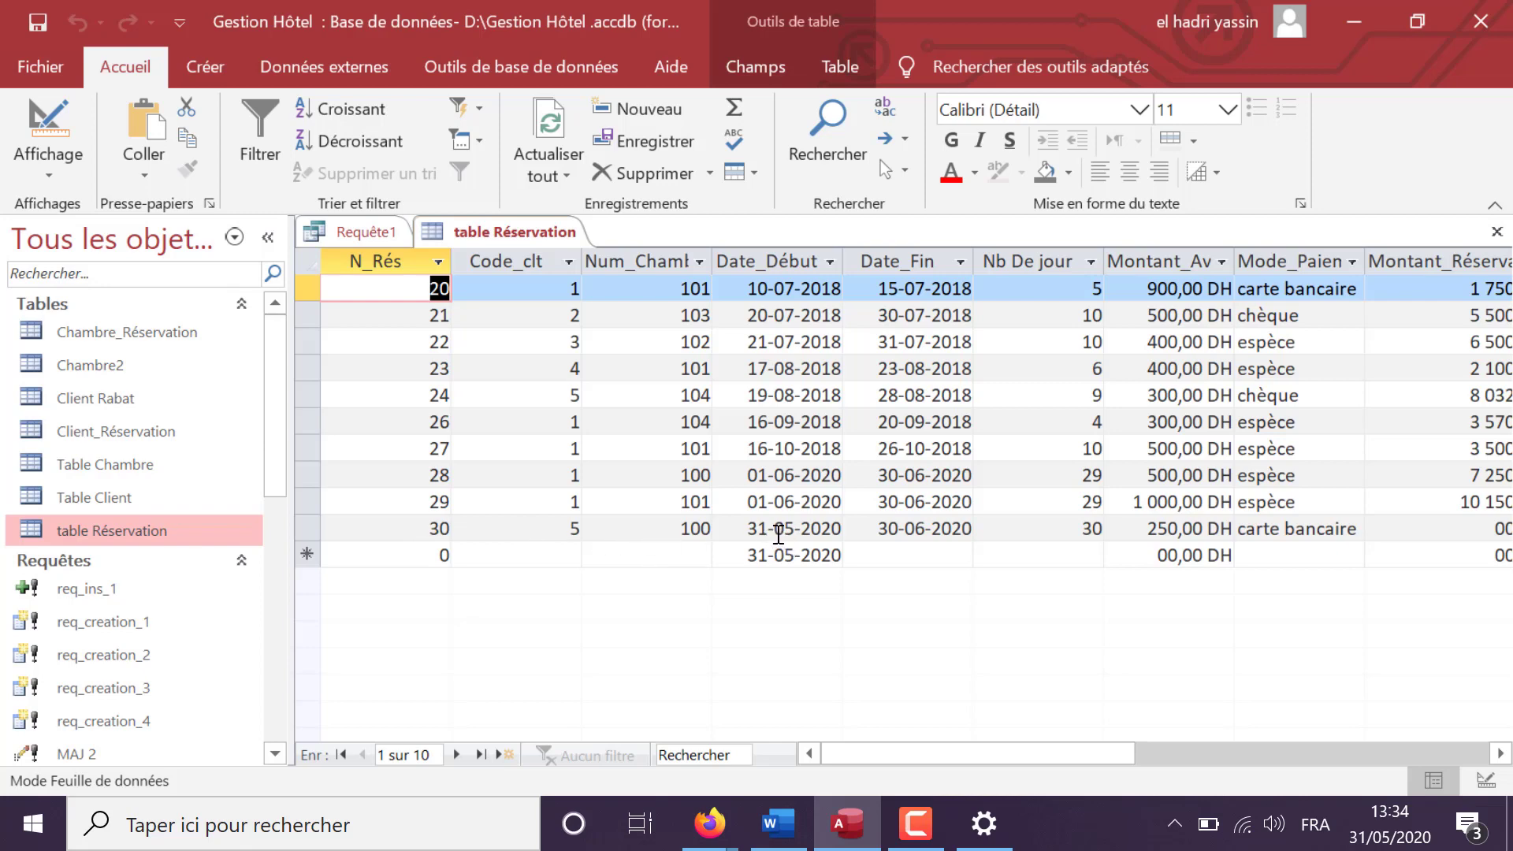
{"action": "double_click", "coordinate": [1082, 528]}
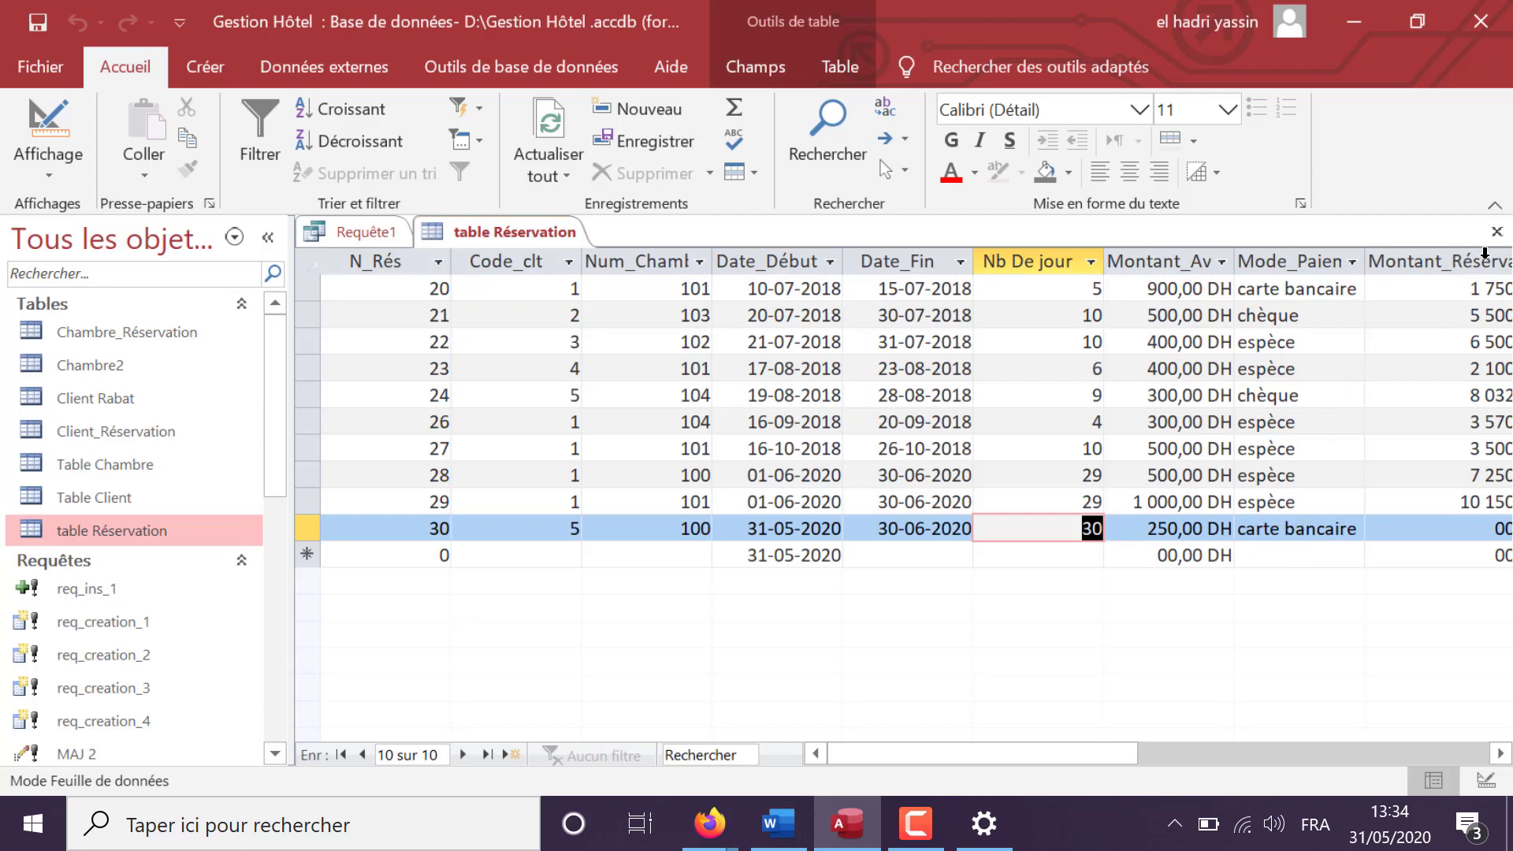
{"action": "left_click", "coordinate": [1496, 231]}
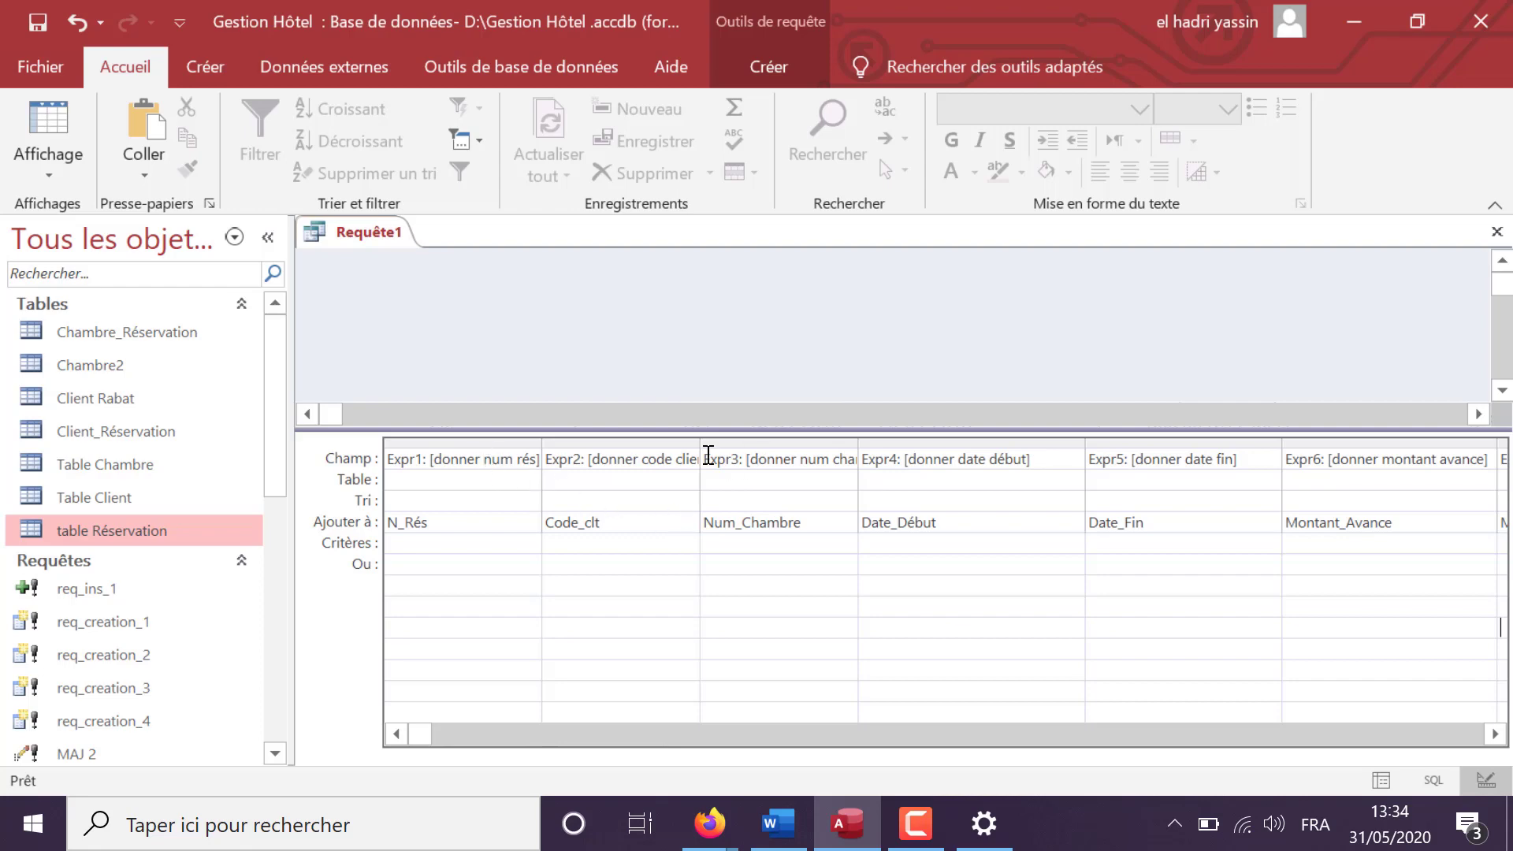
{"action": "left_click", "coordinate": [769, 67]}
{"action": "left_click", "coordinate": [115, 164]}
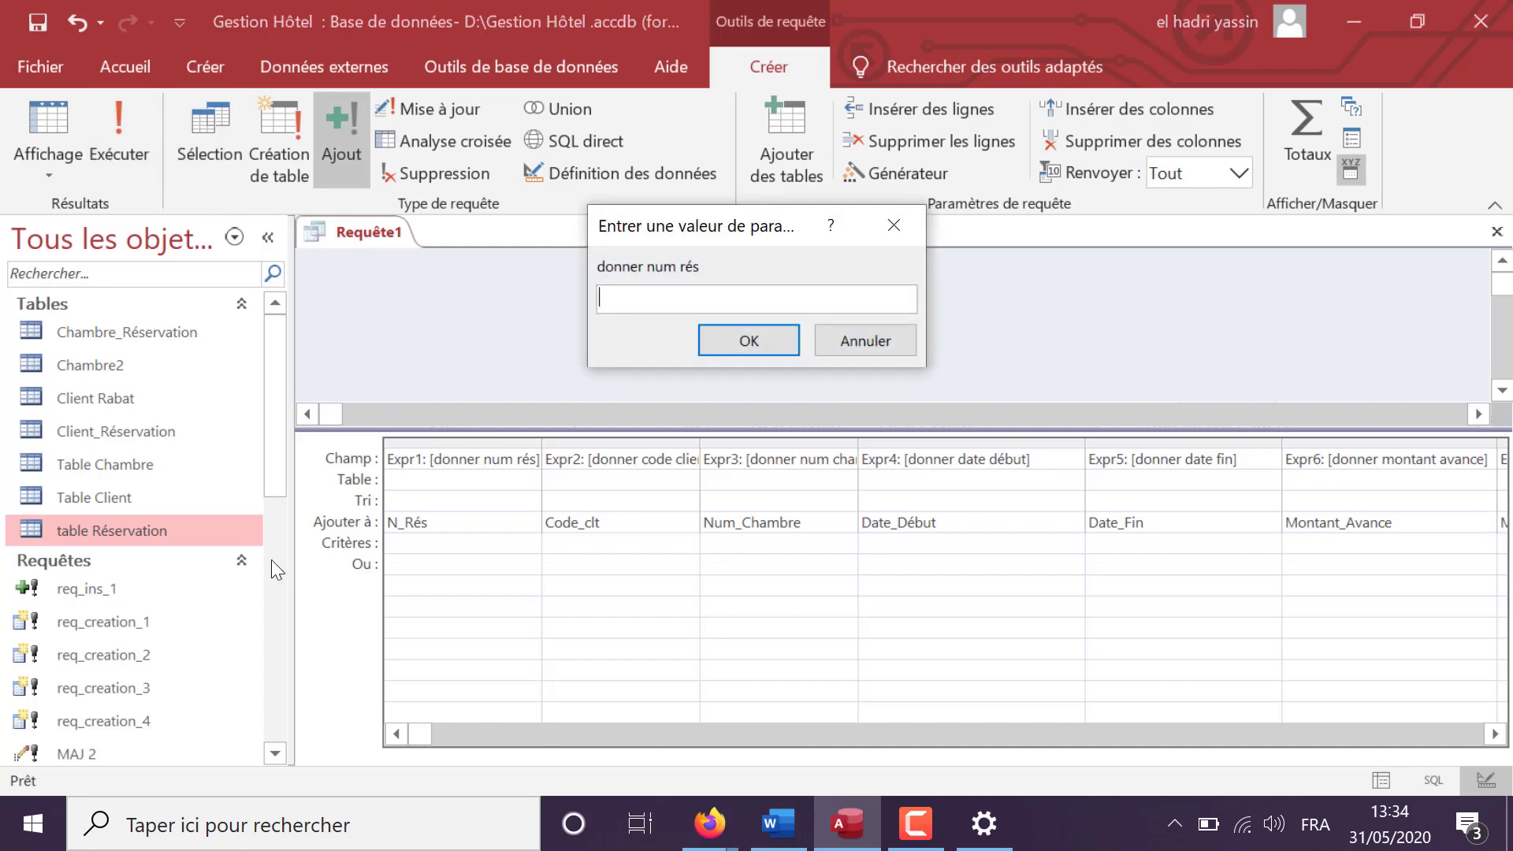
{"action": "left_click", "coordinate": [894, 225]}
- Close the append query and save it as req_ins_2
{"action": "left_click", "coordinate": [1496, 231]}
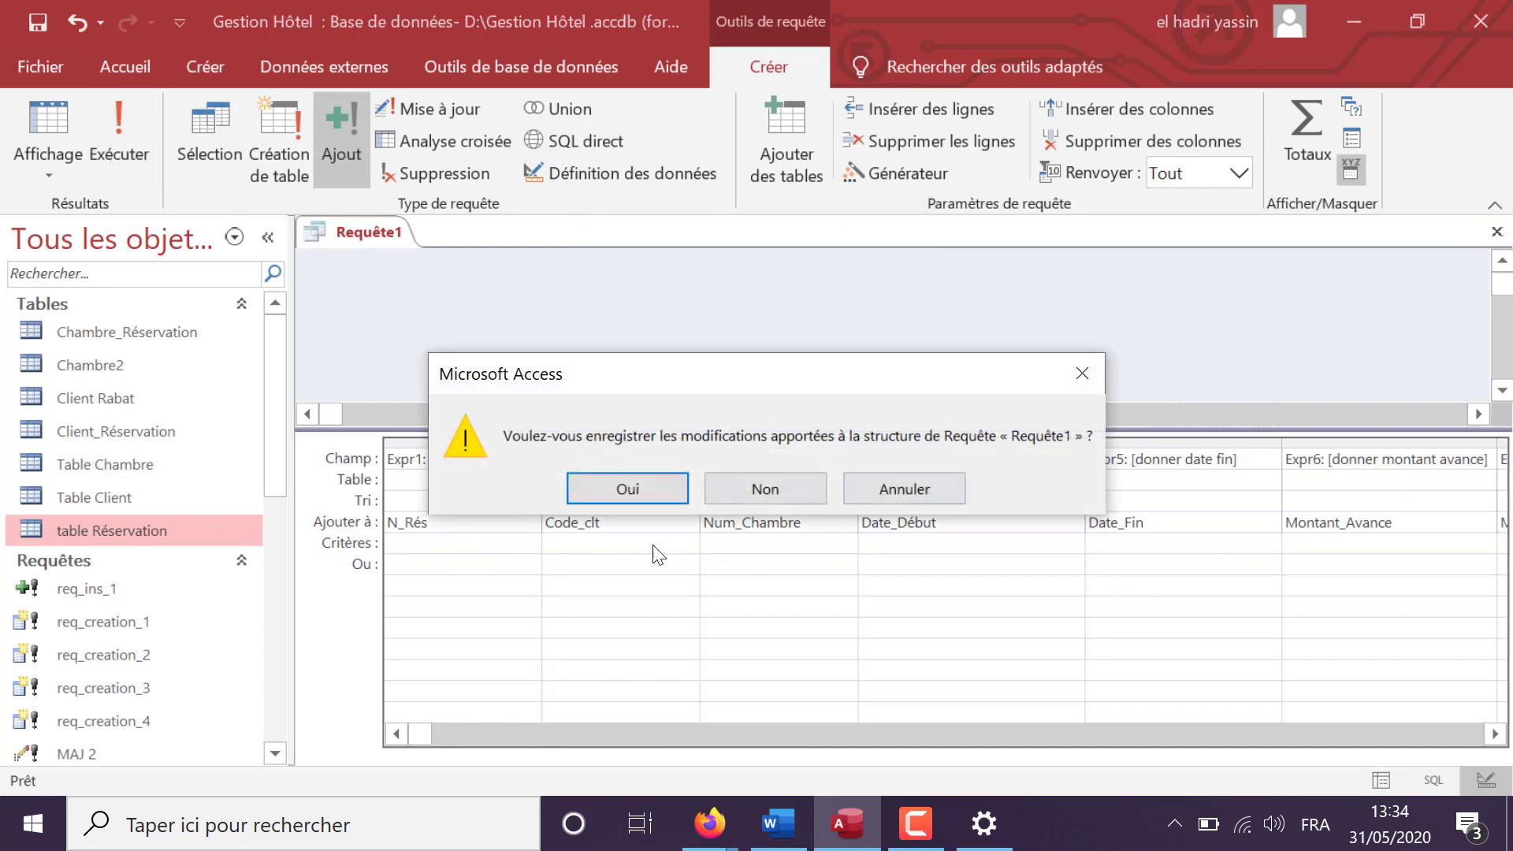
{"action": "left_click", "coordinate": [625, 490]}
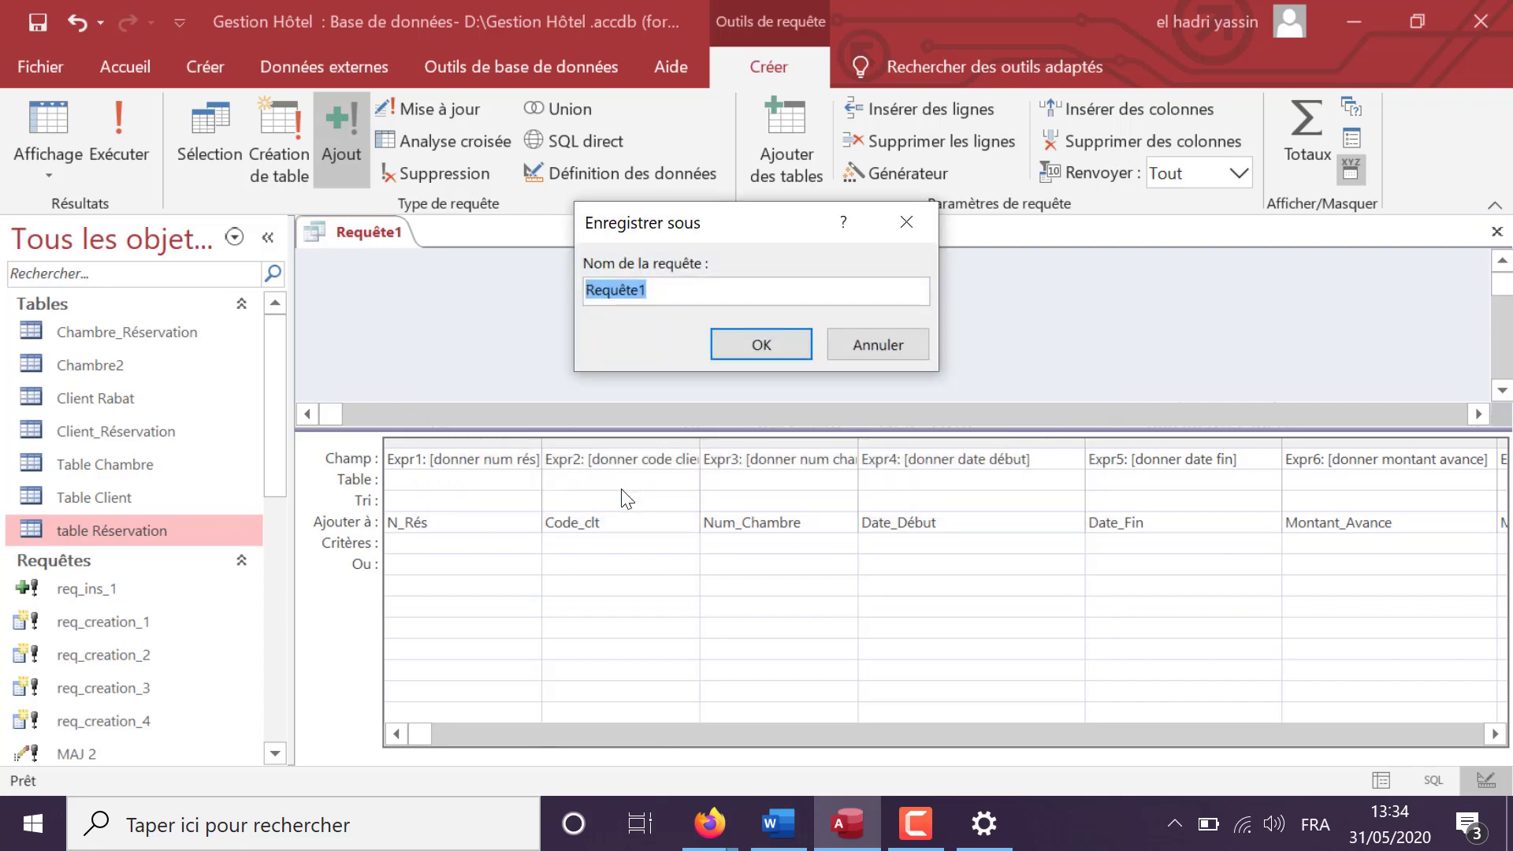
{"action": "type", "text": "req_ins_2"}
{"action": "left_click", "coordinate": [768, 341]}
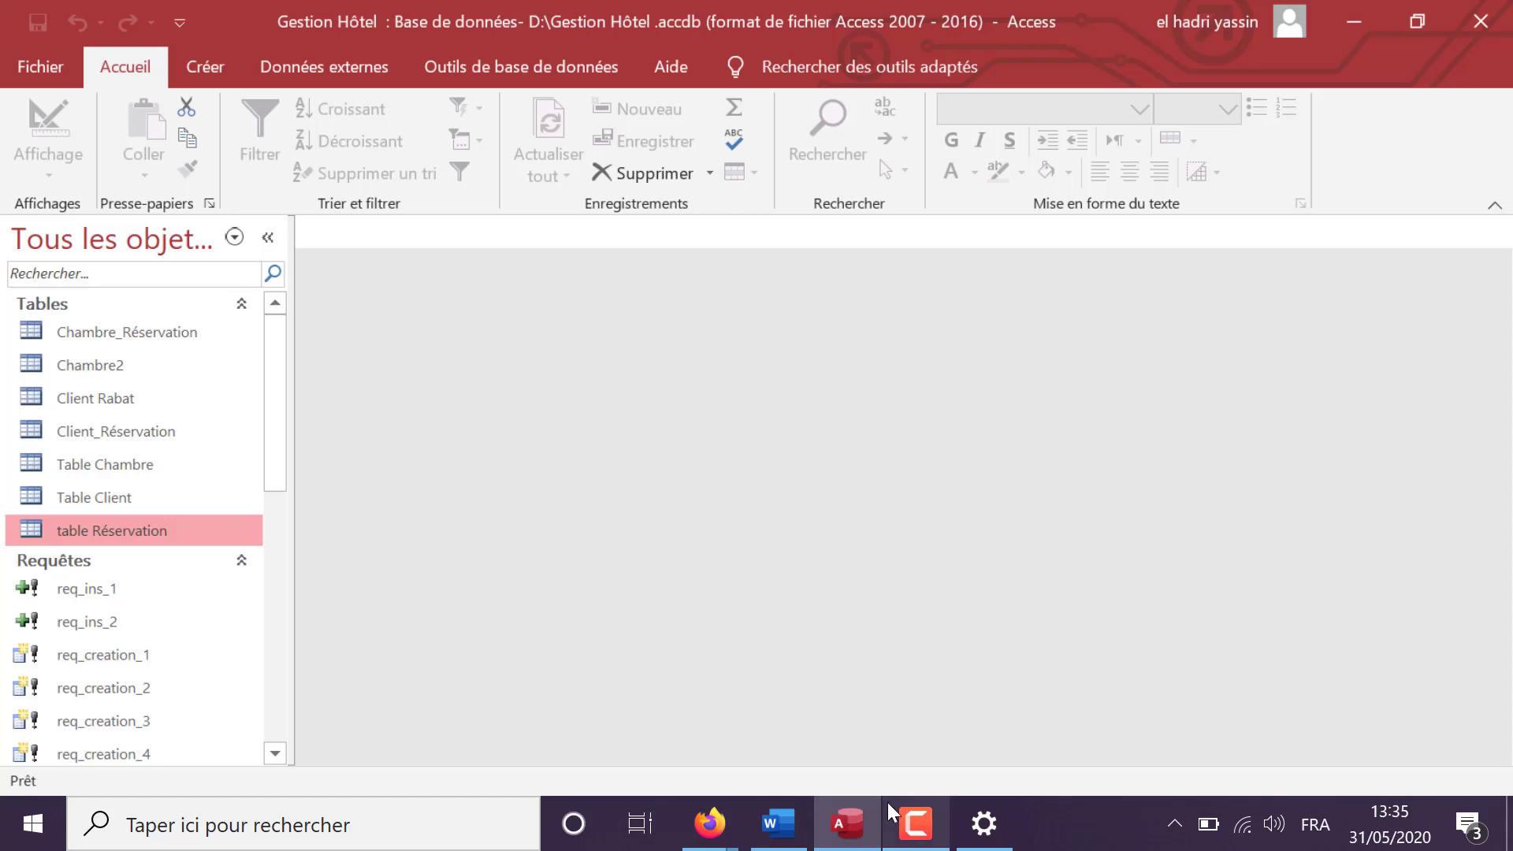
{"action": "mouse_move", "coordinate": [889, 802]}
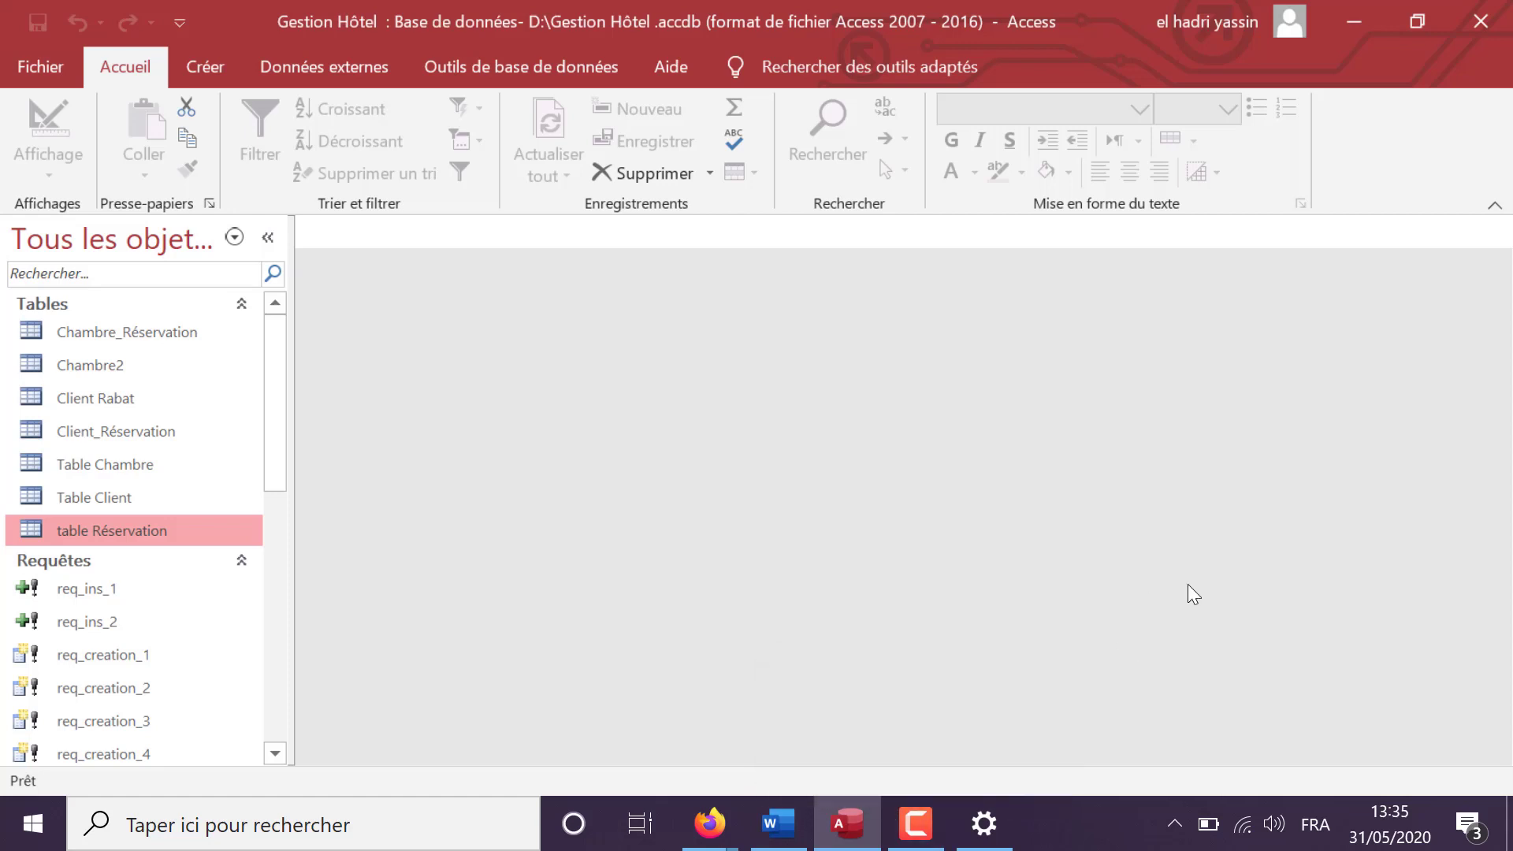
{"action": "left_click", "coordinate": [915, 823]}
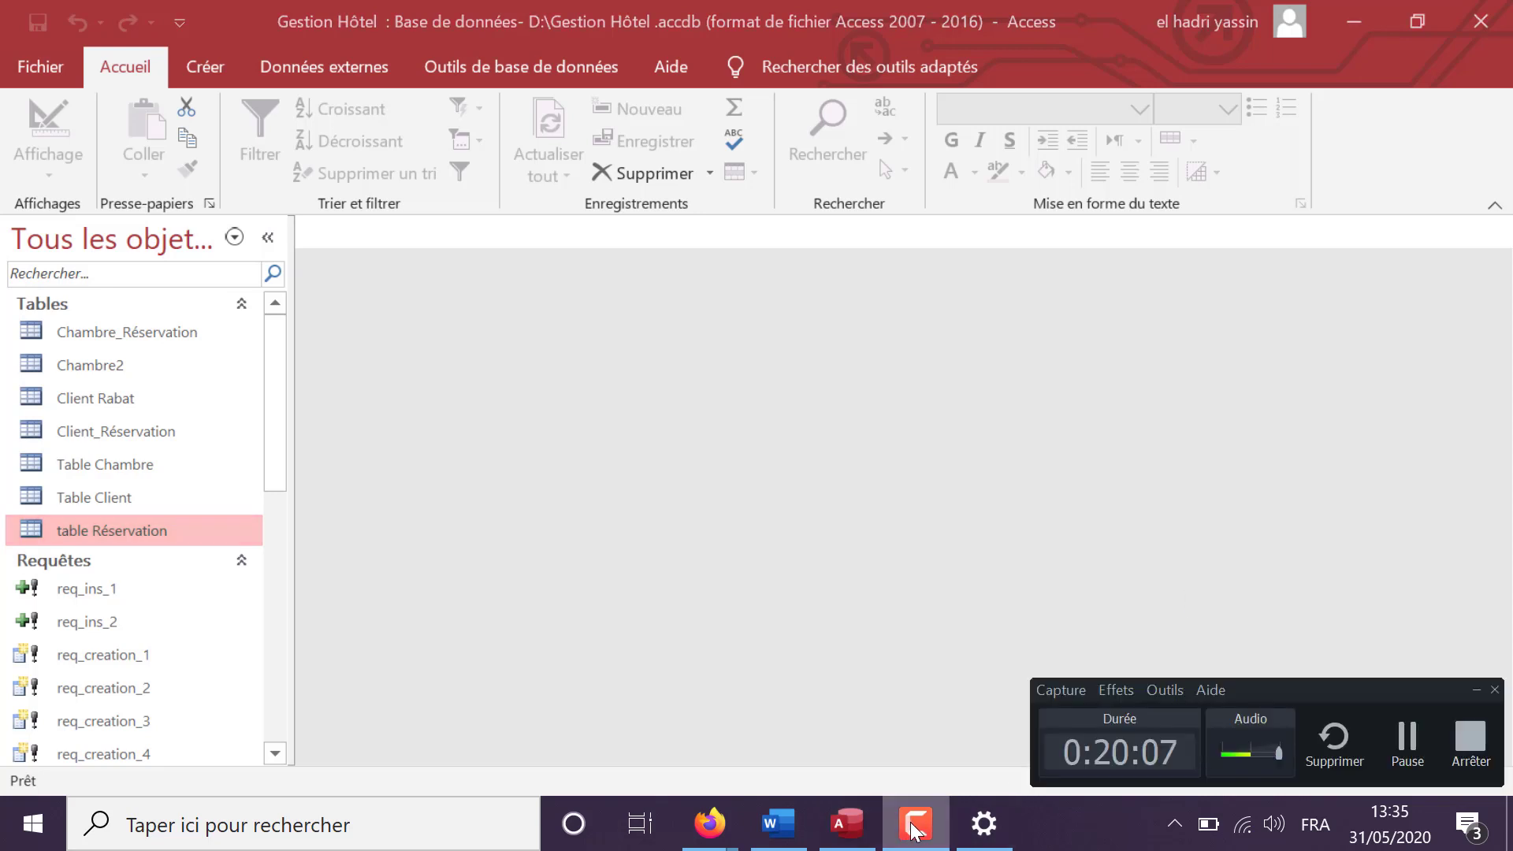